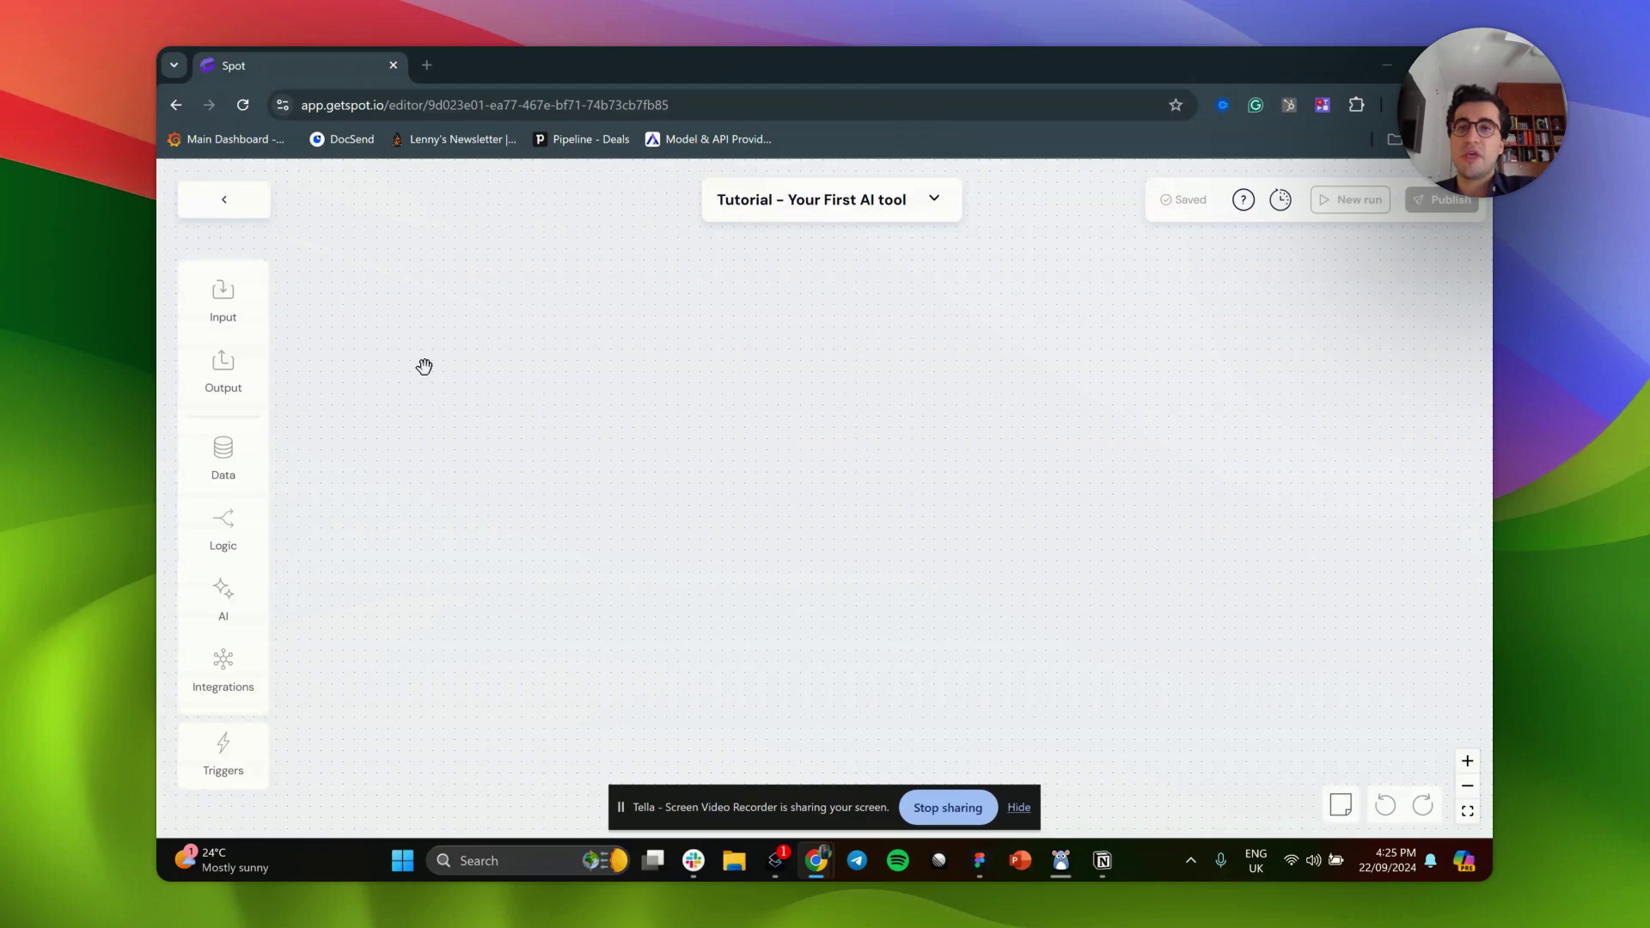
- Add a text input block at the canvas's upper left and rename it Blog Title
left_click(239, 312)
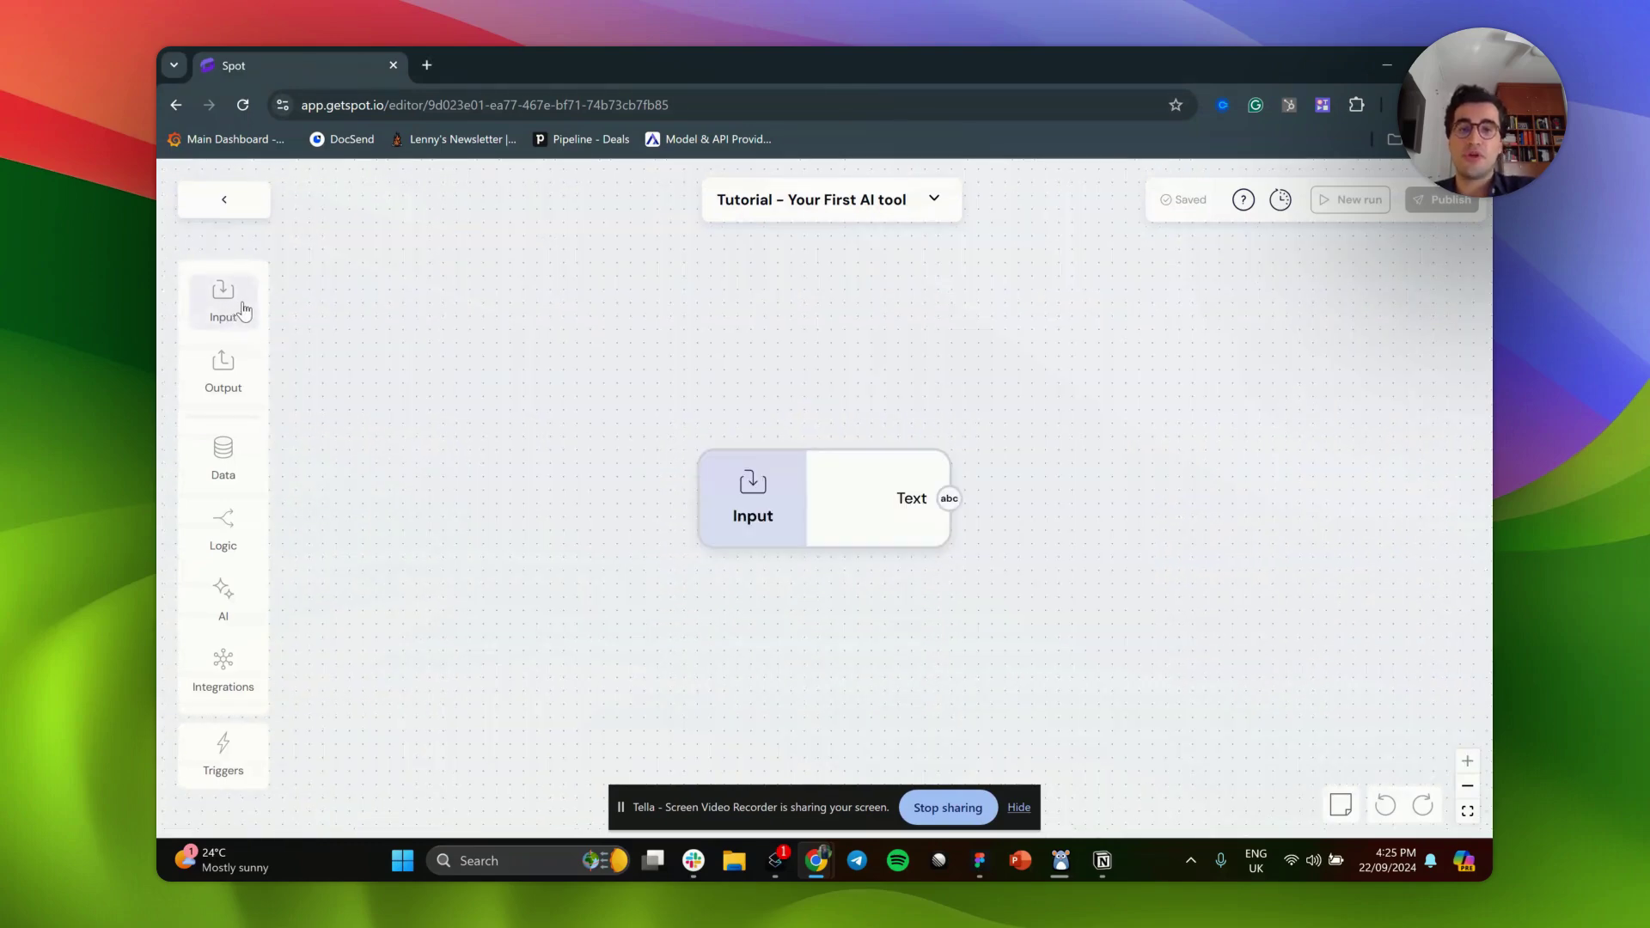
left_click_drag(928, 500, 496, 345)
scroll(534, 359, "down", 5)
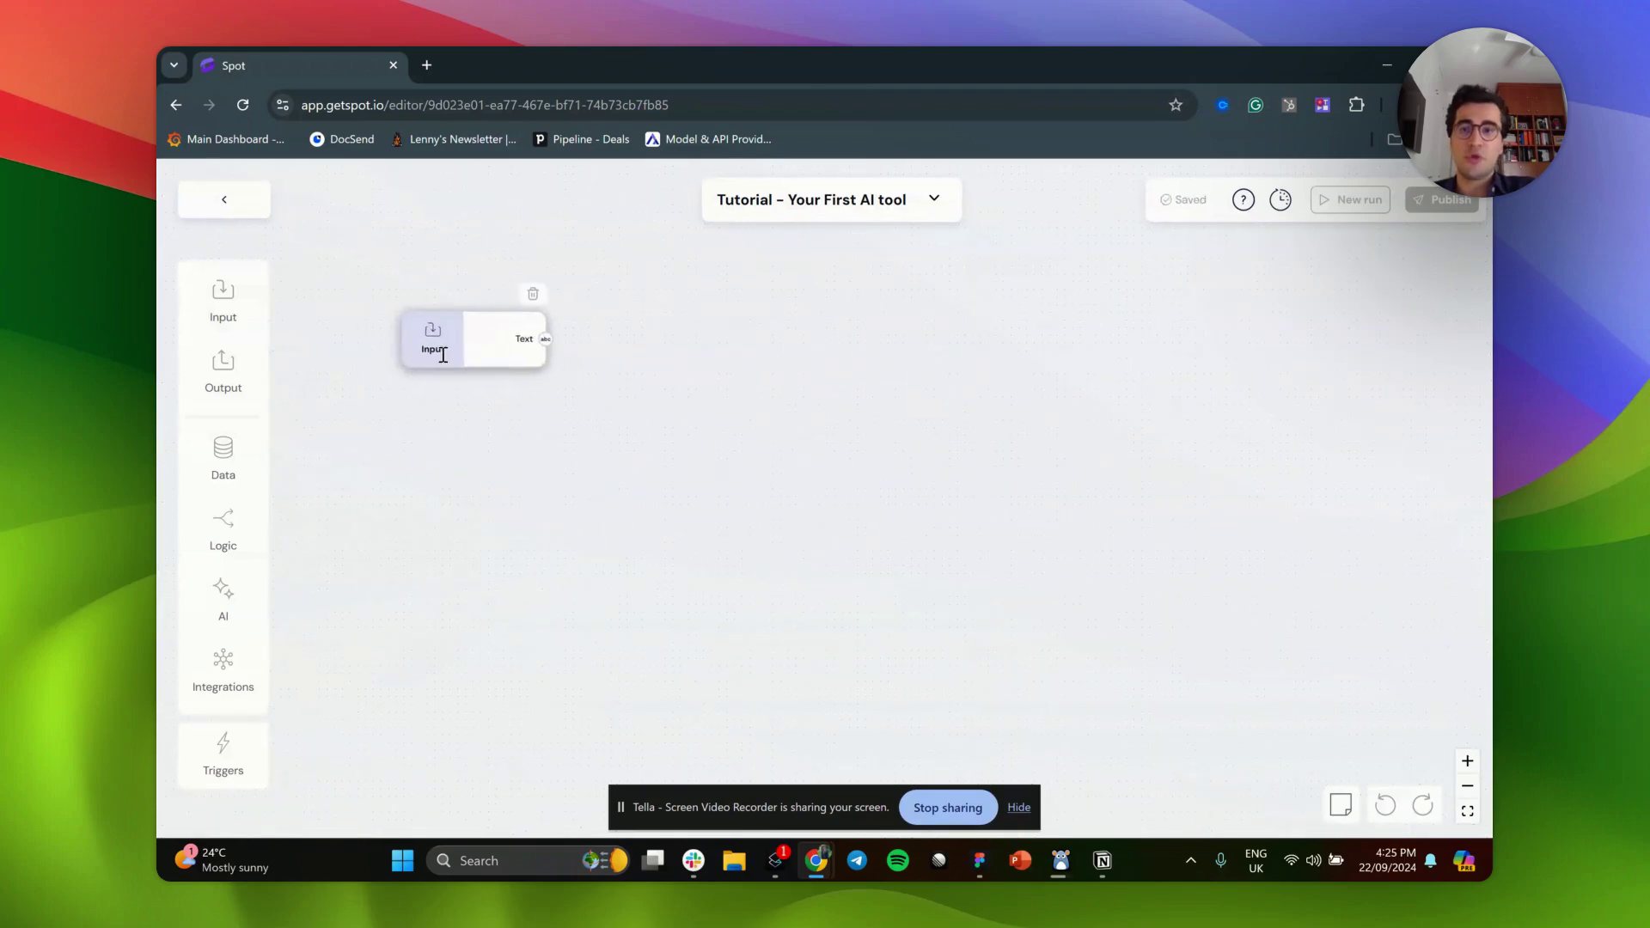
double_click(440, 351)
type("Blog")
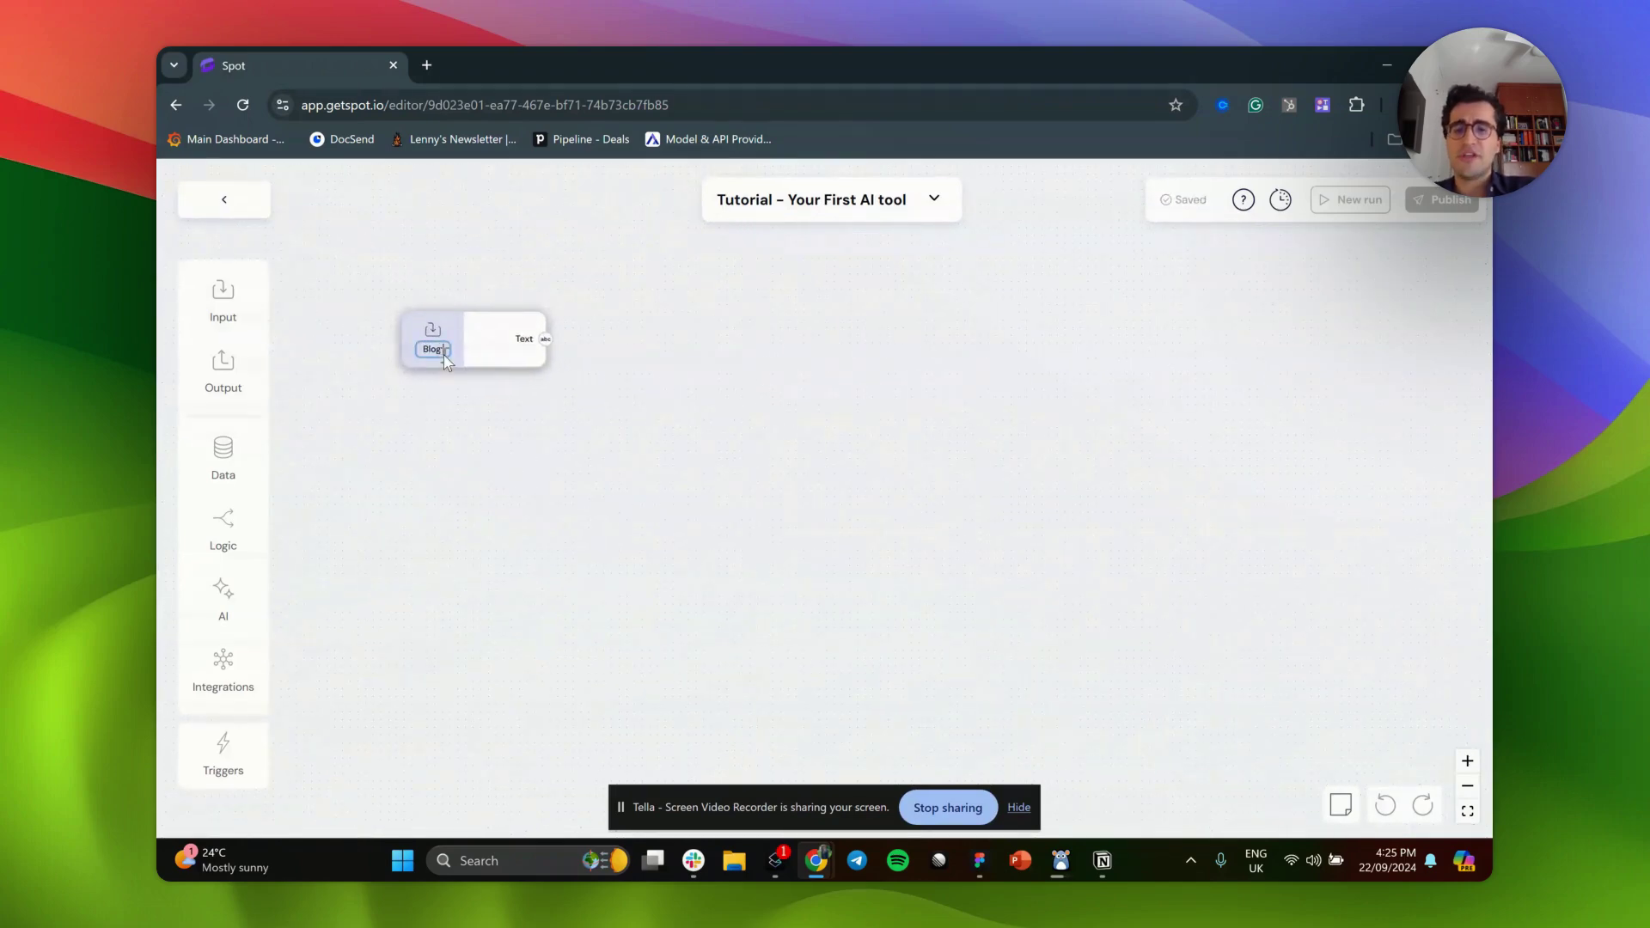
type(" Title")
key("Return")
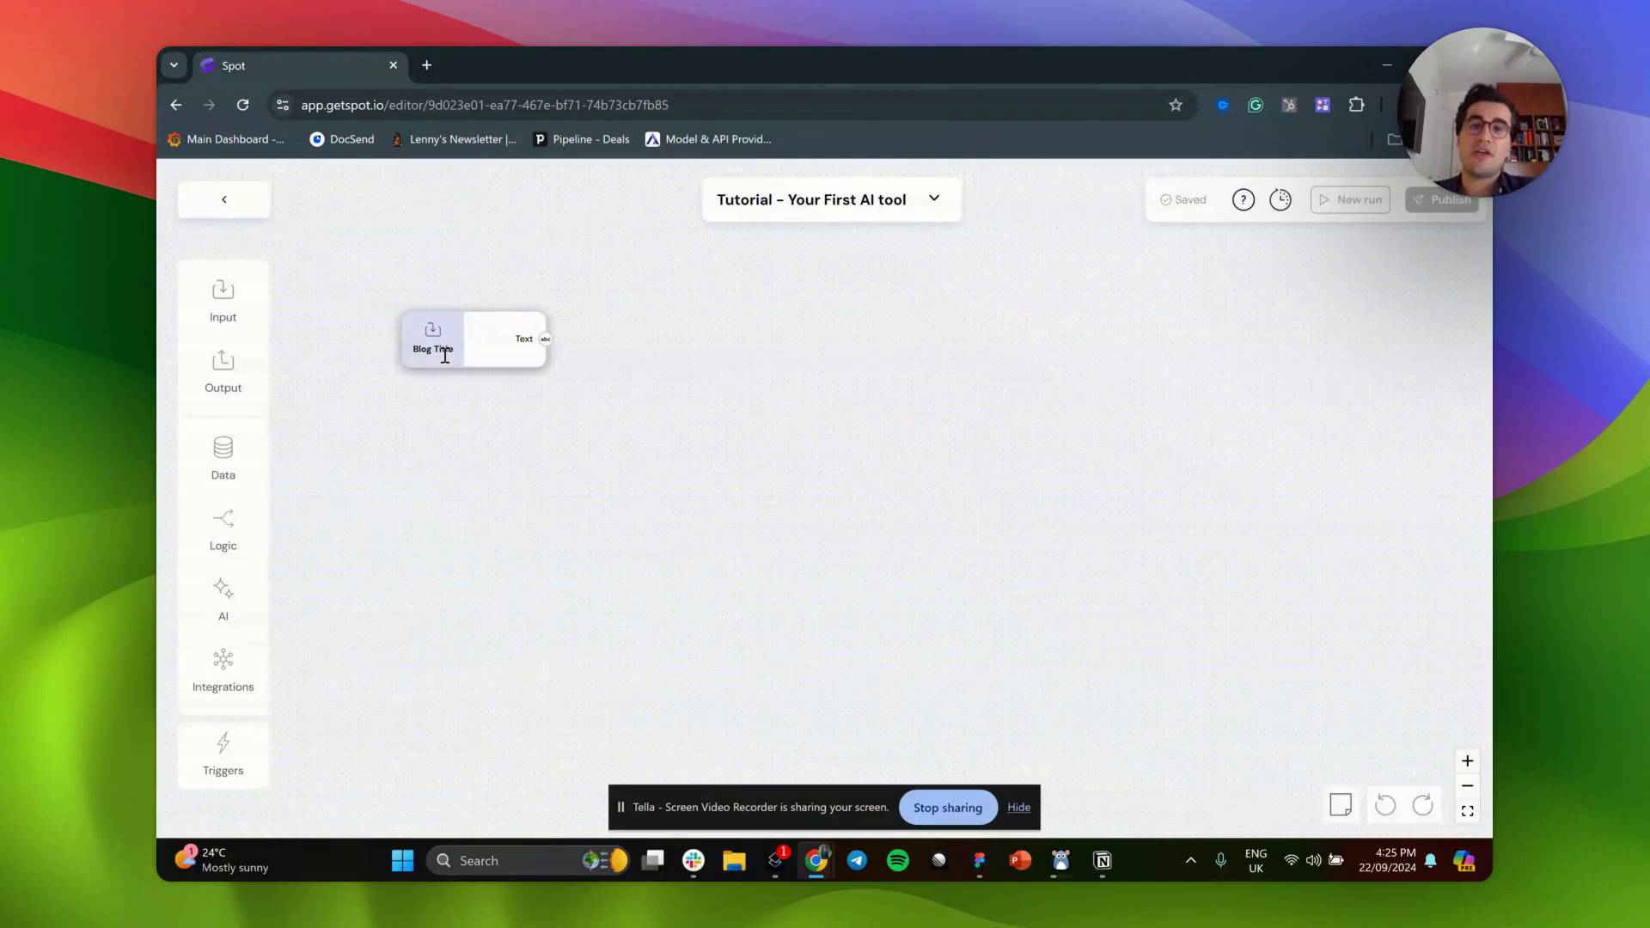
- Duplicate the Blog Title input, place the copy below it and rename it Blog Headline
left_click(500, 346)
key("ctrl+c")
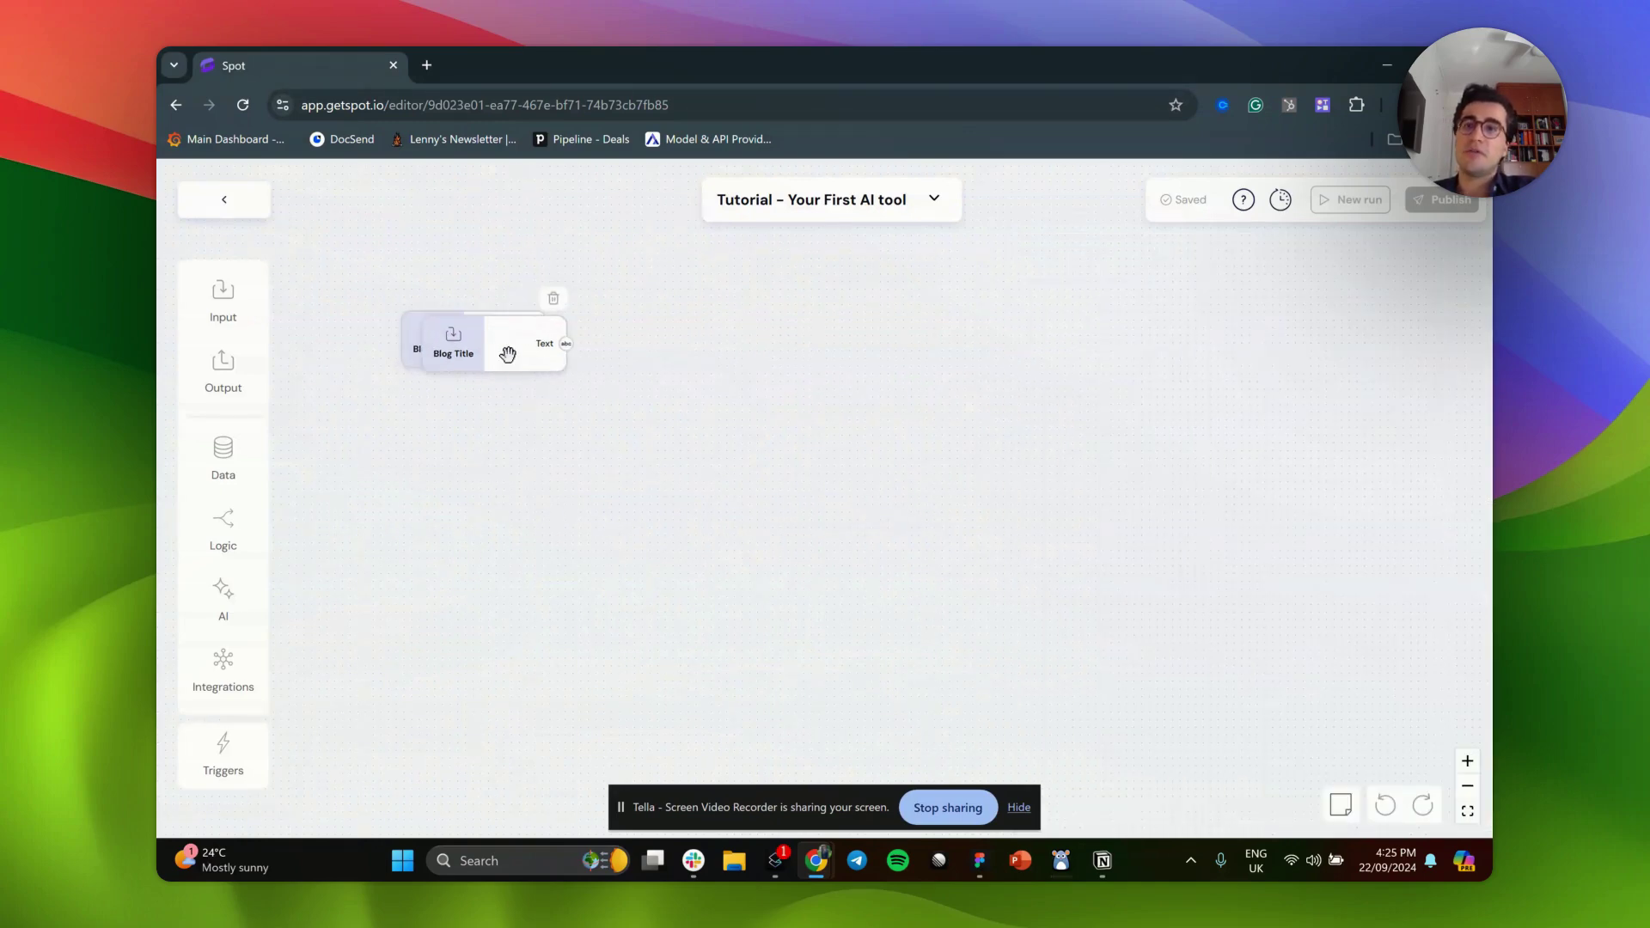
key("ctrl+v")
left_click_drag(479, 442, 478, 468)
double_click(419, 471)
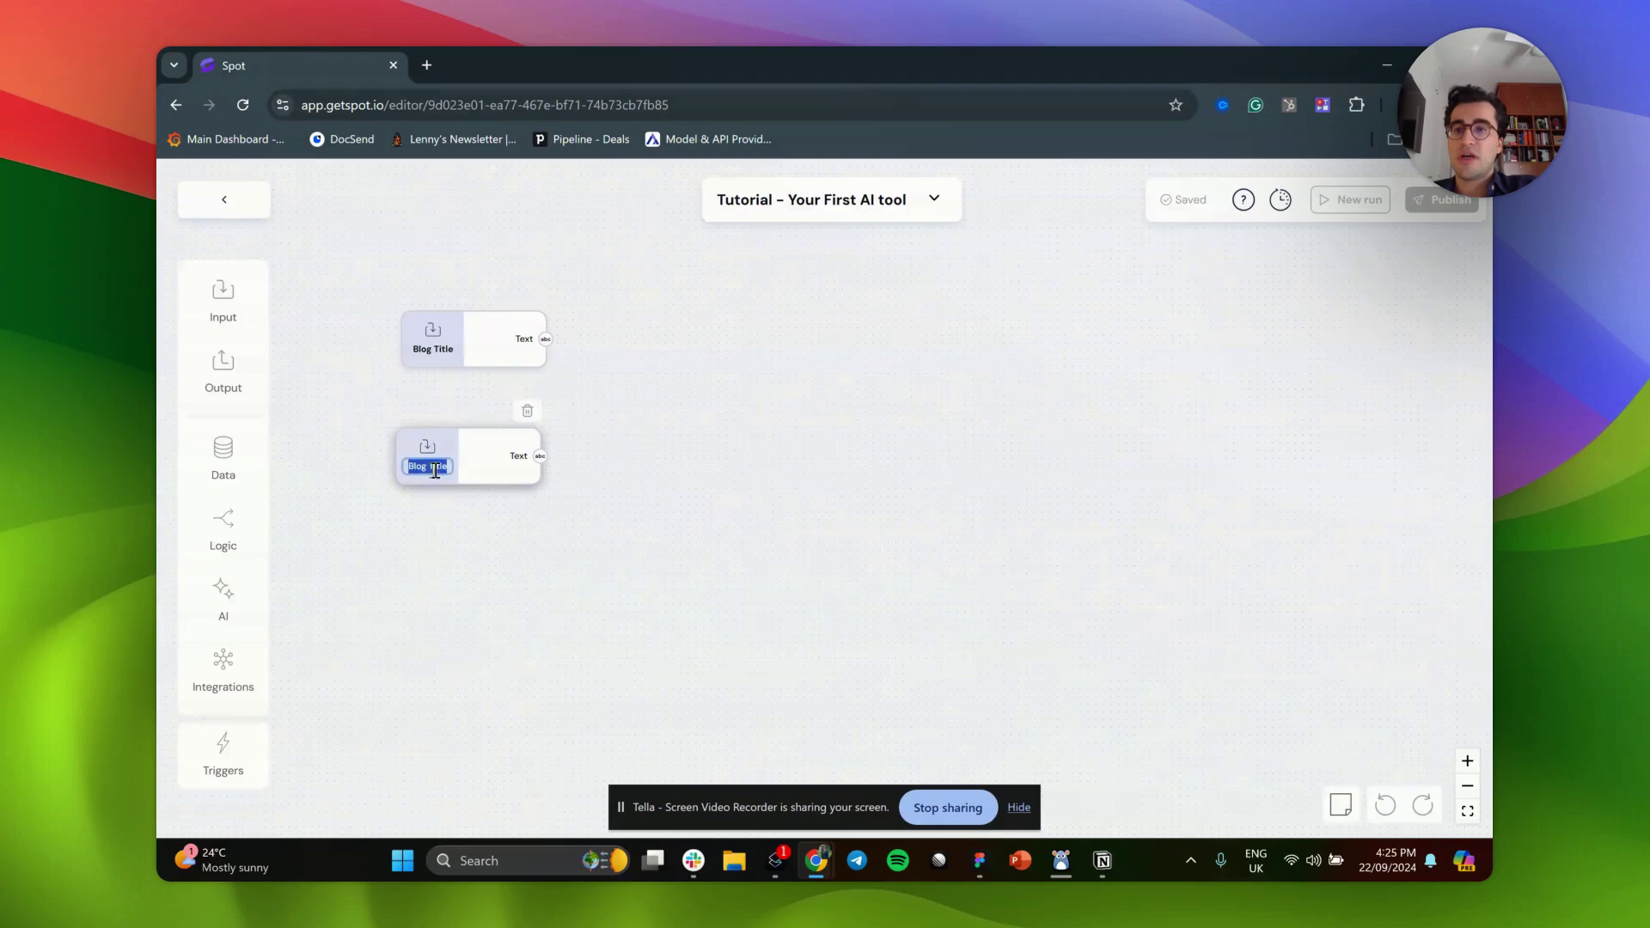
type("Blo")
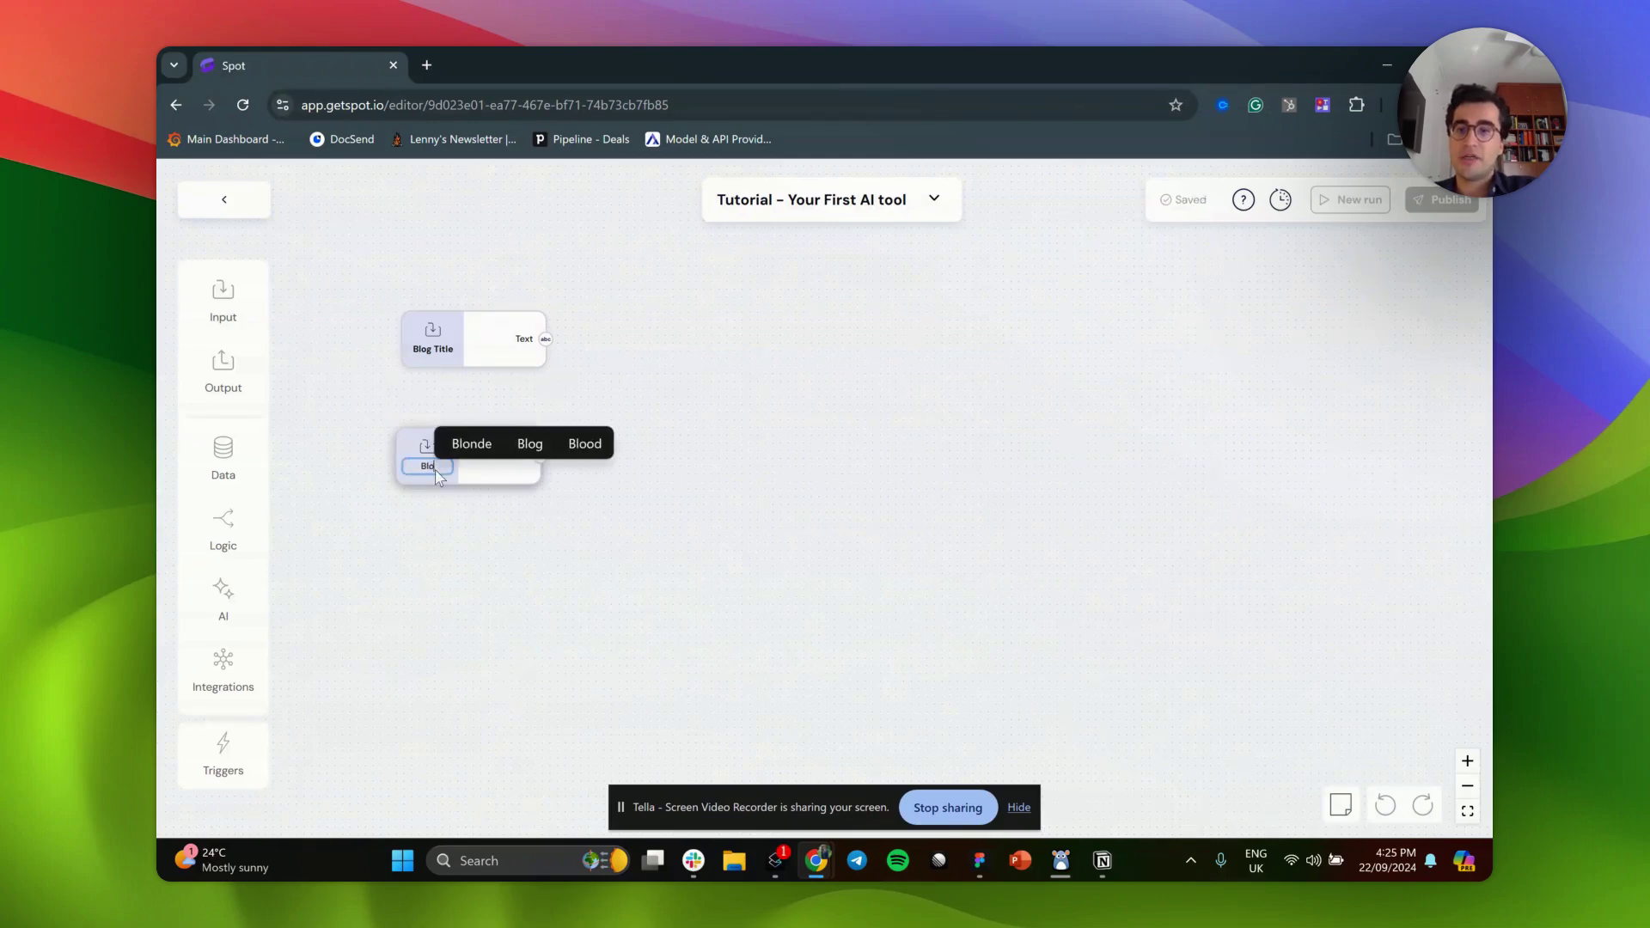
type("g Heading")
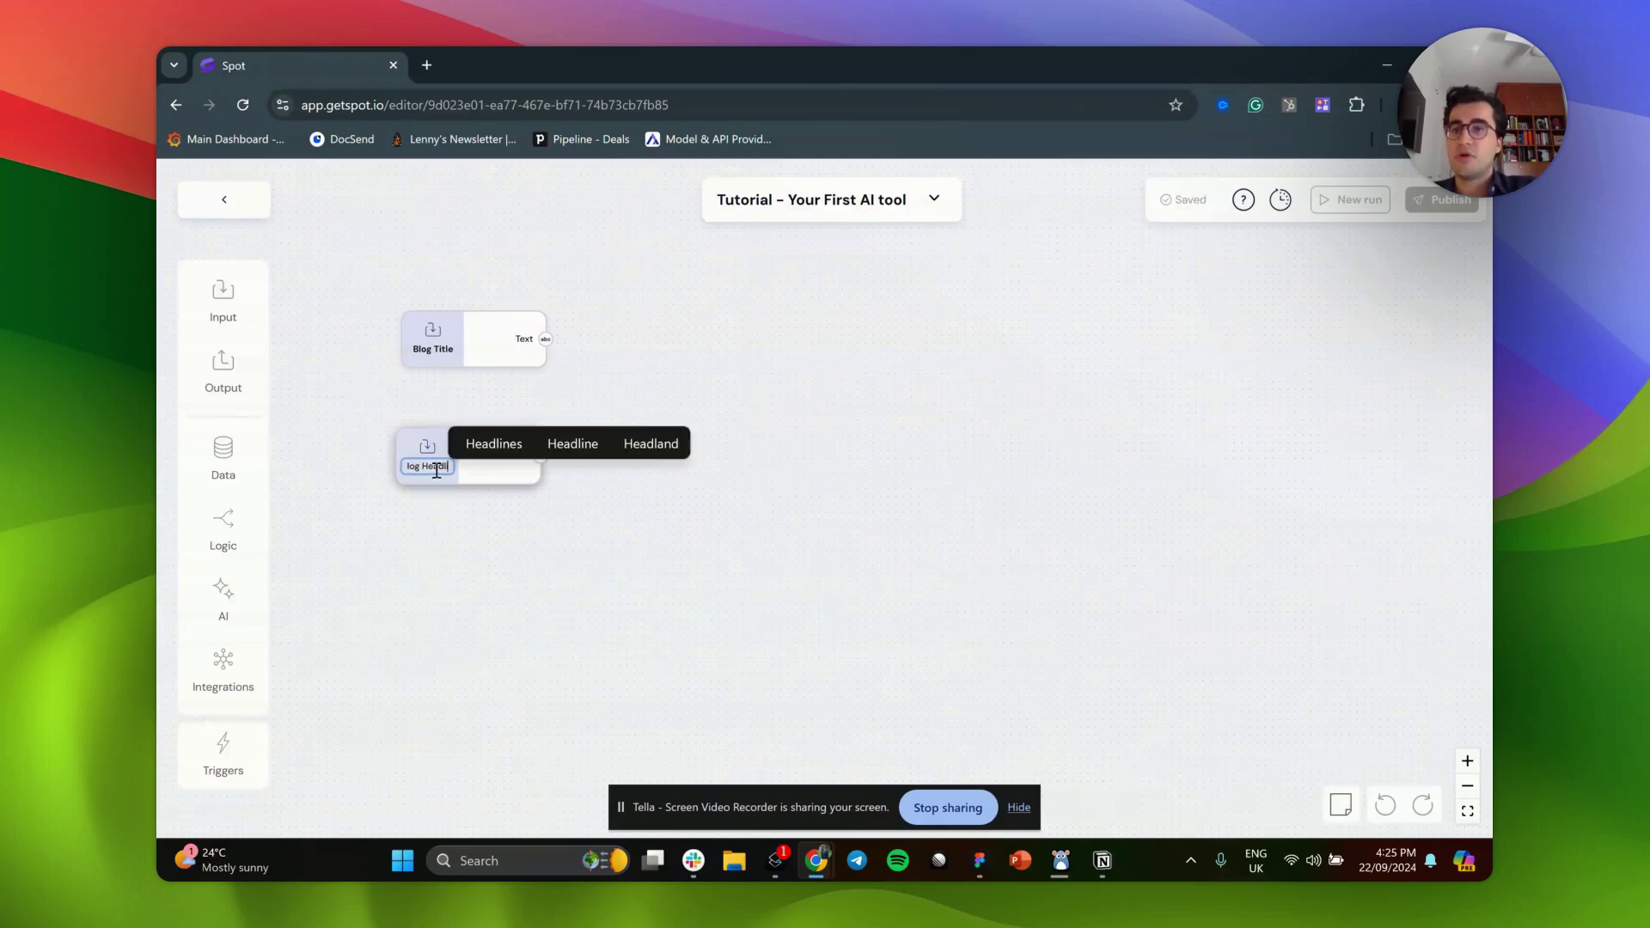
key("Return")
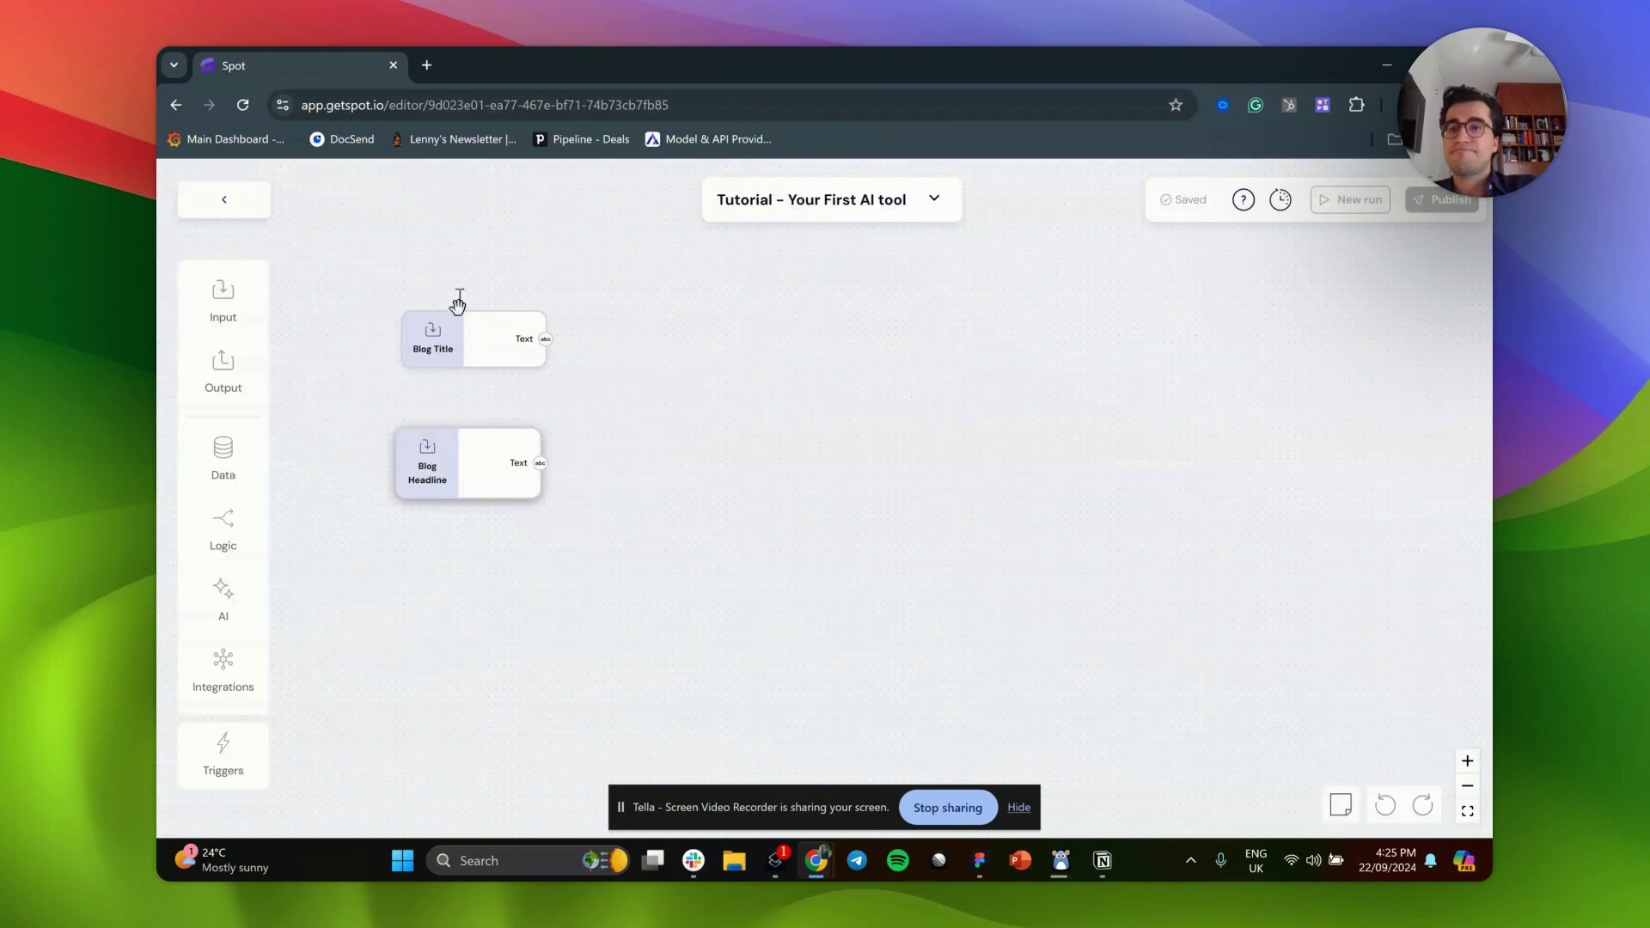
- Duplicate the Blog Headline input, space the copy below it and rename it Blog Description
left_click_drag(489, 465, 490, 563)
left_click(499, 447)
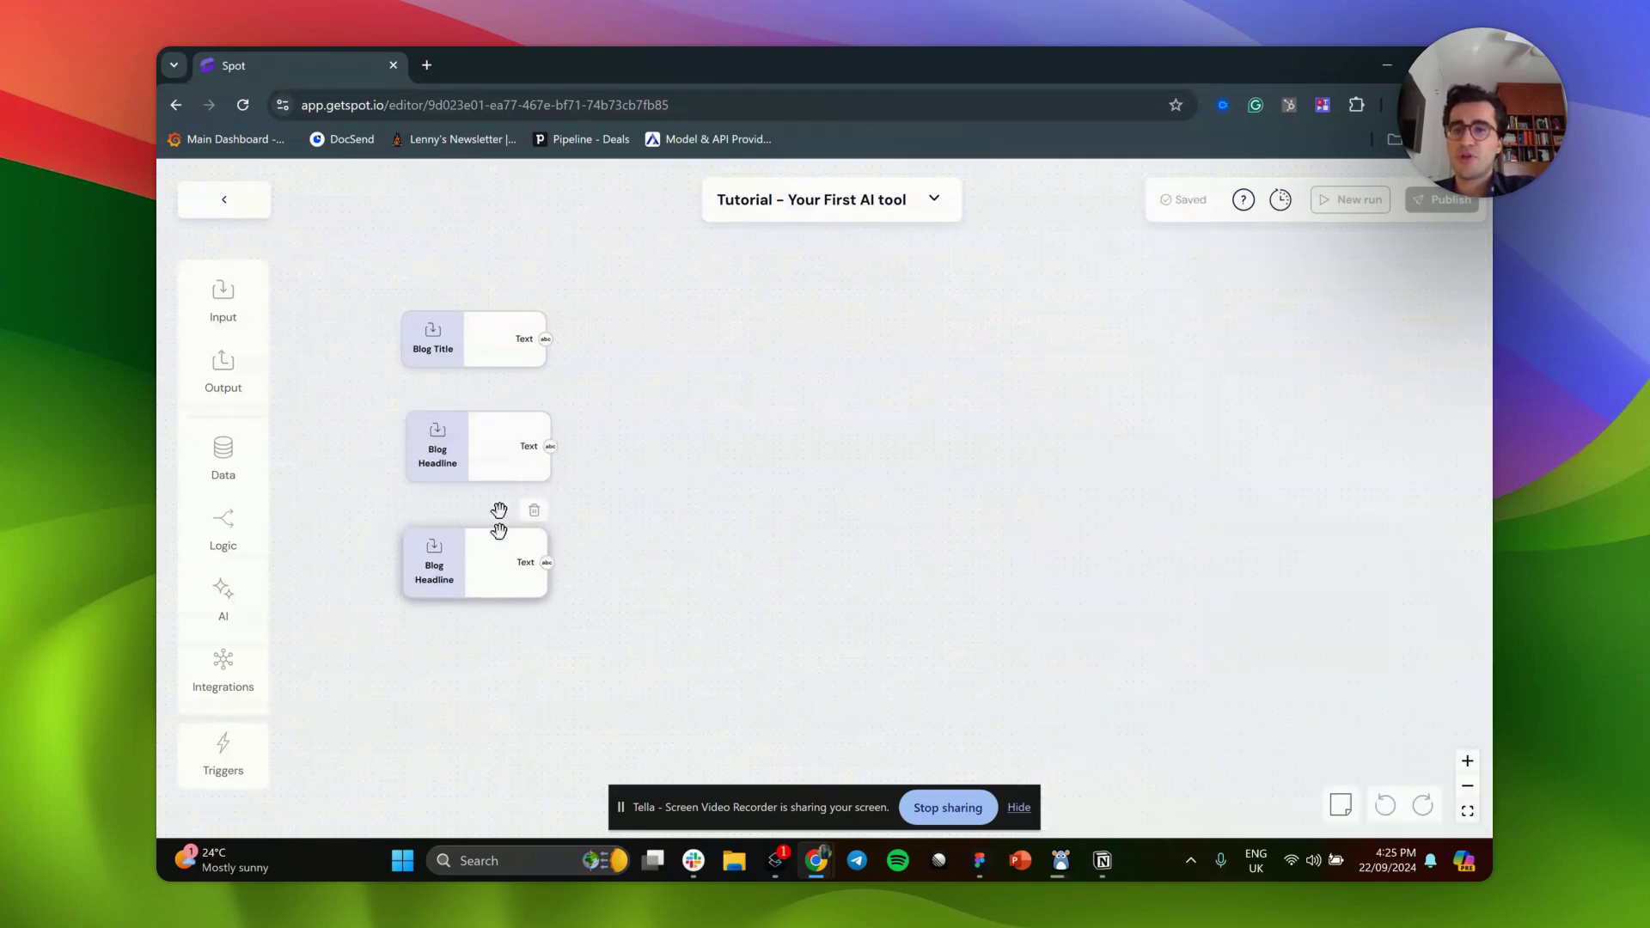
left_click(472, 559)
double_click(431, 578)
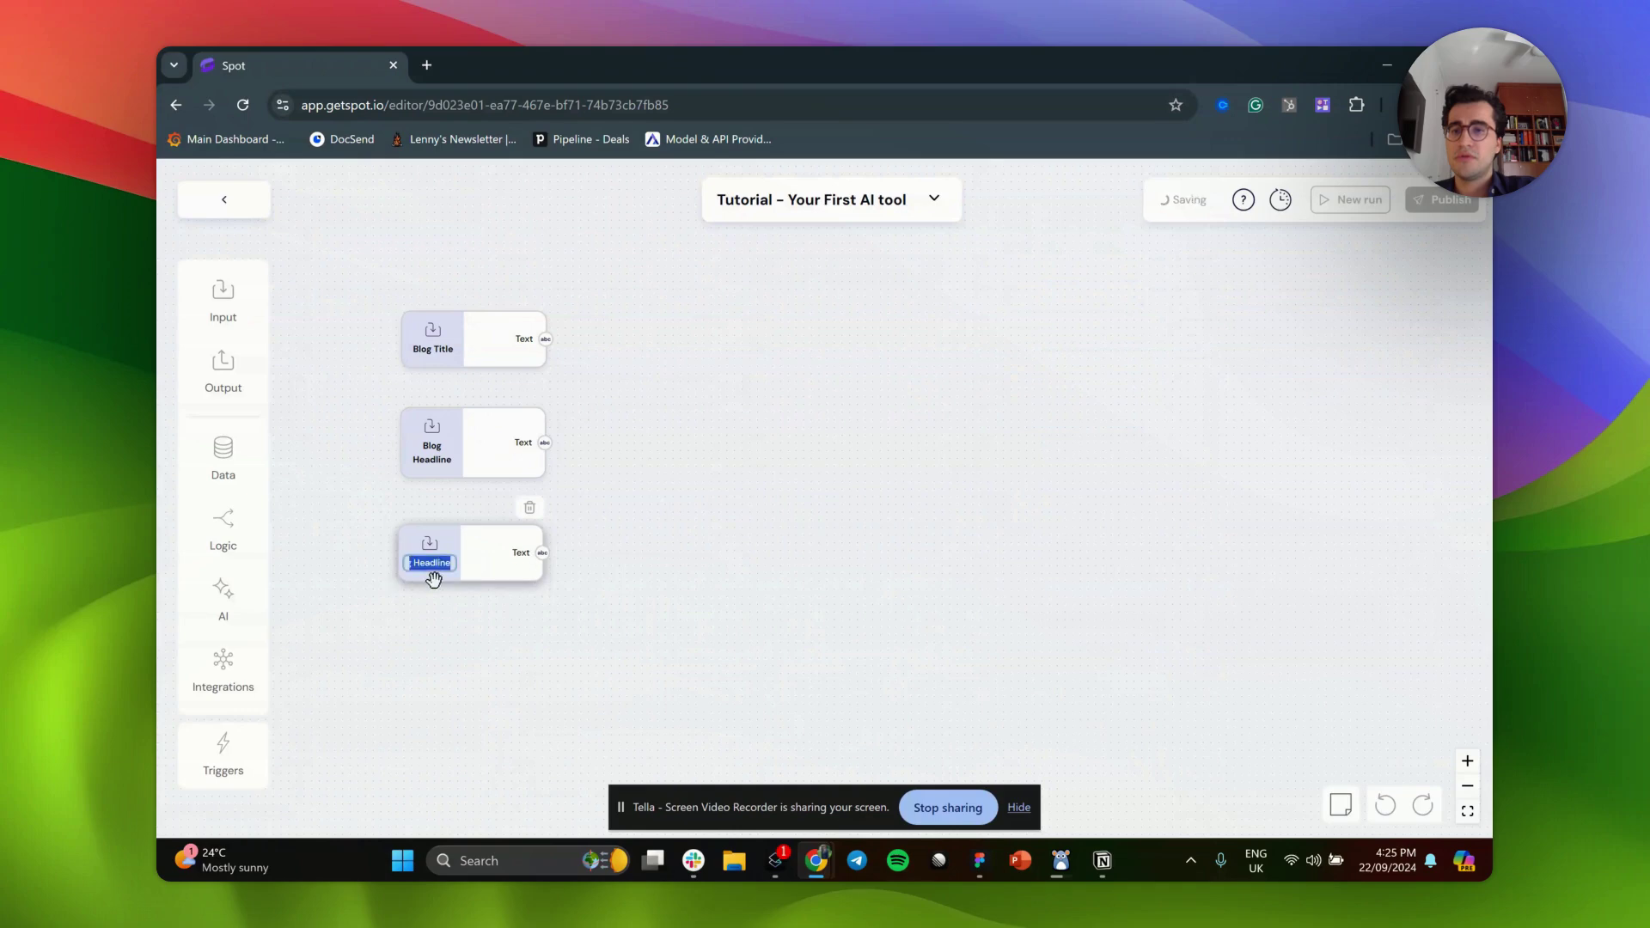
key("End")
key("ctrl+a")
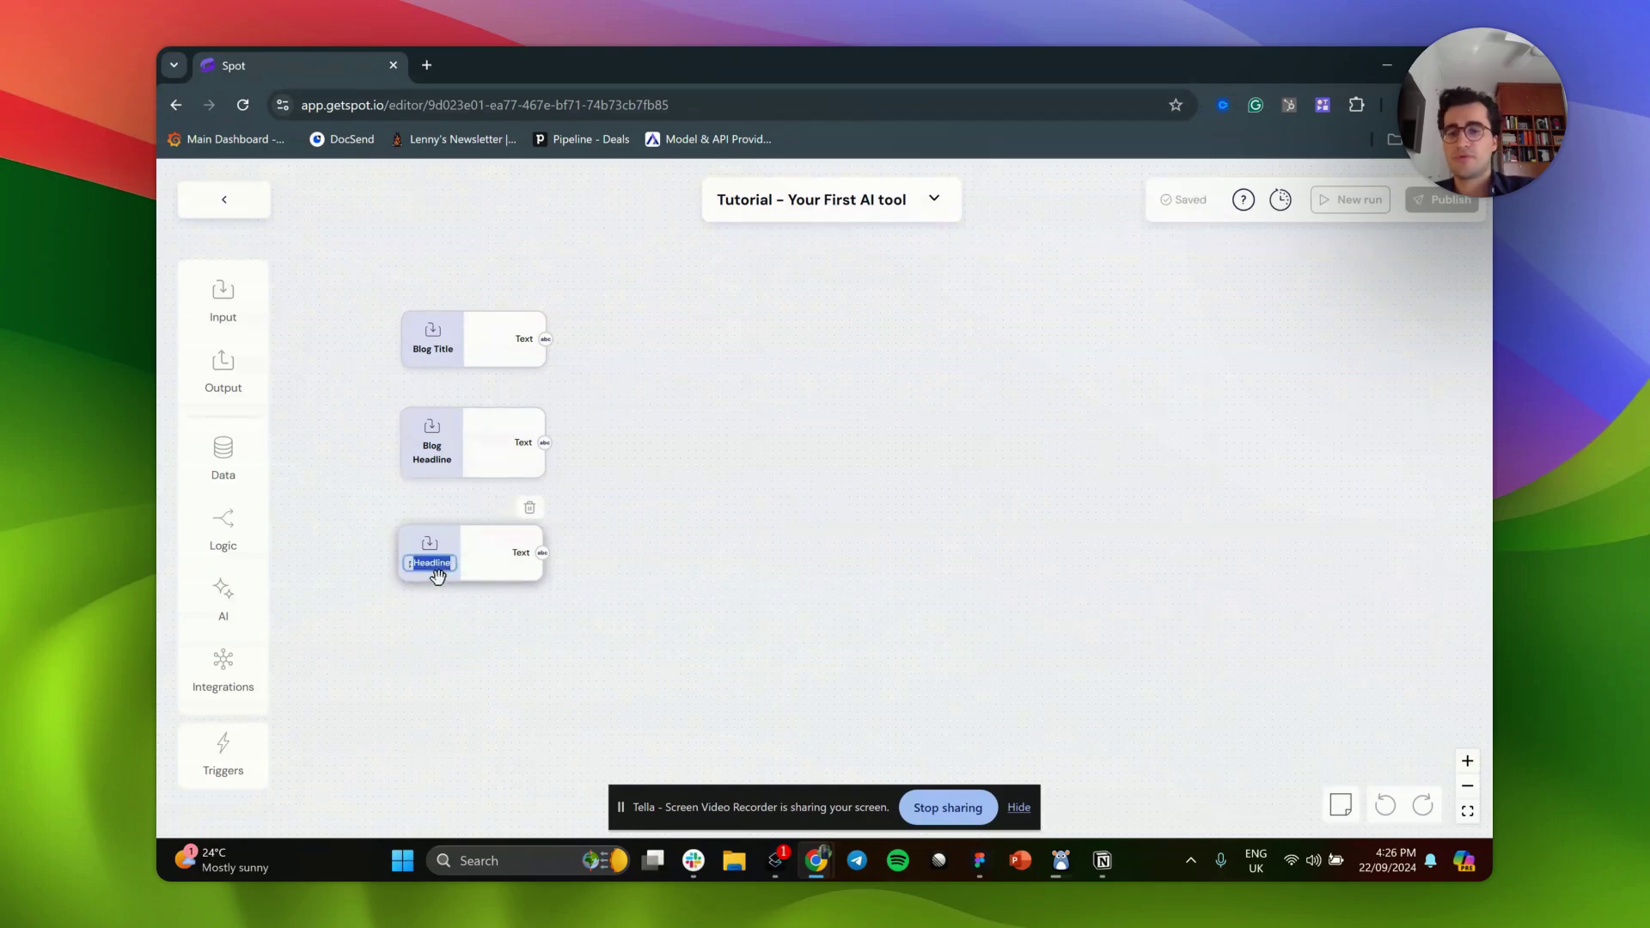
type("Description")
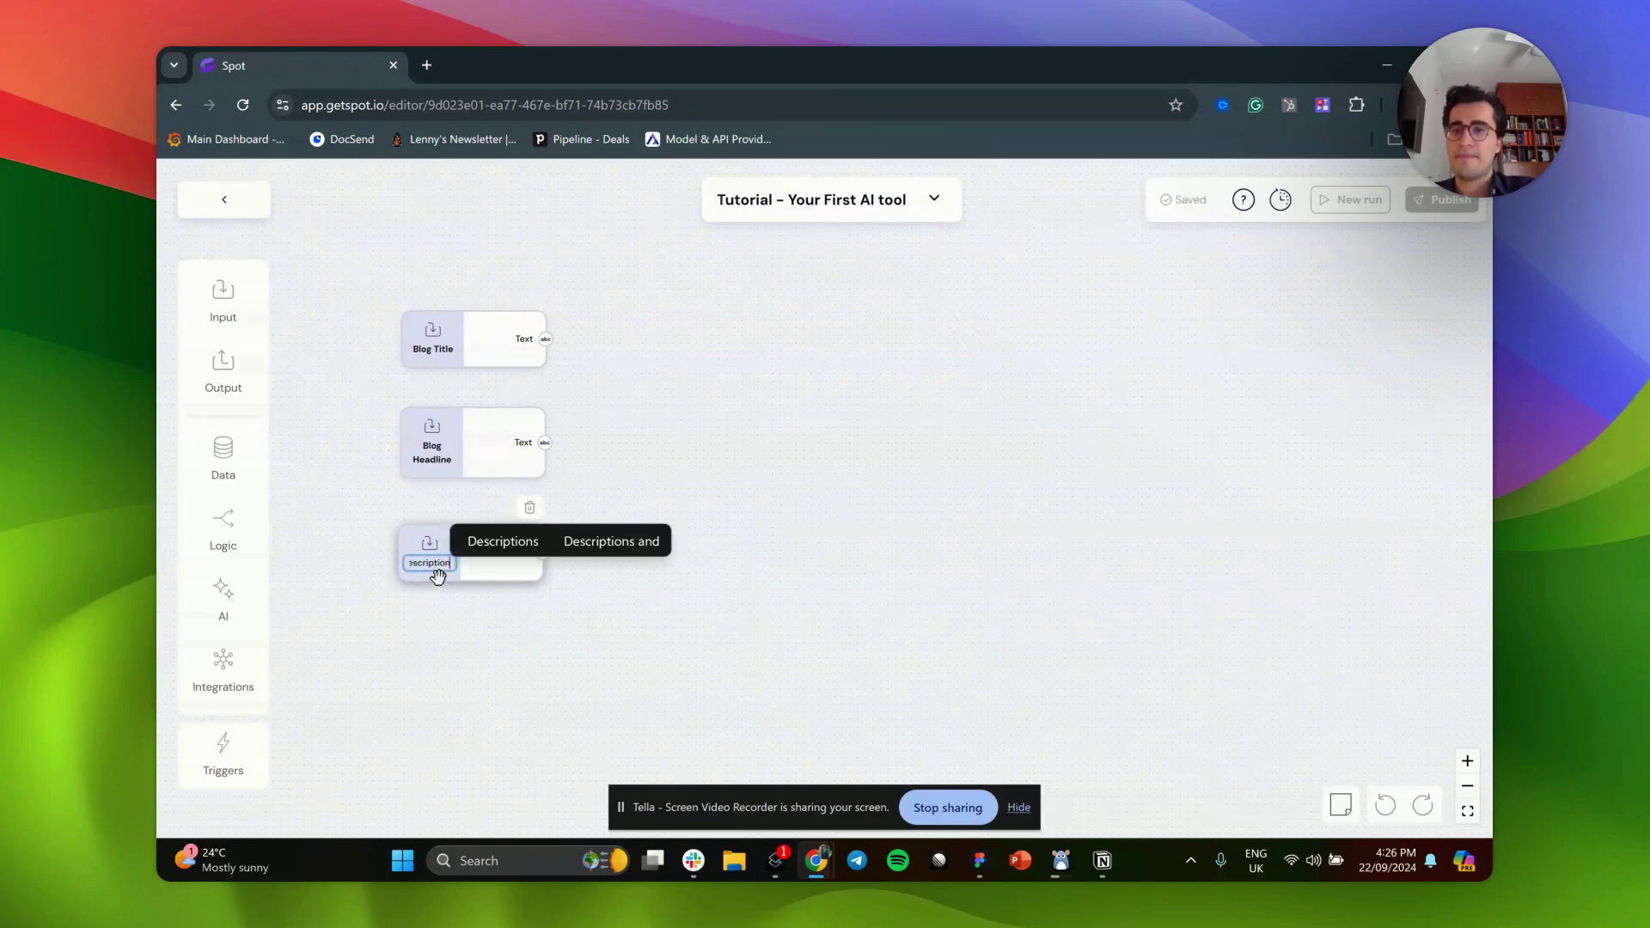
key("Return")
- Copy the Blog Description input block and place the copy directly below it
left_click(490, 567)
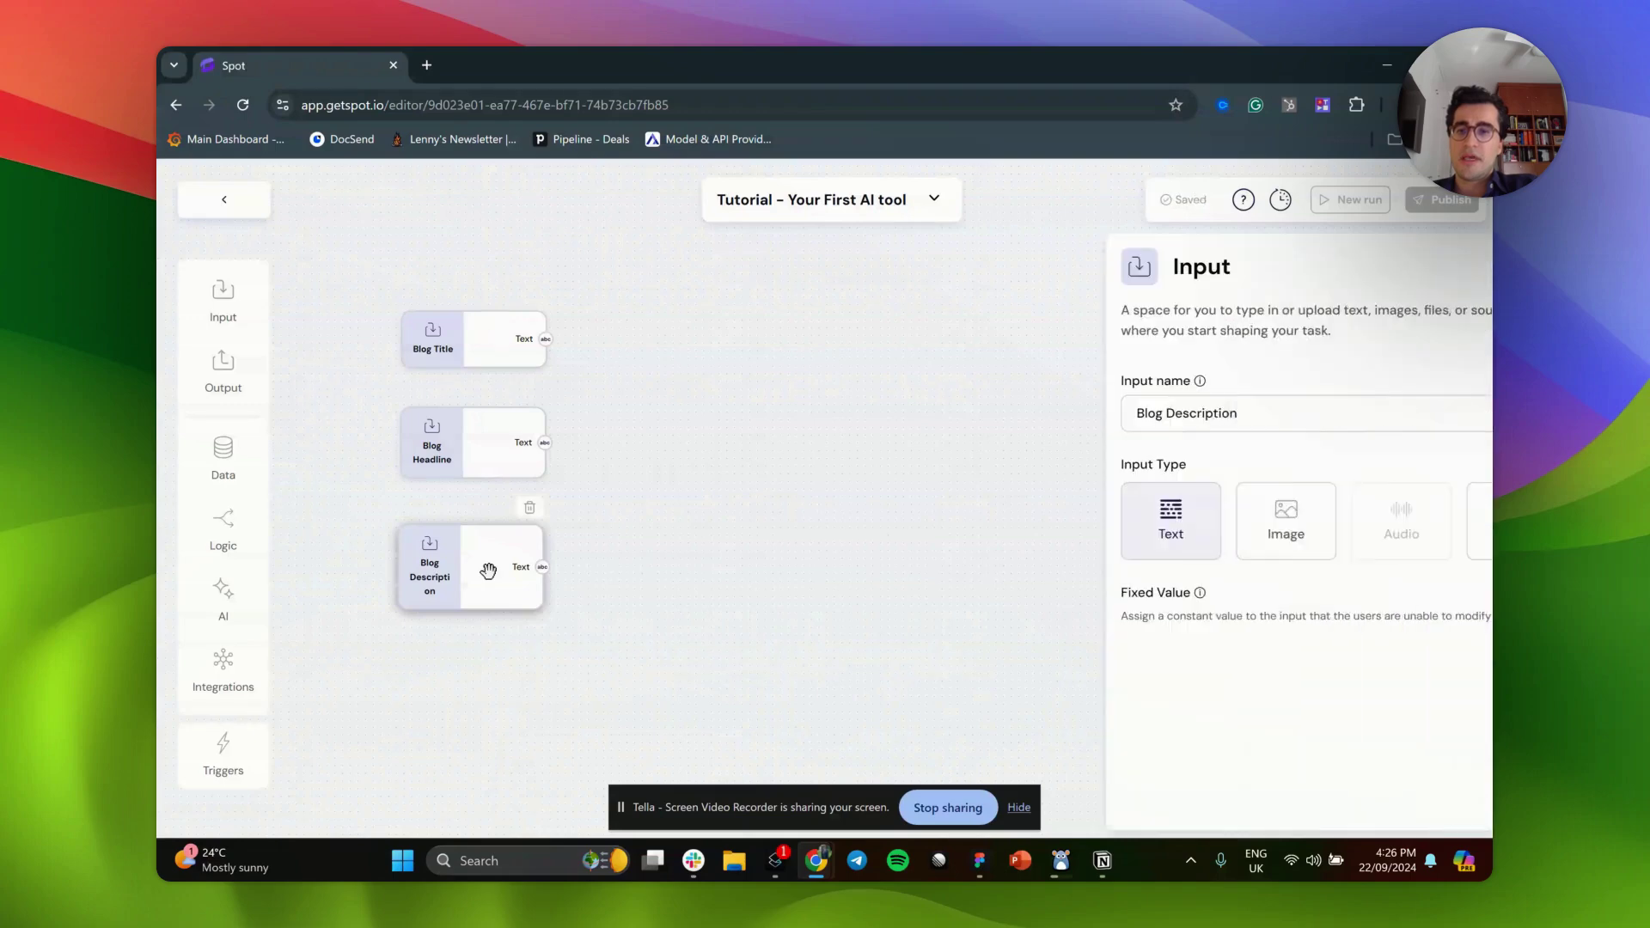
key("ctrl+c")
key("ctrl+v")
left_click_drag(505, 578, 491, 684)
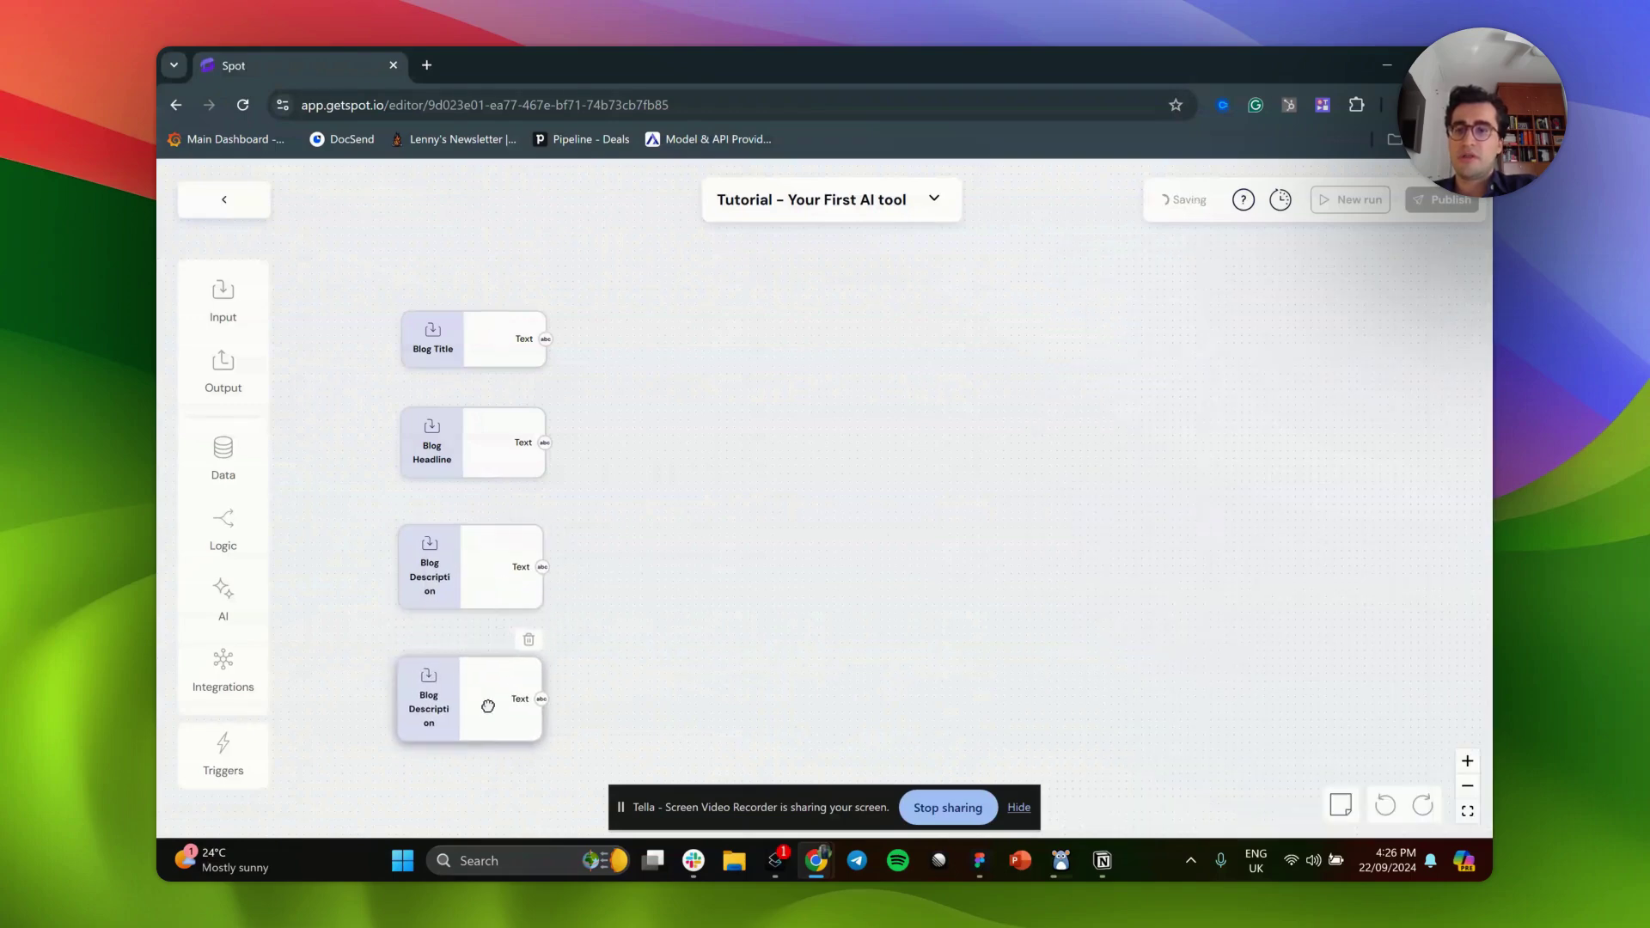
- Rename the lowest input block SEO Words and line up the two lower blocks with those above
double_click(416, 716)
type("E")
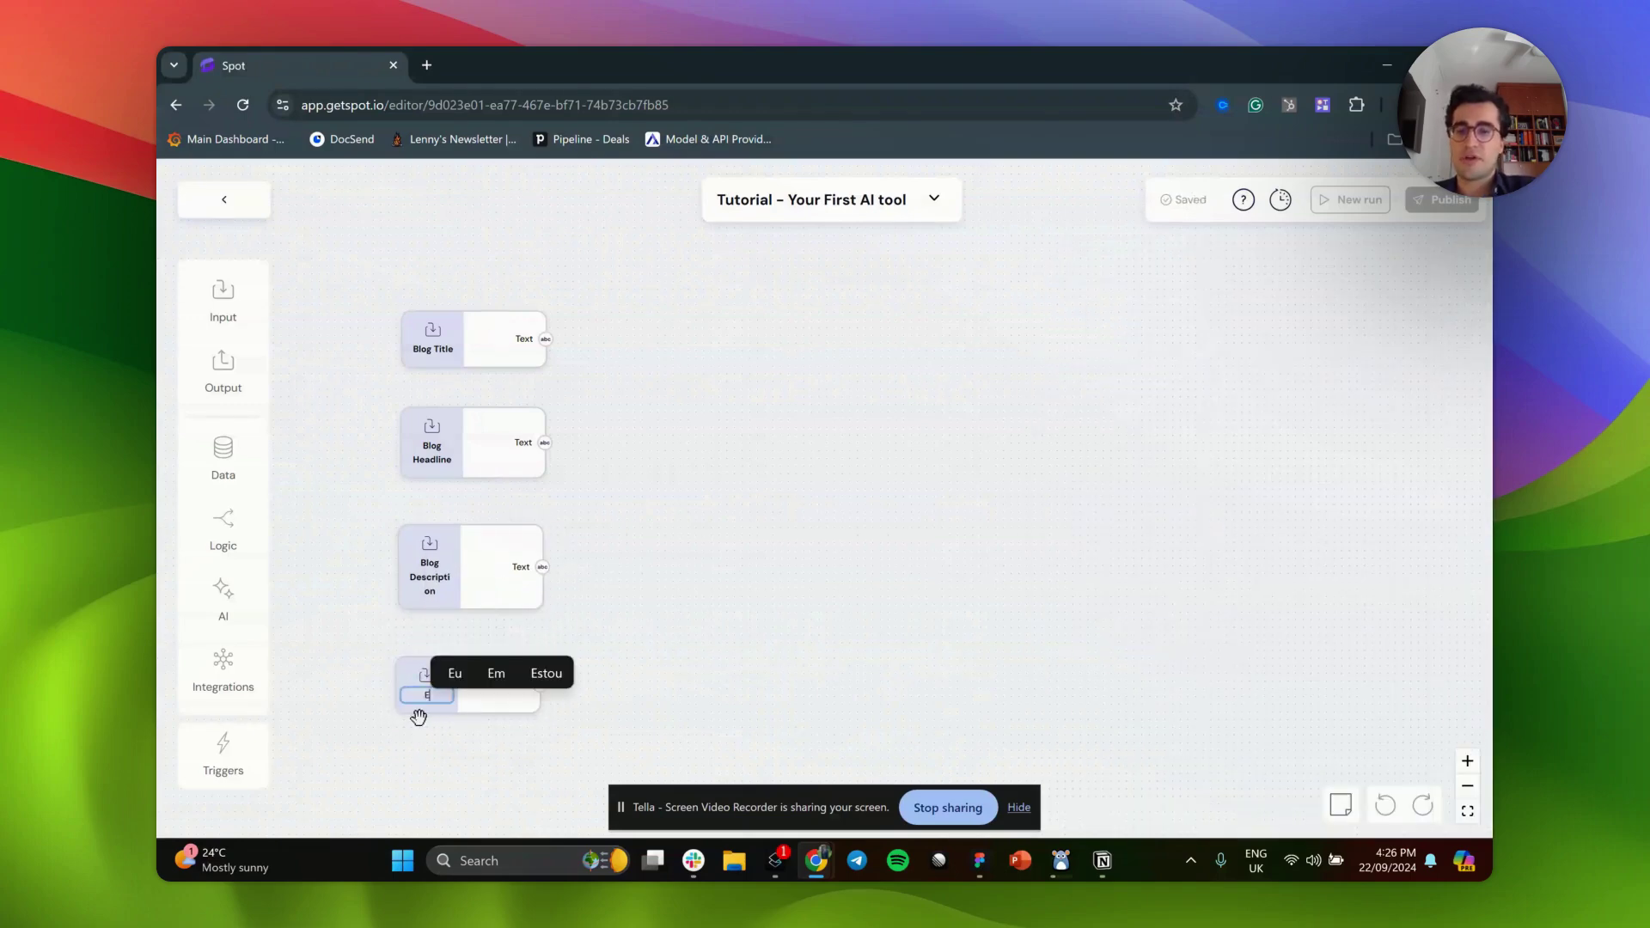
type("O")
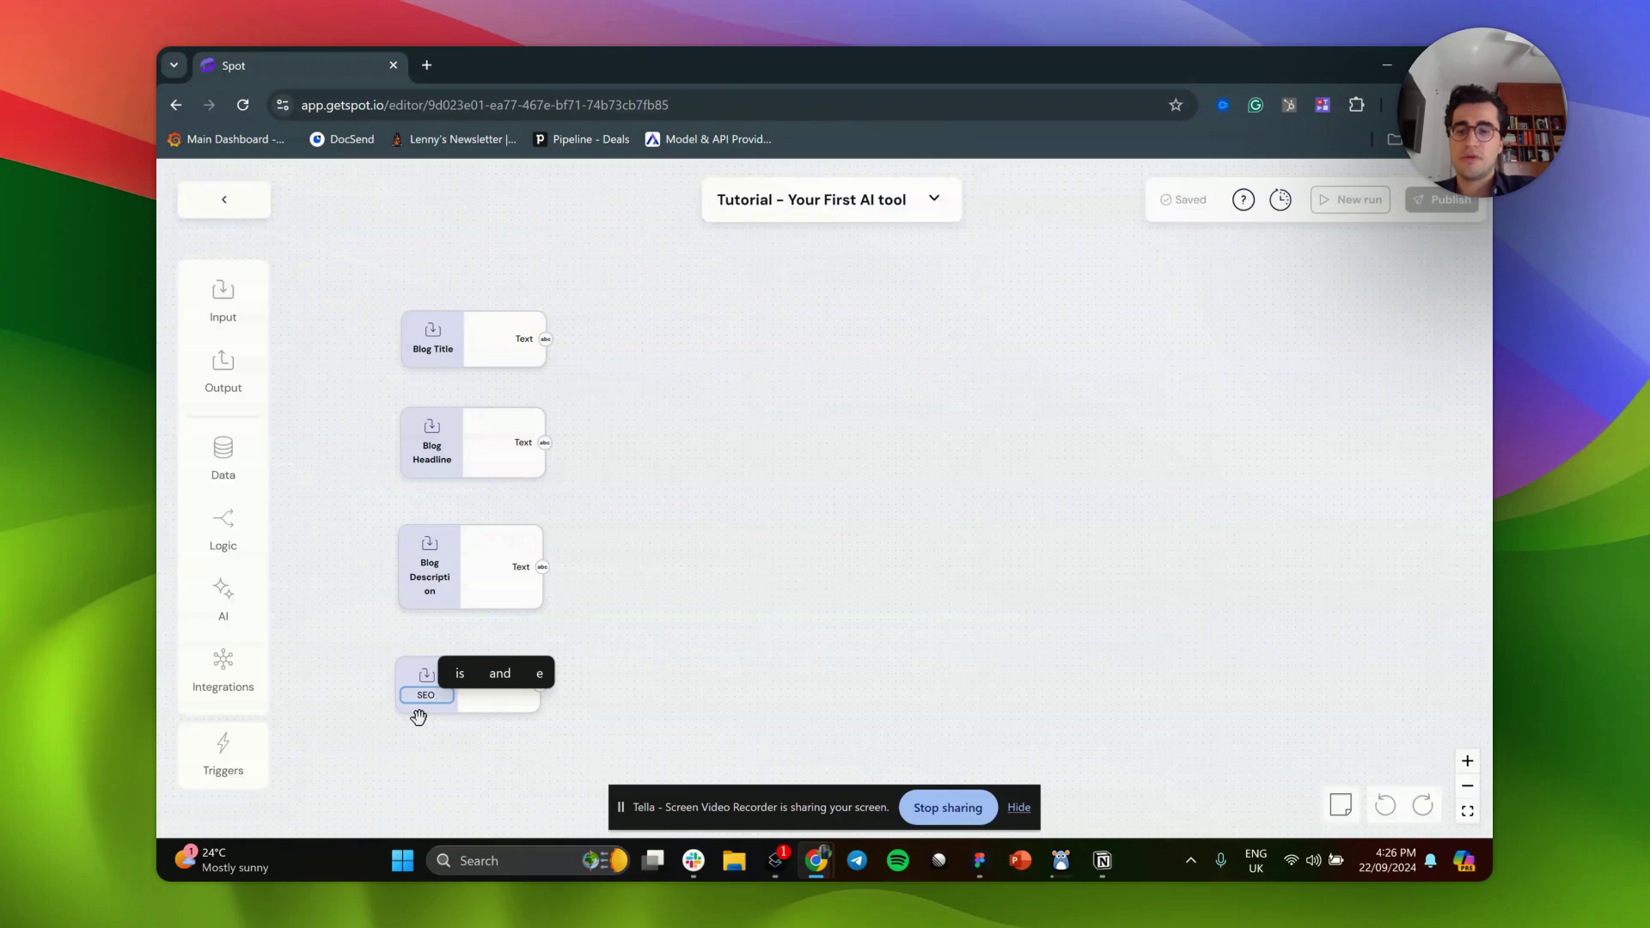
type(" Wr")
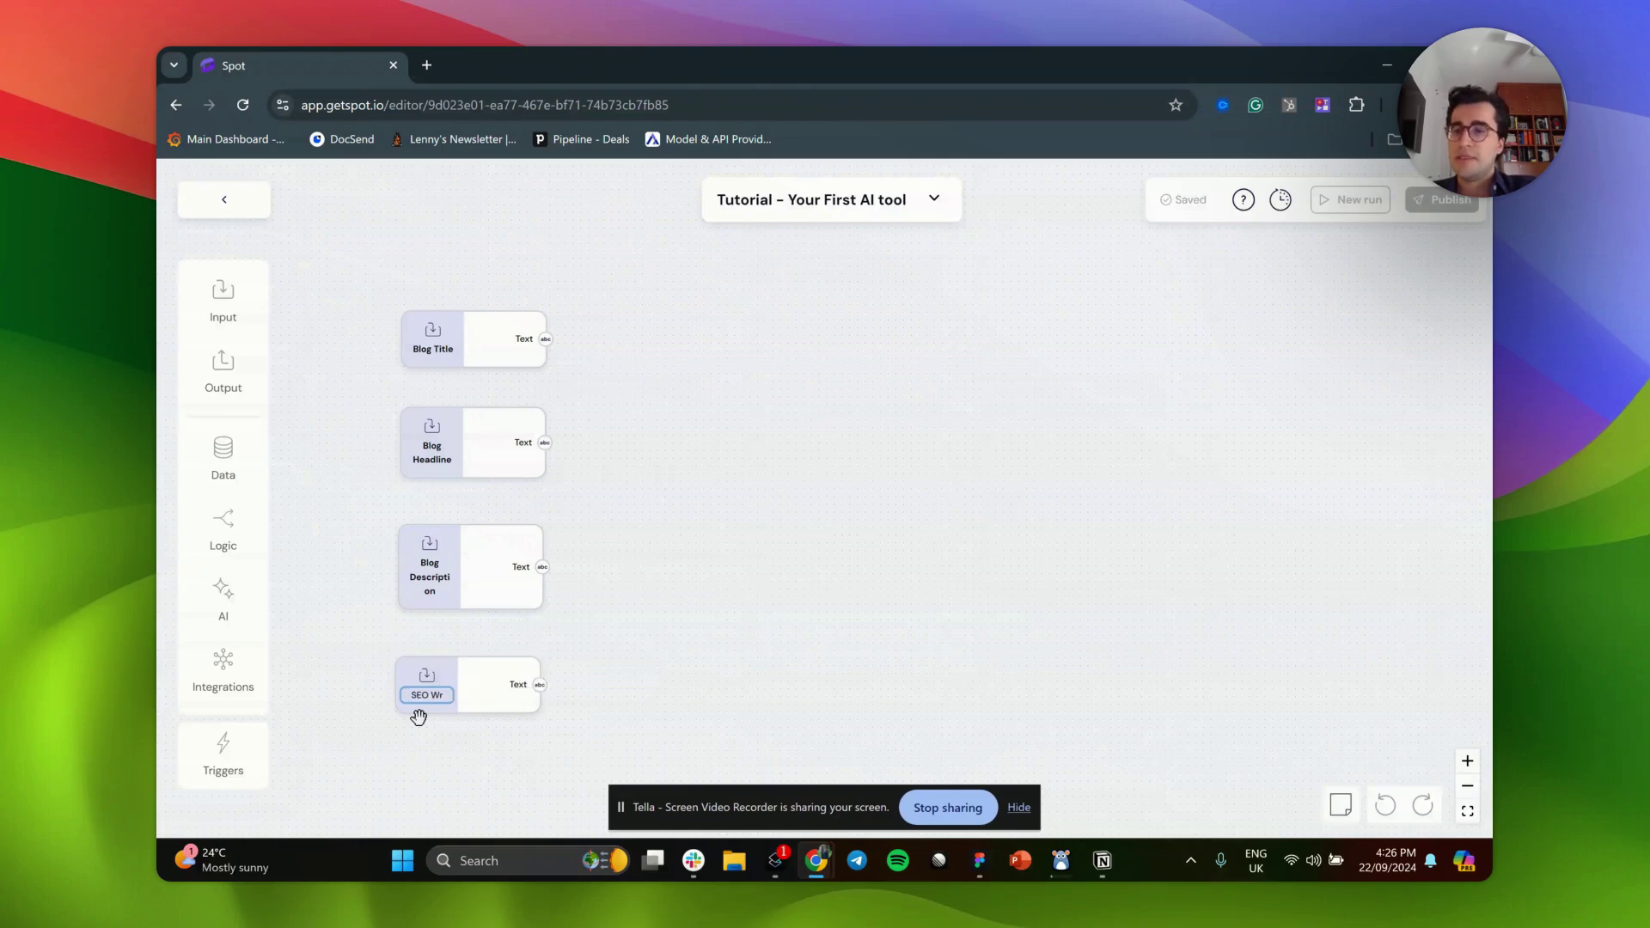
type("odsords")
key("Return")
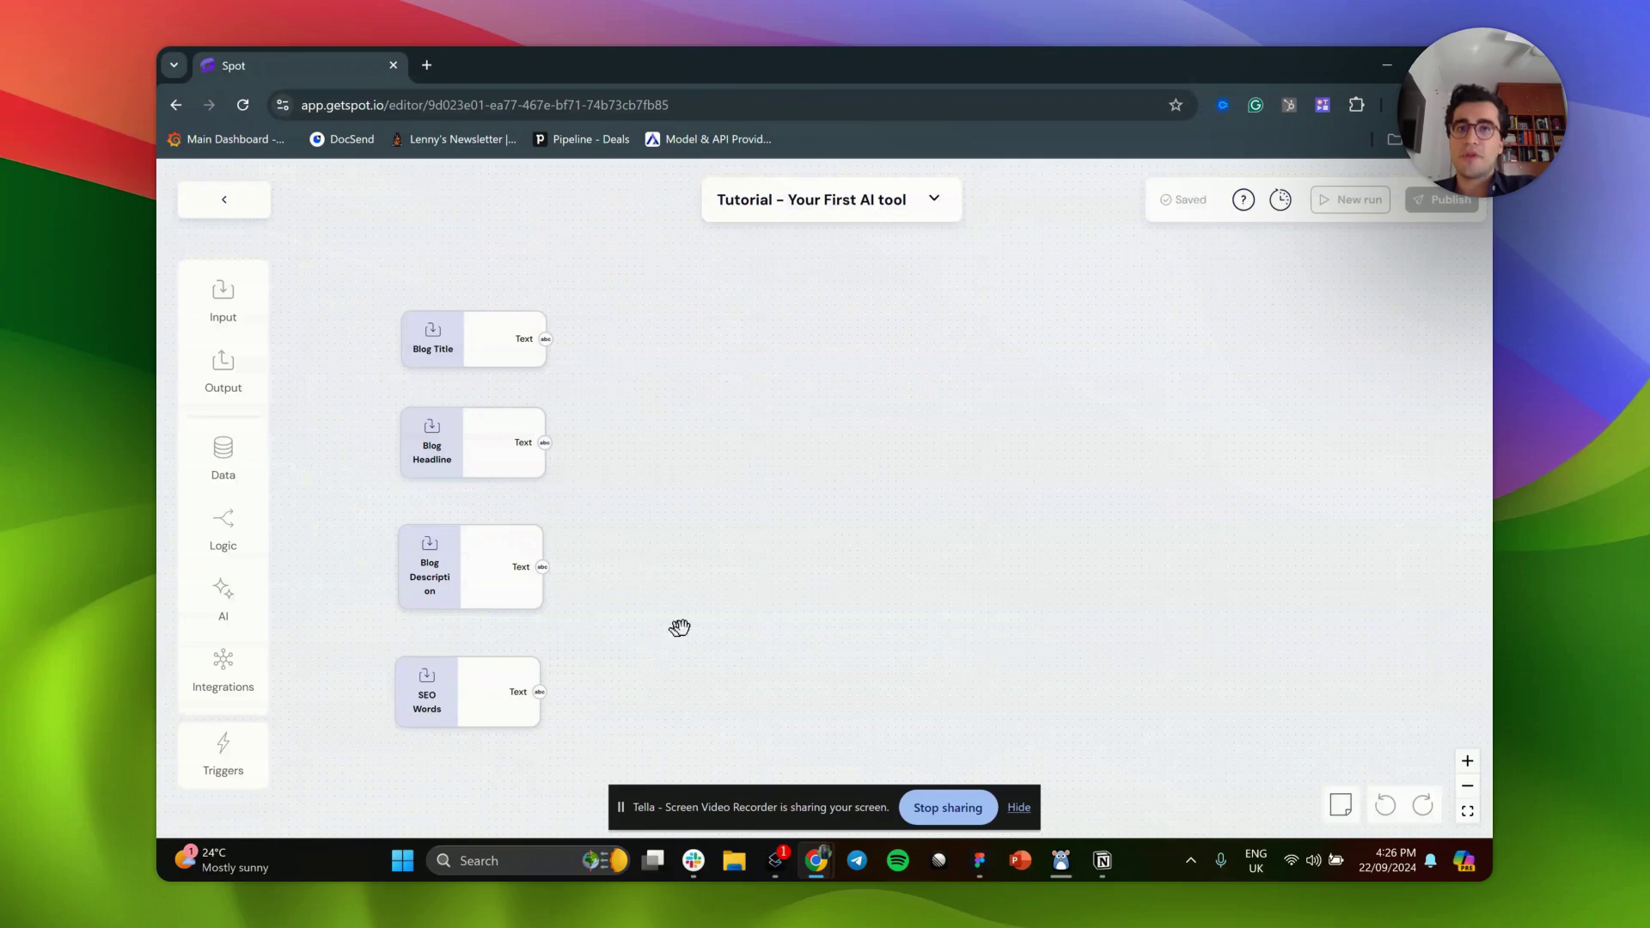
left_click_drag(479, 571, 484, 571)
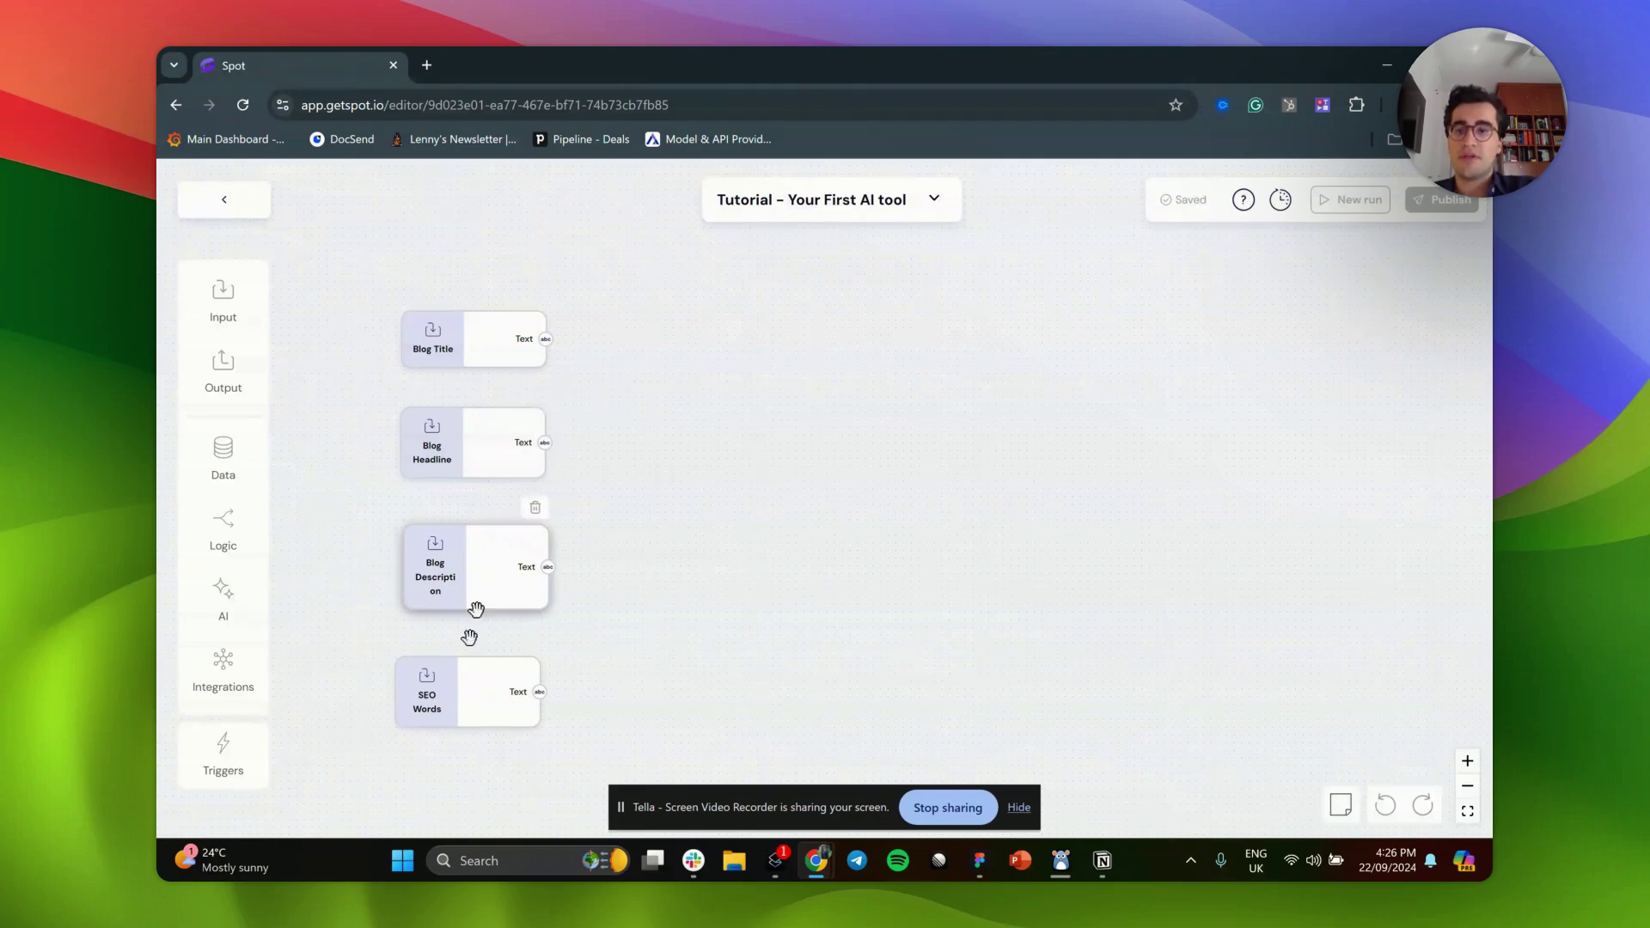
left_click_drag(459, 694, 465, 697)
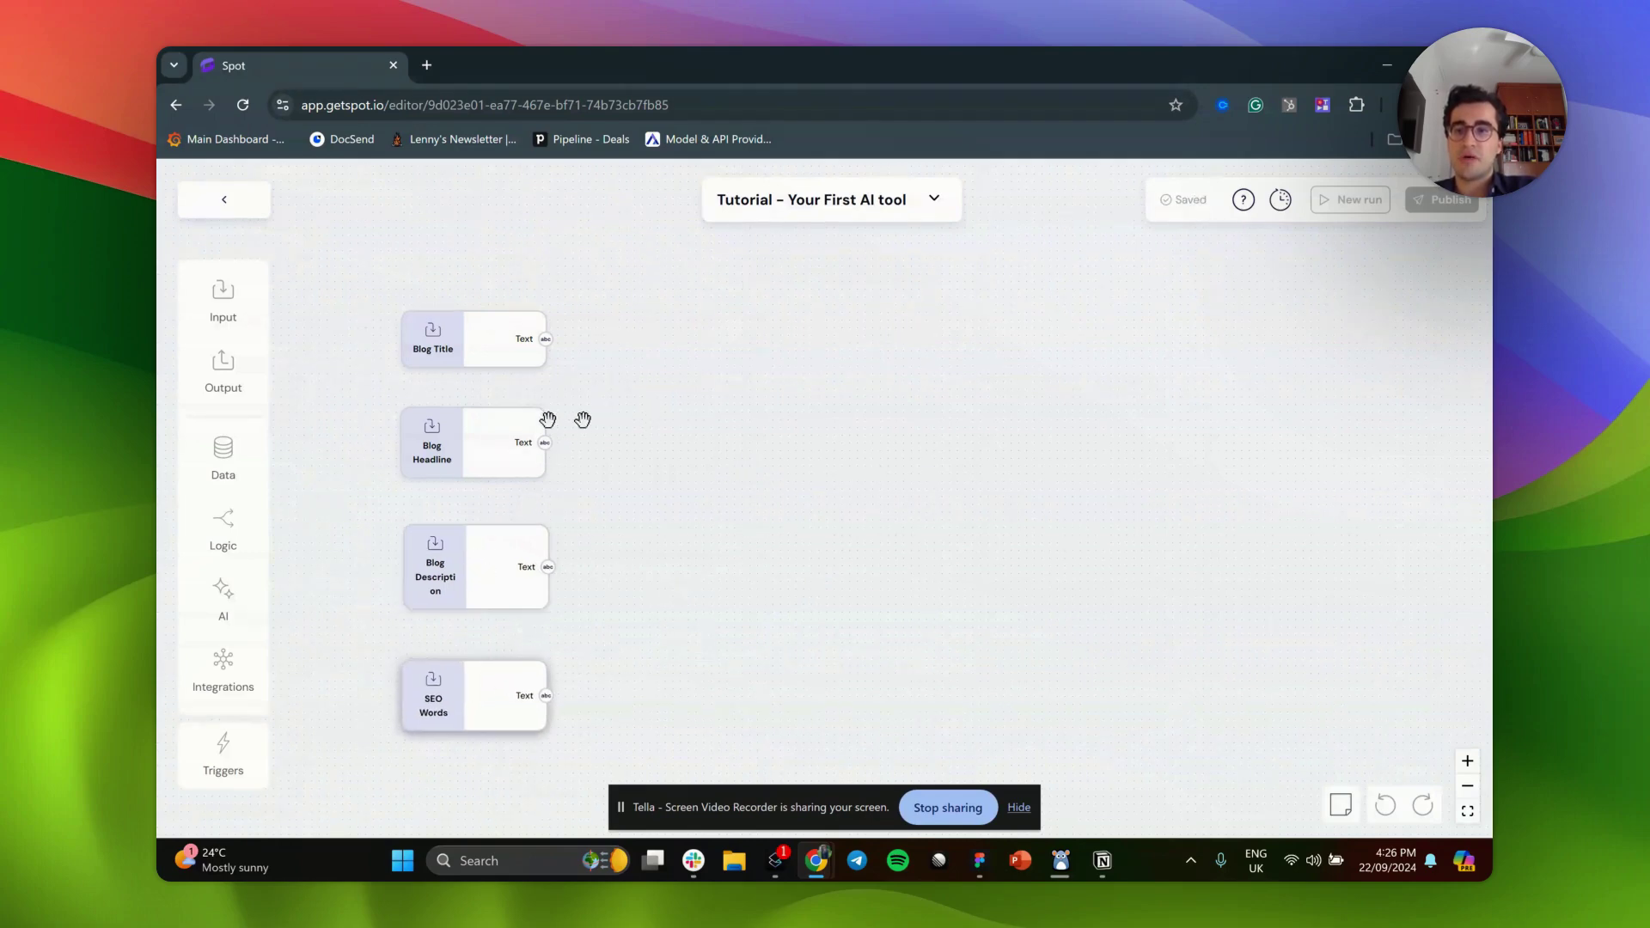
- Add a Combine text logic block to the canvas, to the right of the SEO Words input
left_click(220, 537)
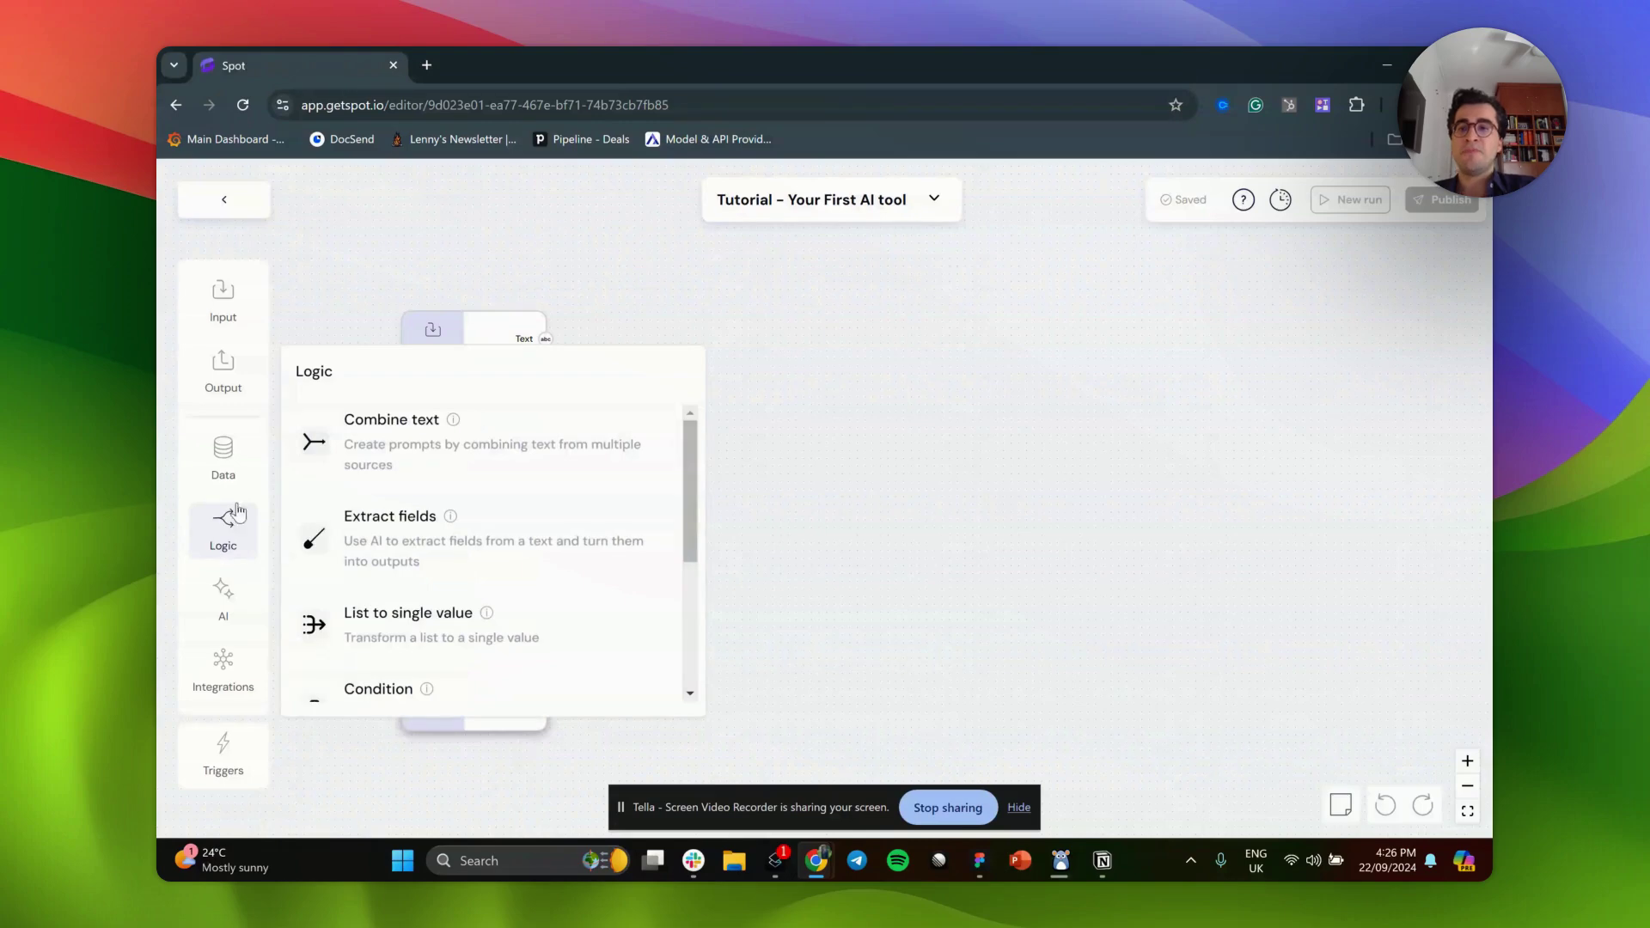
left_click_drag(376, 459, 828, 703)
left_click(223, 591)
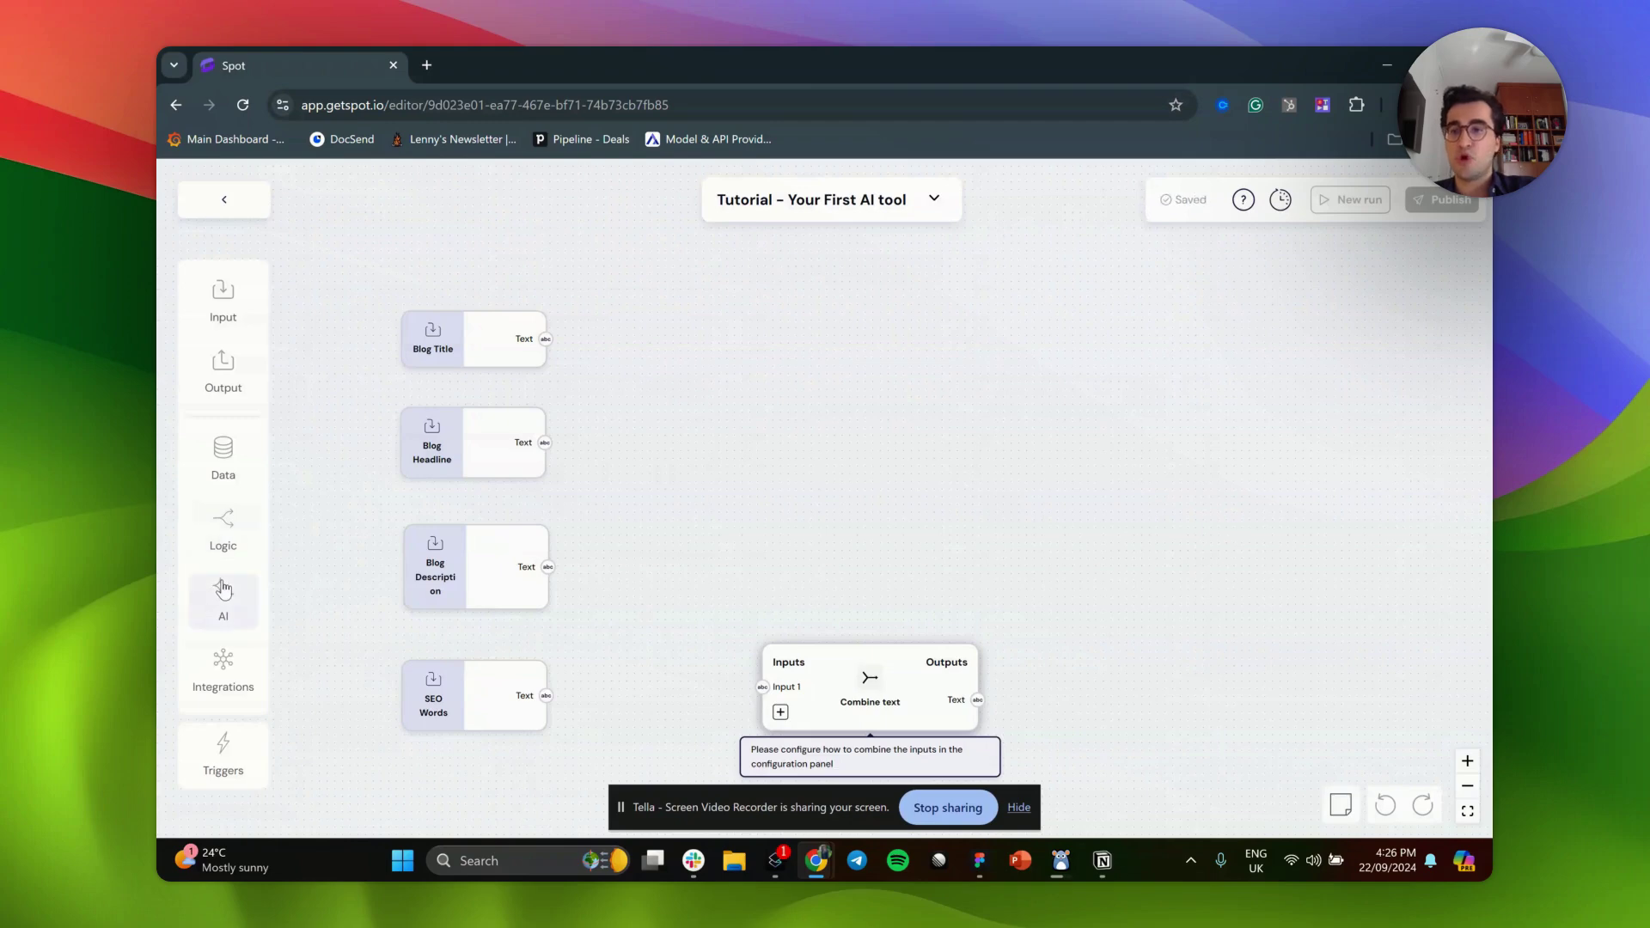
scroll(387, 534, "down", 5)
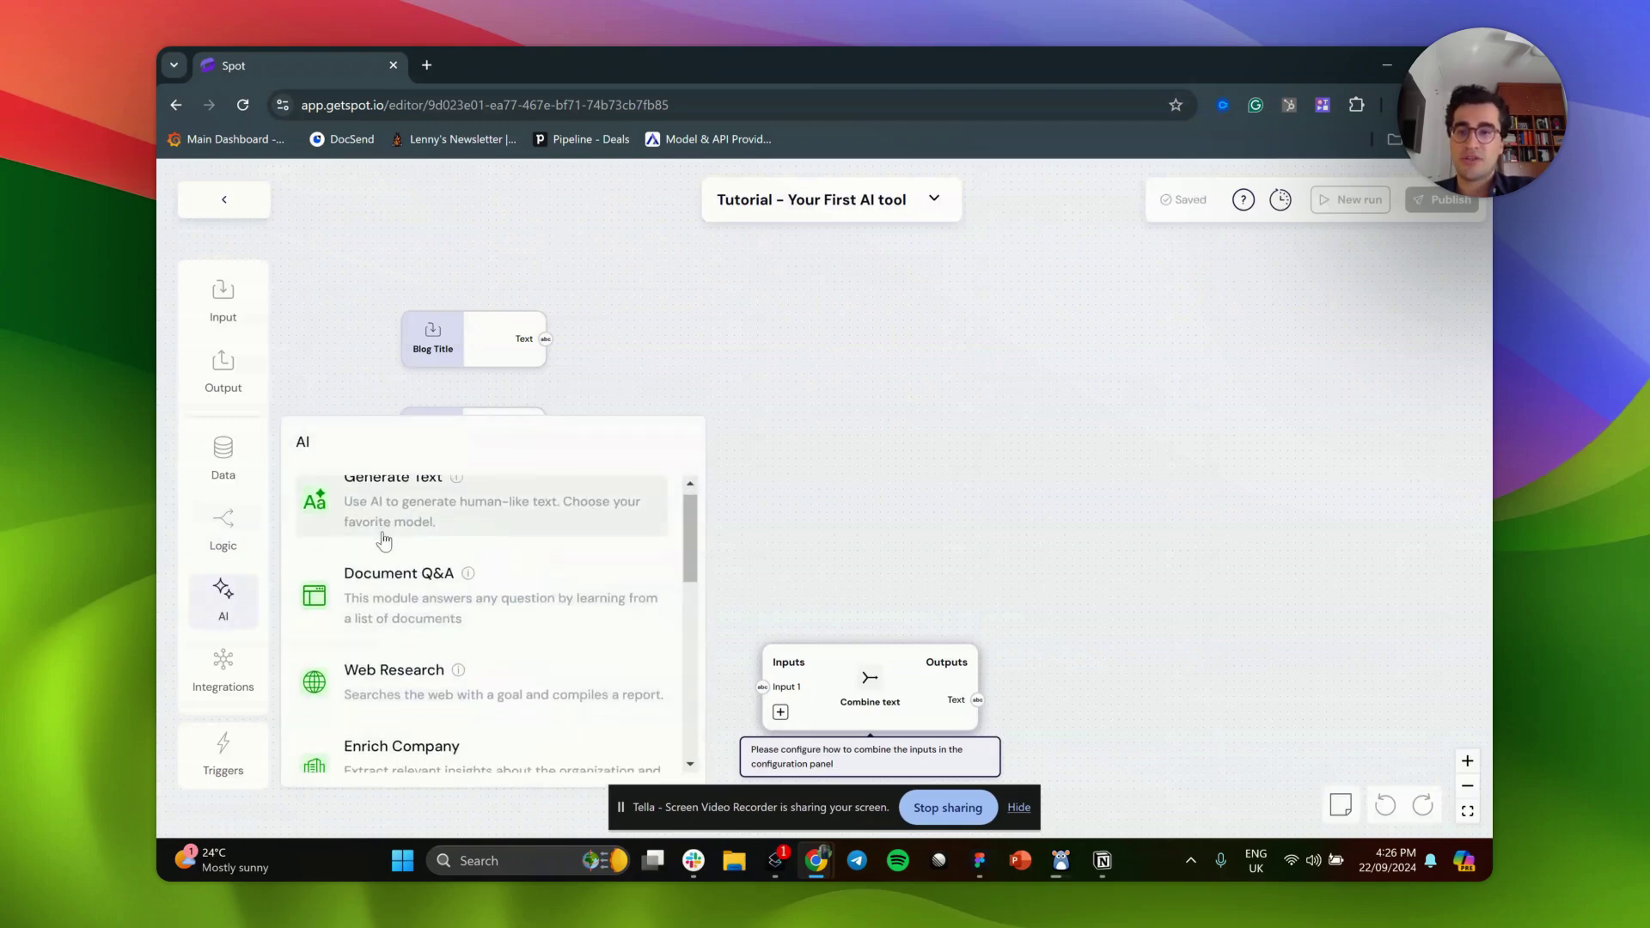
scroll(818, 578, "down", 1)
left_click(817, 579)
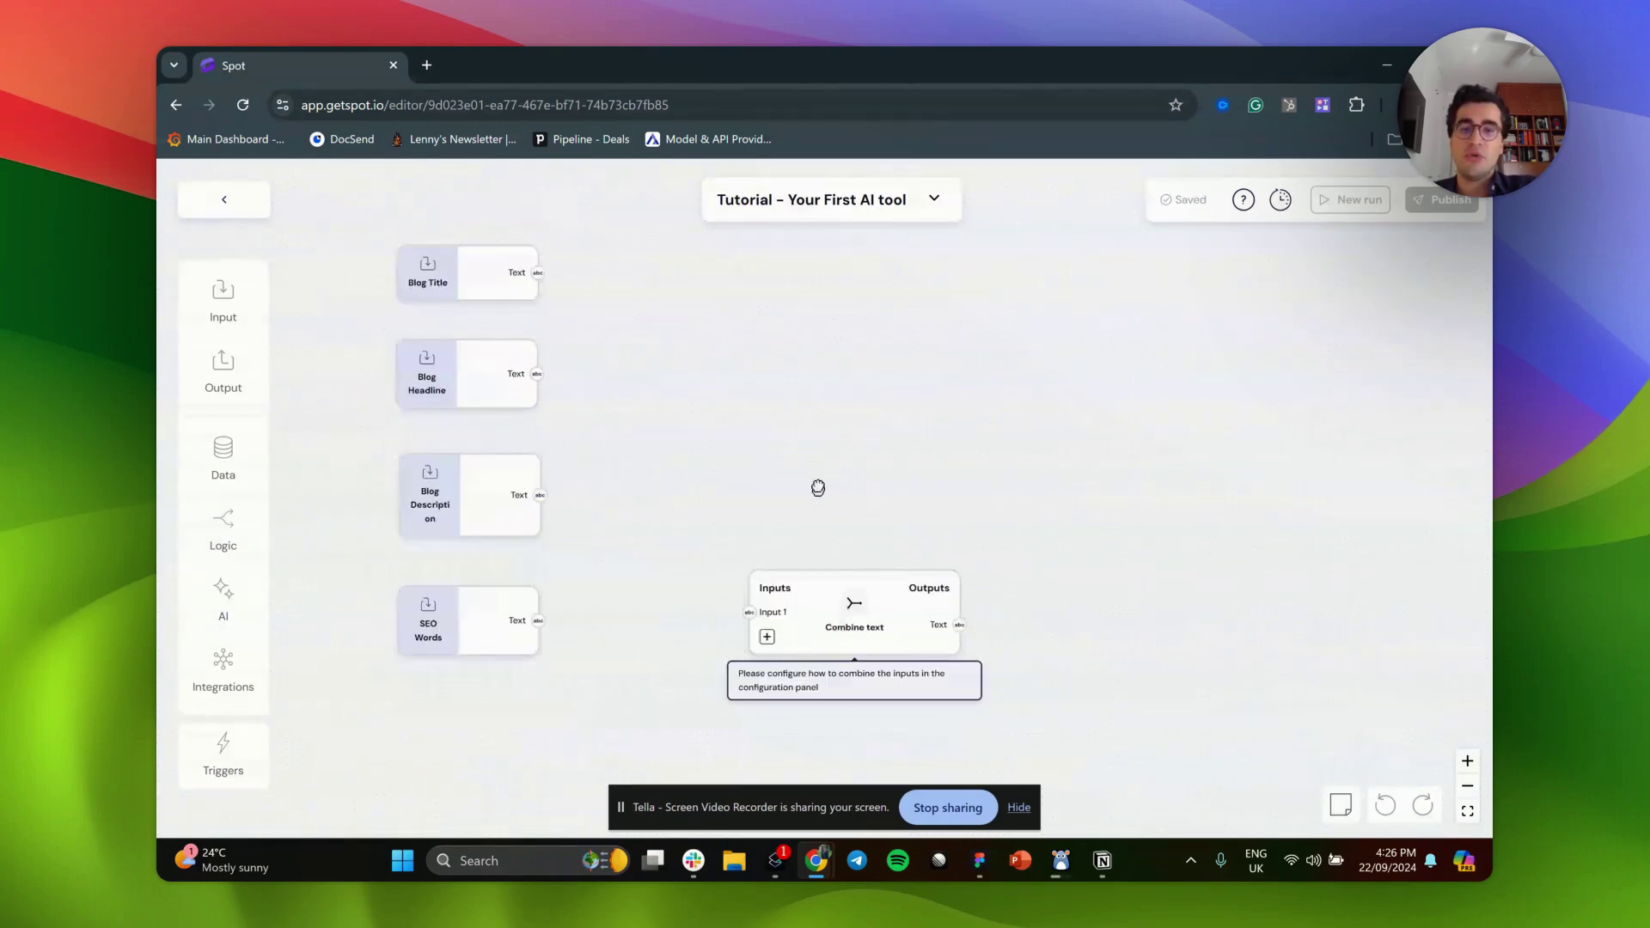
- Add three more inputs to the Combine text block so it offers Input 1 to Input 4
left_click_drag(817, 578, 729, 427)
left_click(754, 573)
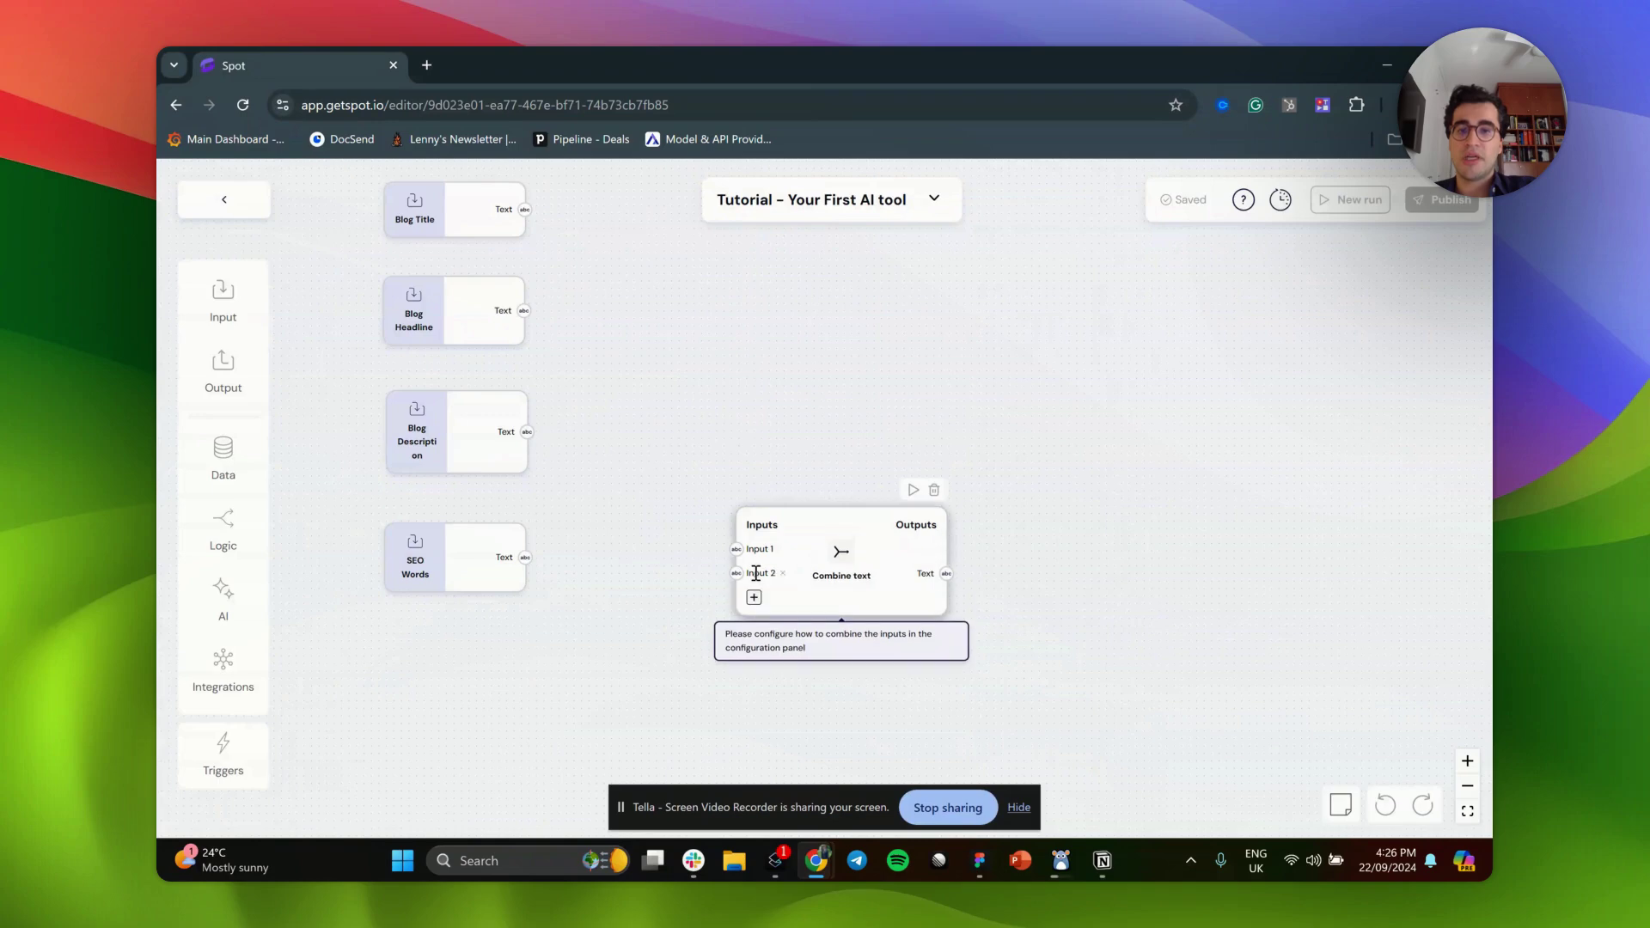
left_click(753, 600)
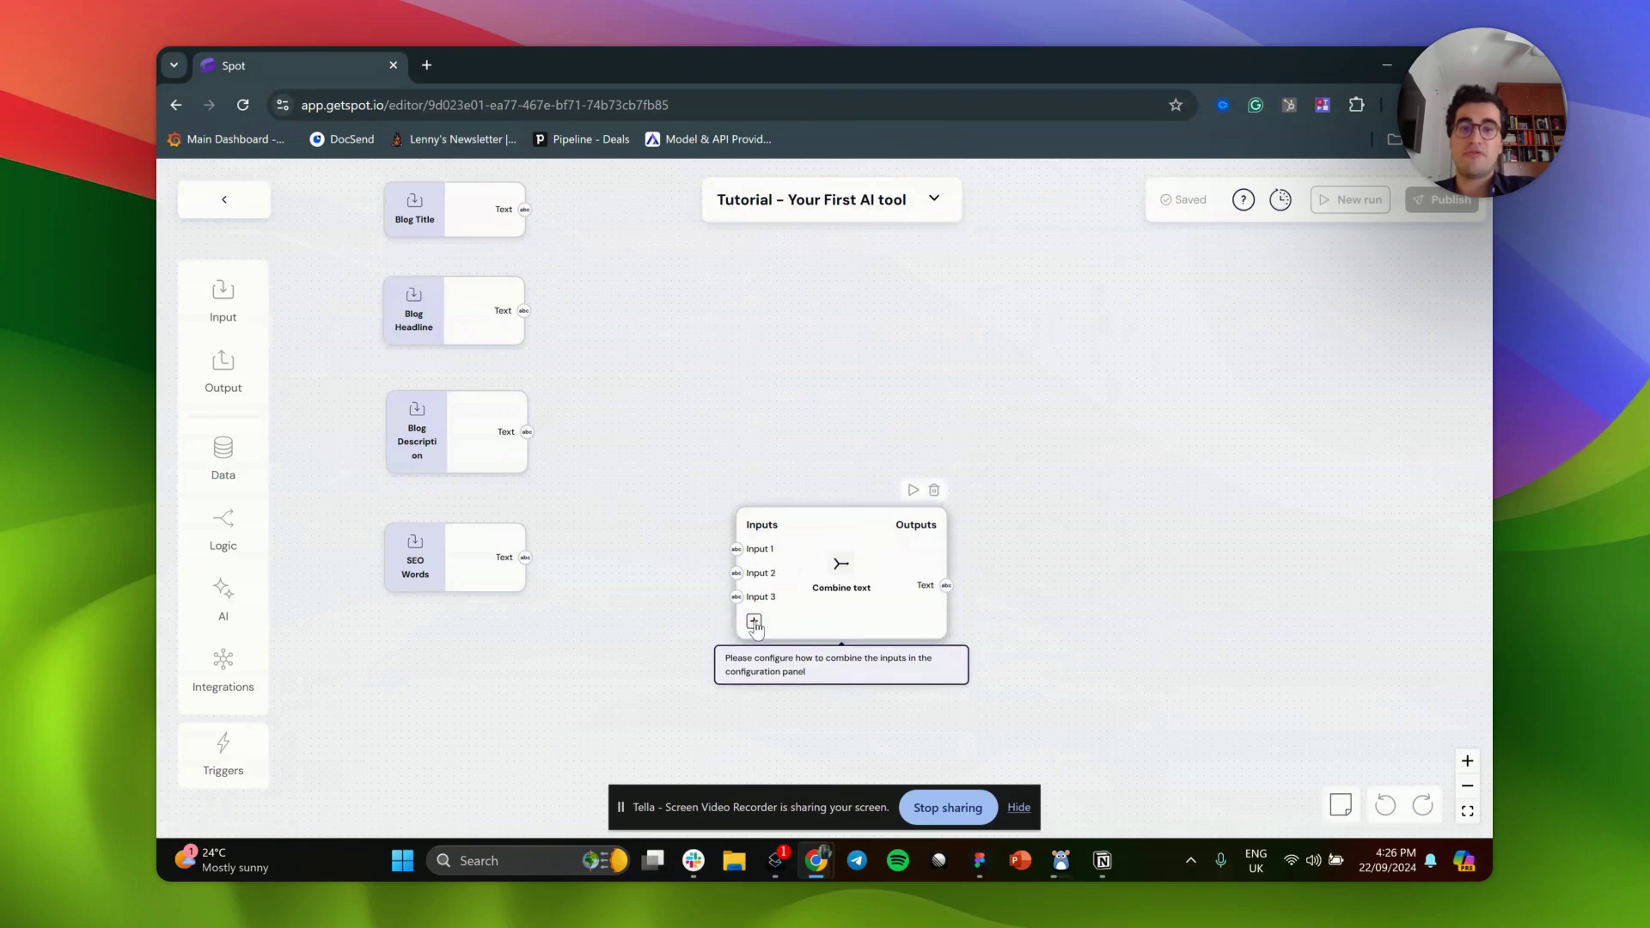
left_click(755, 620)
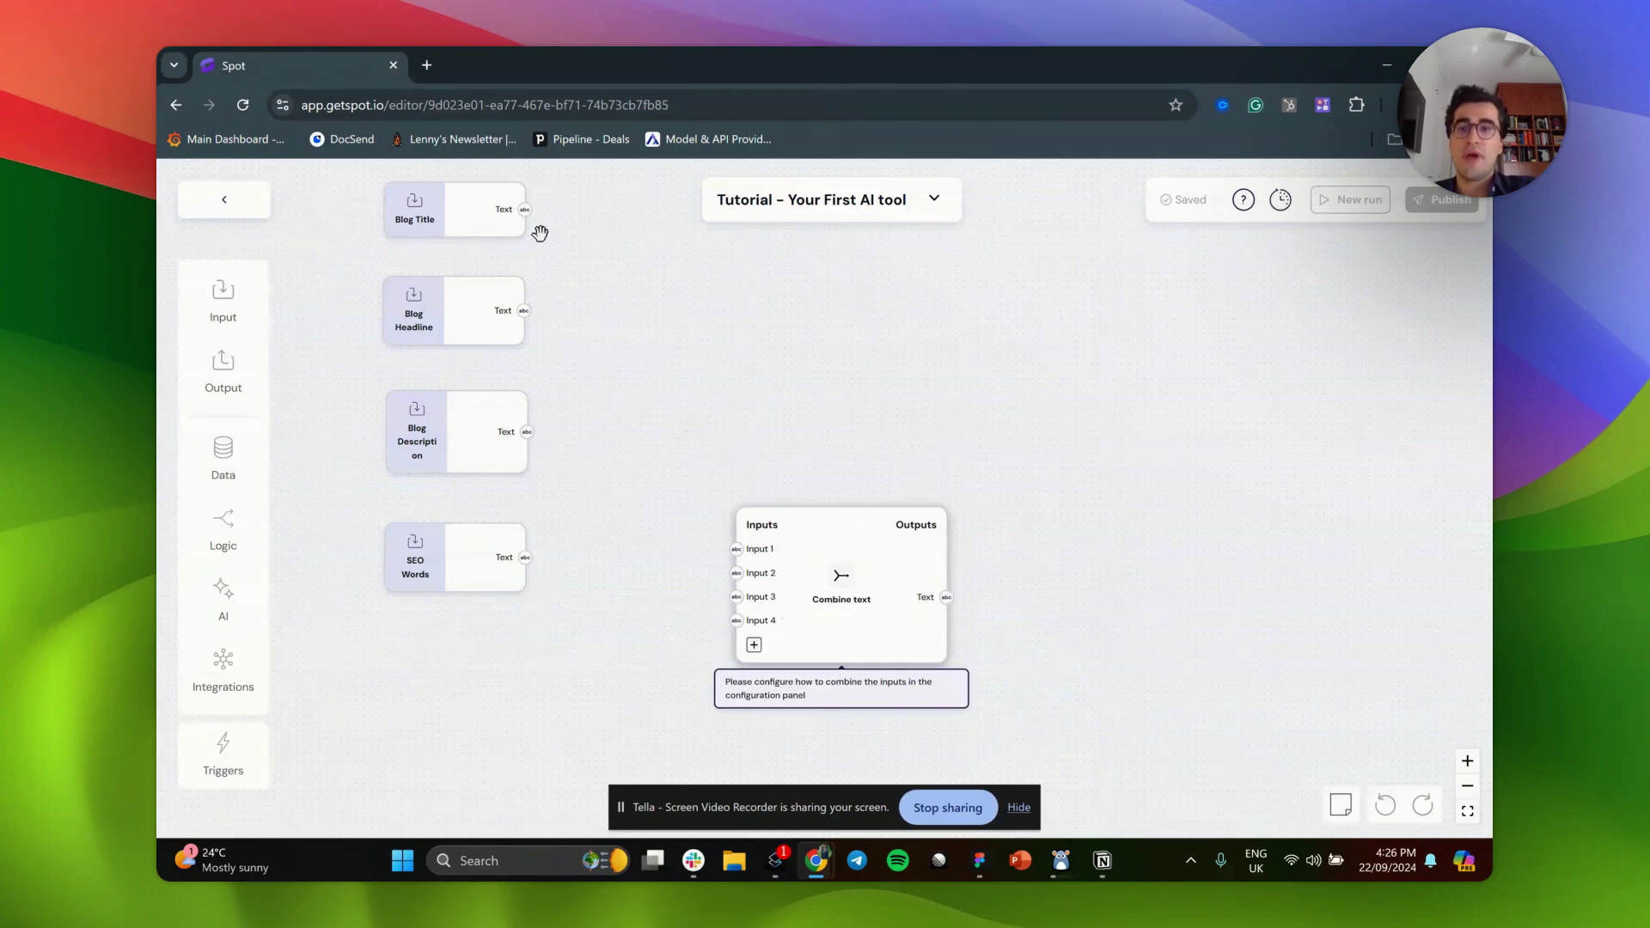
- Connect Blog Title, Blog Headline, Blog Description and SEO Words to Inputs 1 to 4 of Combine text, in that order
mouse_move(527, 211)
left_mouse_down()
mouse_move(693, 526)
mouse_move(736, 550)
left_mouse_up()
left_click_drag(523, 310, 736, 572)
left_click_drag(528, 433, 736, 596)
left_click_drag(525, 558, 737, 620)
- Begin the Combine text block's text configuration with the line "Based on the blog description" followed by the Input 1 variable
left_click(849, 599)
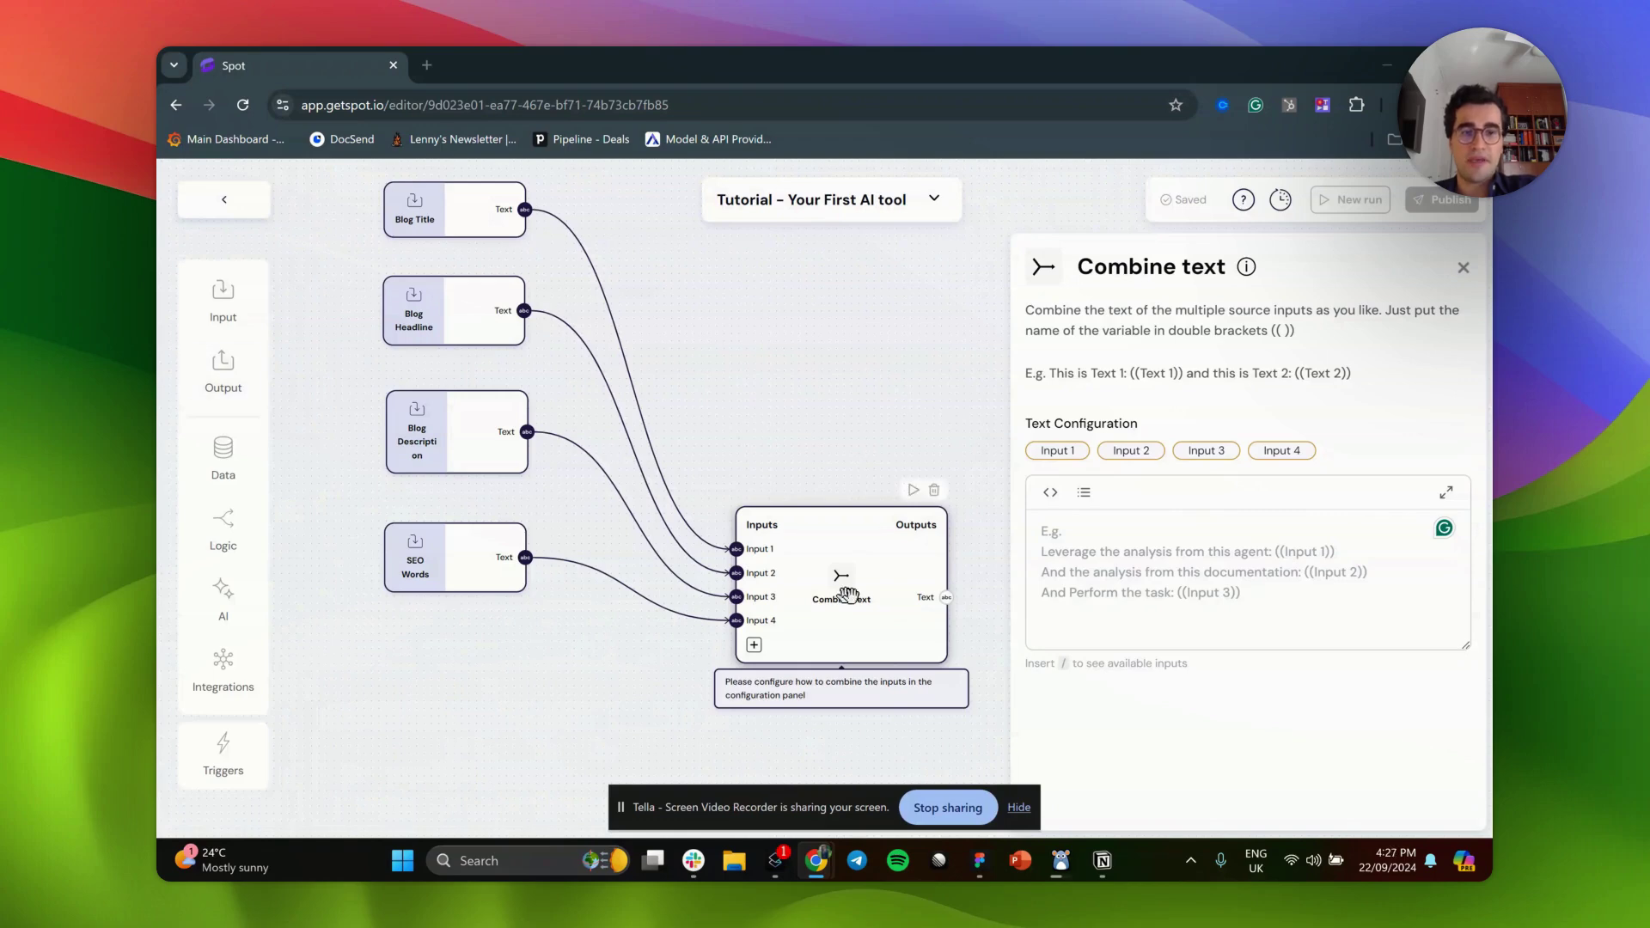
type("based o")
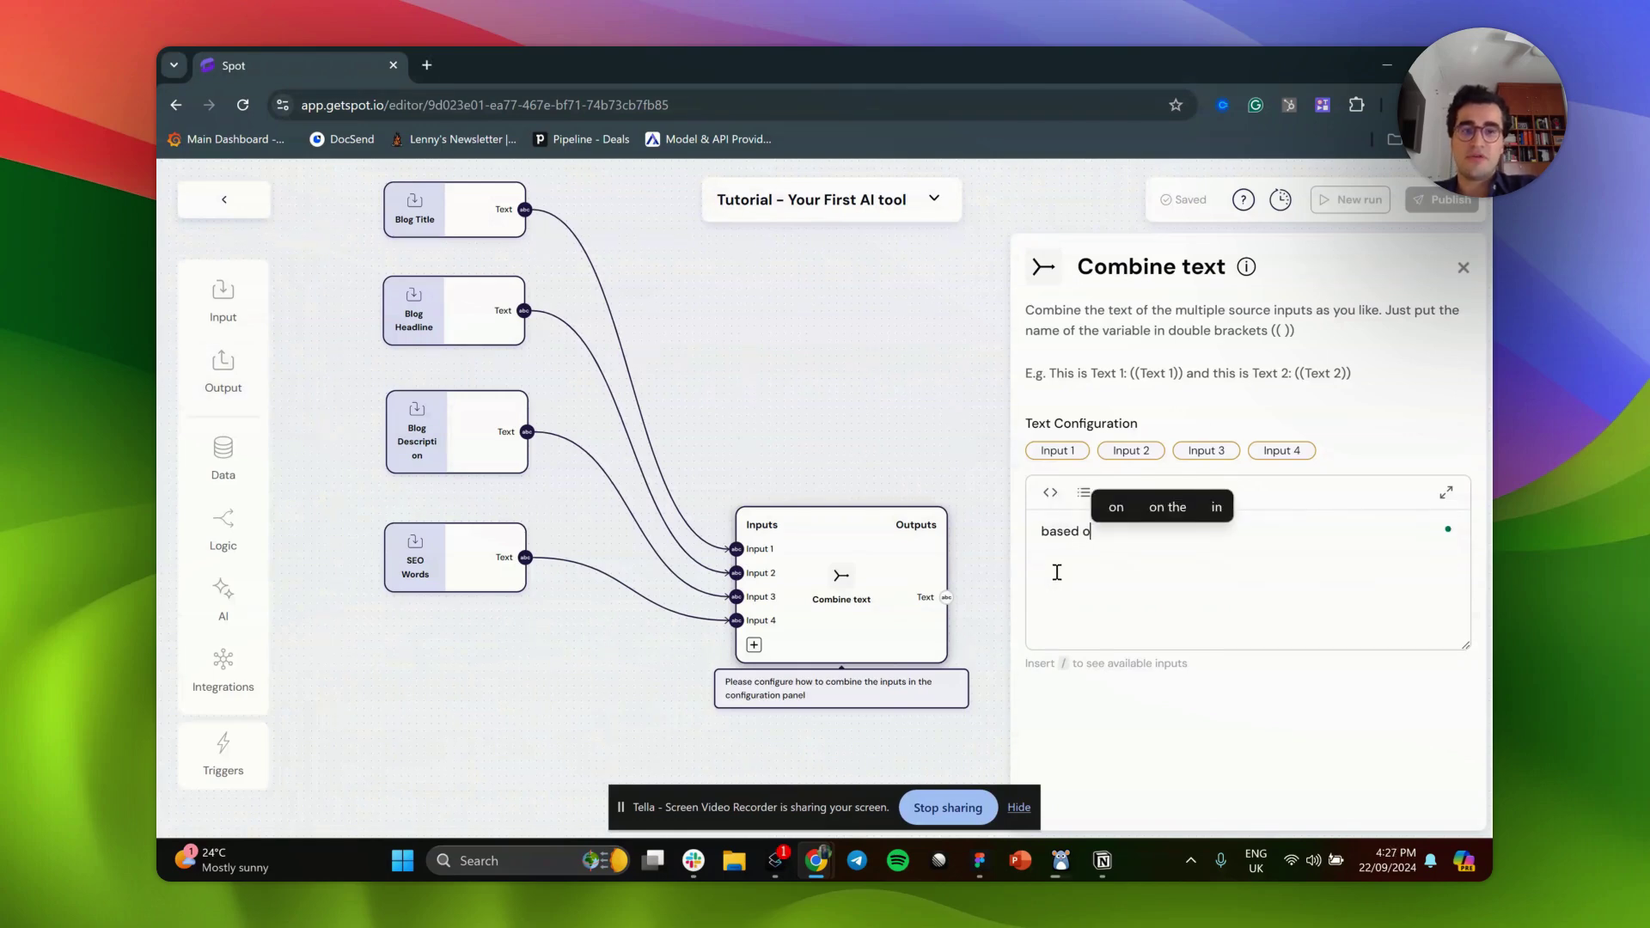
key("BackSpace")
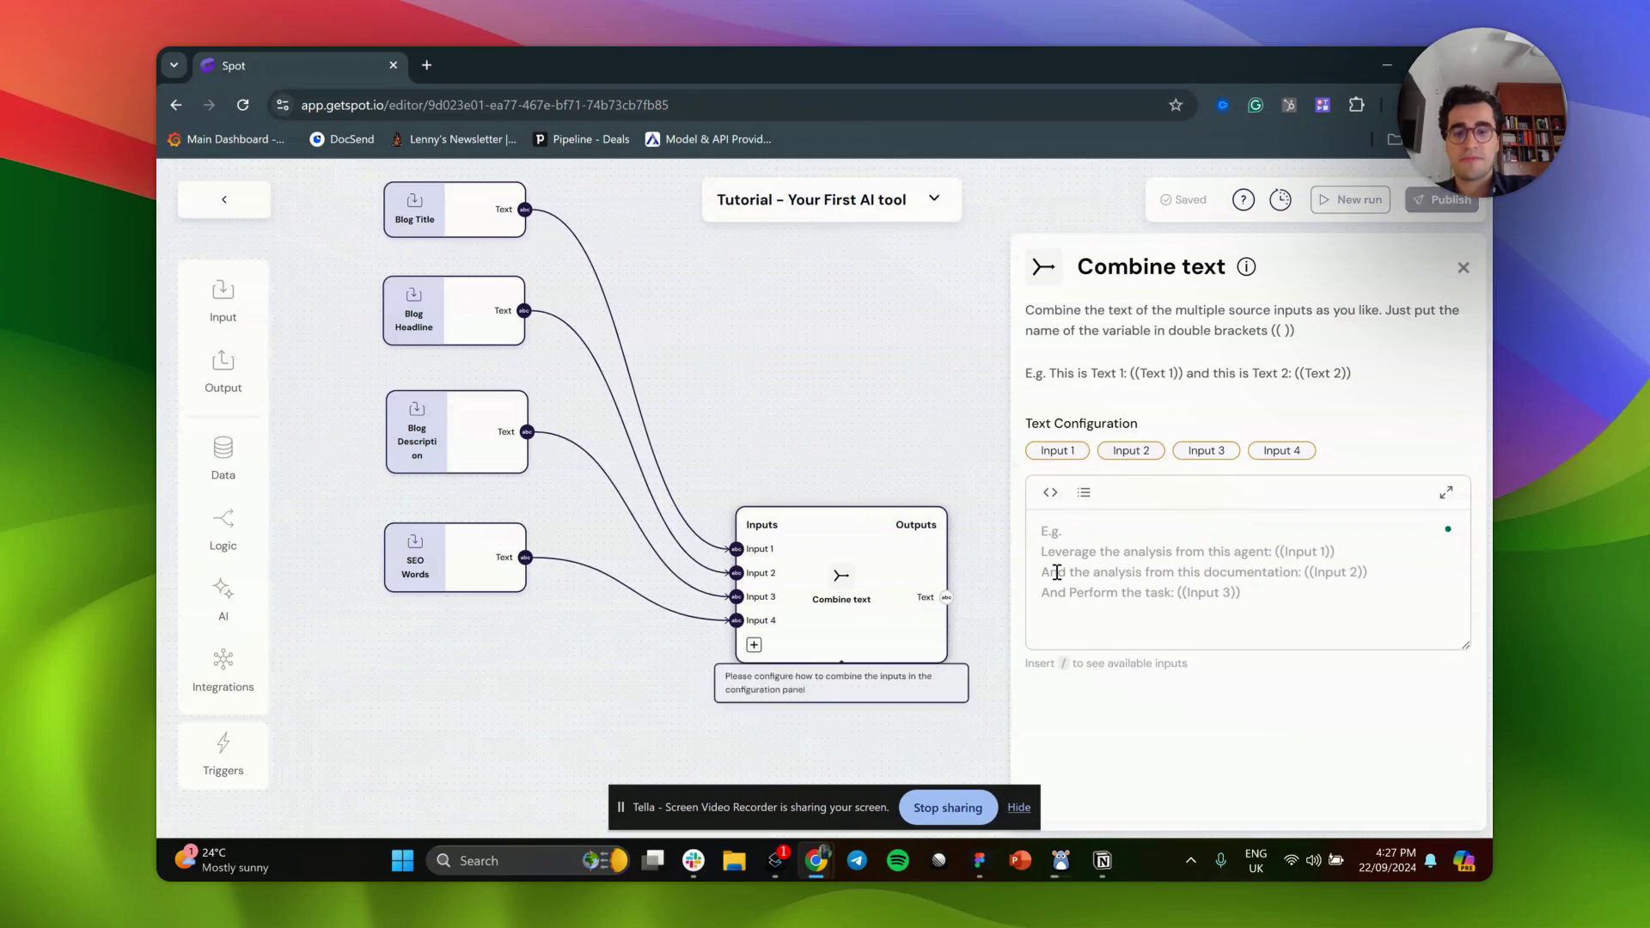
type("Based on the blo")
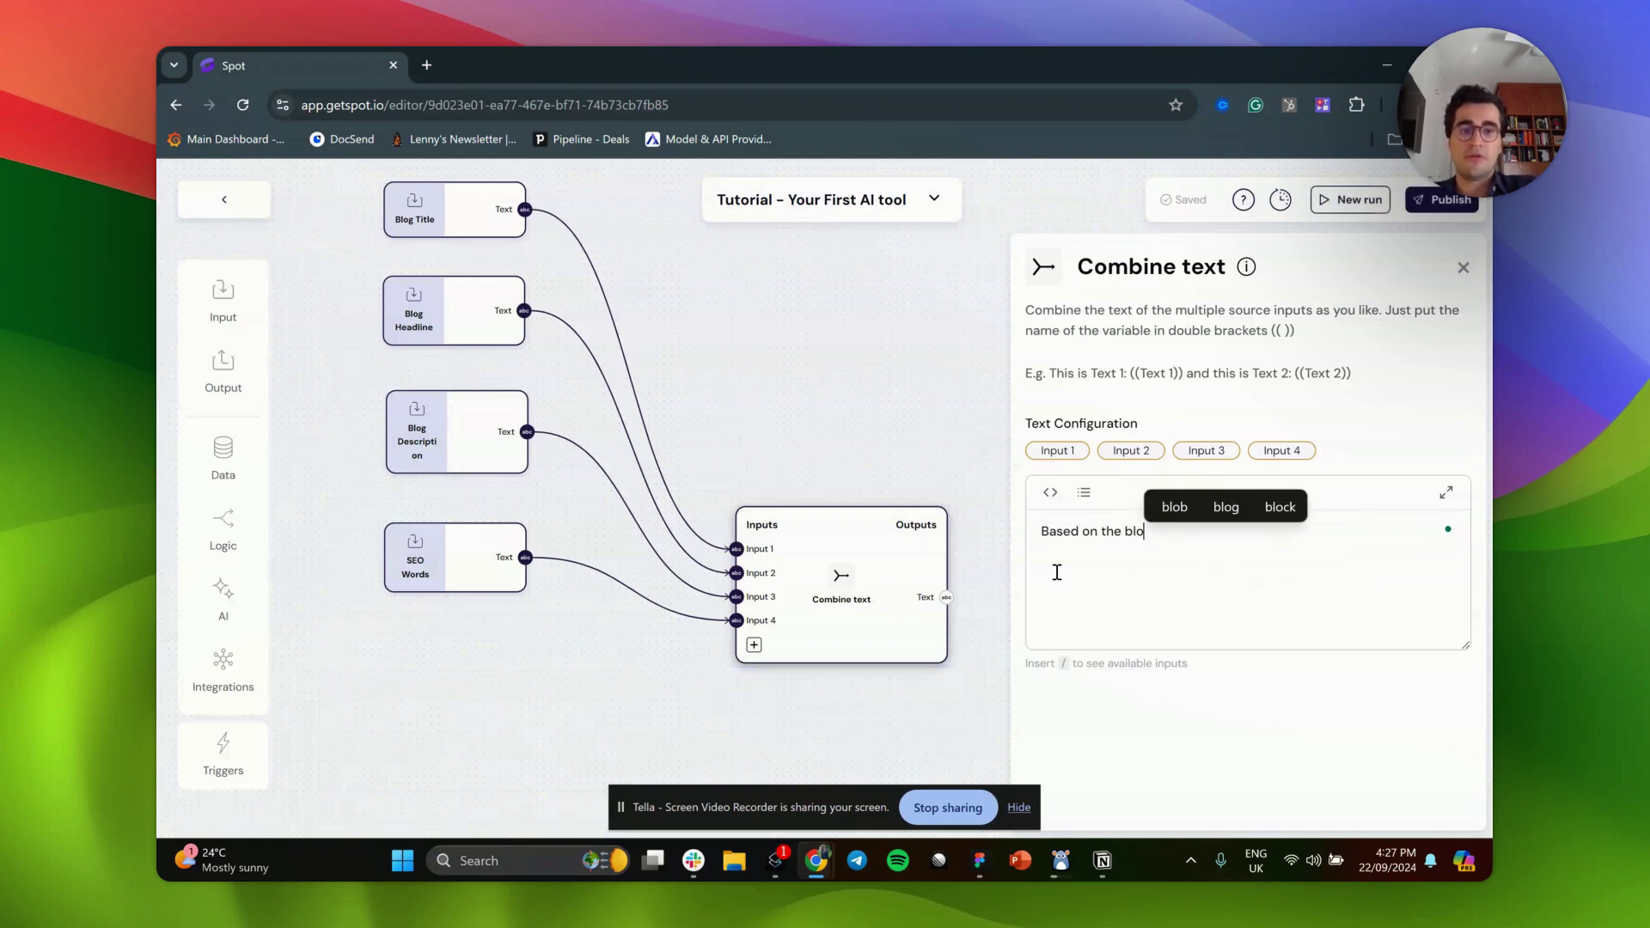
type("g description")
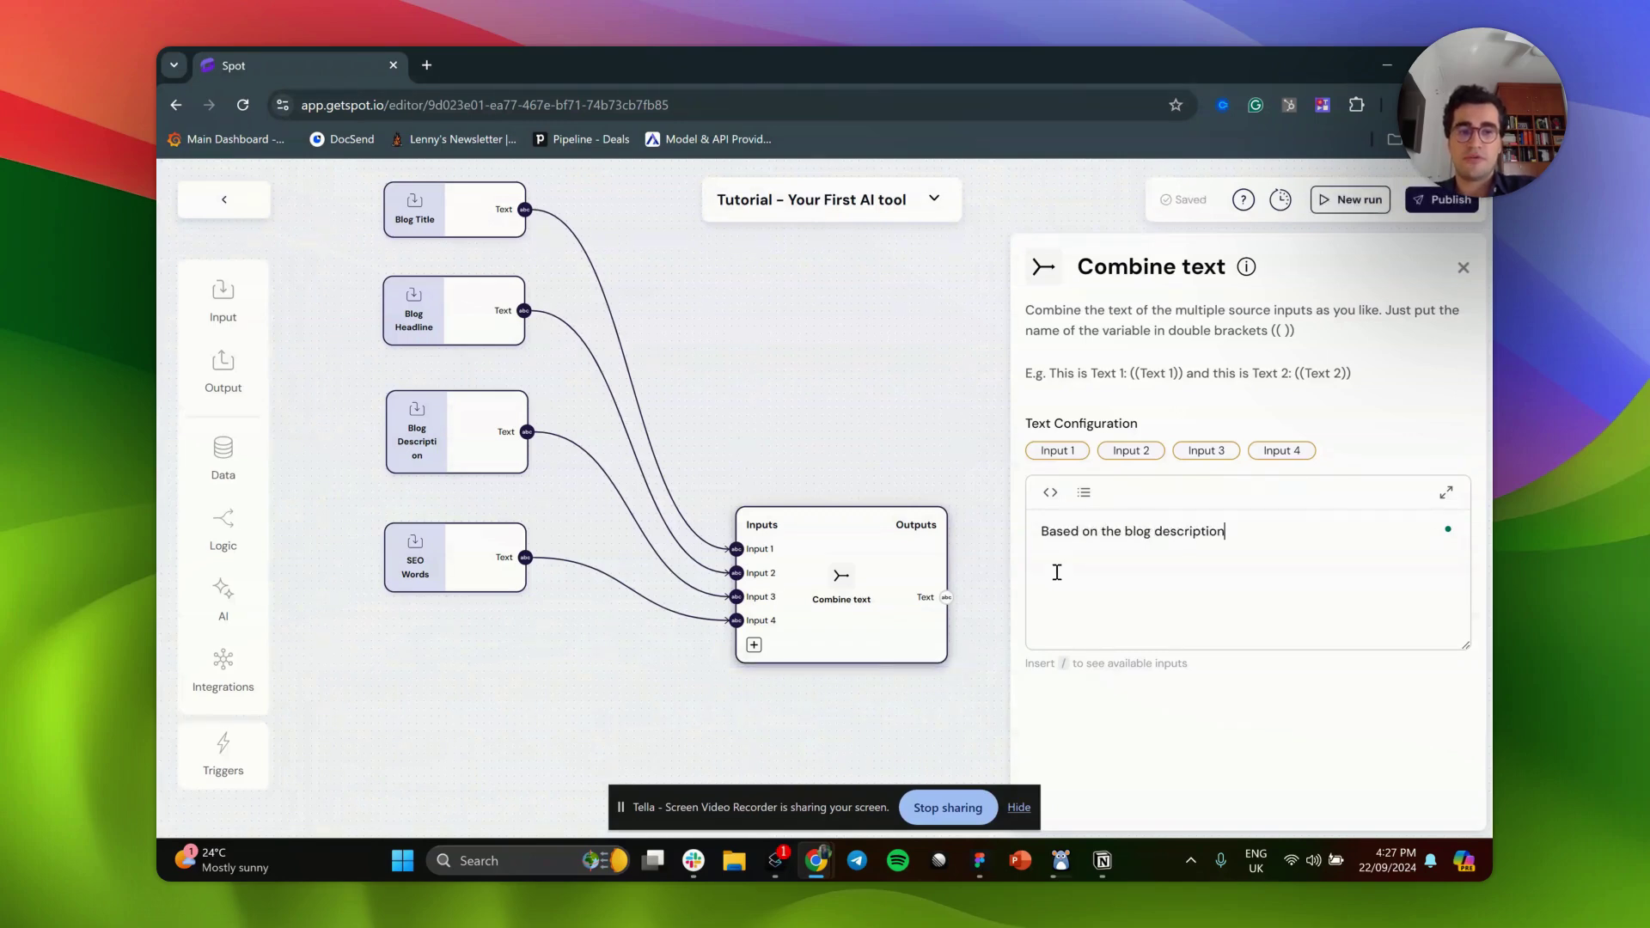
type("> ")
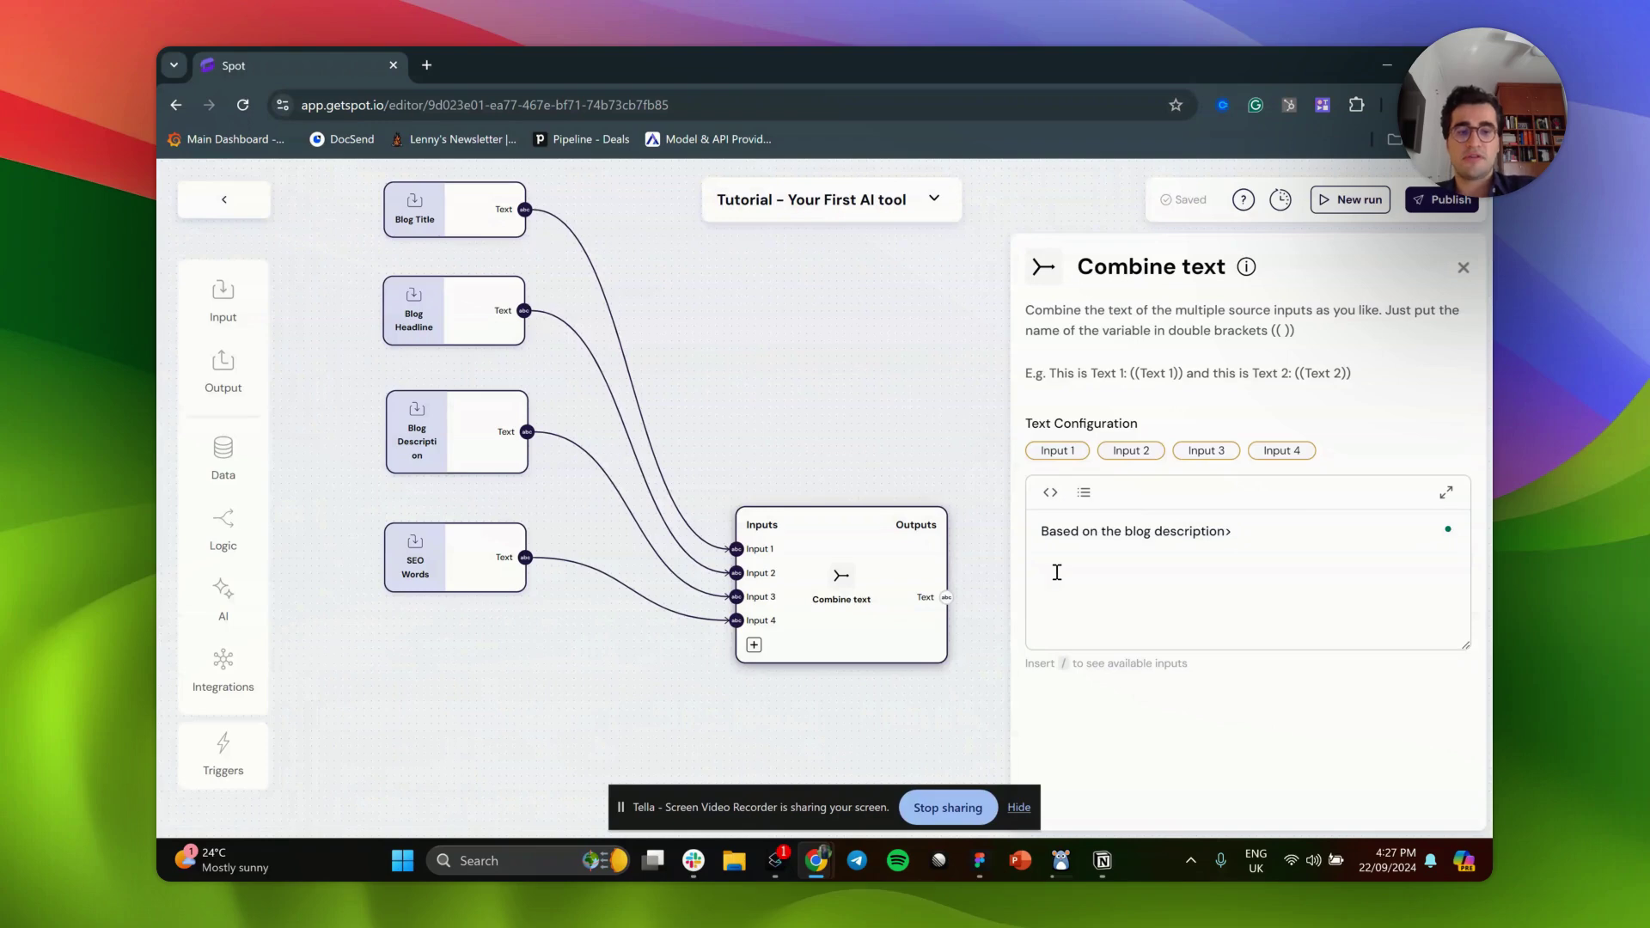
type("/")
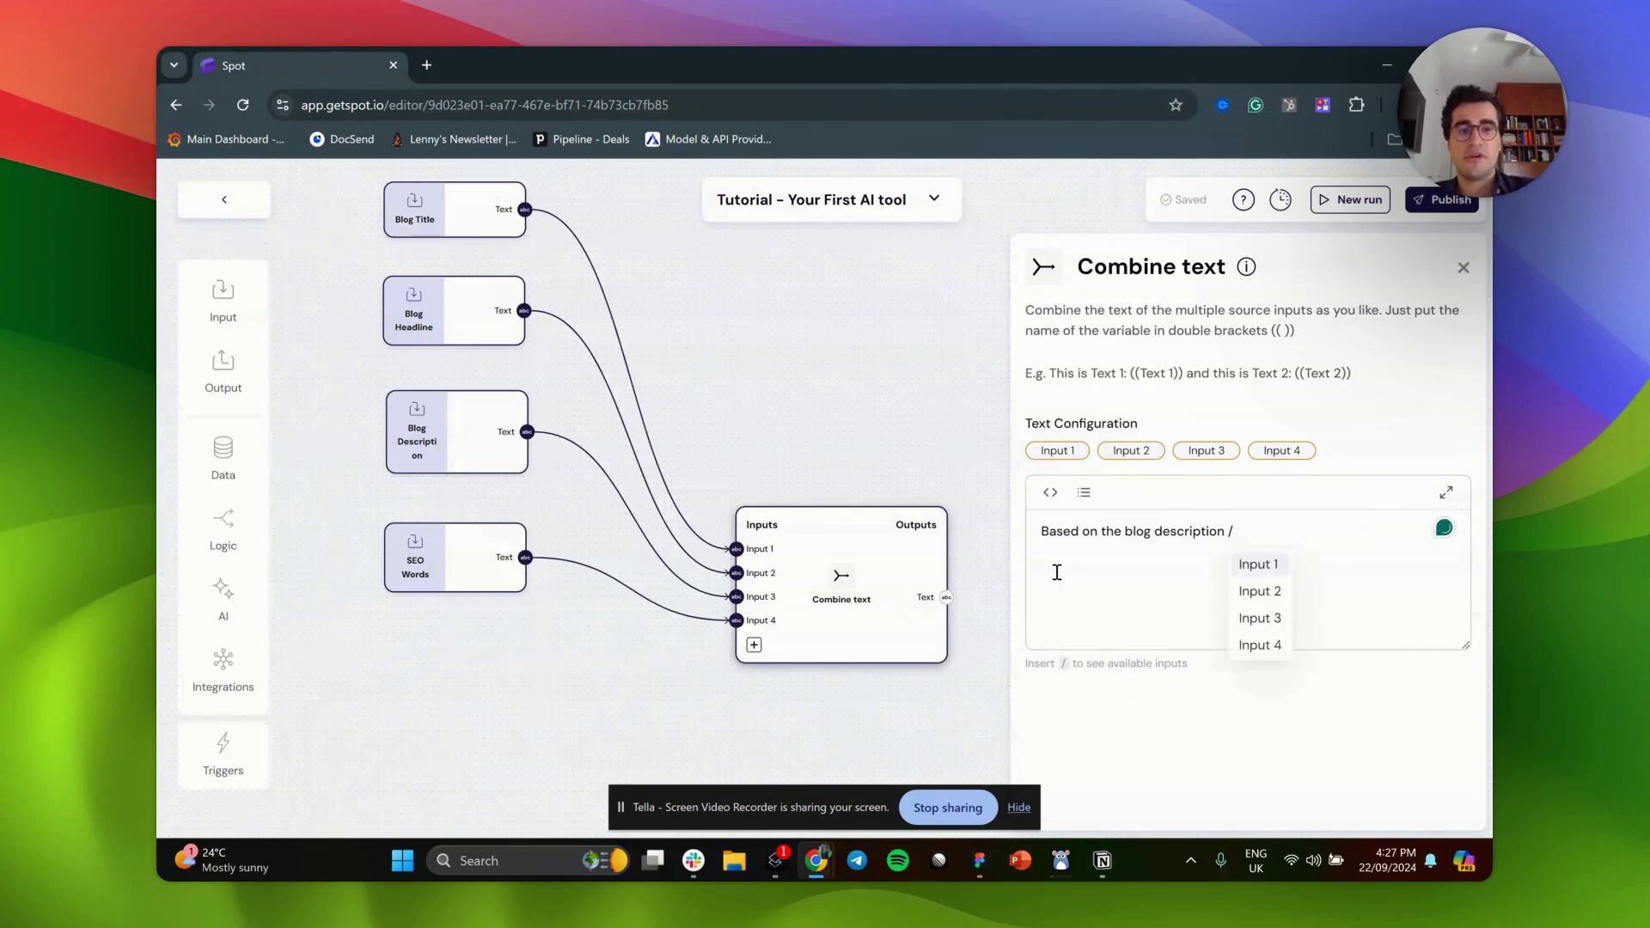
key("Return")
key("Return")
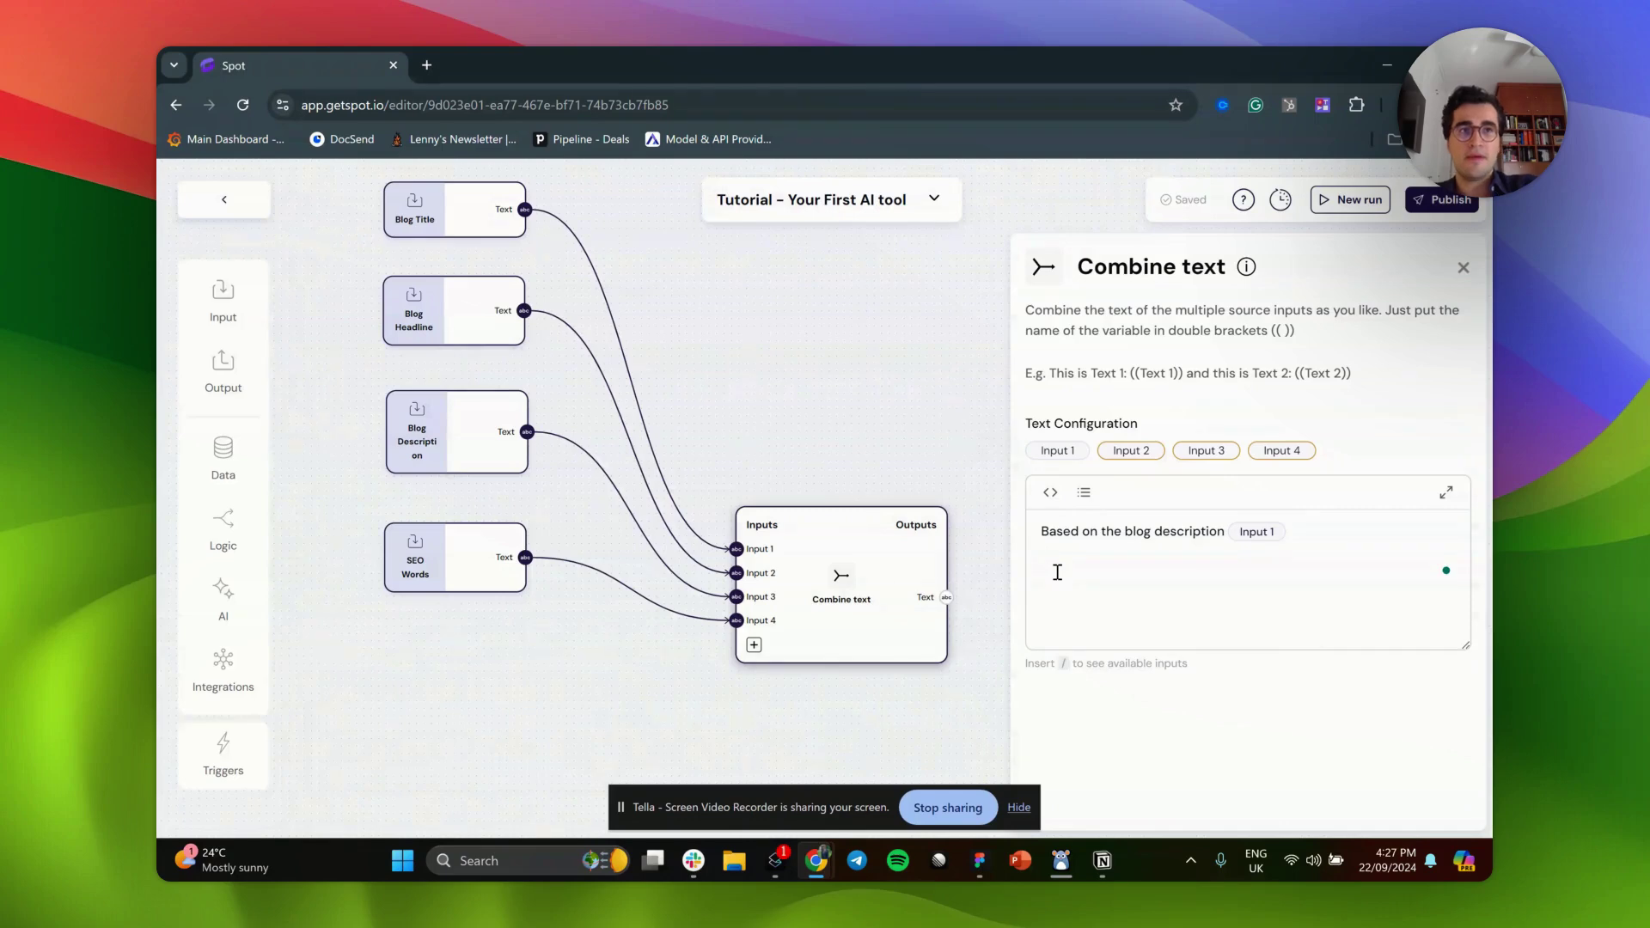
- Add a line "Title" with the Input 2 variable and a line "headline" with the Input 3 variable to the text configuration
type("Title ")
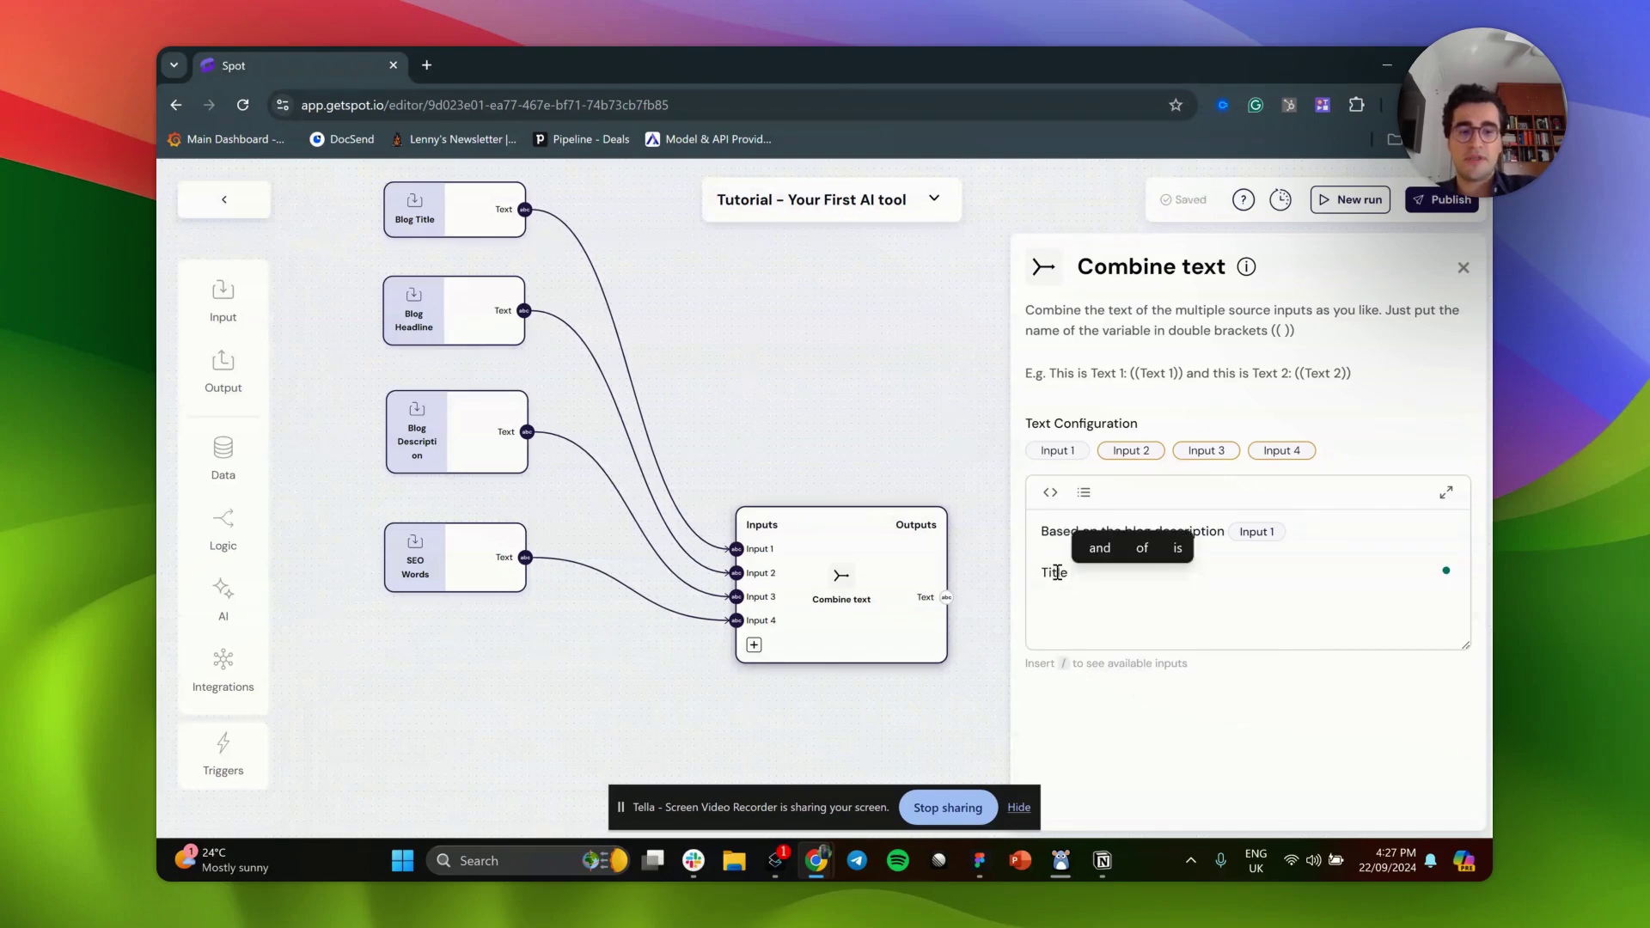
type("/i")
key("Down")
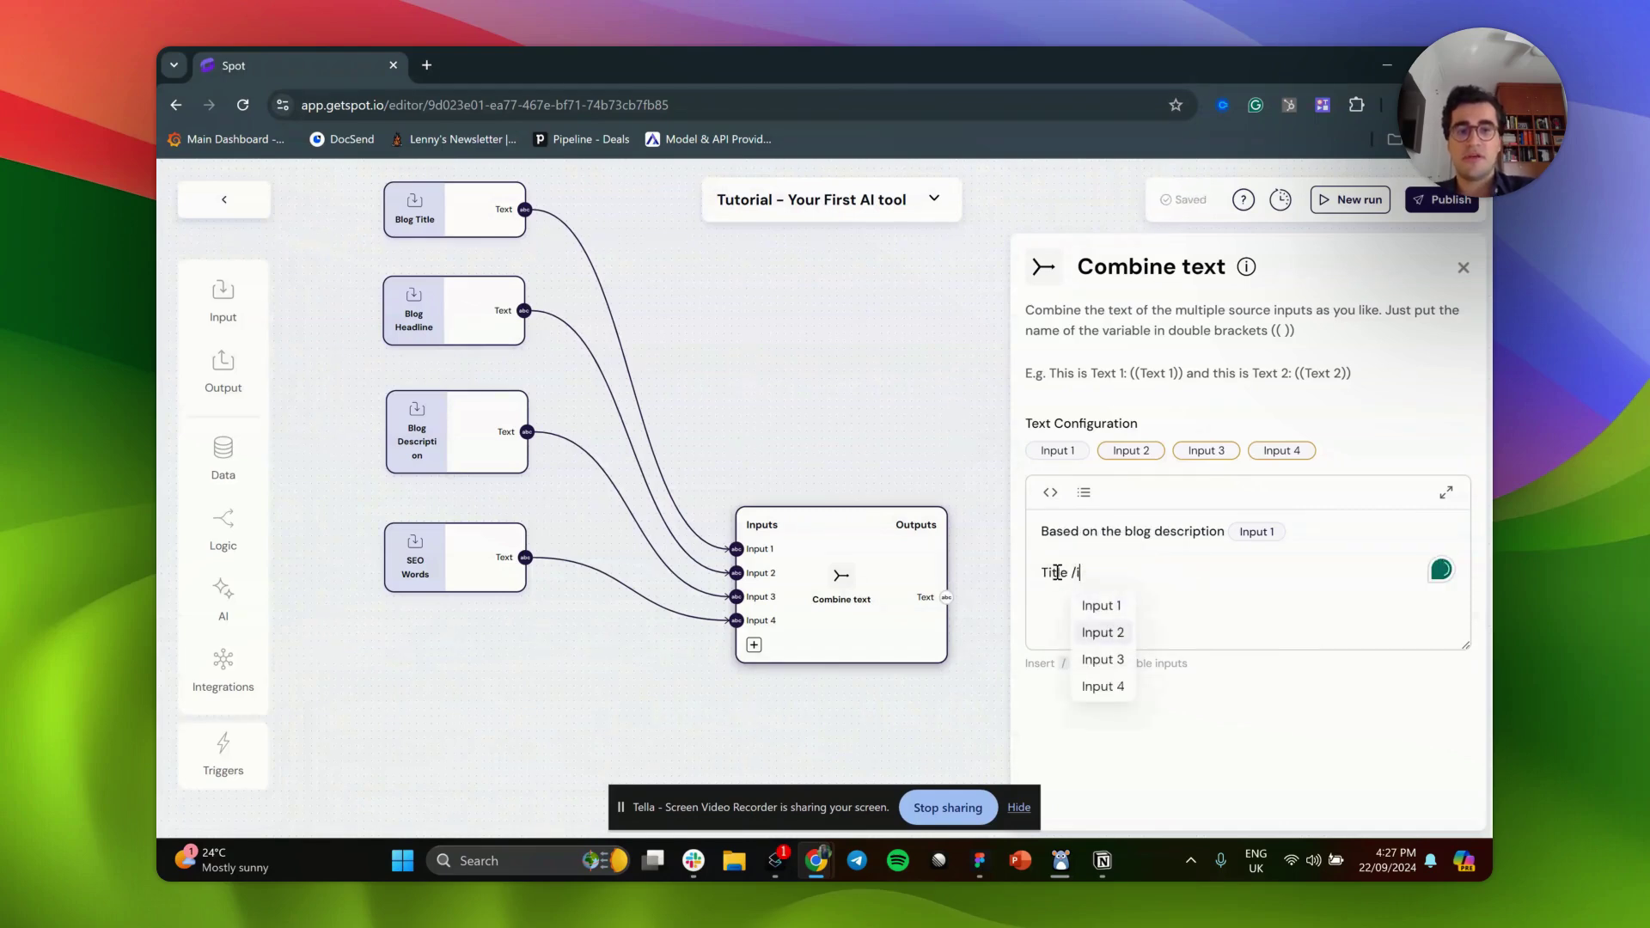
key("Return")
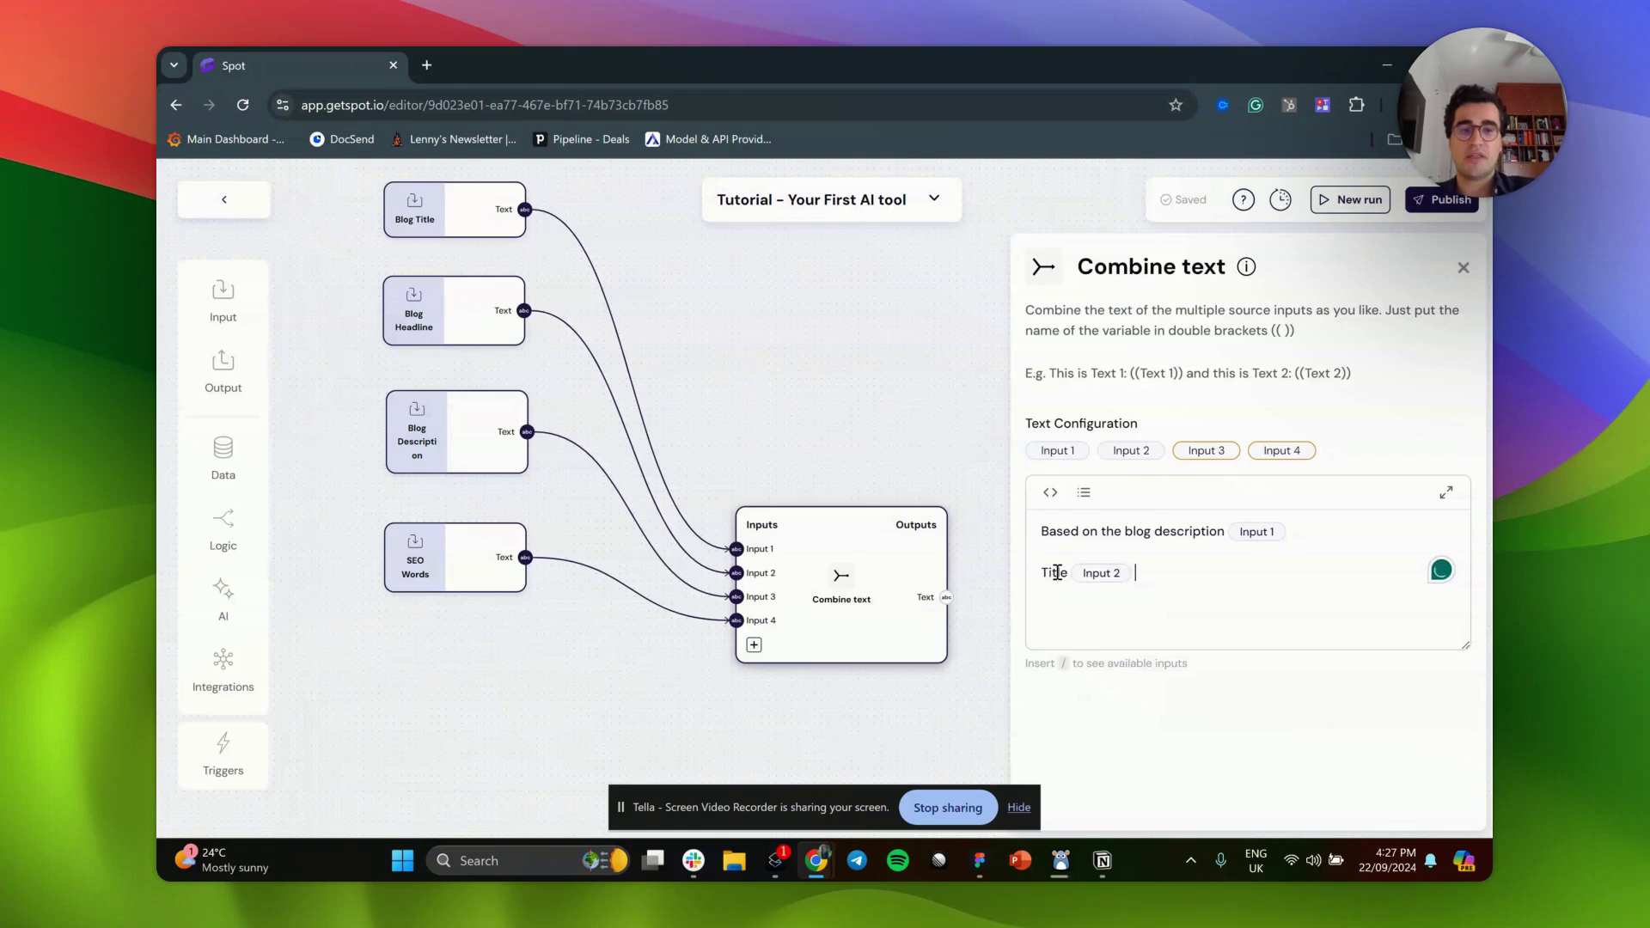
key("Return")
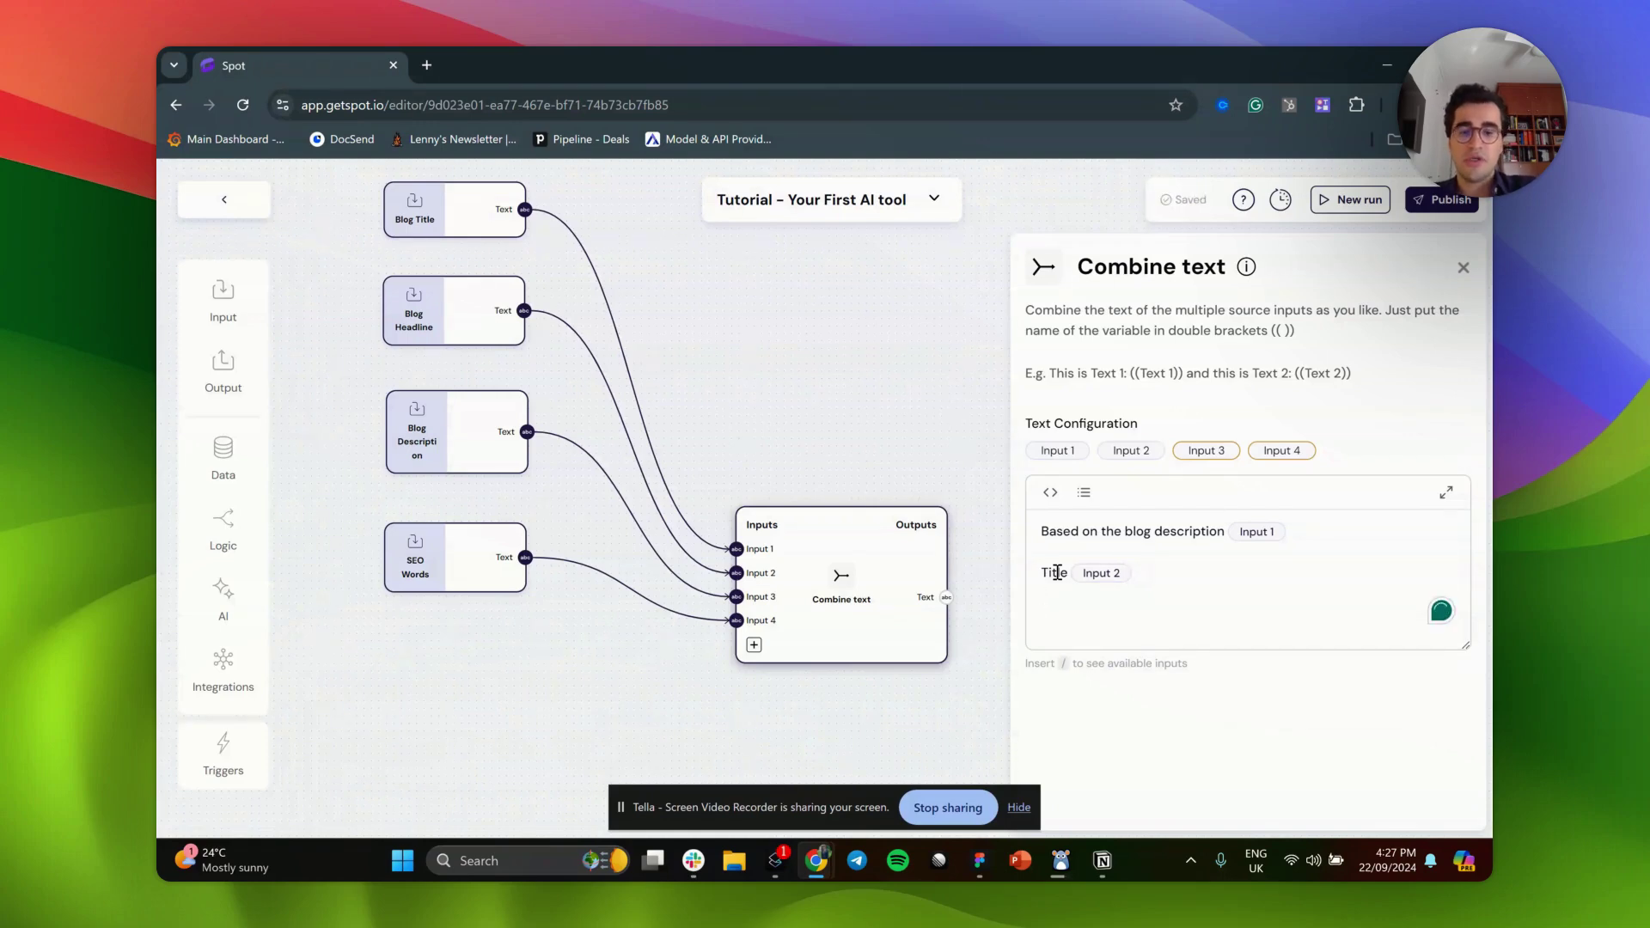
type("headline")
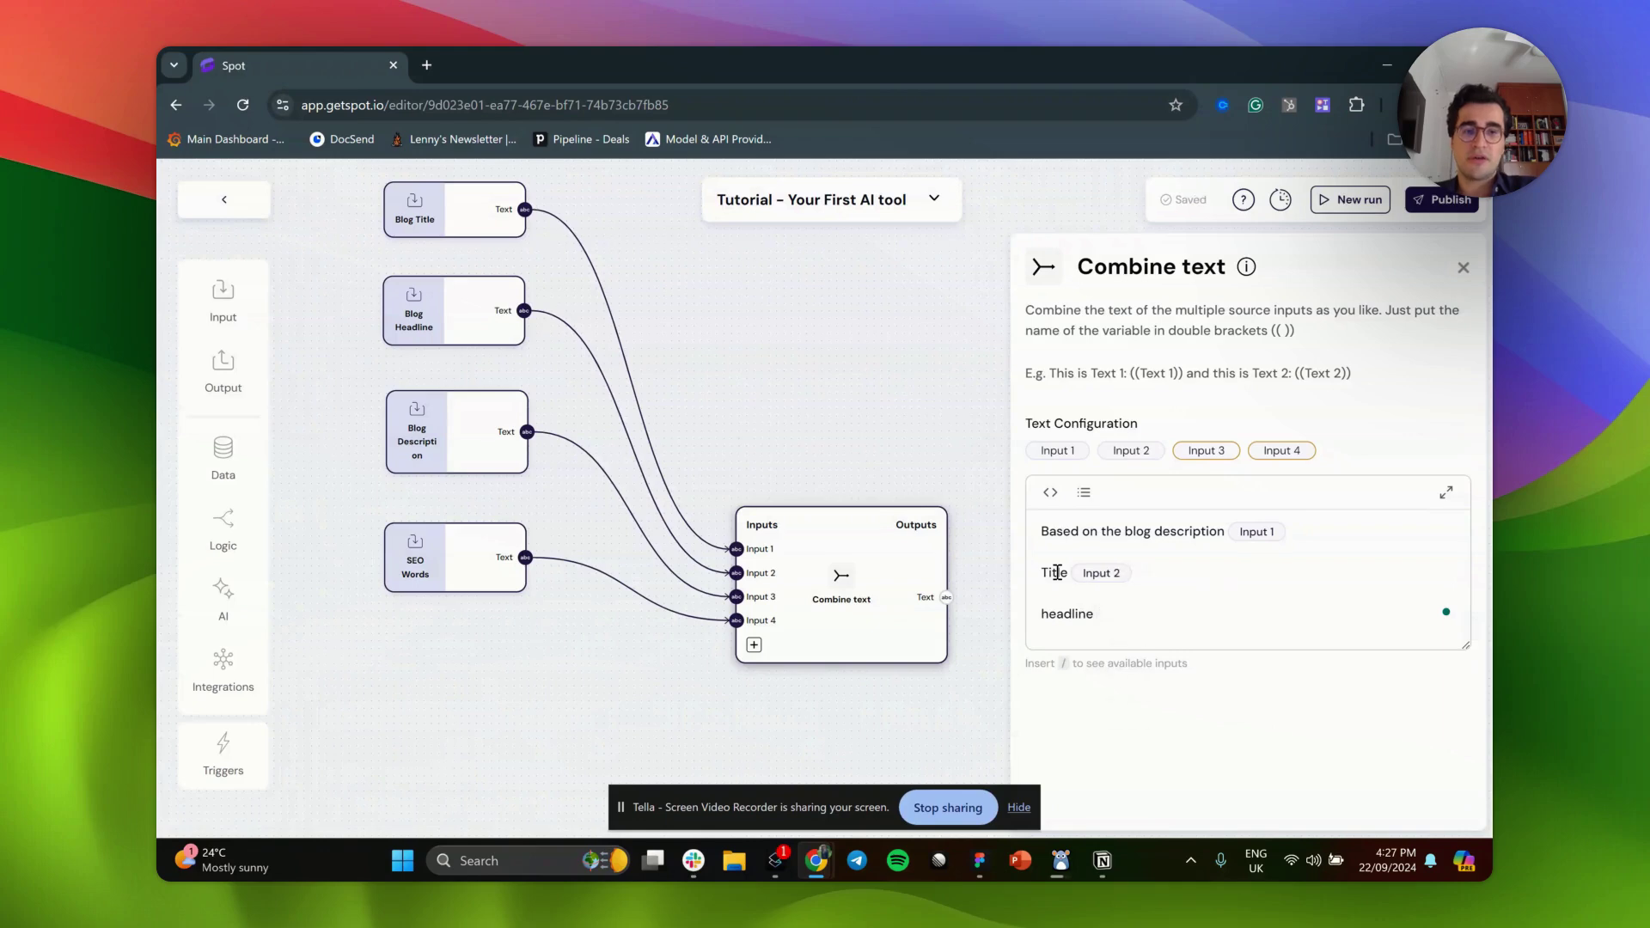
type(" /")
key("Down")
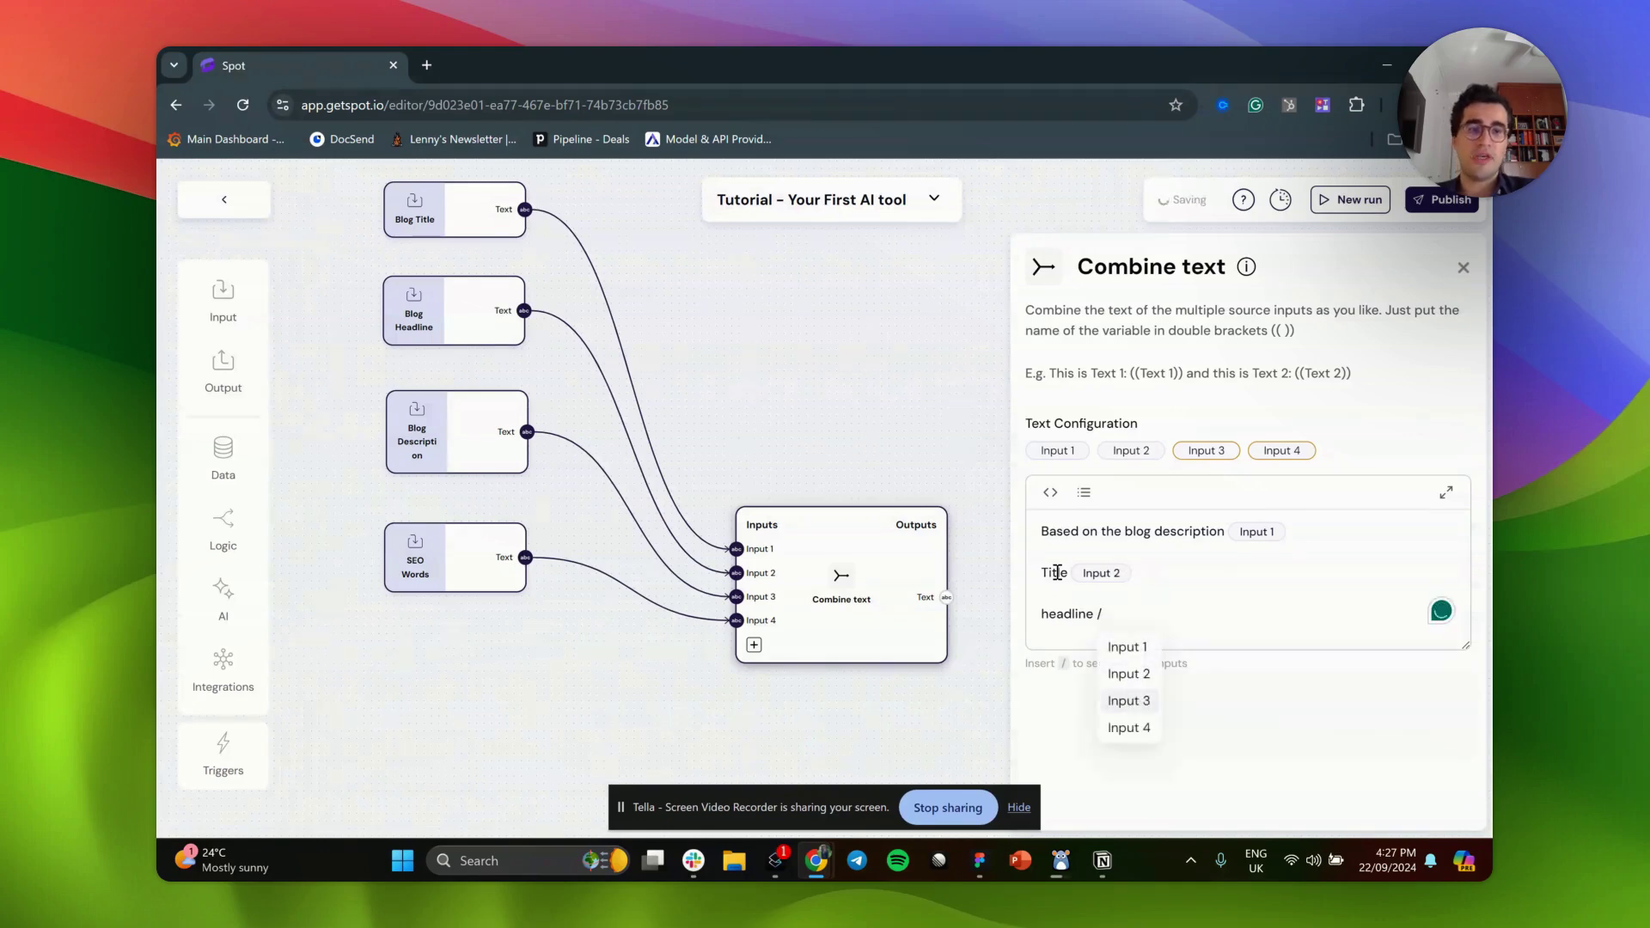
key("Return")
key("Return")
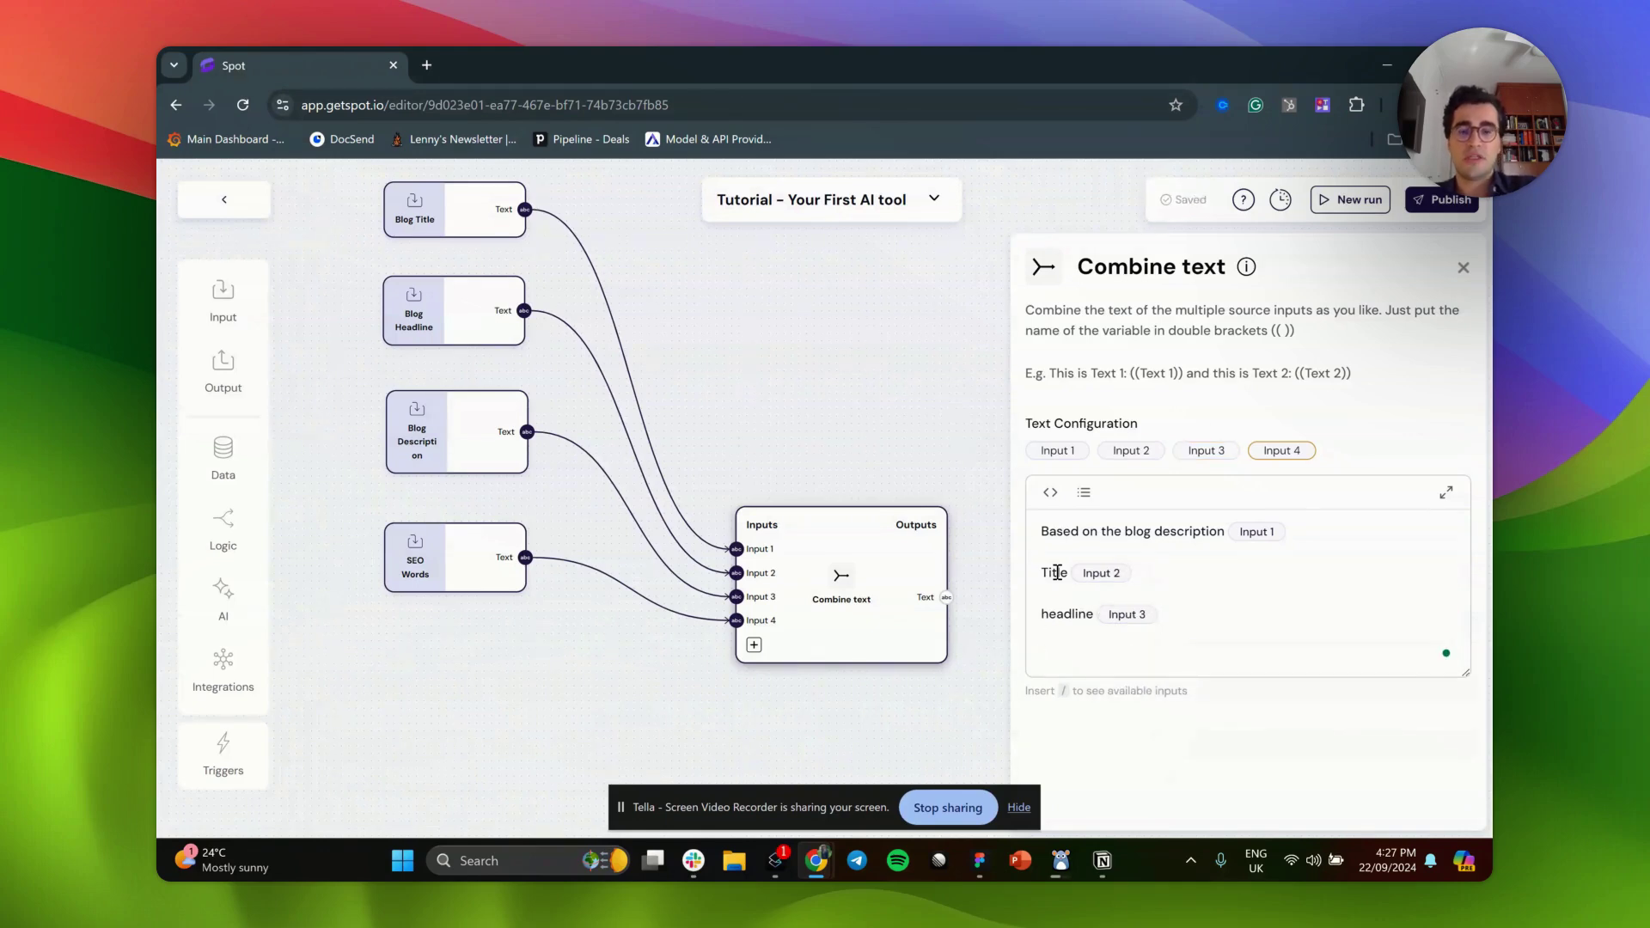
- End the text configuration with "Imagine you are a blog SEO Expert, build a research report that can be helpful for this blog"
type("B")
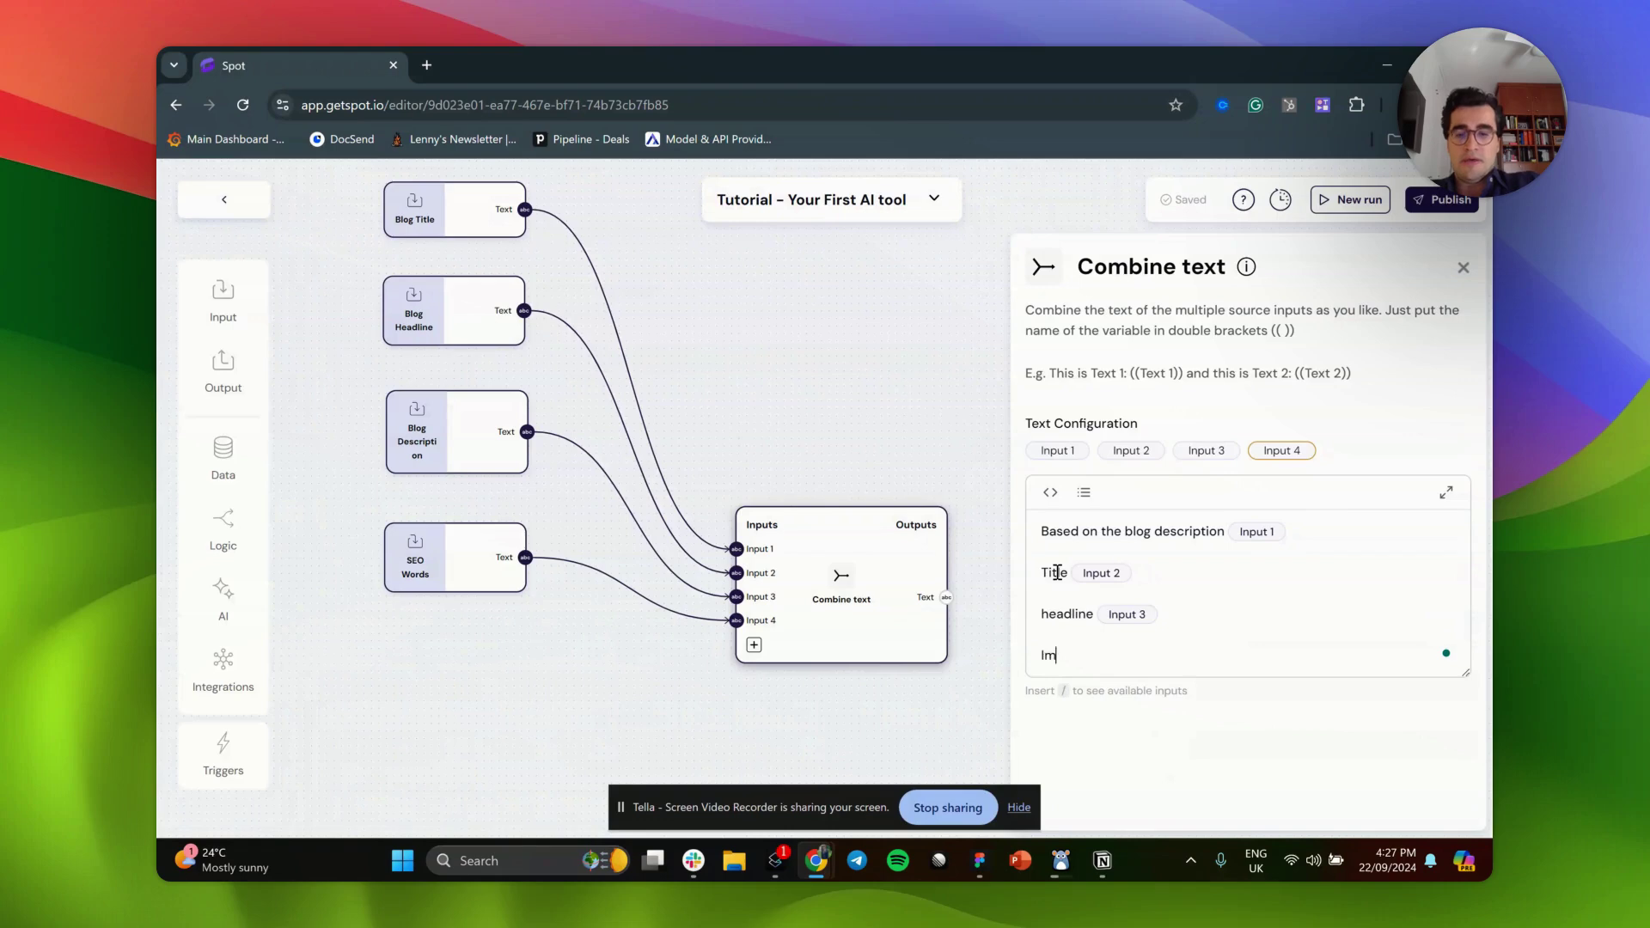
type("magine you ar")
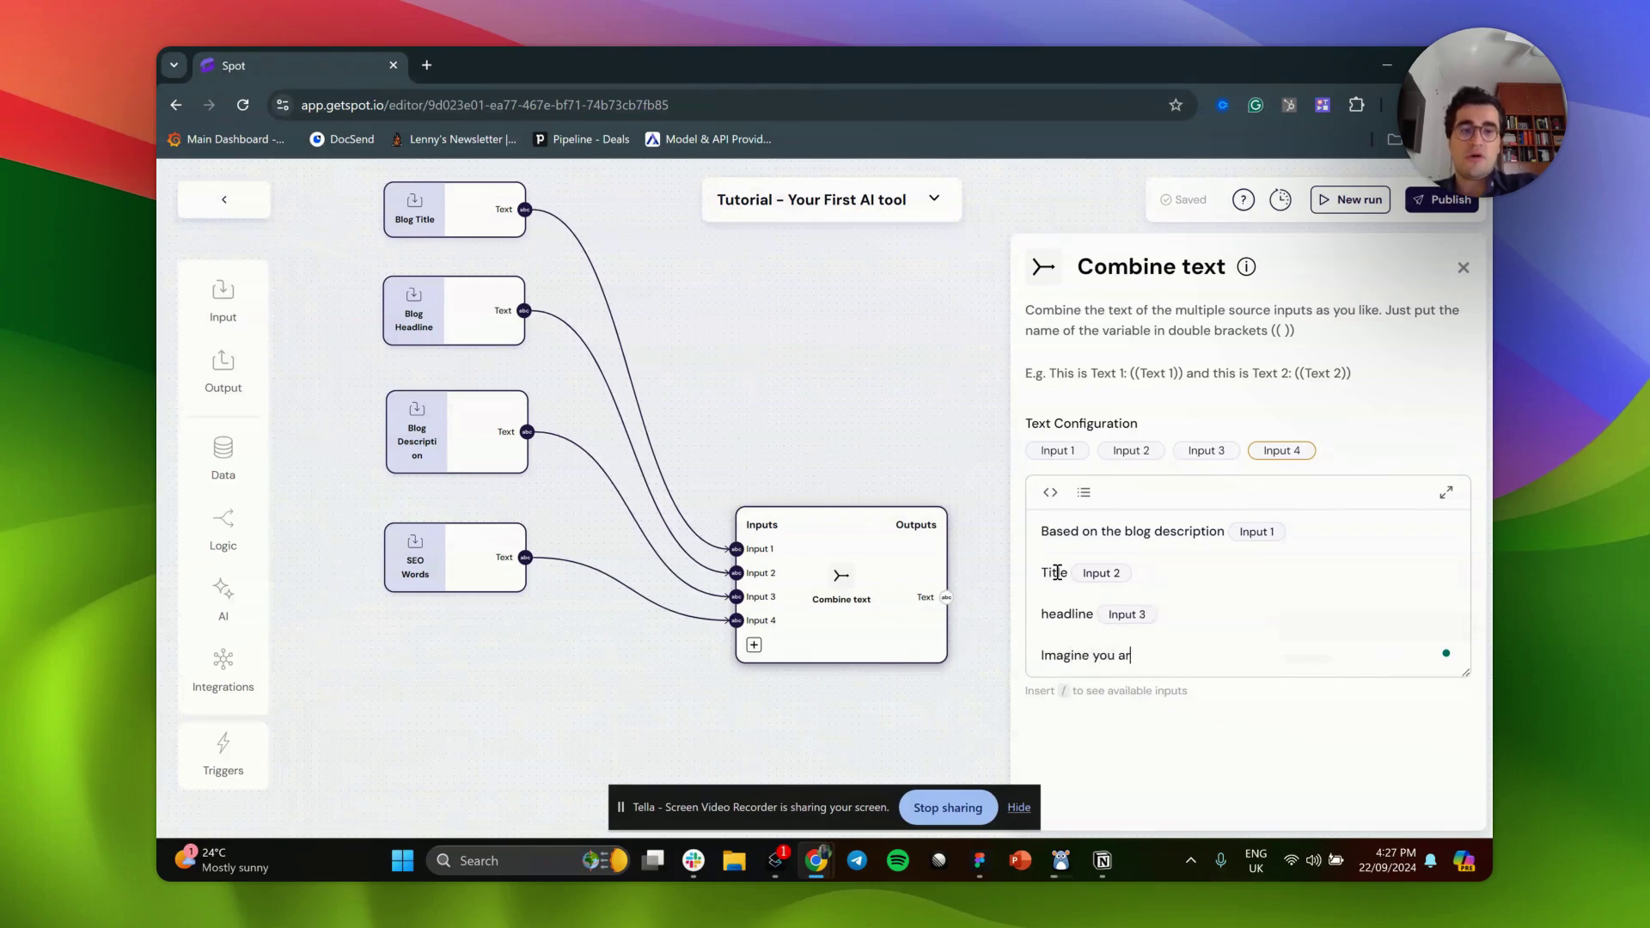
type("e a blog e")
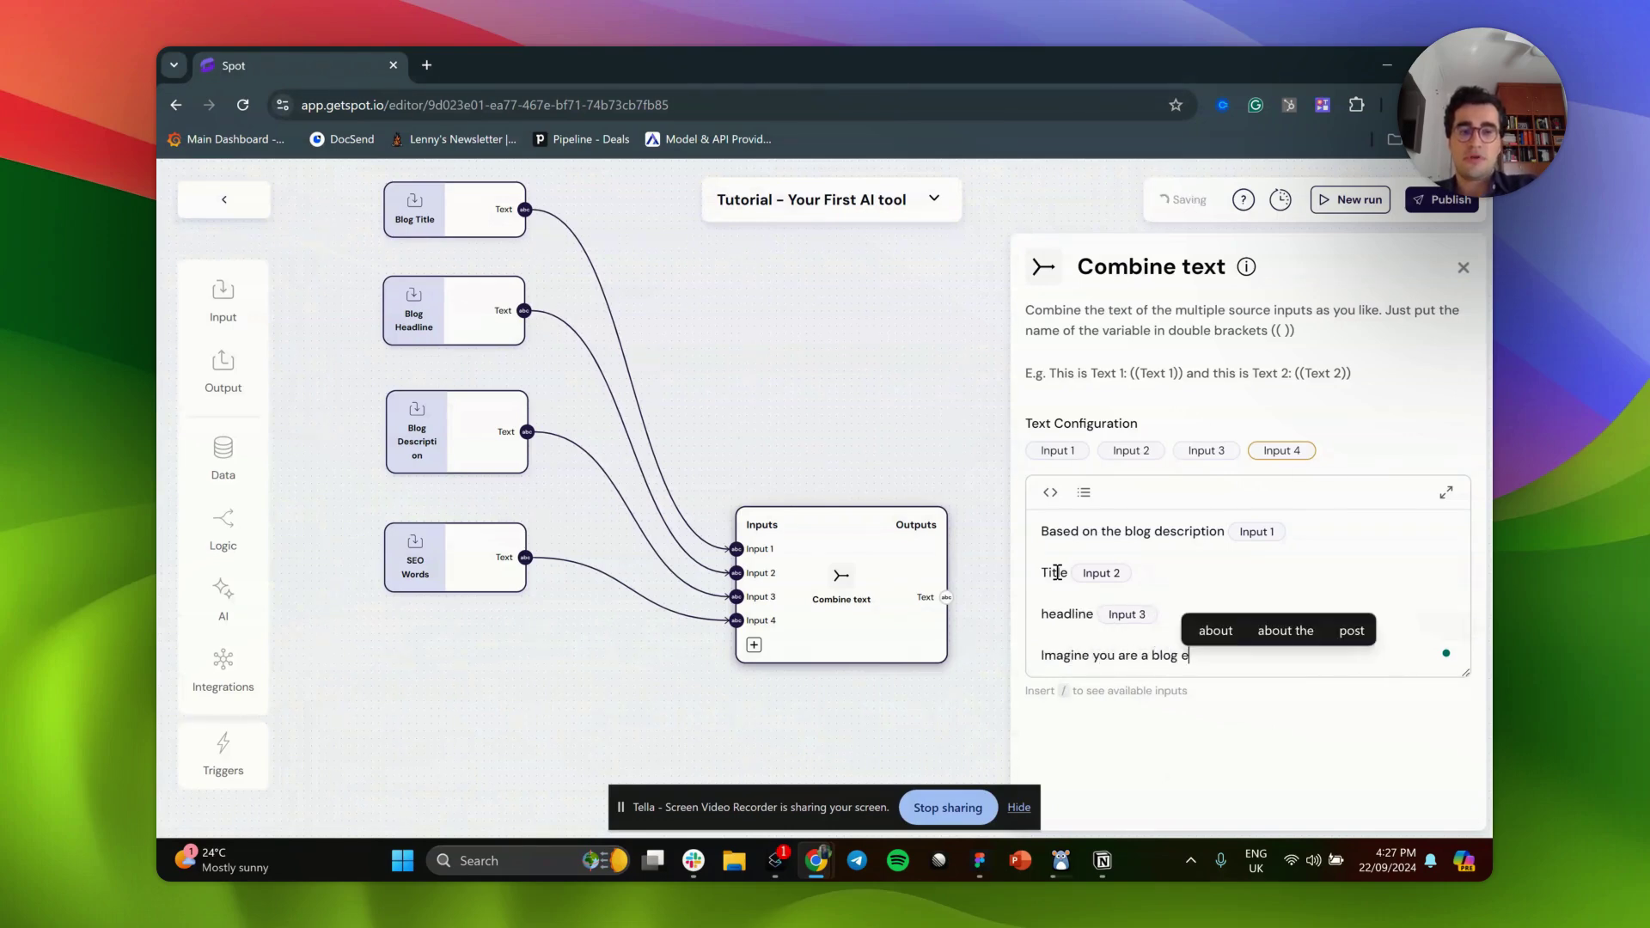
key("BackSpace")
type("SEO ")
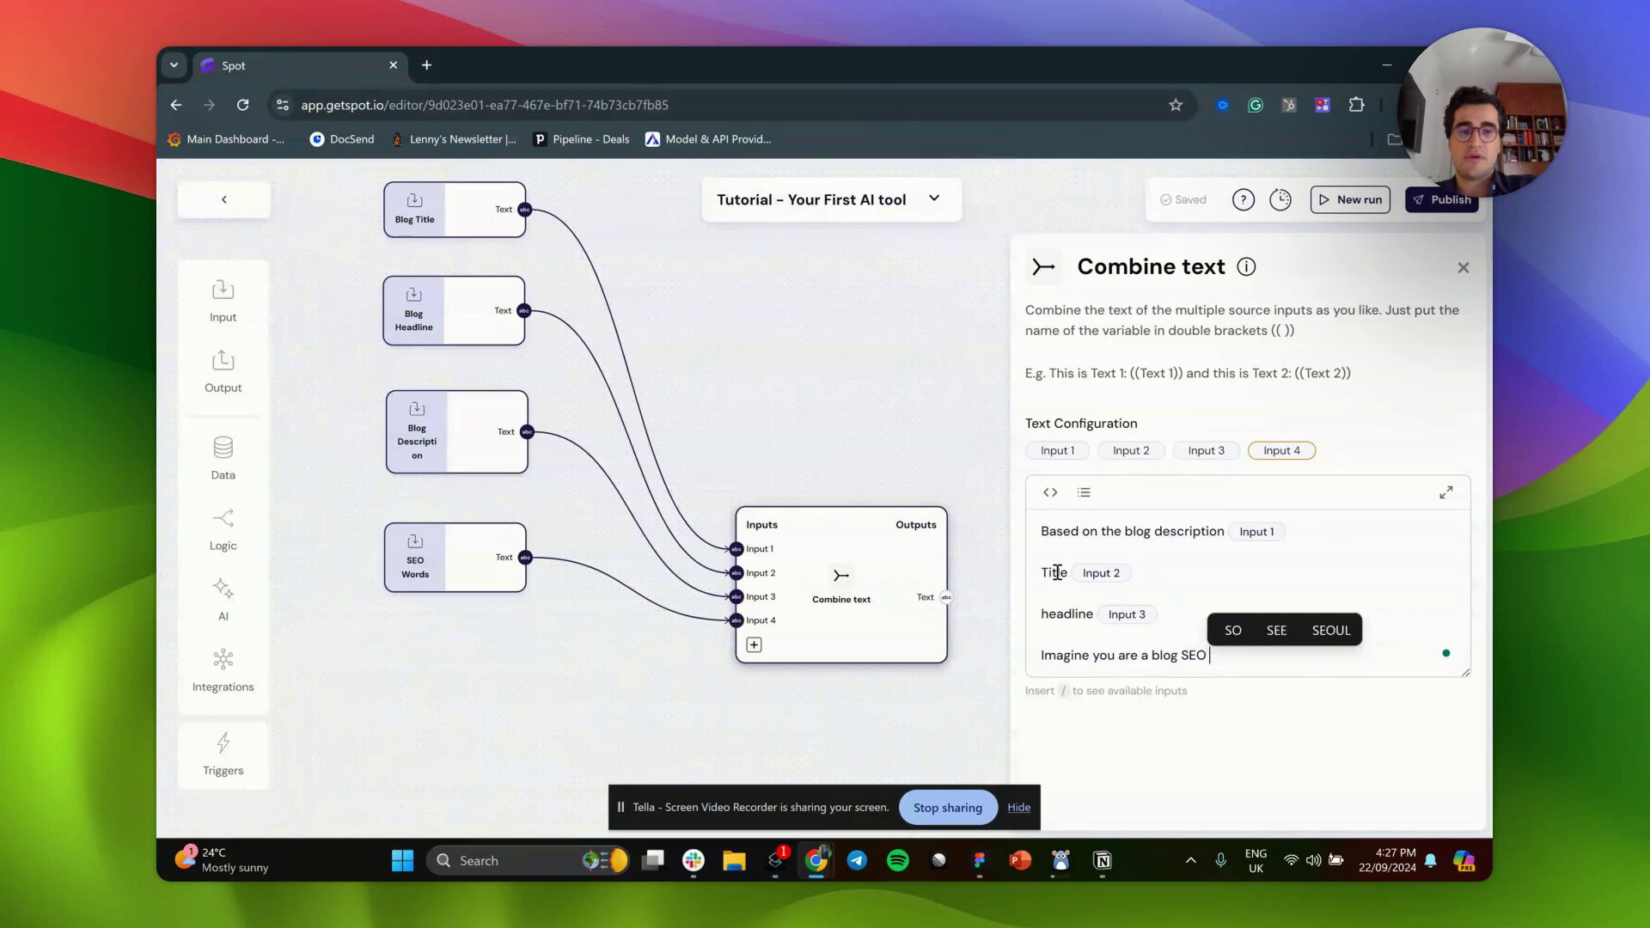
type("Expert and you")
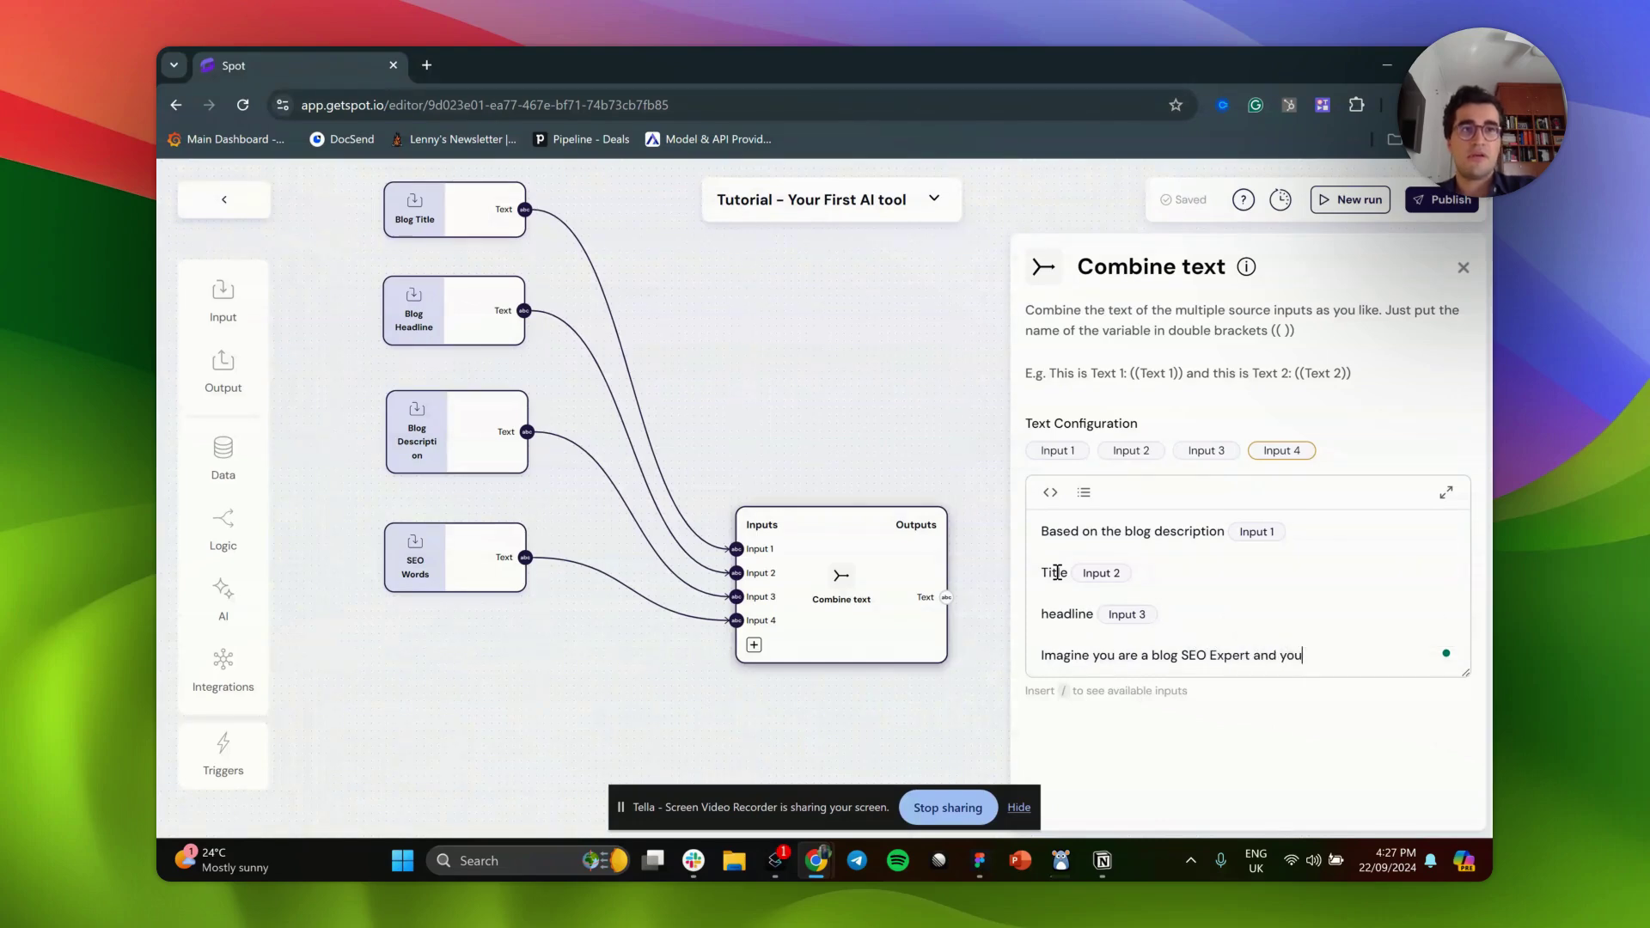
key("BackSpace")
key("BackSpace")
key("BackSpace")
key("BackSpace")
key("BackSpace")
key("BackSpace")
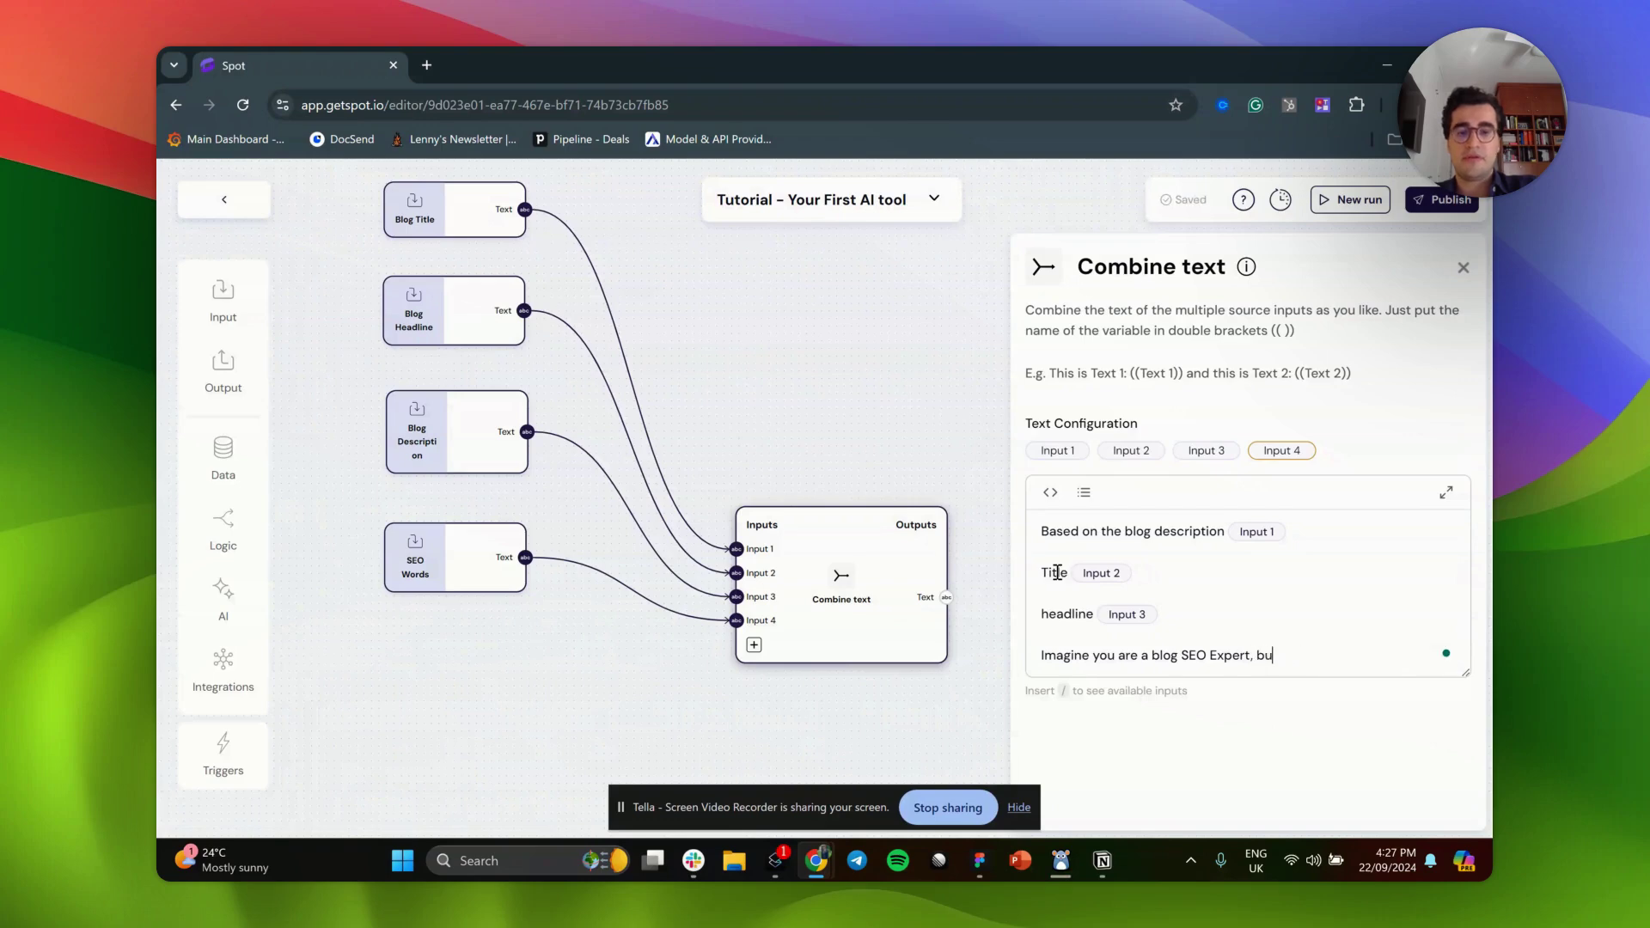
type("ild a resea")
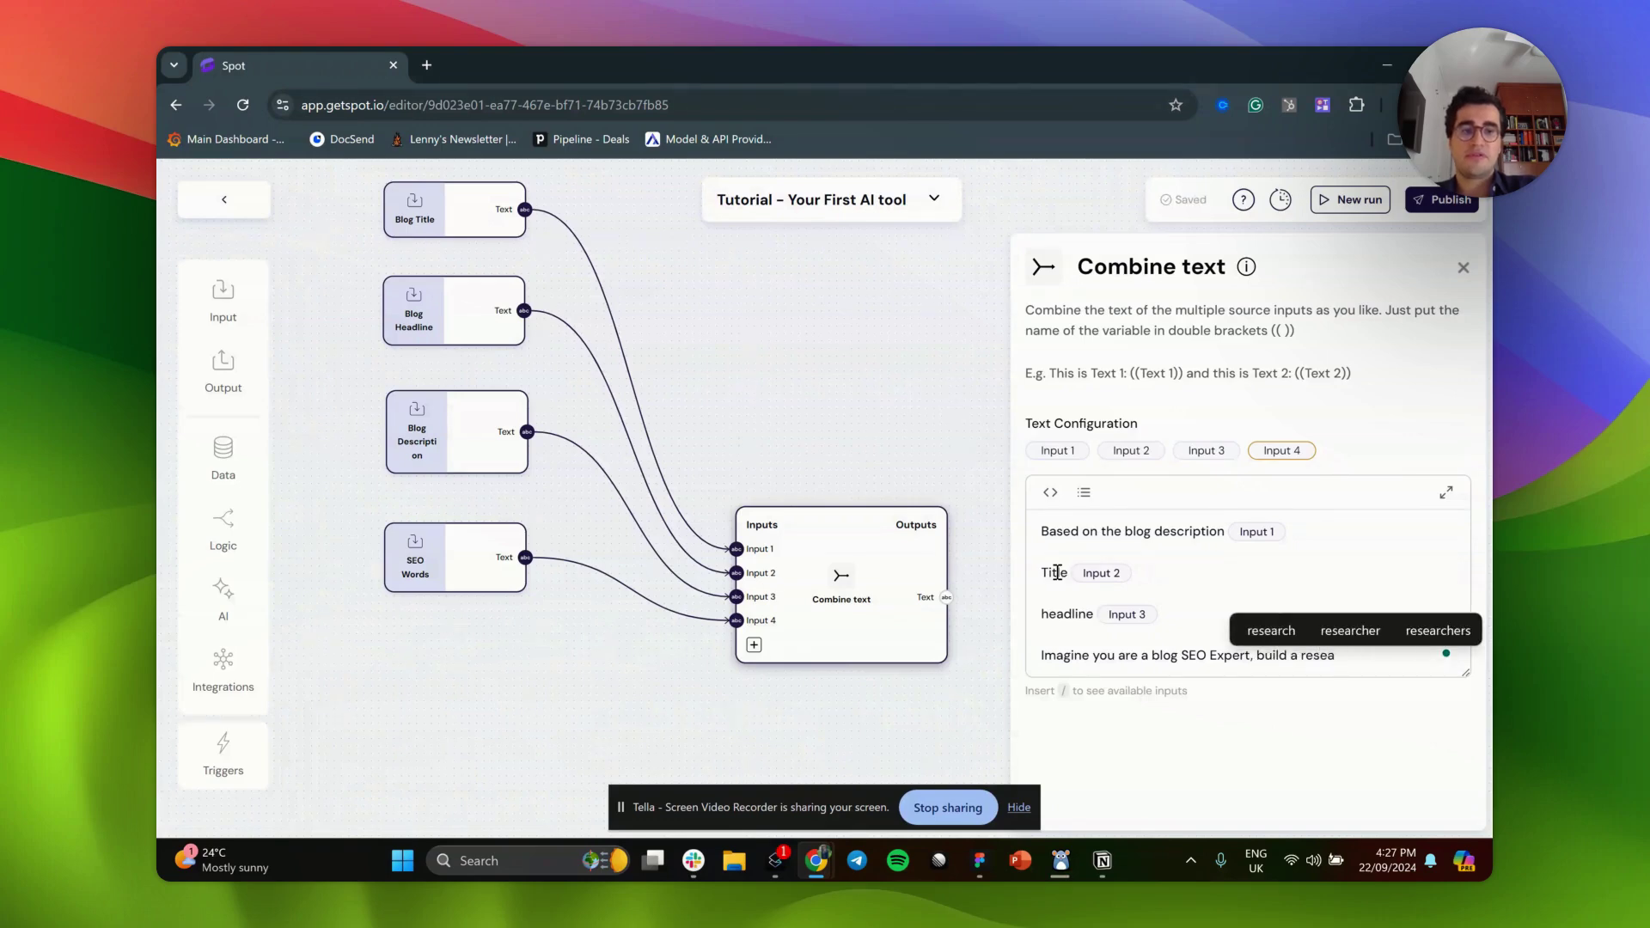
type("rch report that ")
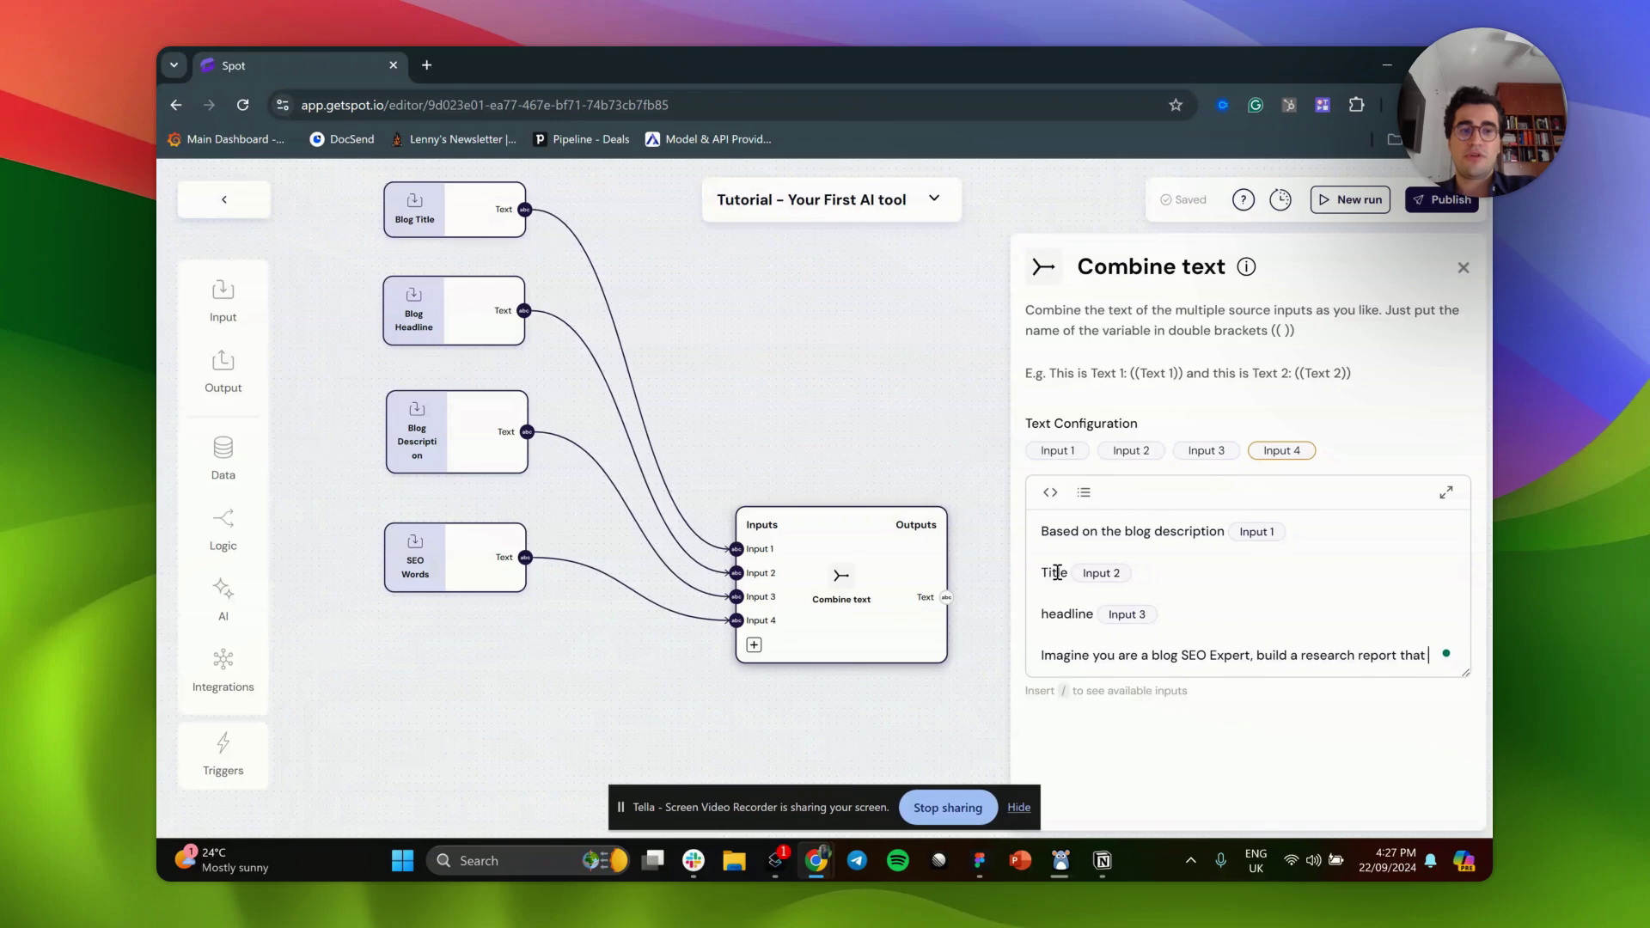
type("can be hel")
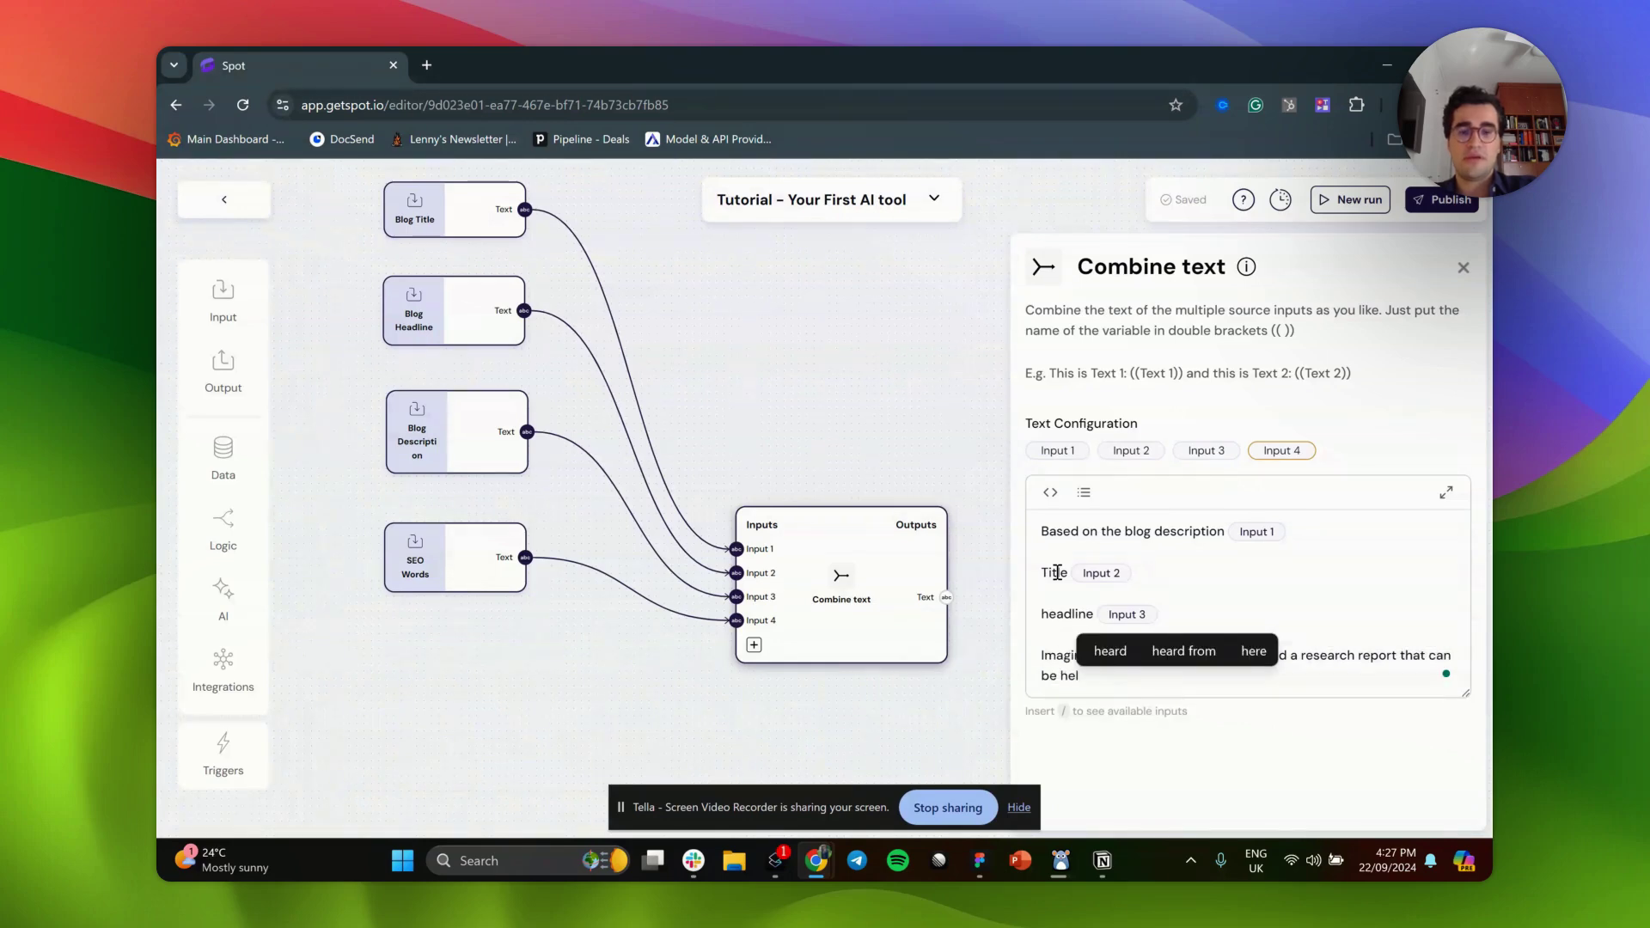
type("pful for")
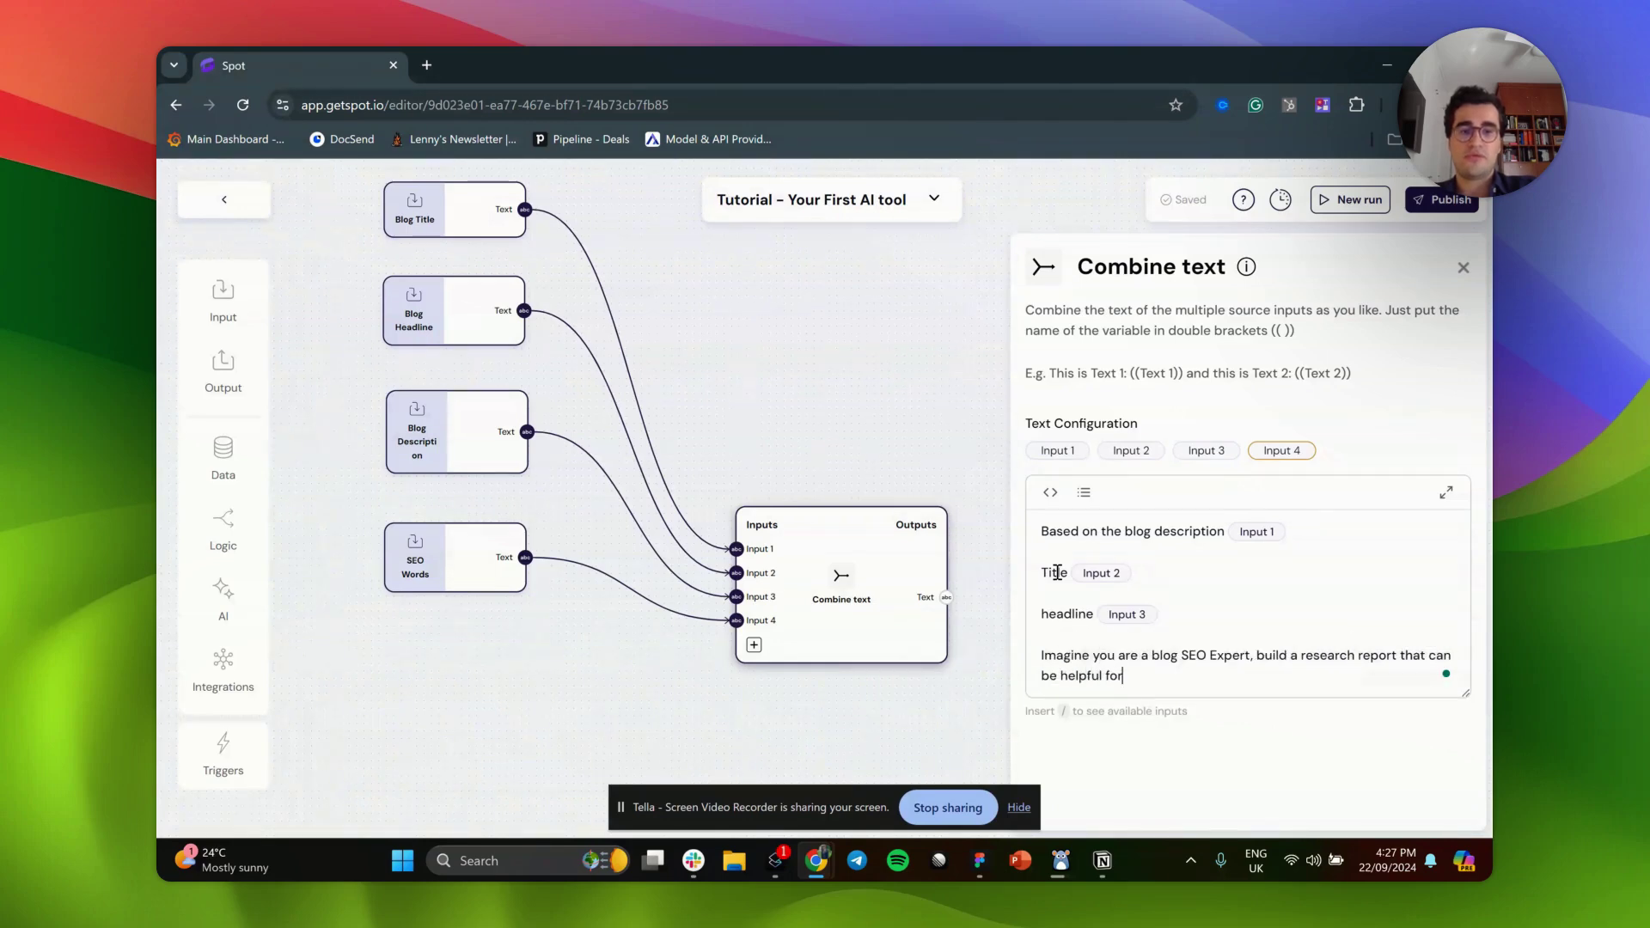
type(" this blog")
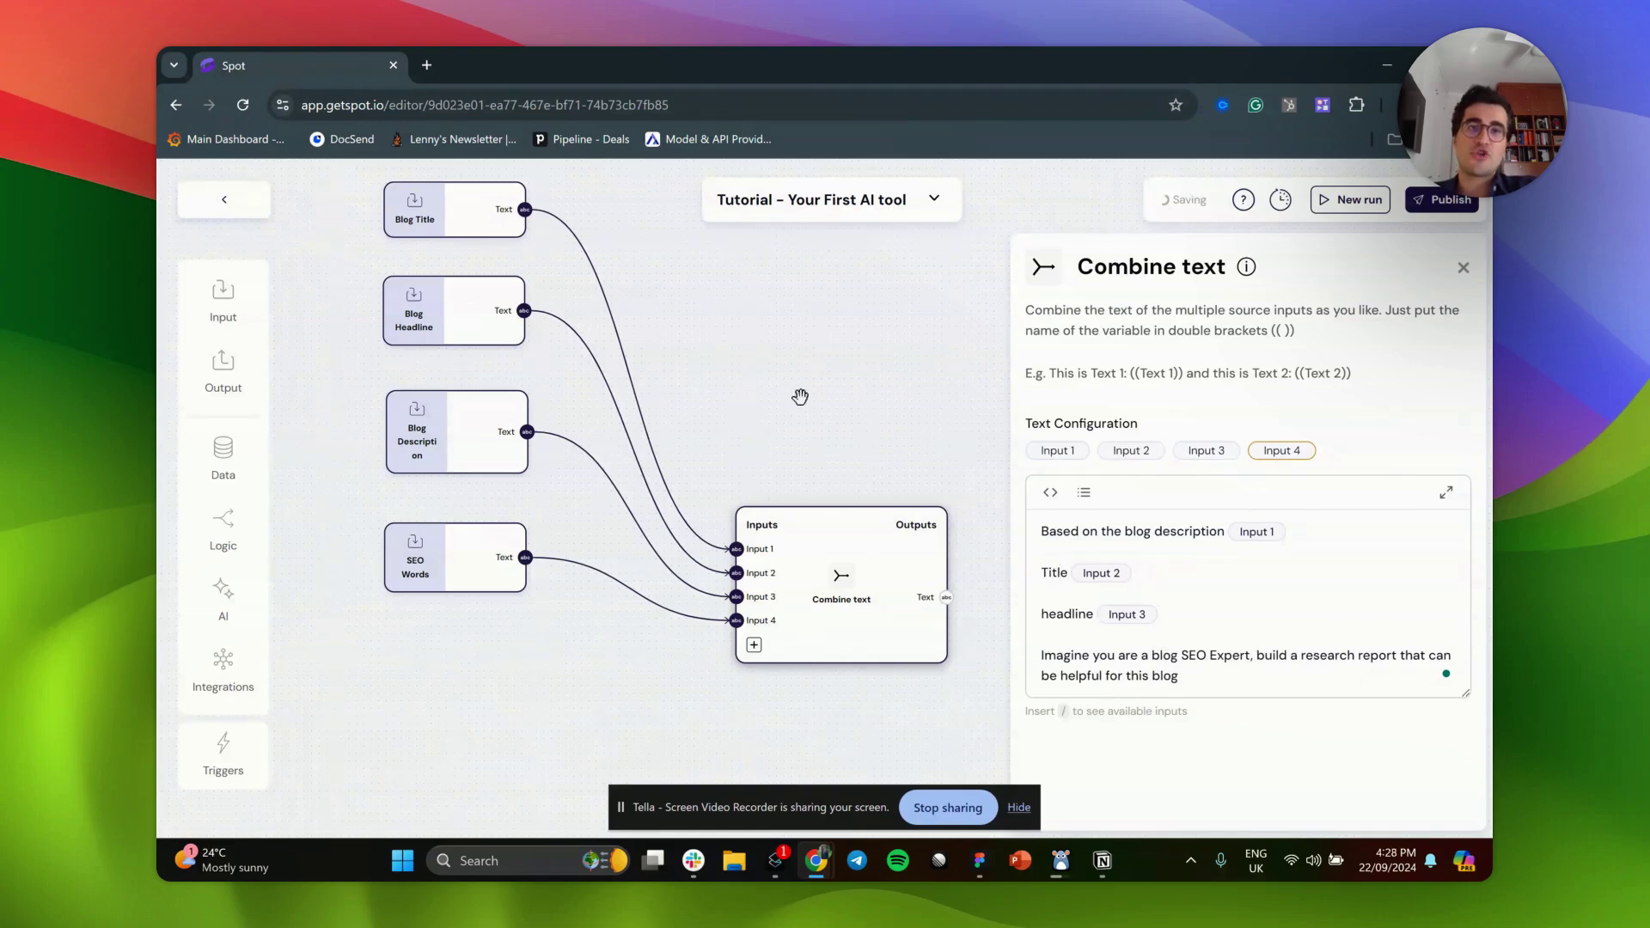
- Move the Combine text block up beside the inputs and connect its Text output to the Goal of a new Web Research AI block
left_click(827, 393)
left_click_drag(824, 546, 713, 326)
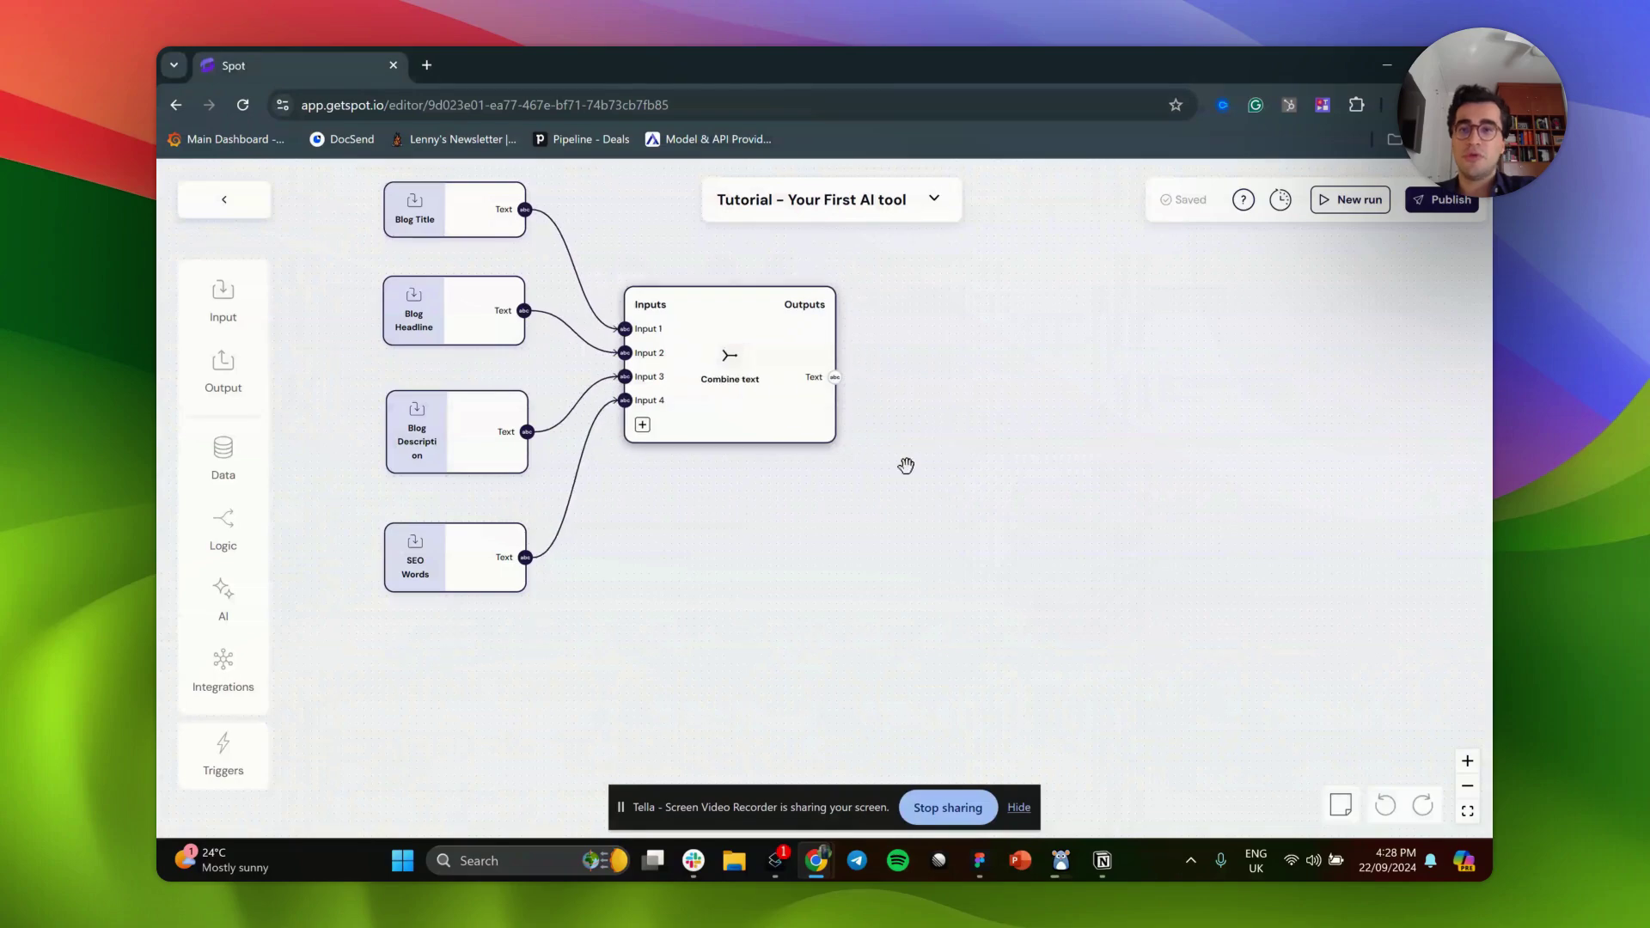
left_click(219, 594)
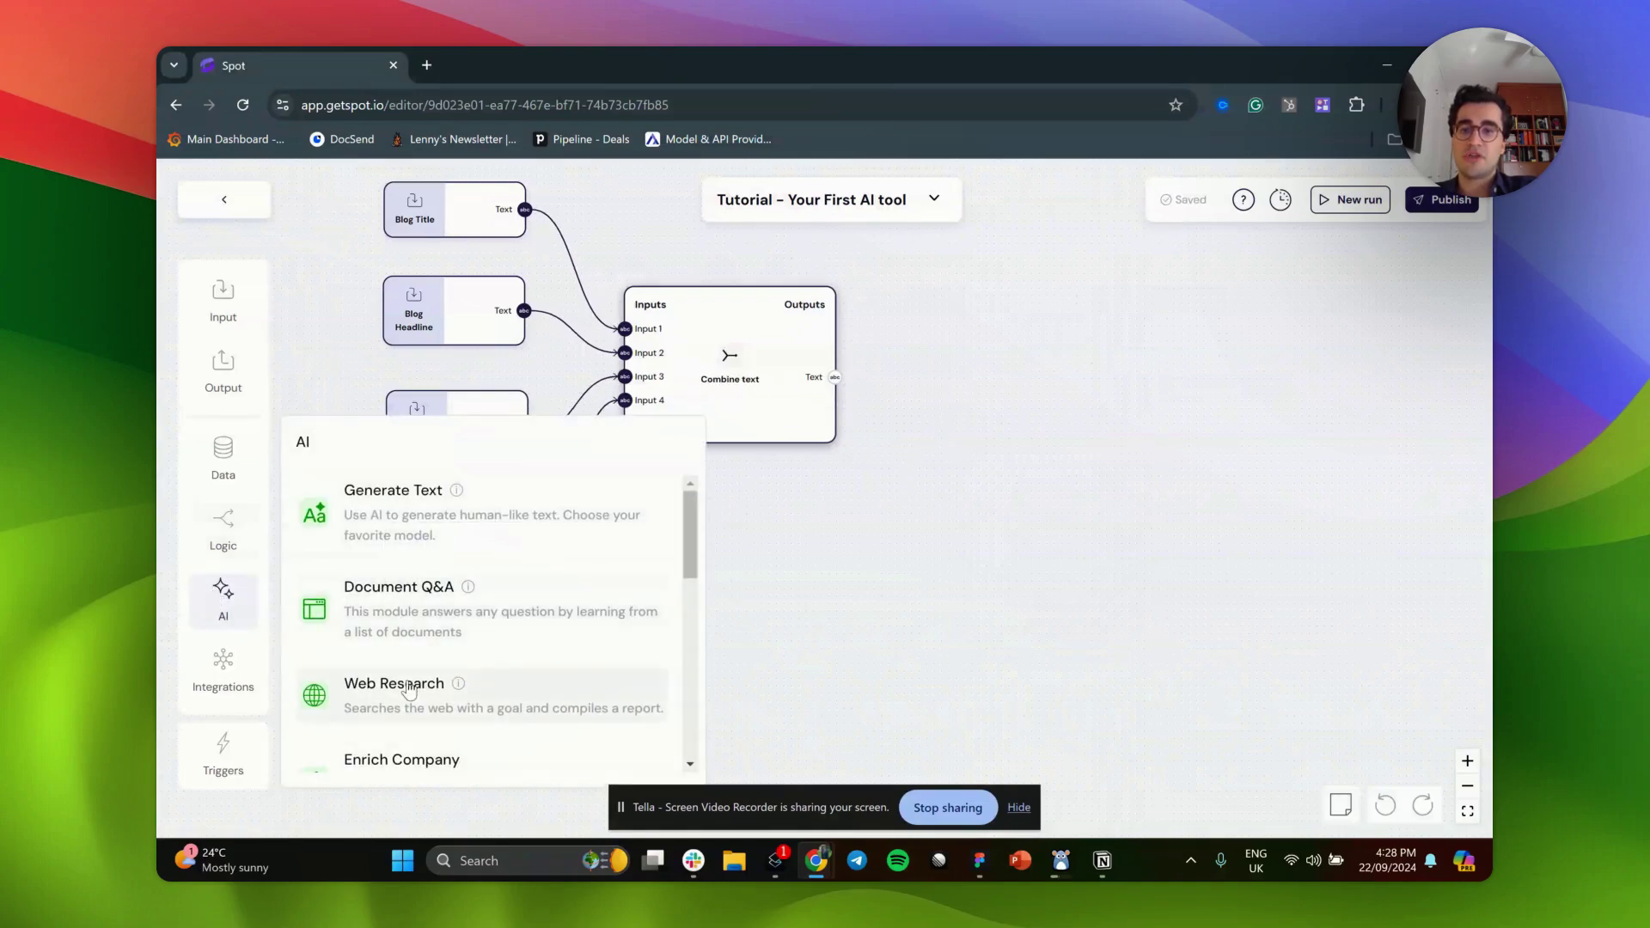
left_click_drag(1010, 656, 946, 592)
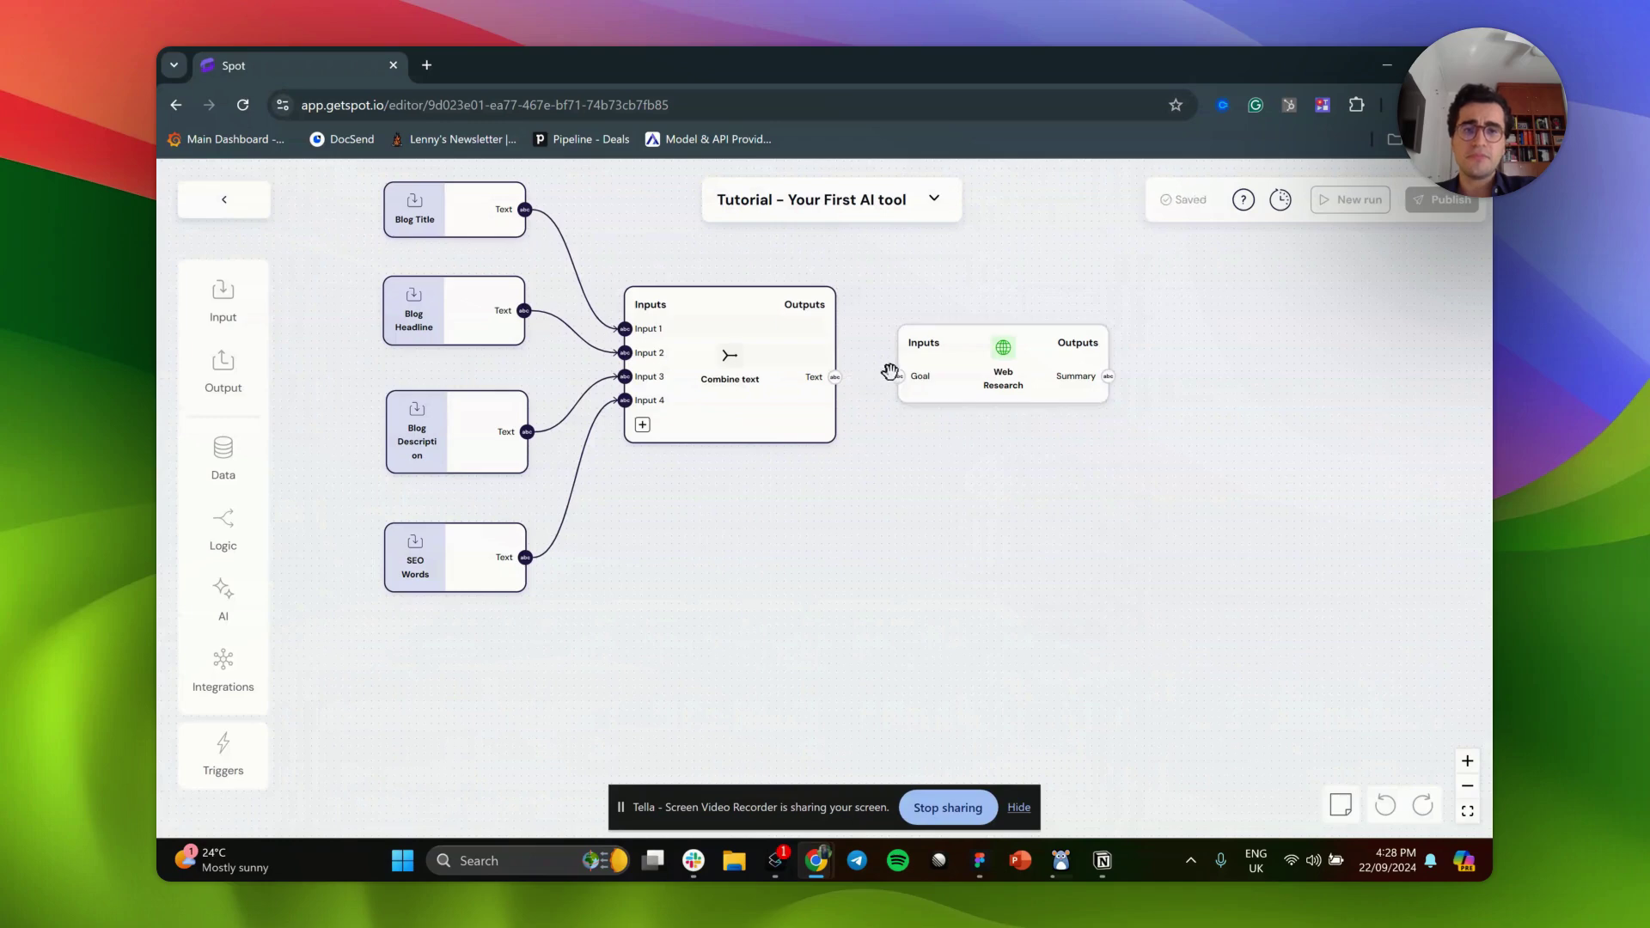
left_click_drag(834, 377, 898, 375)
- Set the Web Research block's depth to Extensive and enable Time Awareness in its advanced options
left_click(919, 382)
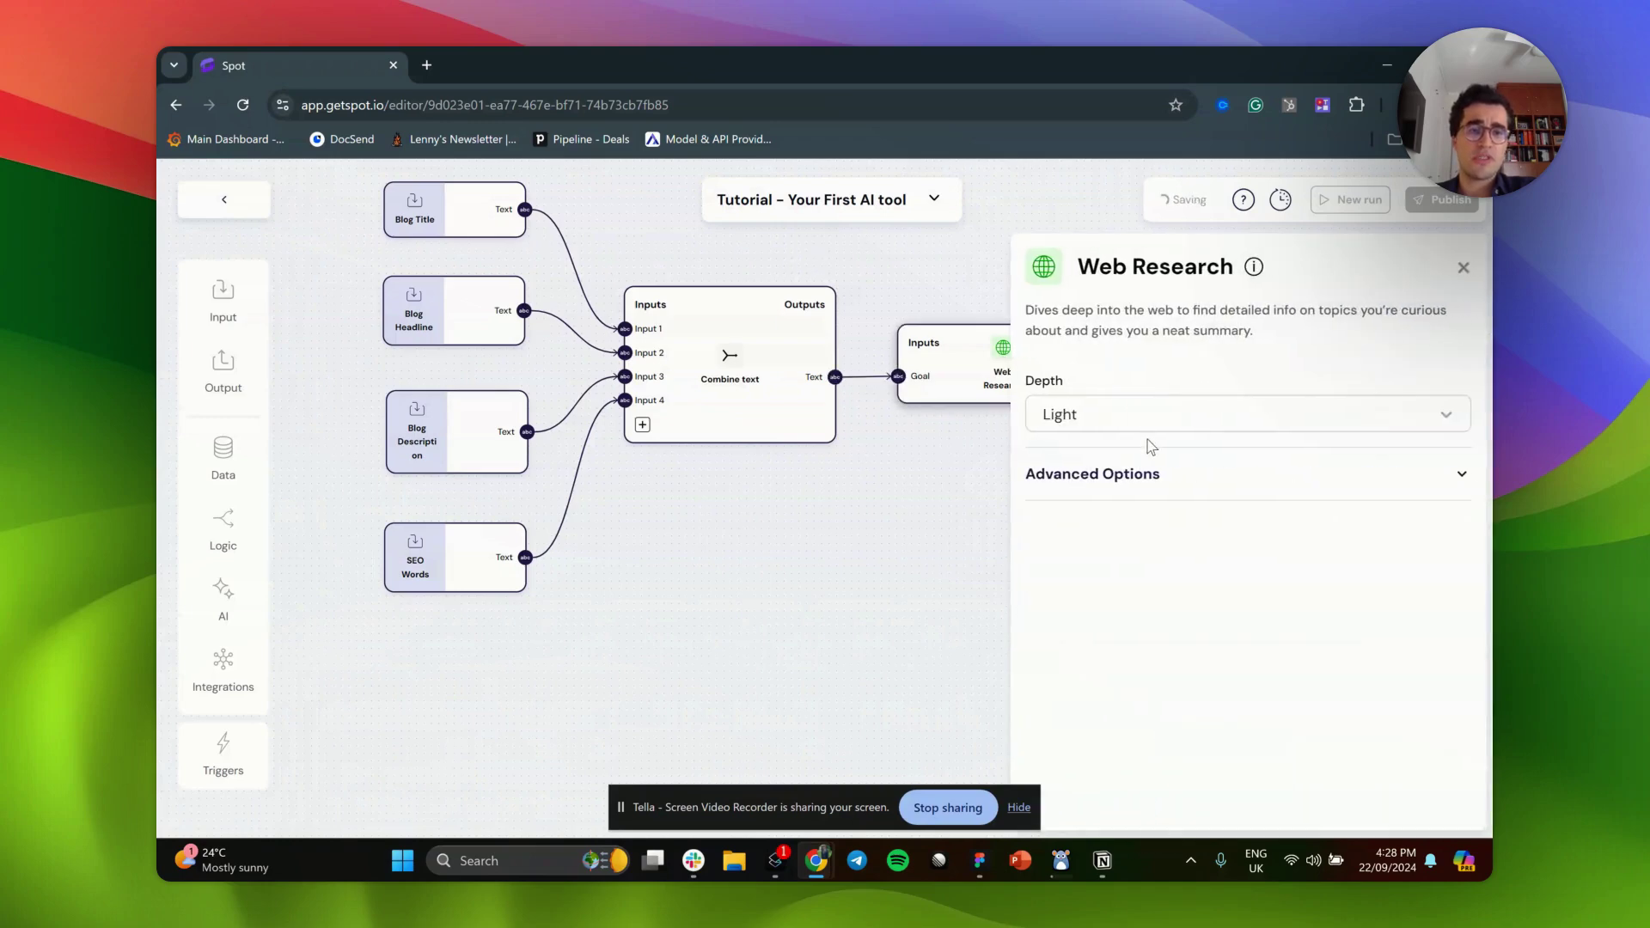
left_click(1105, 475)
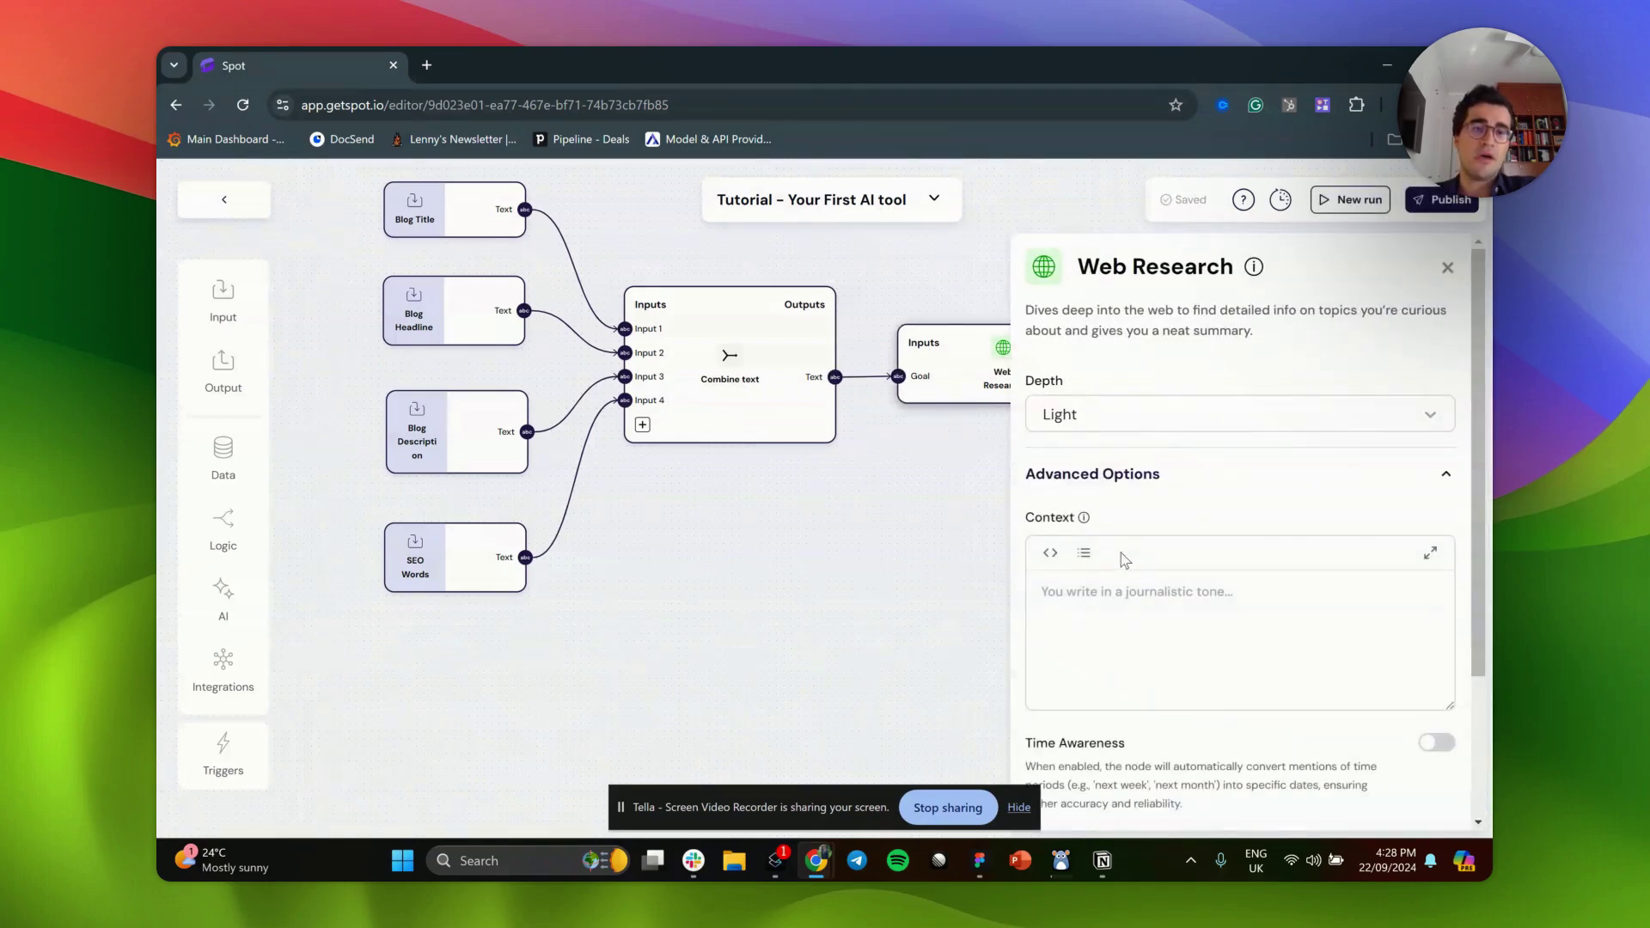
left_click(1101, 416)
left_click(1094, 532)
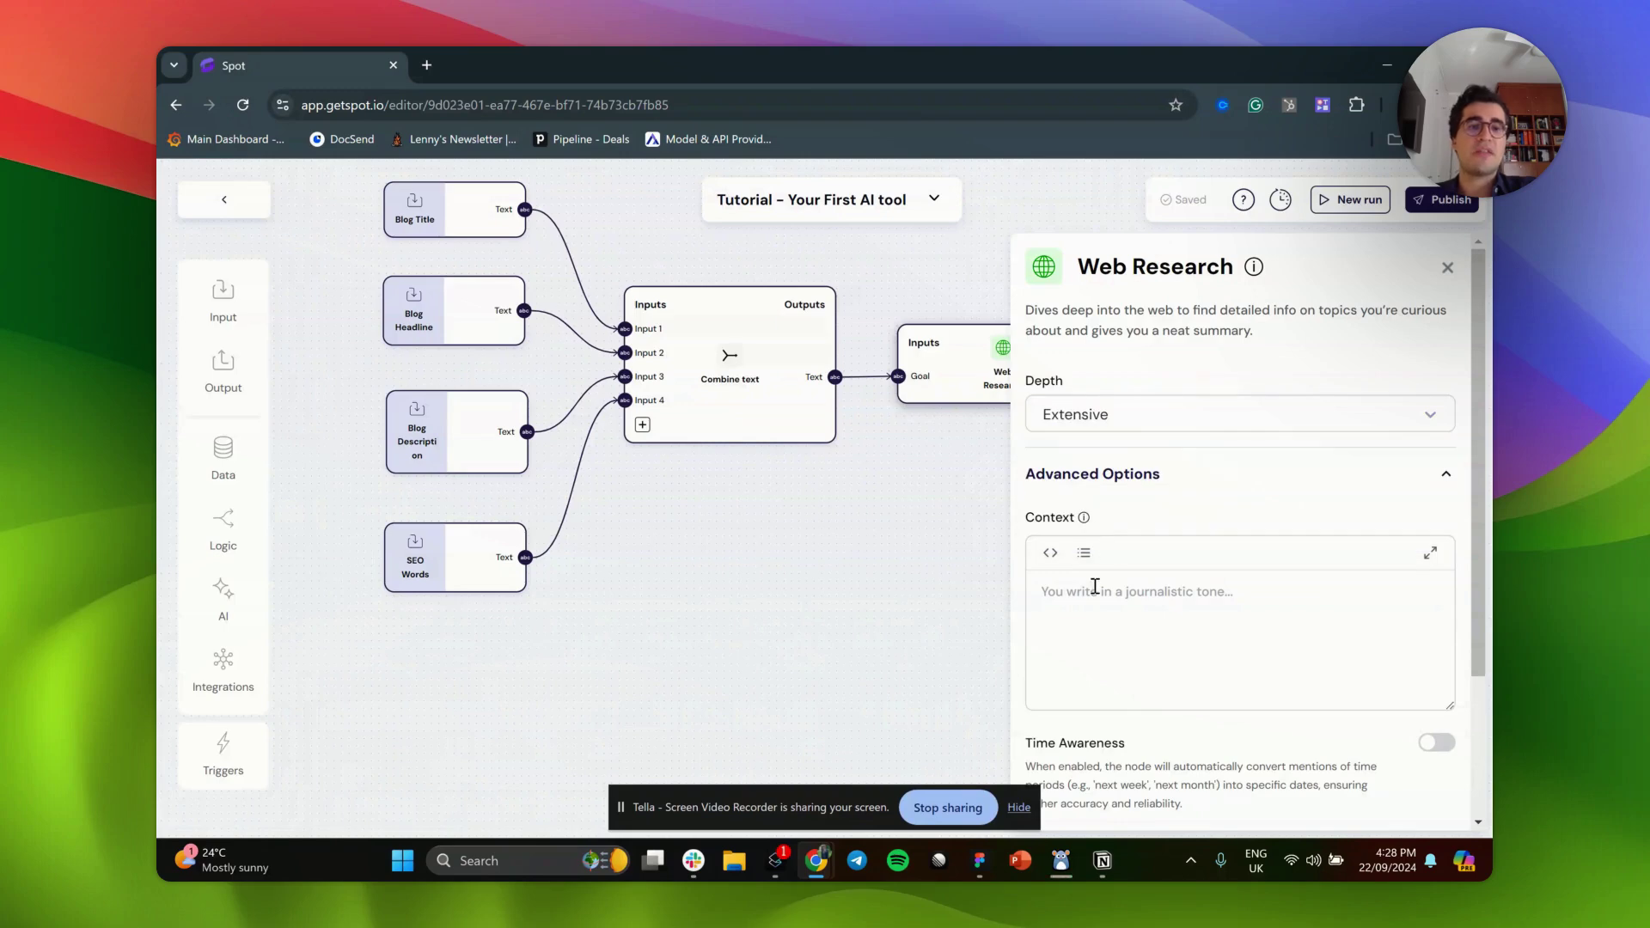
left_click(1089, 588)
scroll(965, 600, "down", 2)
scroll(1186, 736, "down", 3)
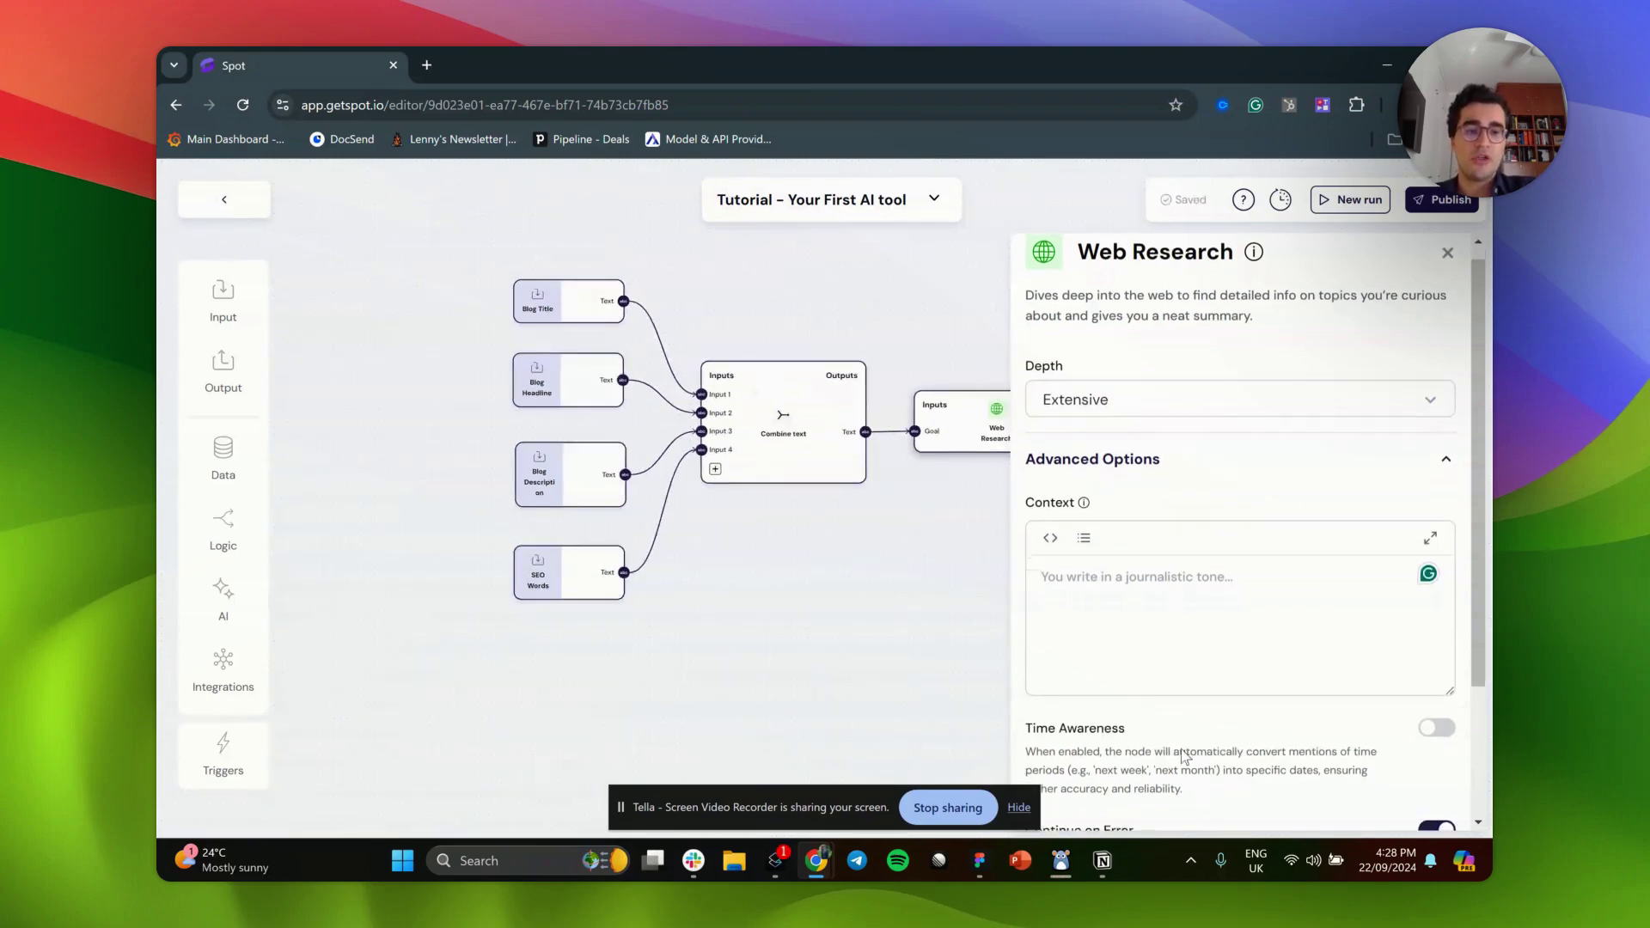
left_click(1431, 551)
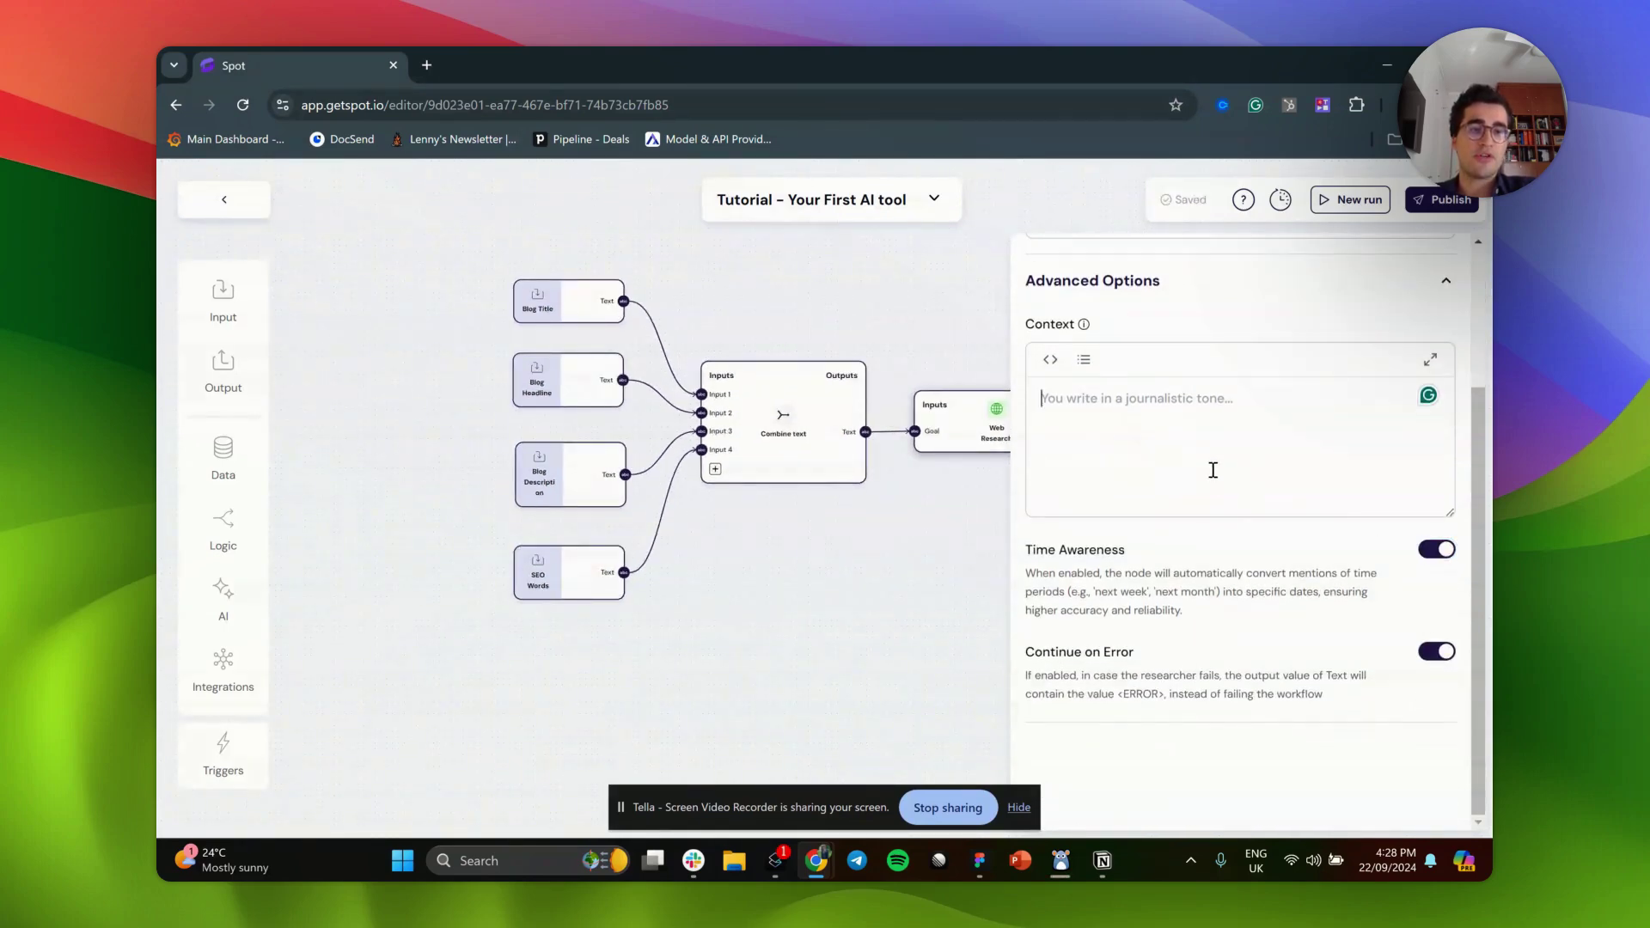
- Enter "You are a blog publisher" as the Web Research block's context
scroll(1209, 469, "up", 3)
left_click(1100, 602)
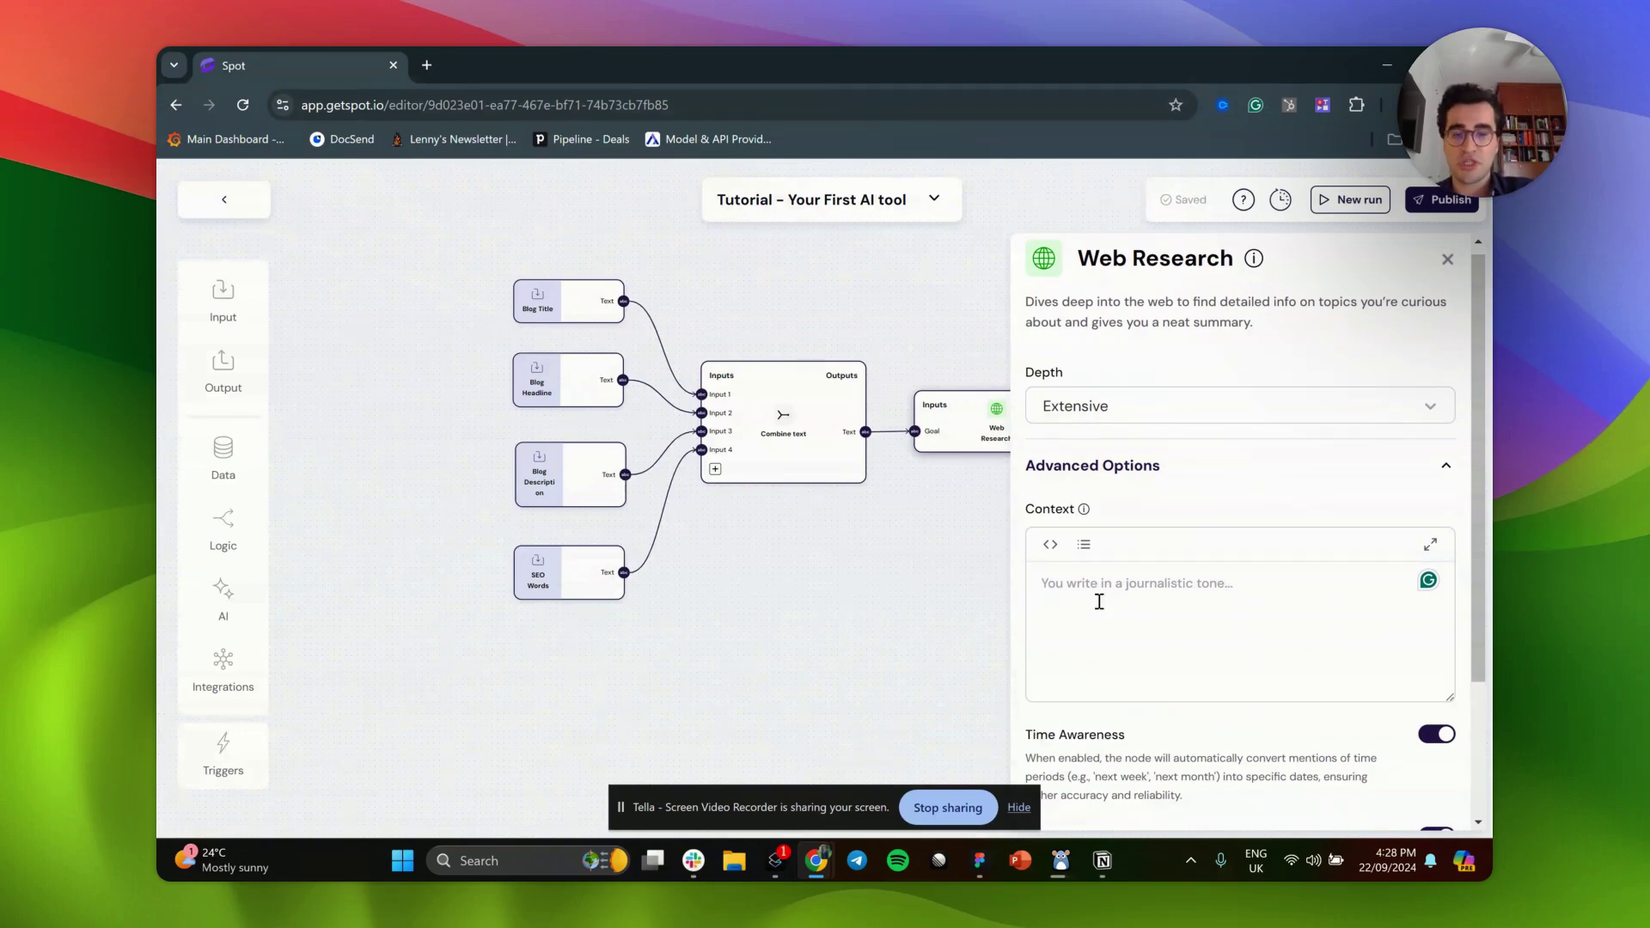
type("You are a blog")
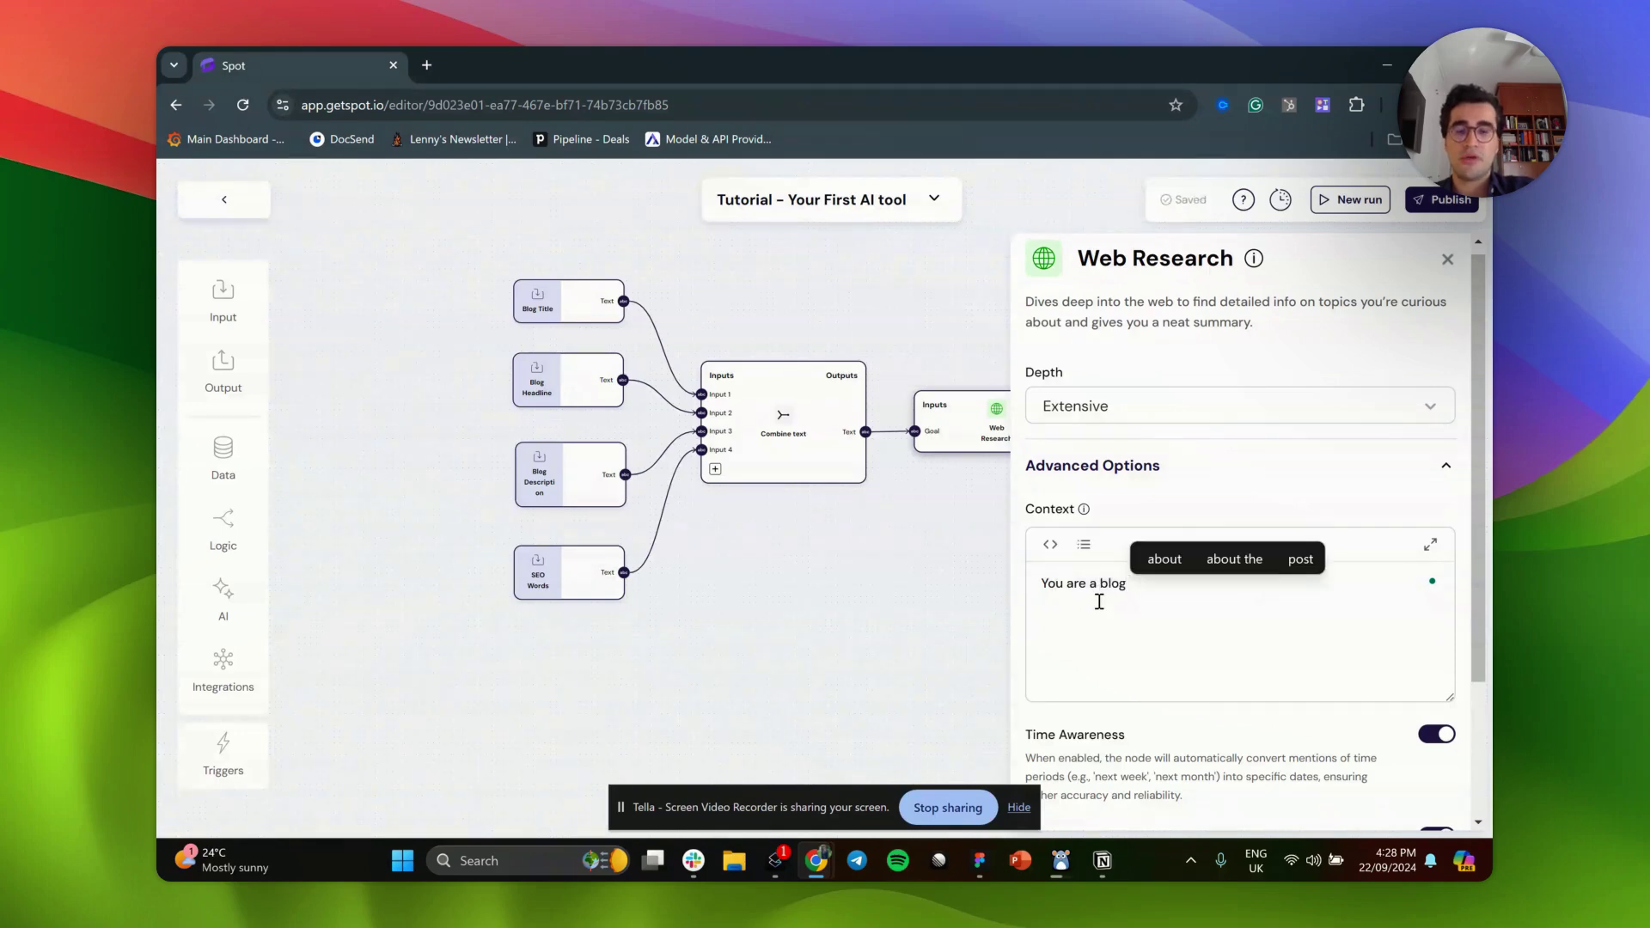
type("published")
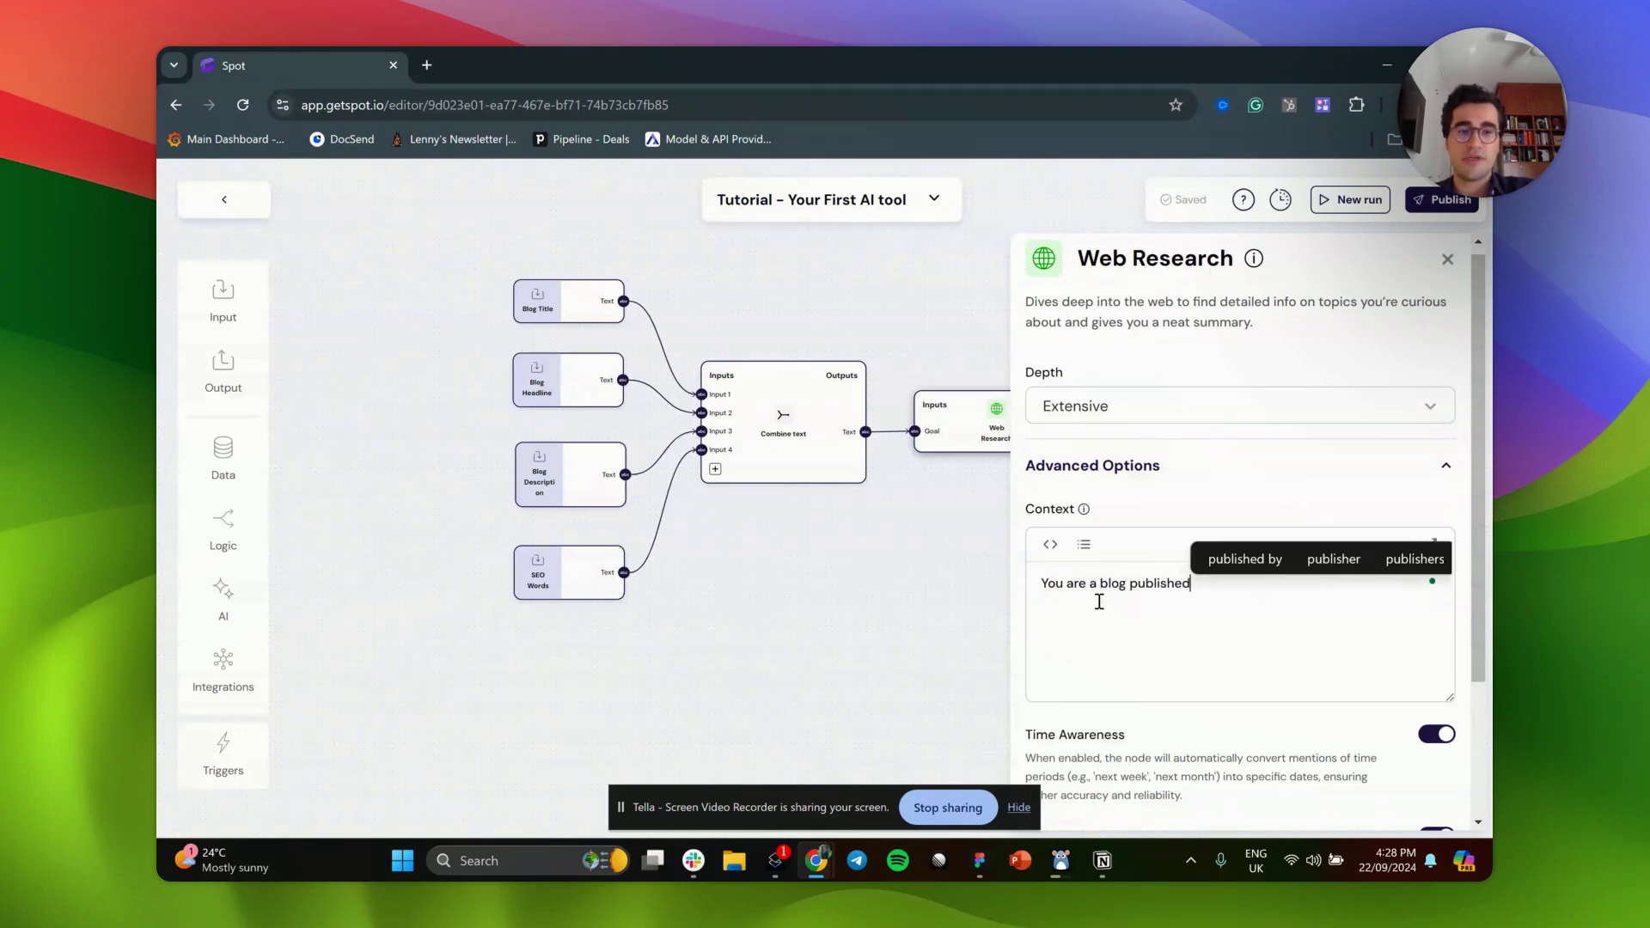
key("BackSpace")
type("r")
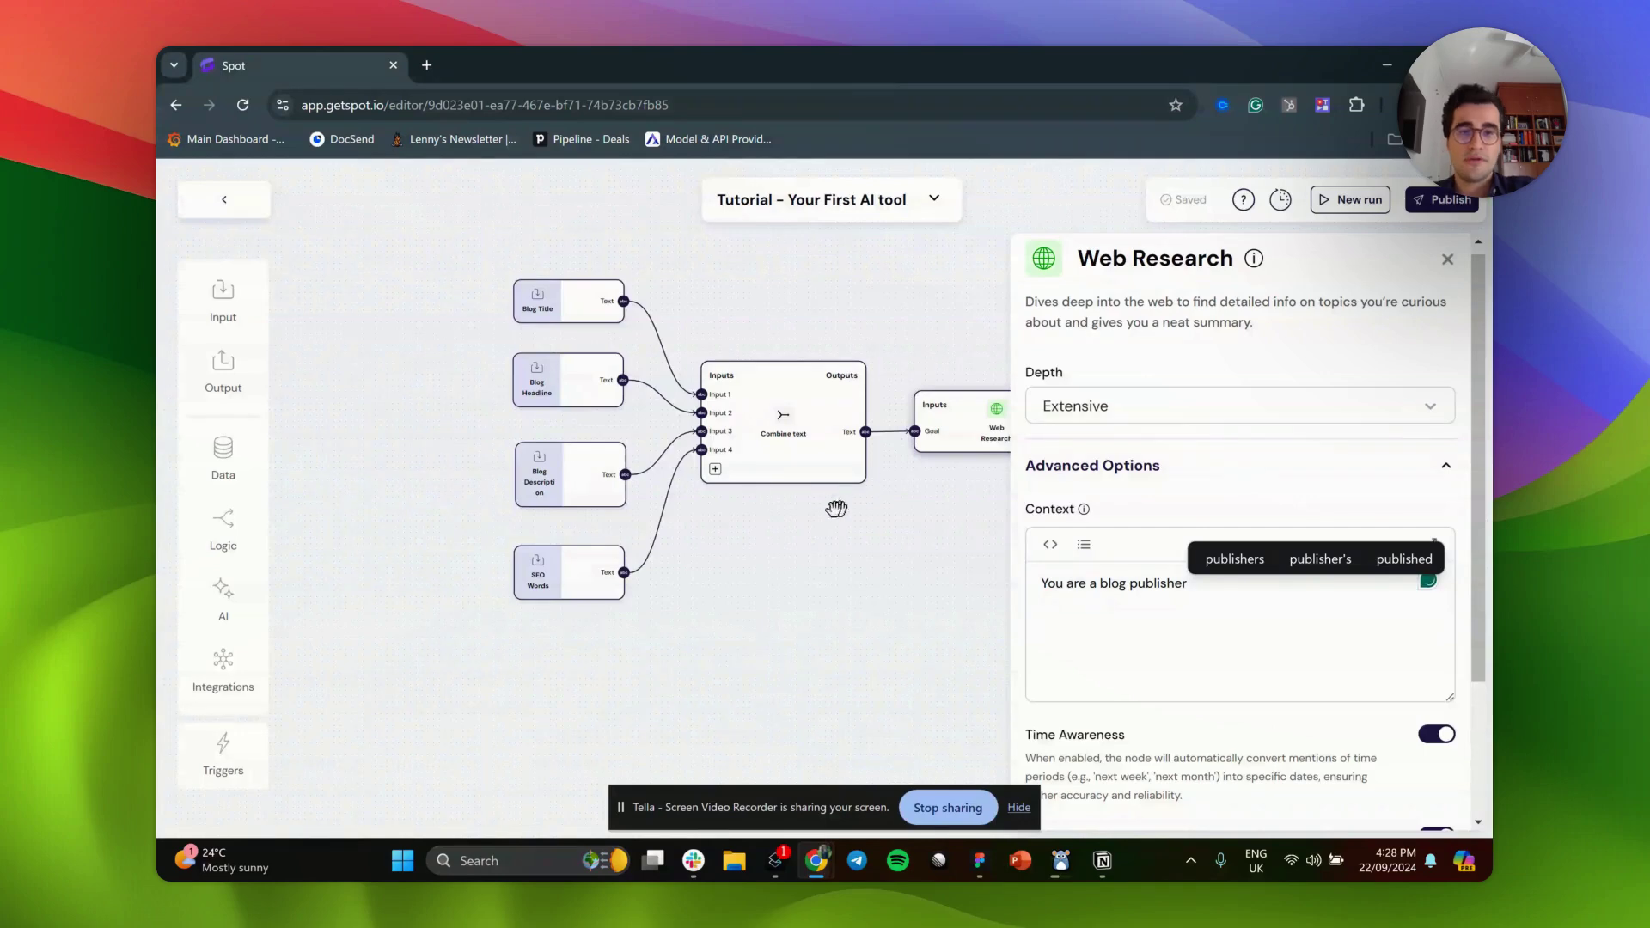
- Remove "Imagine you are a blog SEO Expert," from the Combine text configuration so its last line starts with "Build a research report"
left_click(798, 464)
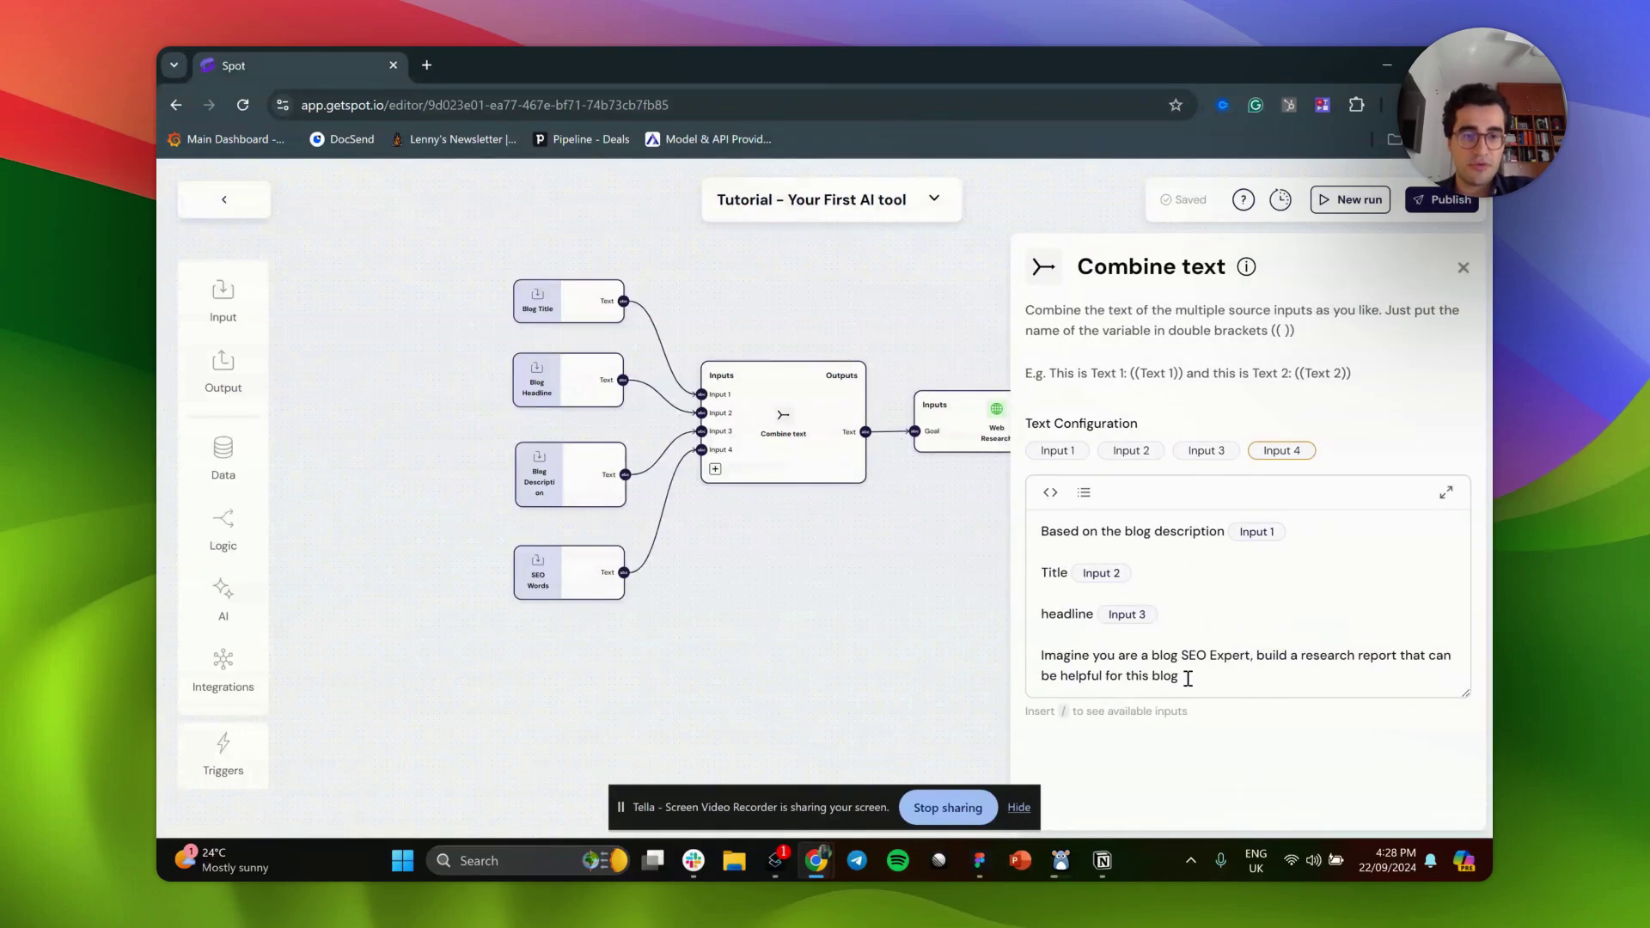
left_click_drag(1257, 656, 1042, 658)
key("BackSpace")
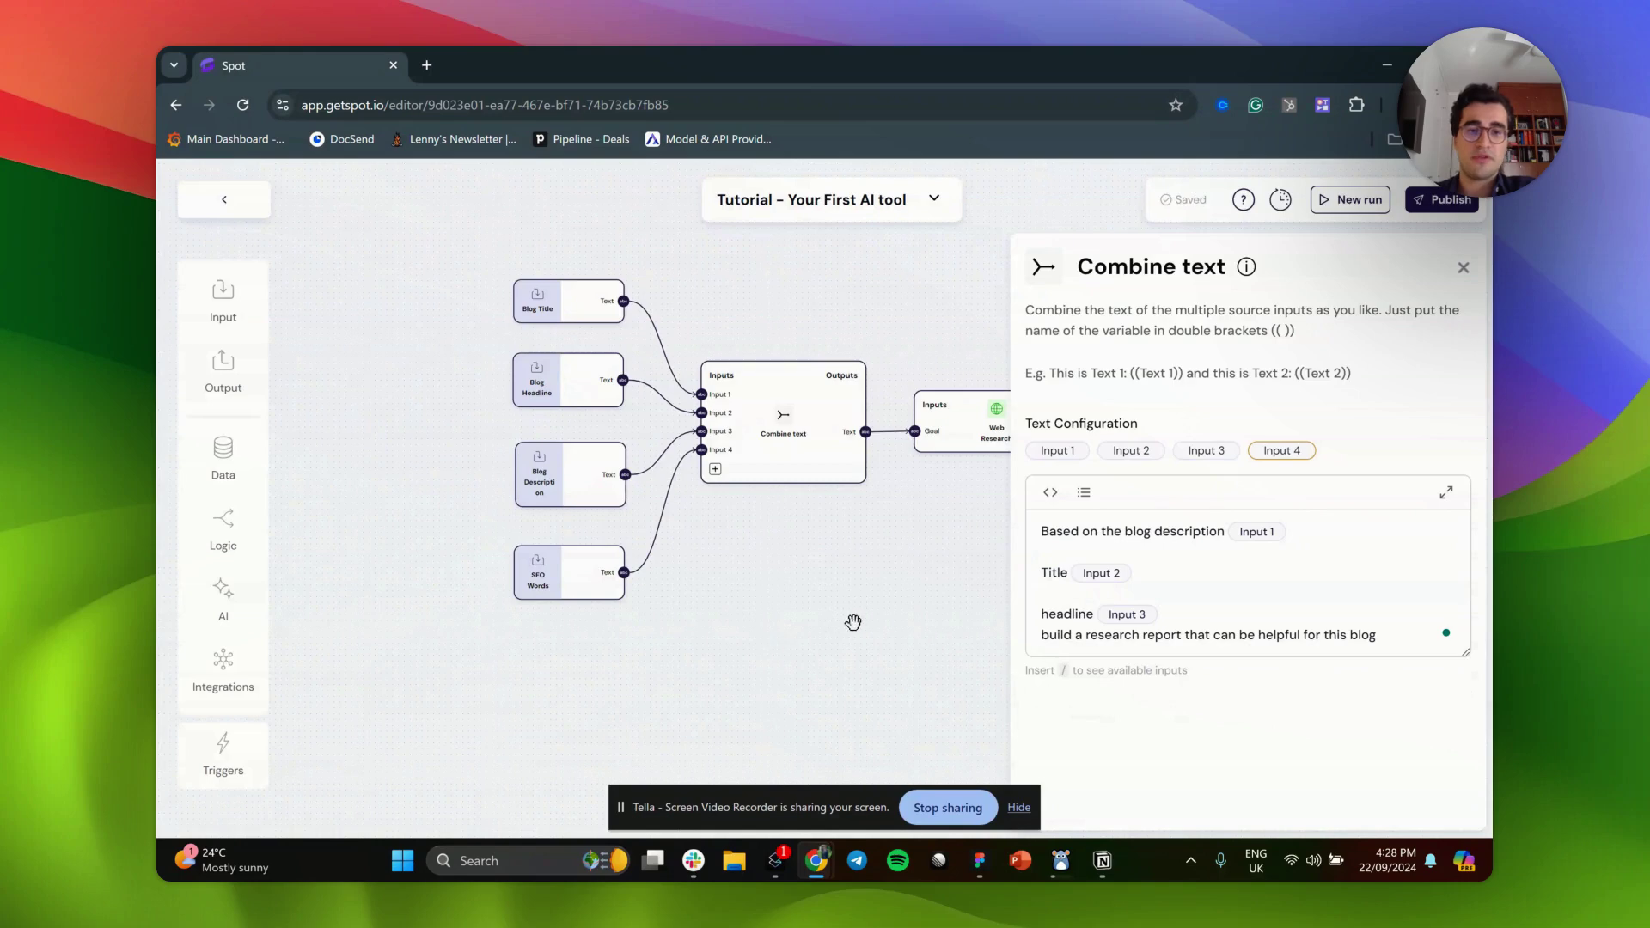
key("BackSpace")
type("B")
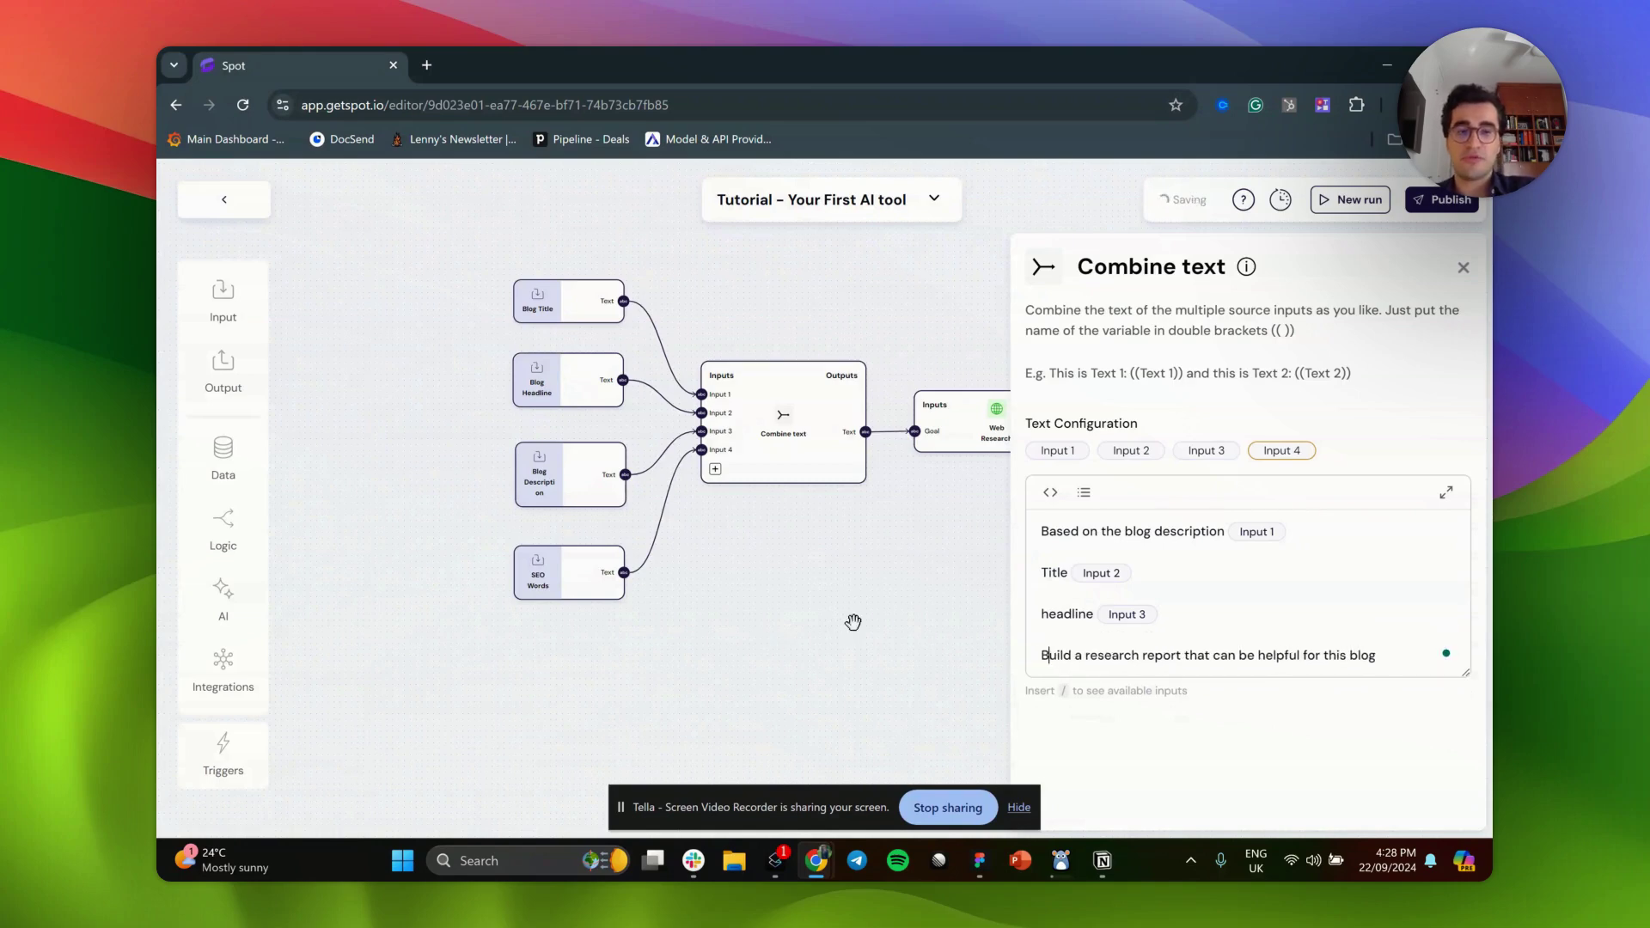
left_click(853, 622)
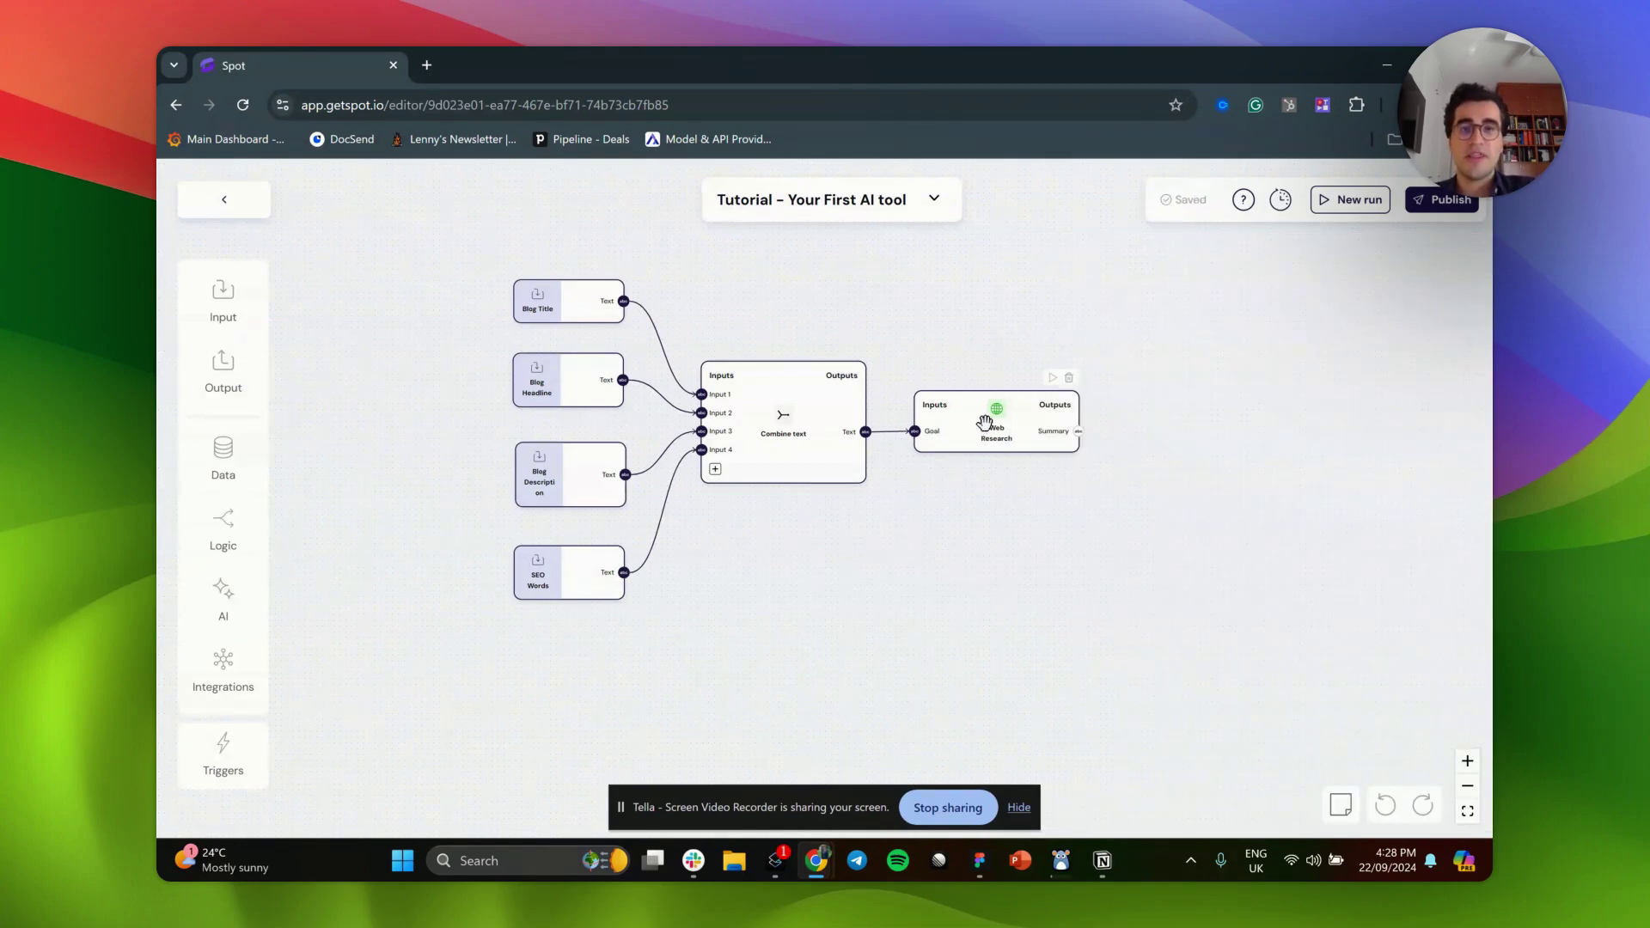
- Add a Generate Text AI block beyond the Web Research block and connect the Web Research Summary output to its Input 1
left_click_drag(980, 424, 965, 424)
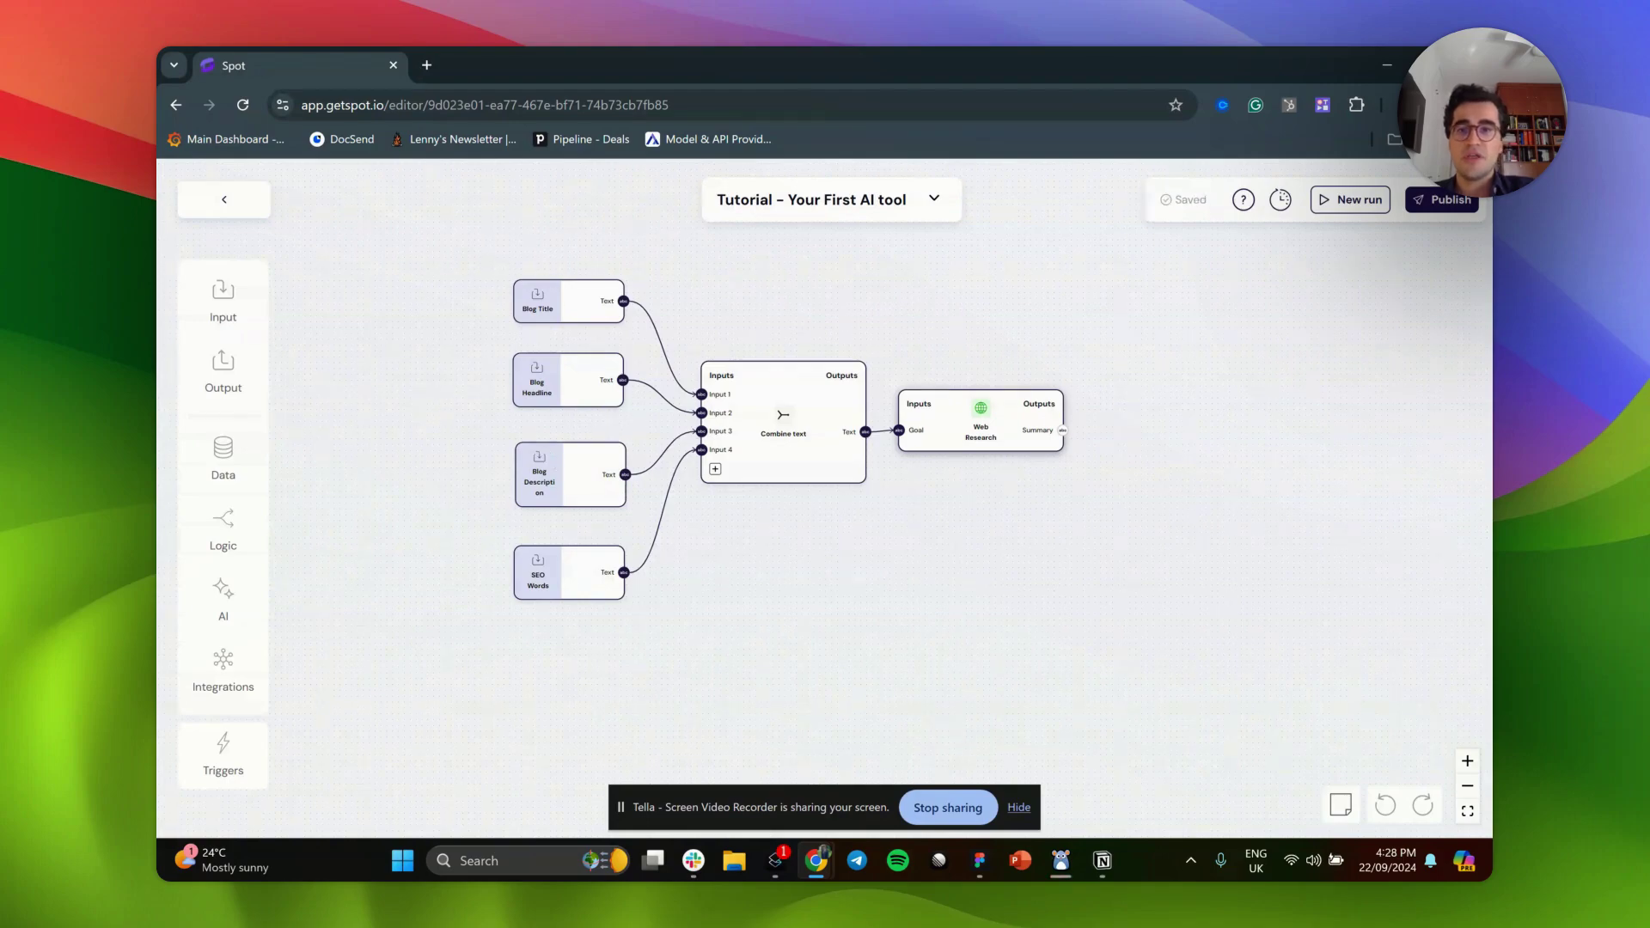
left_click(224, 598)
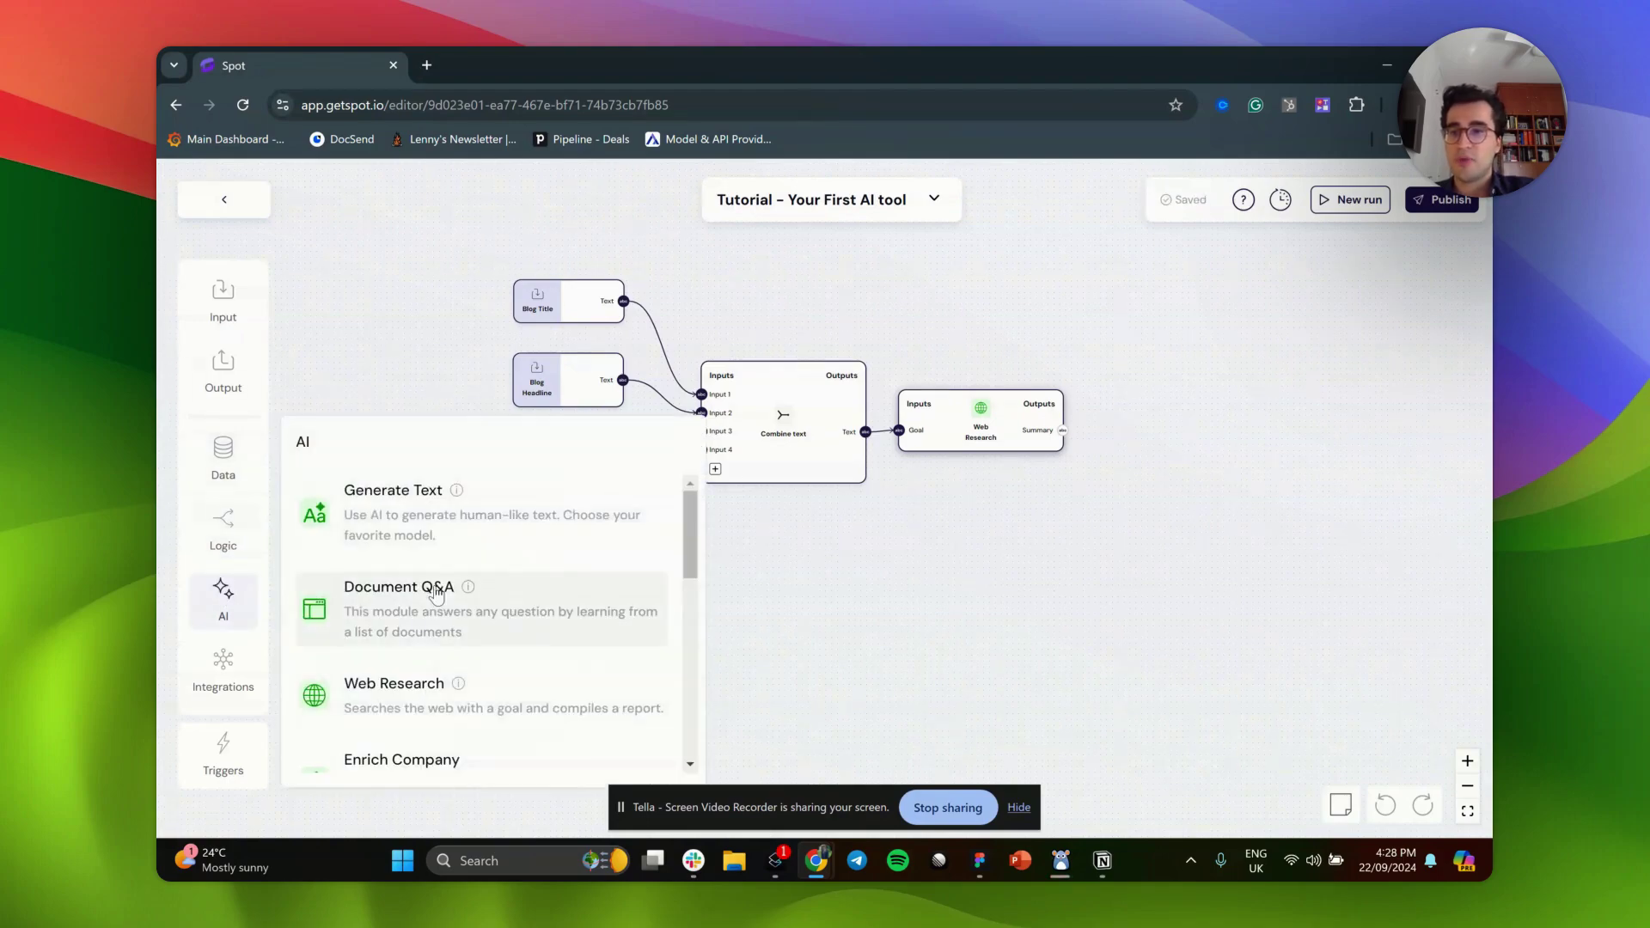
left_click_drag(424, 536, 989, 550)
left_click_drag(1139, 476, 1214, 425)
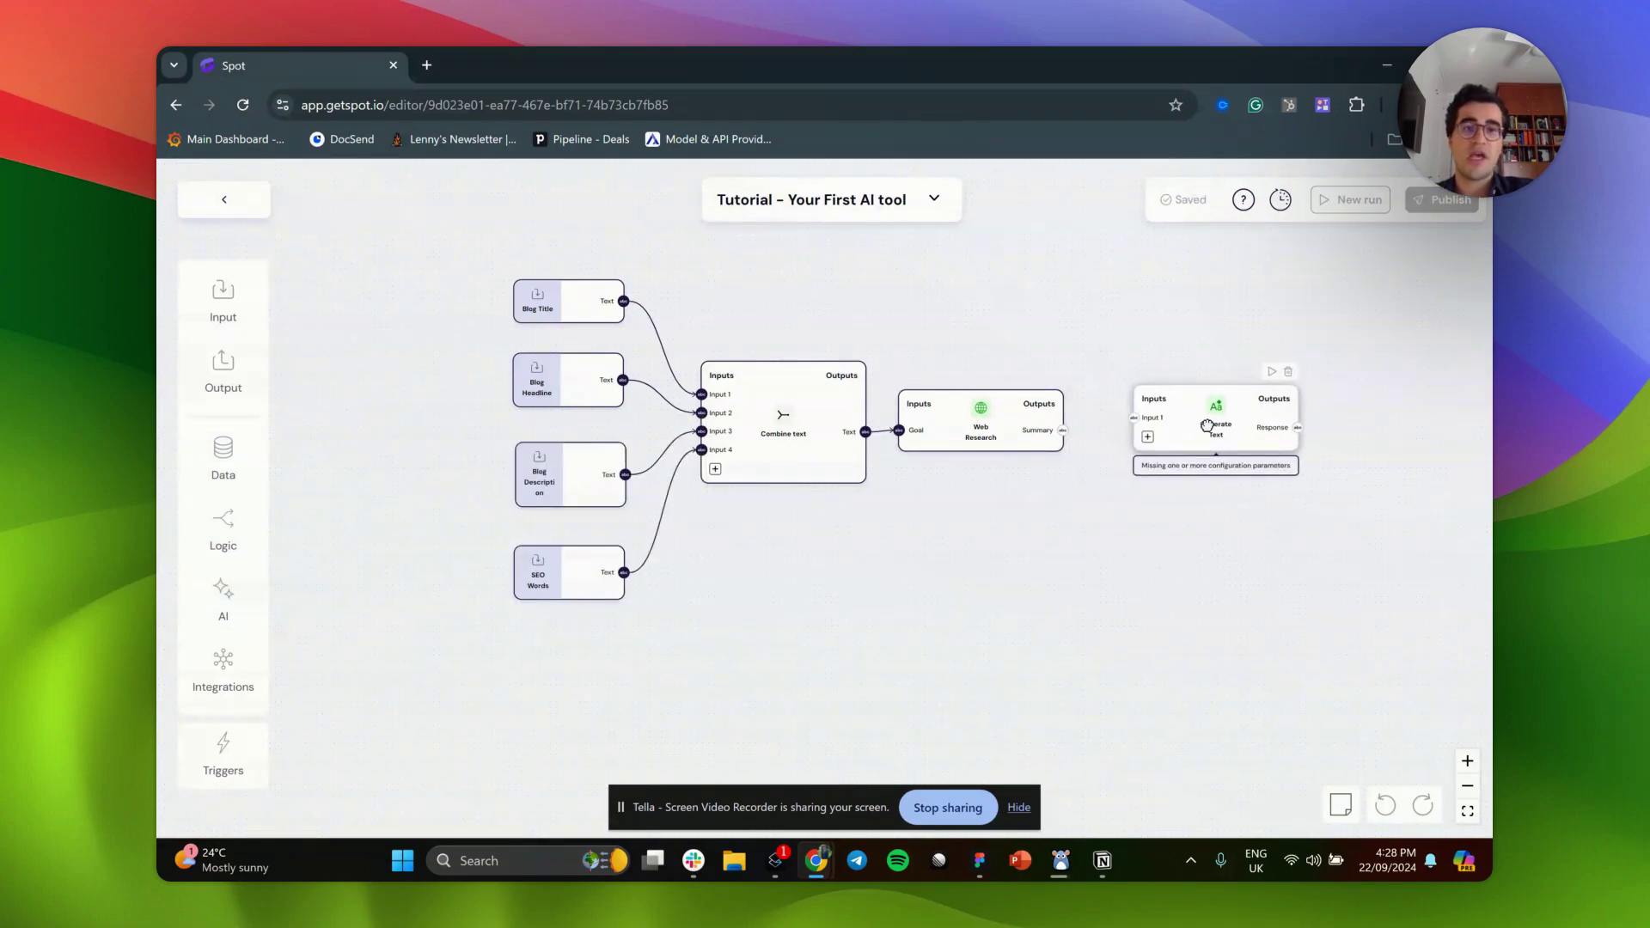
left_click_drag(1063, 430, 1134, 418)
- Add four more inputs to the Generate Text block, Input 2 through Input 5
left_click(1148, 437)
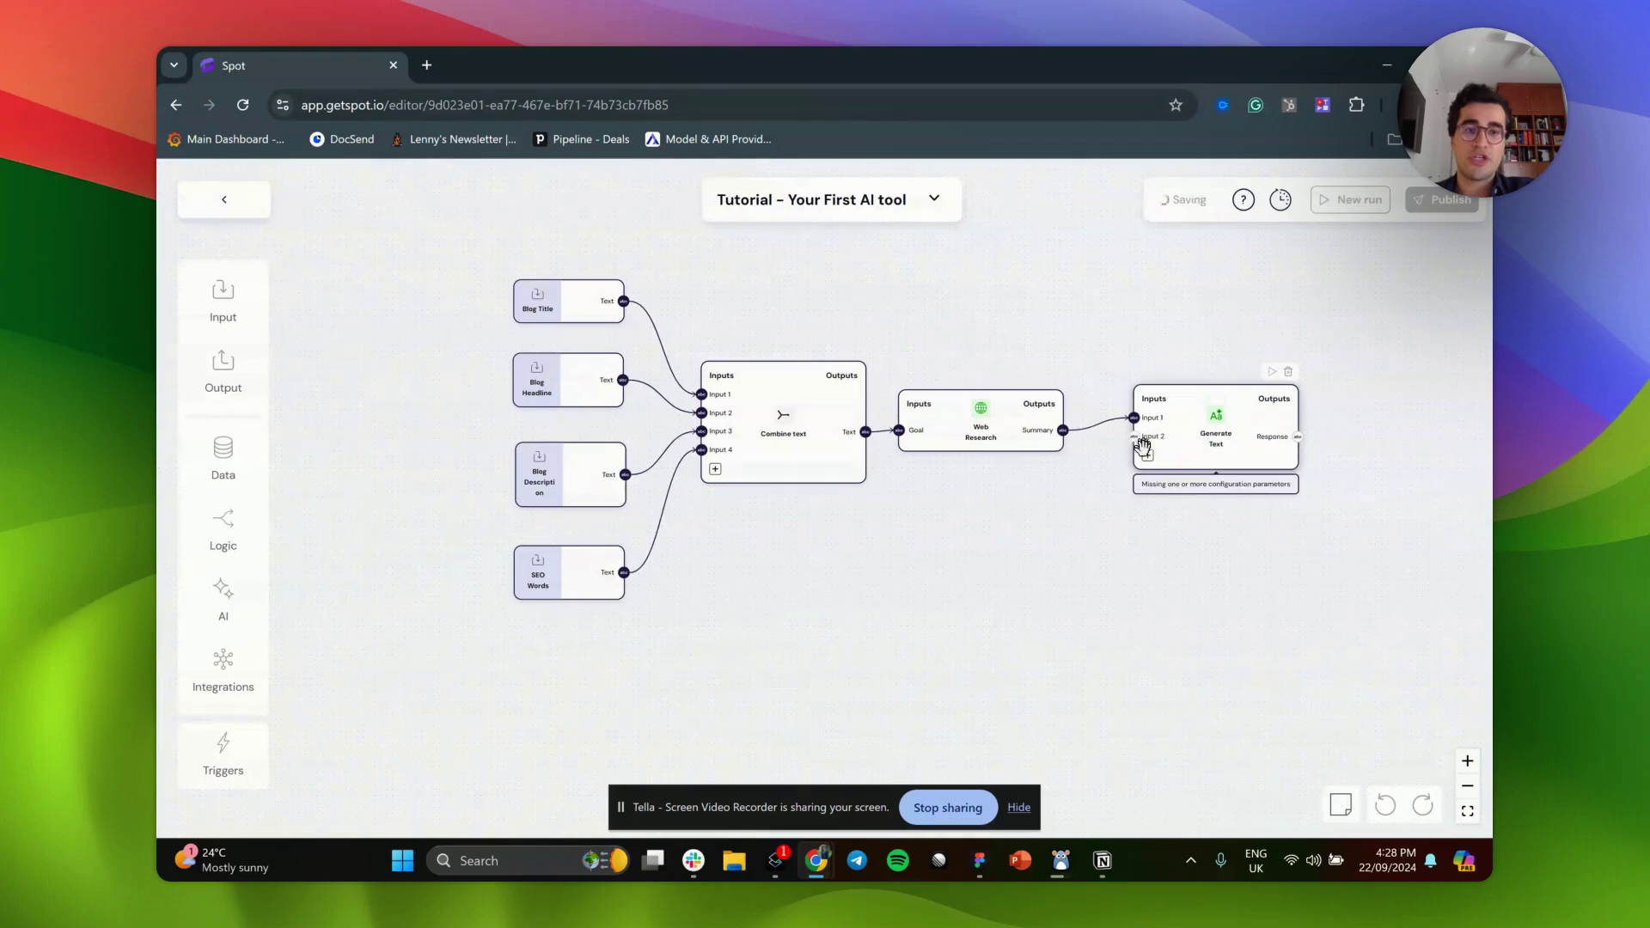
left_click(1145, 441)
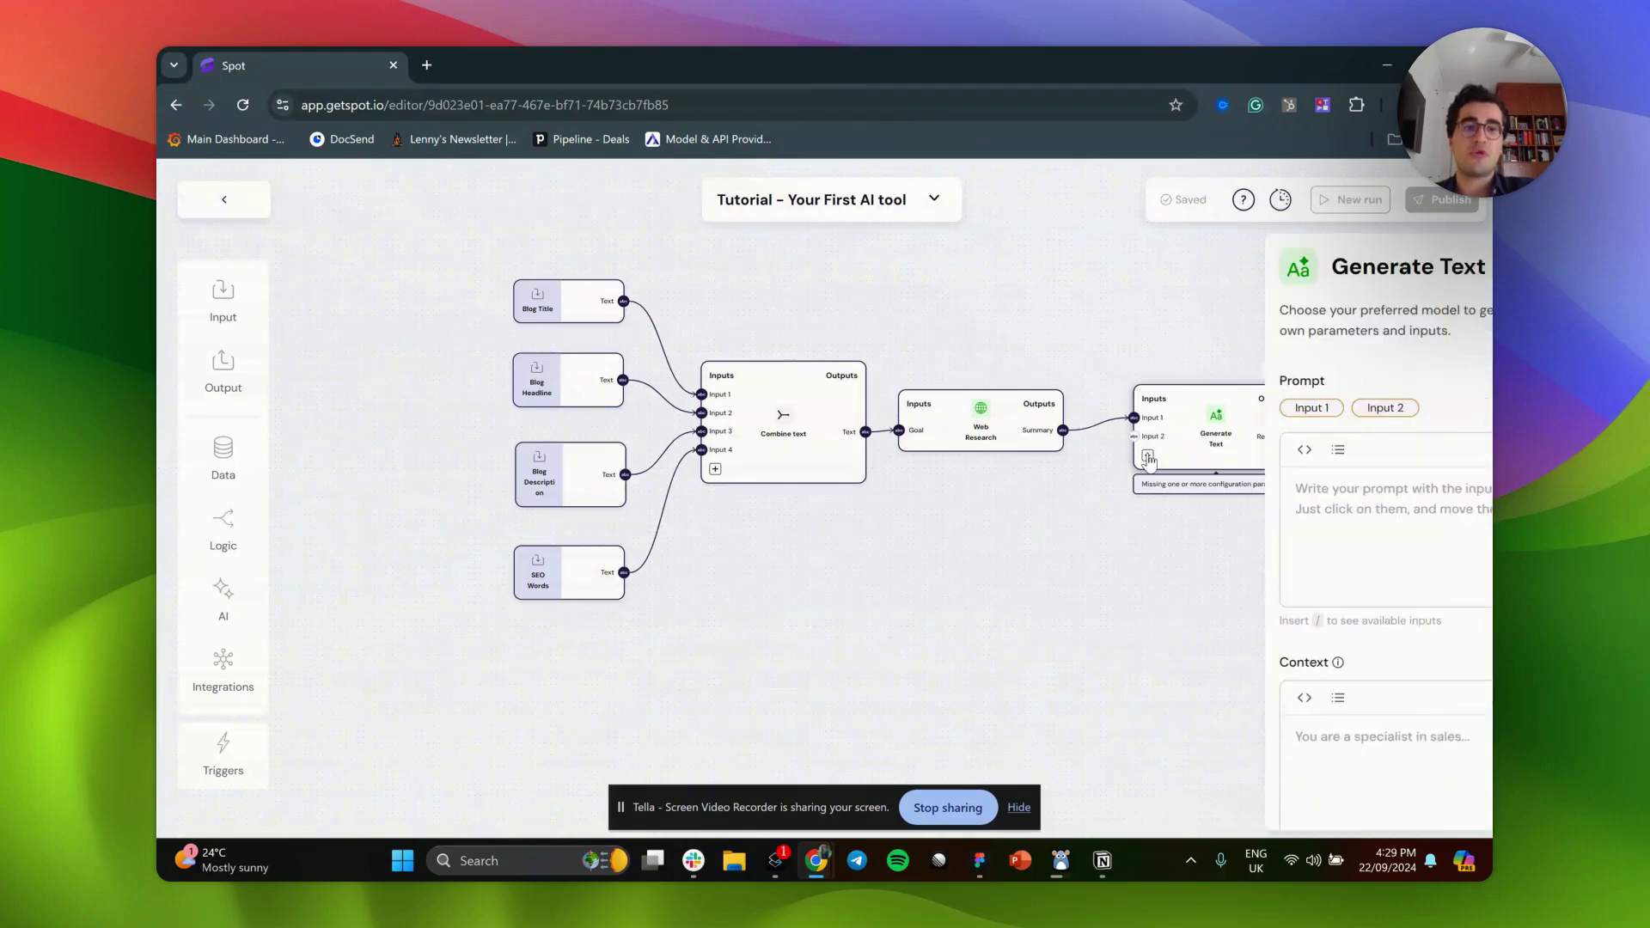
left_click(1446, 268)
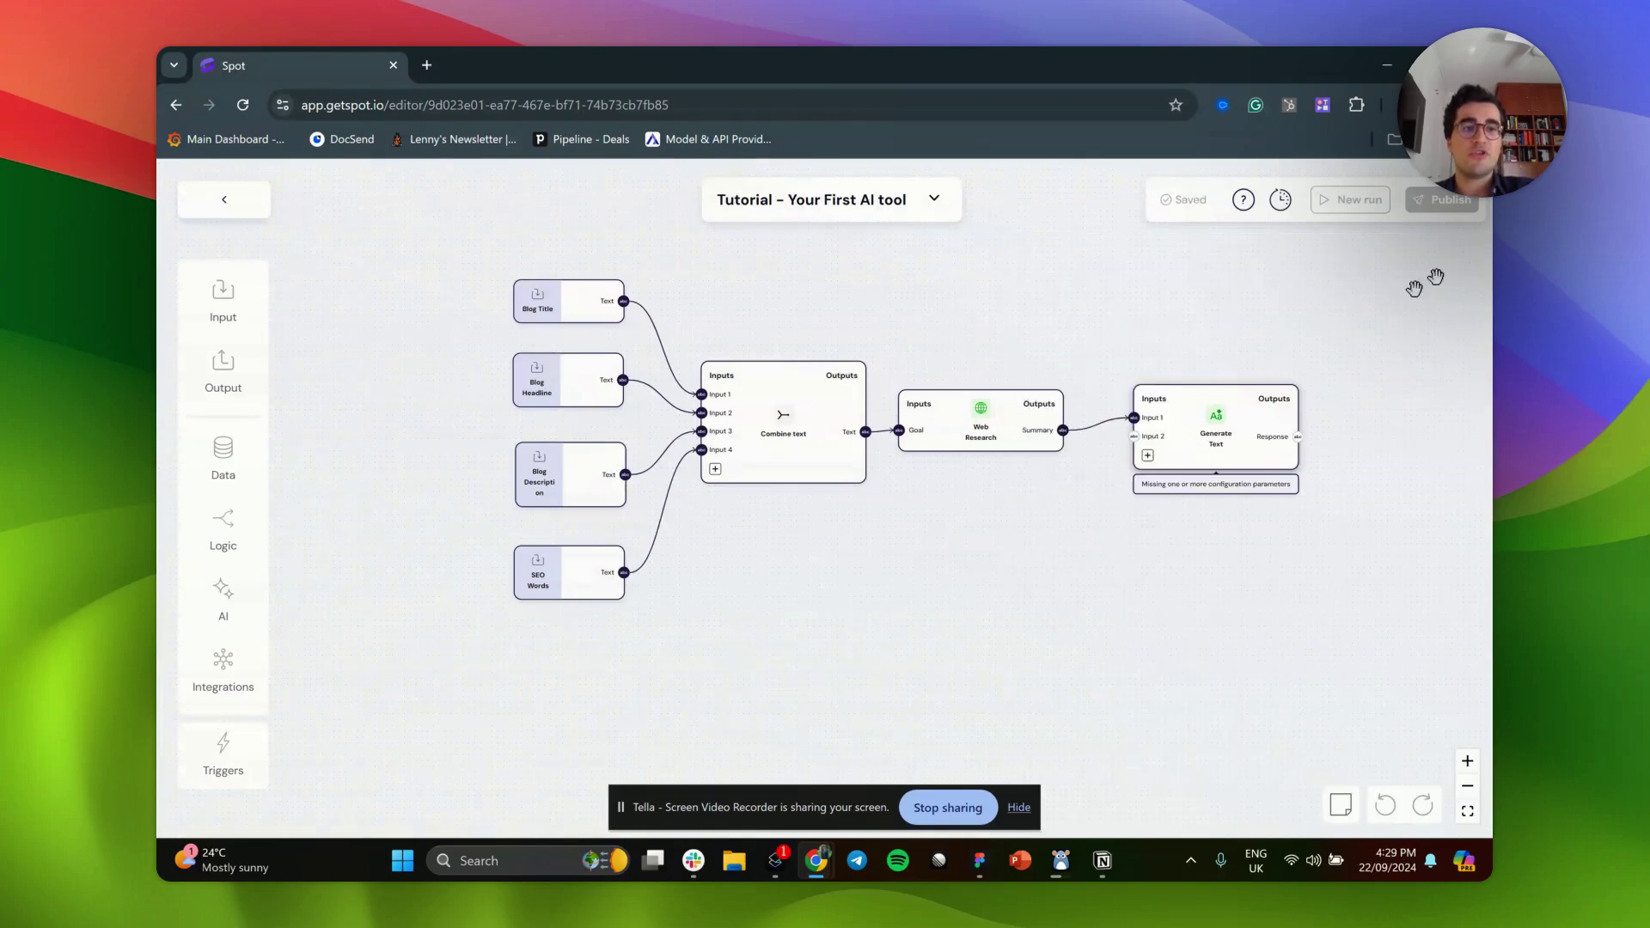
left_click(1147, 455)
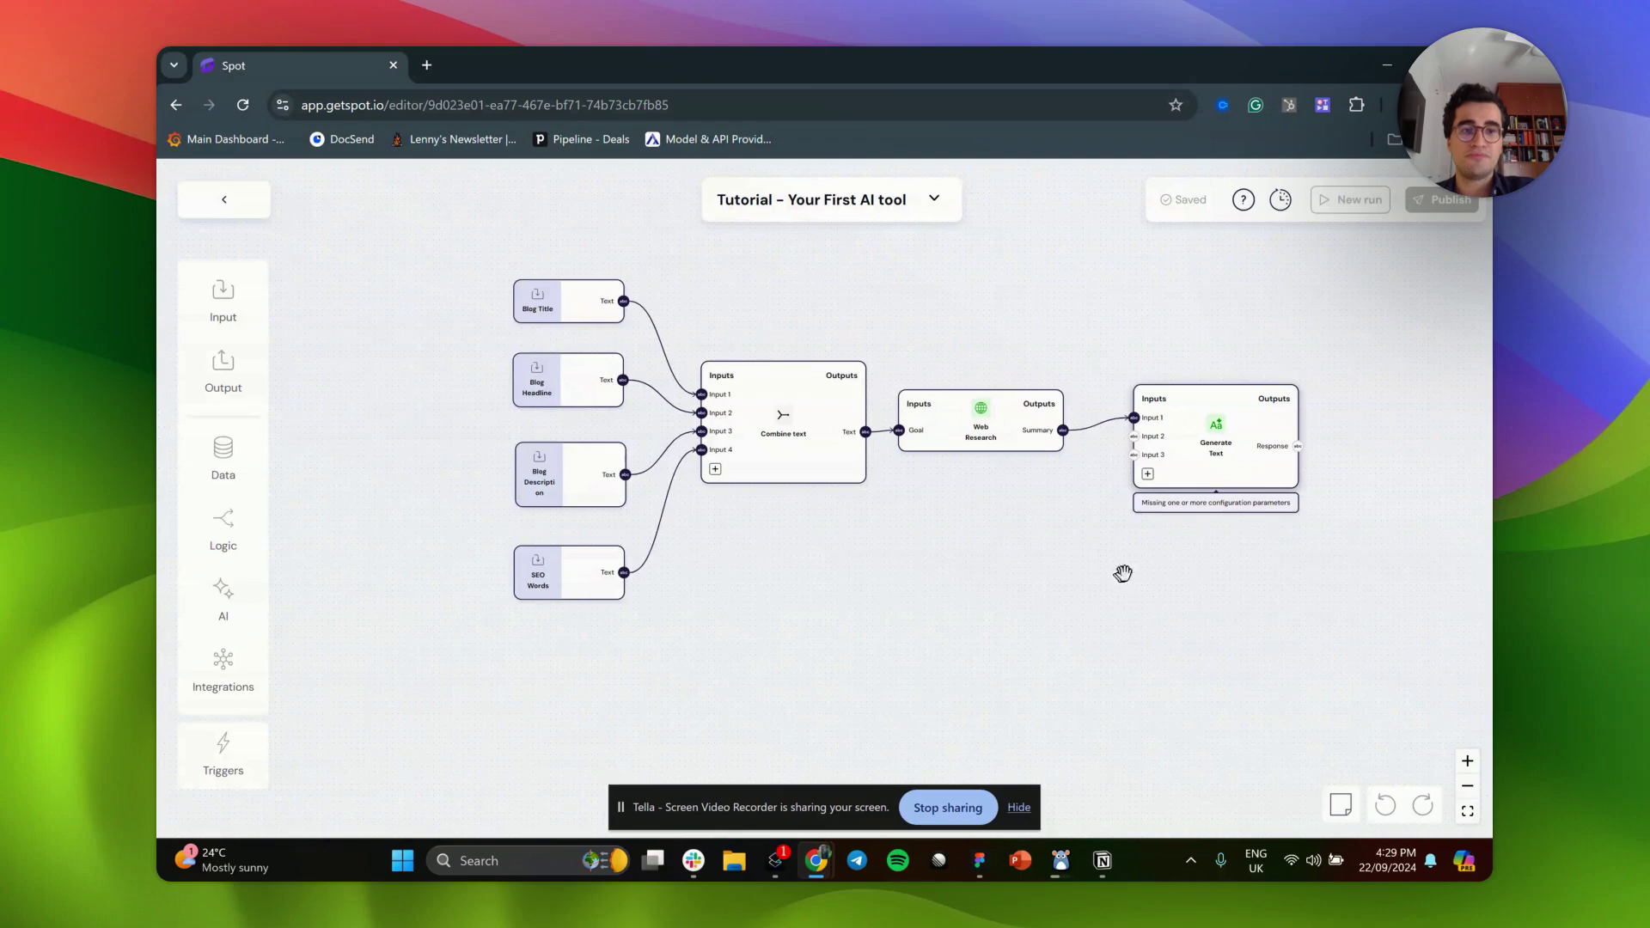
scroll(1124, 575, "up", 5)
scroll(982, 611, "down", 4)
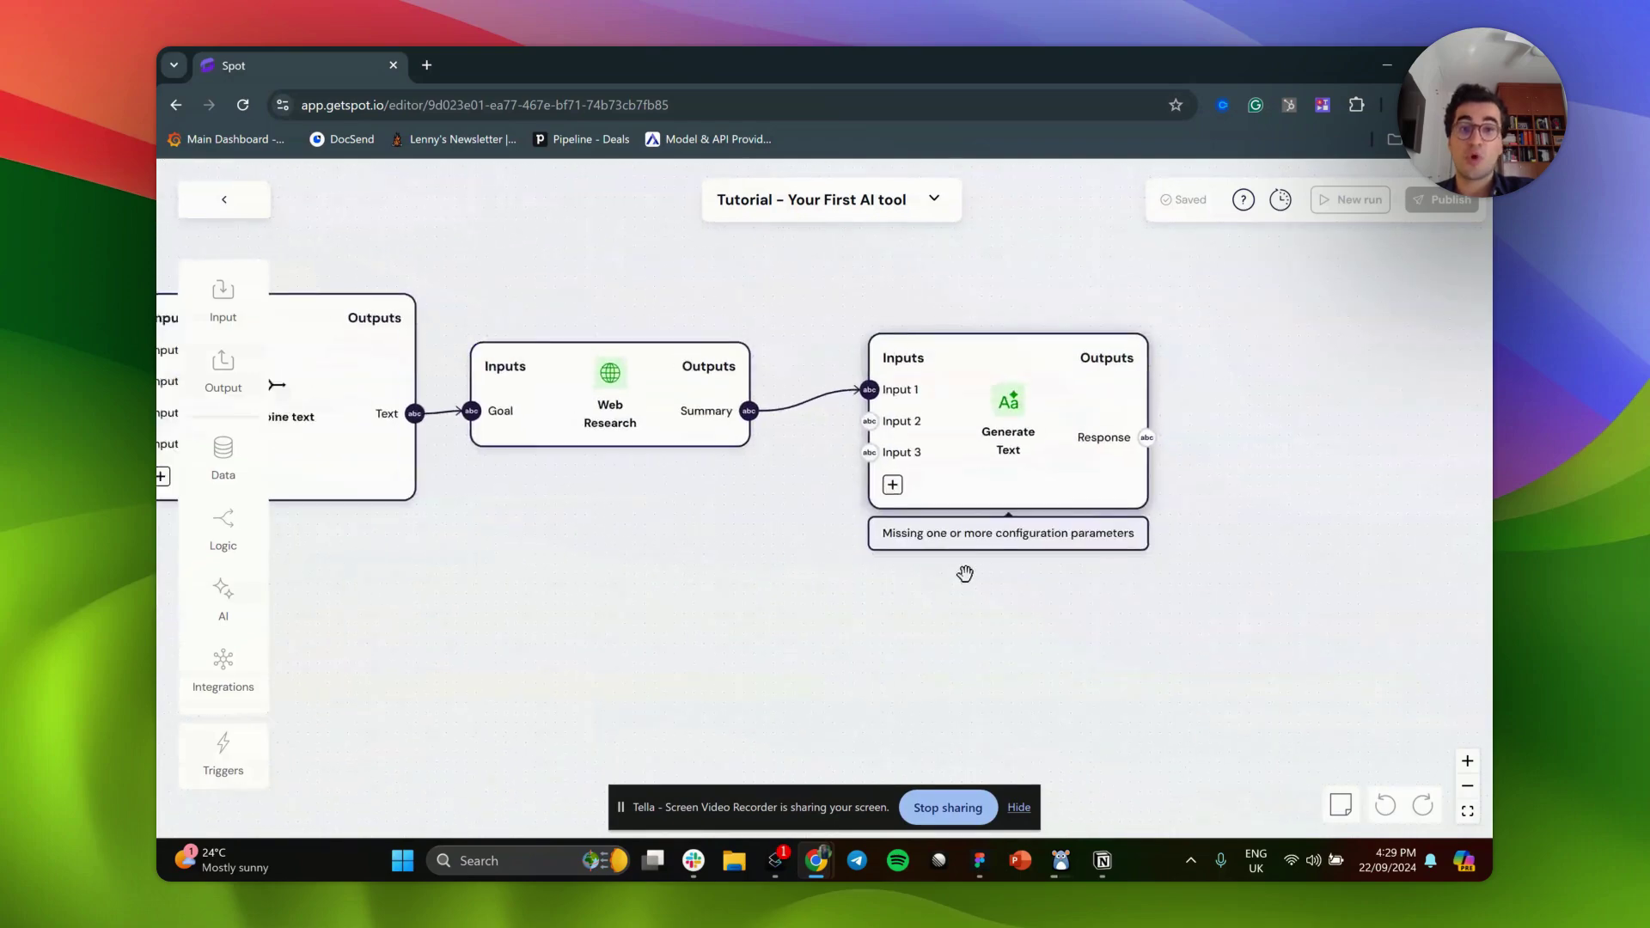
left_click(908, 503)
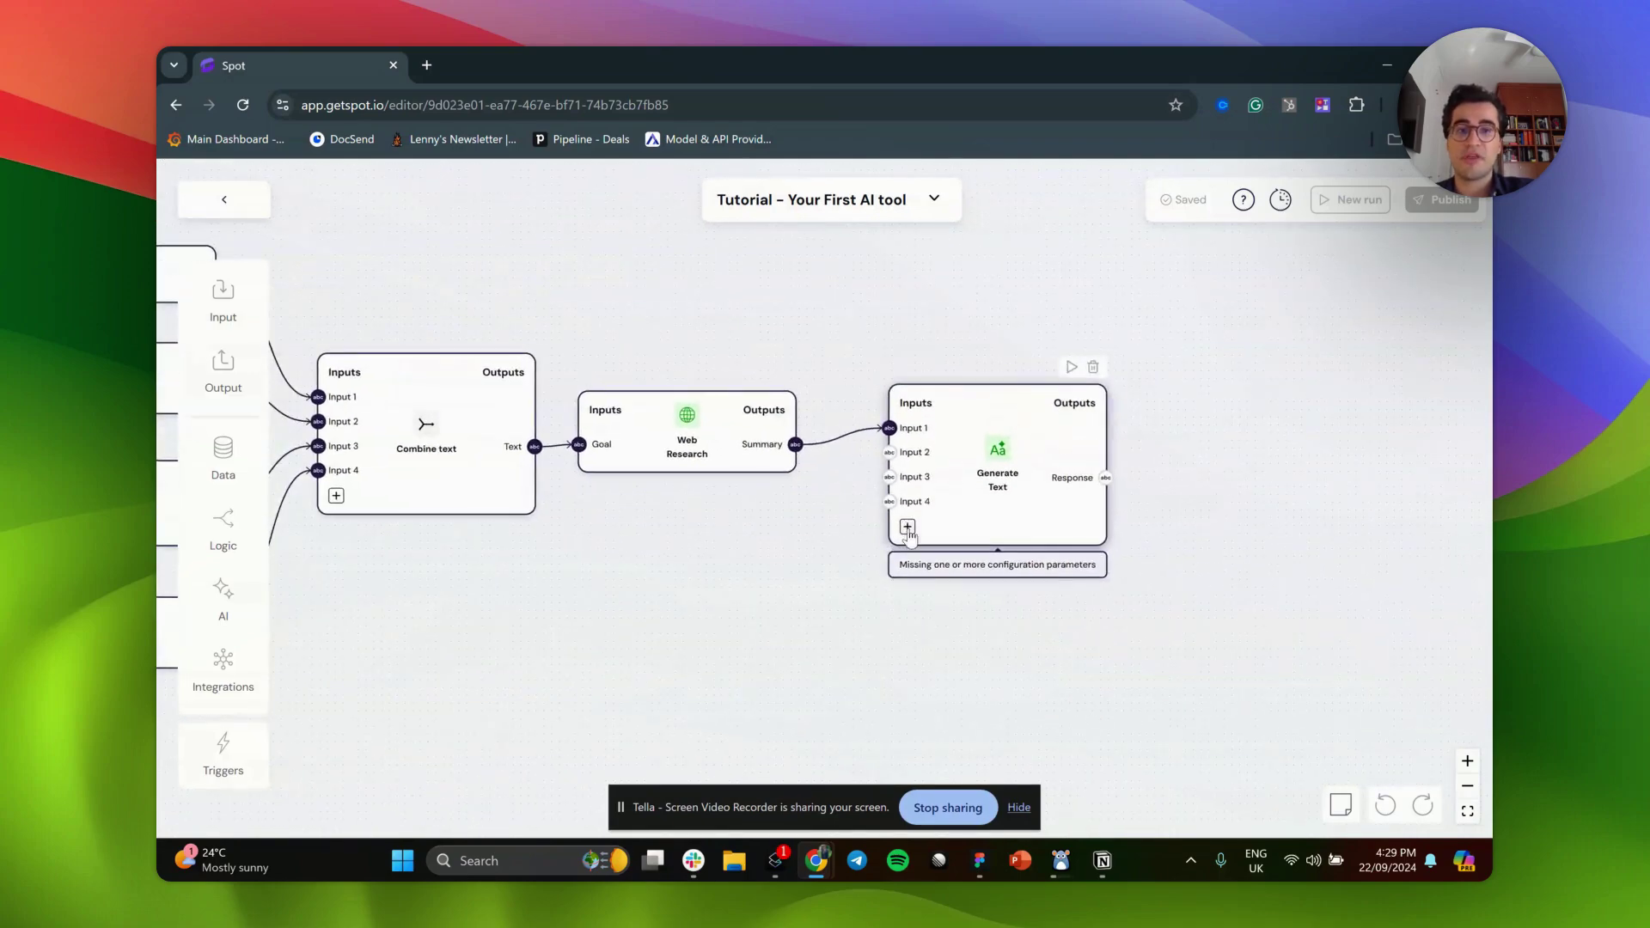
left_click(907, 526)
- Connect Blog Title, Blog Headline, Blog Description and SEO Words to Inputs 2, 3, 4 and 5 of the Generate Text block
left_click_drag(811, 519, 968, 464)
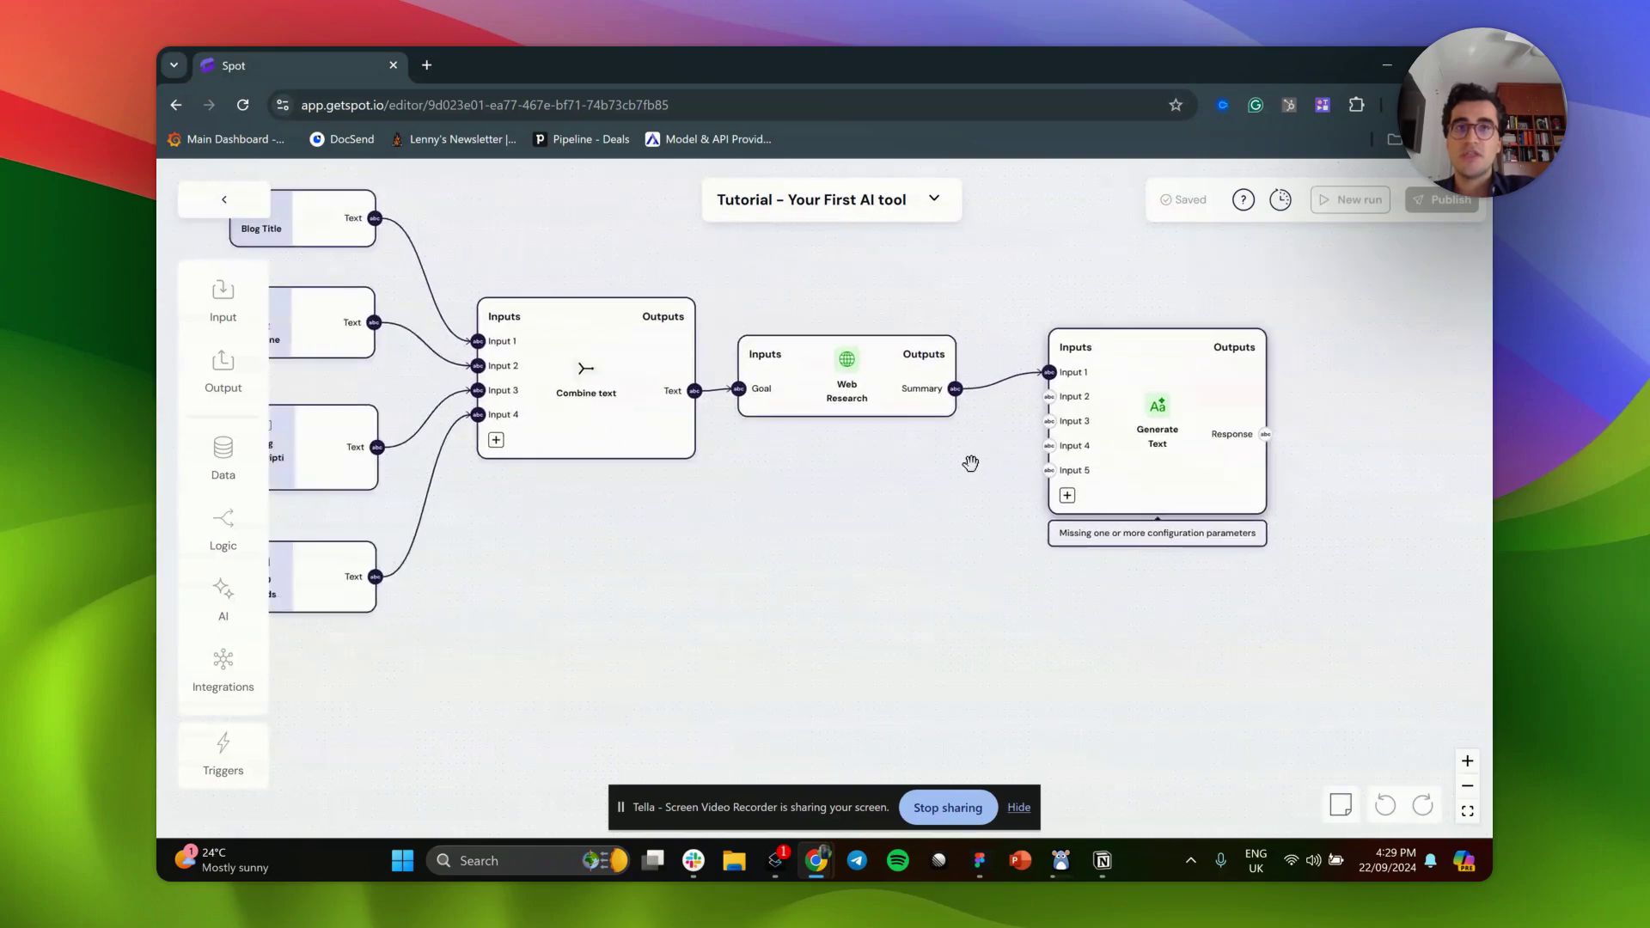
scroll(526, 324, "down", 3)
left_click_drag(468, 265, 985, 401)
left_click_drag(468, 343, 979, 418)
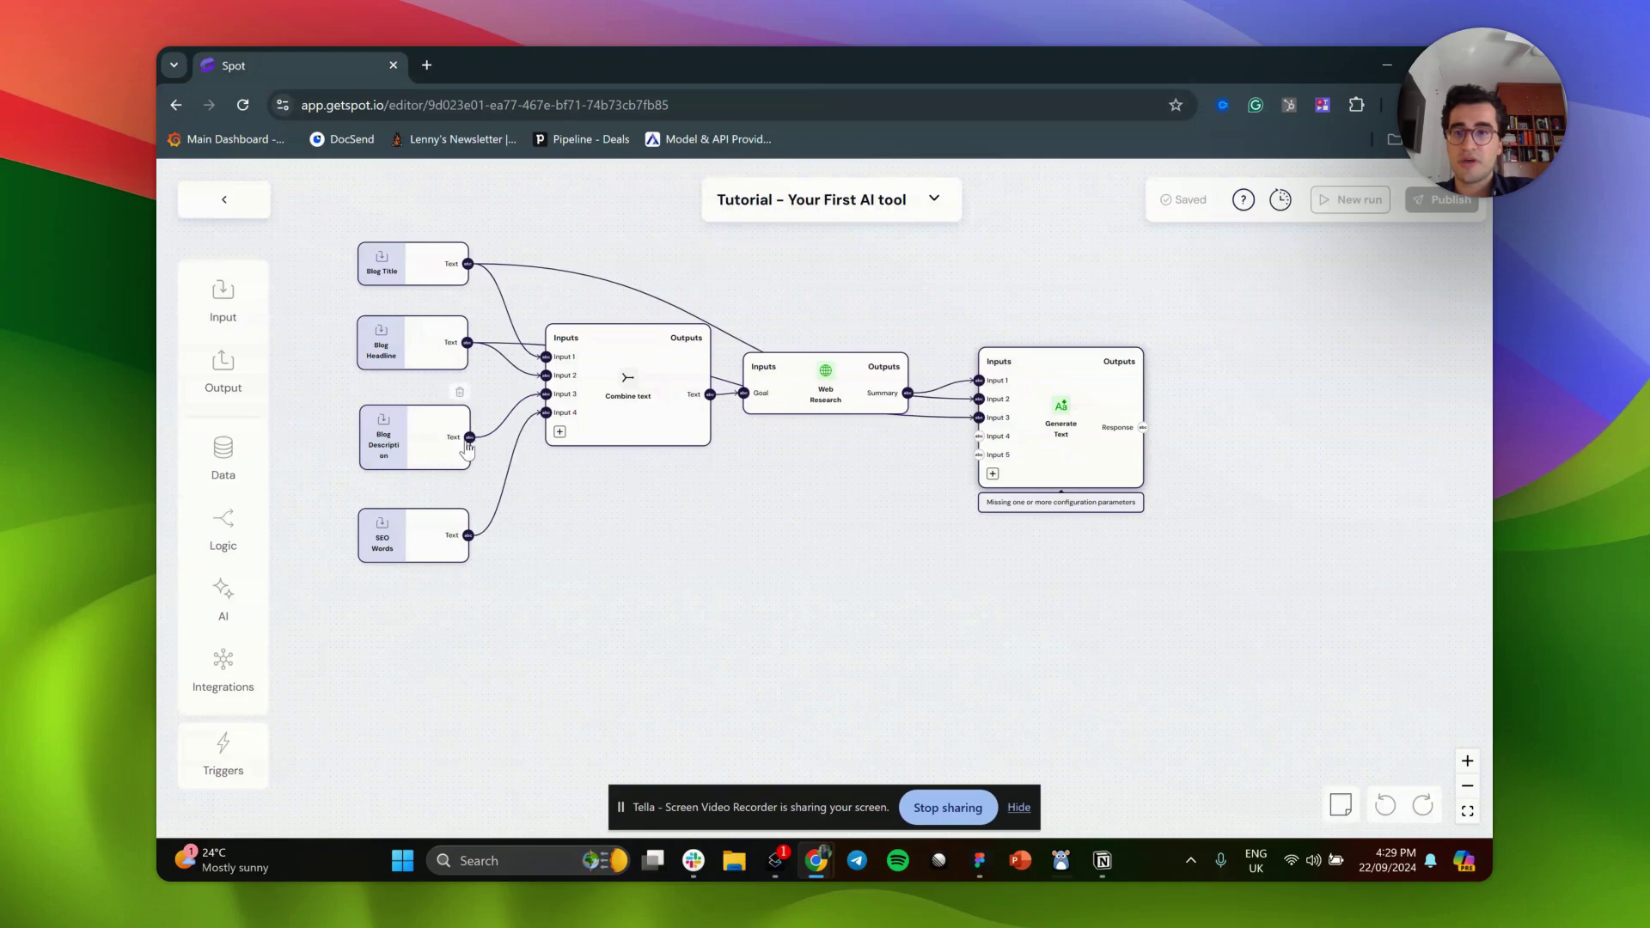
left_click_drag(470, 438, 979, 435)
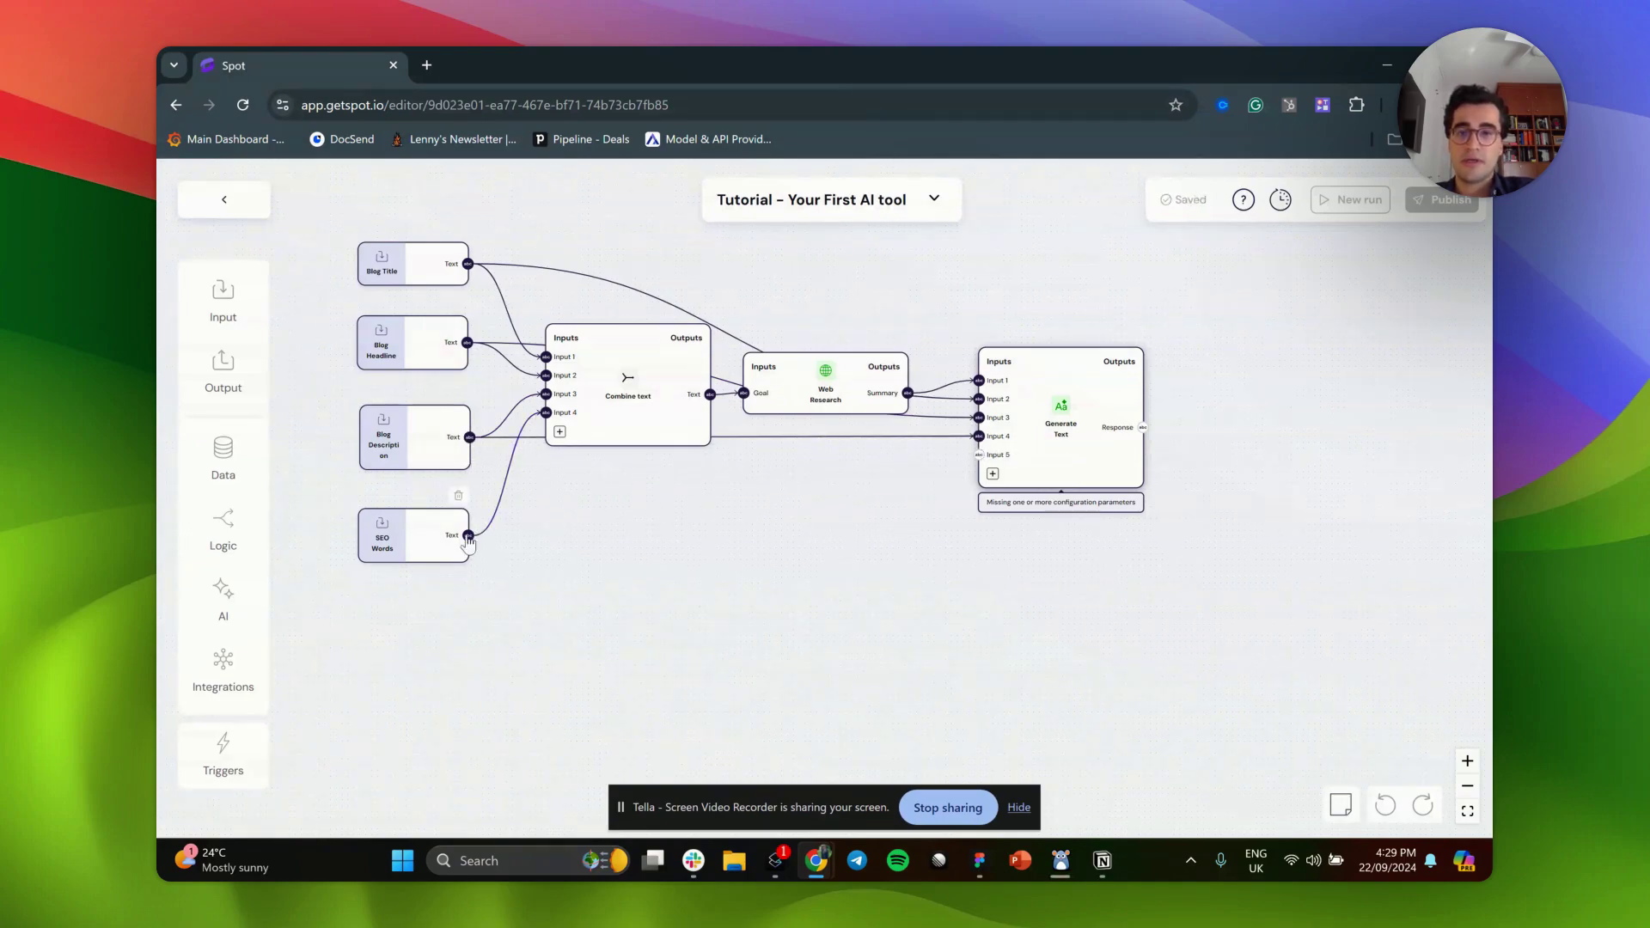
left_click_drag(468, 536, 979, 455)
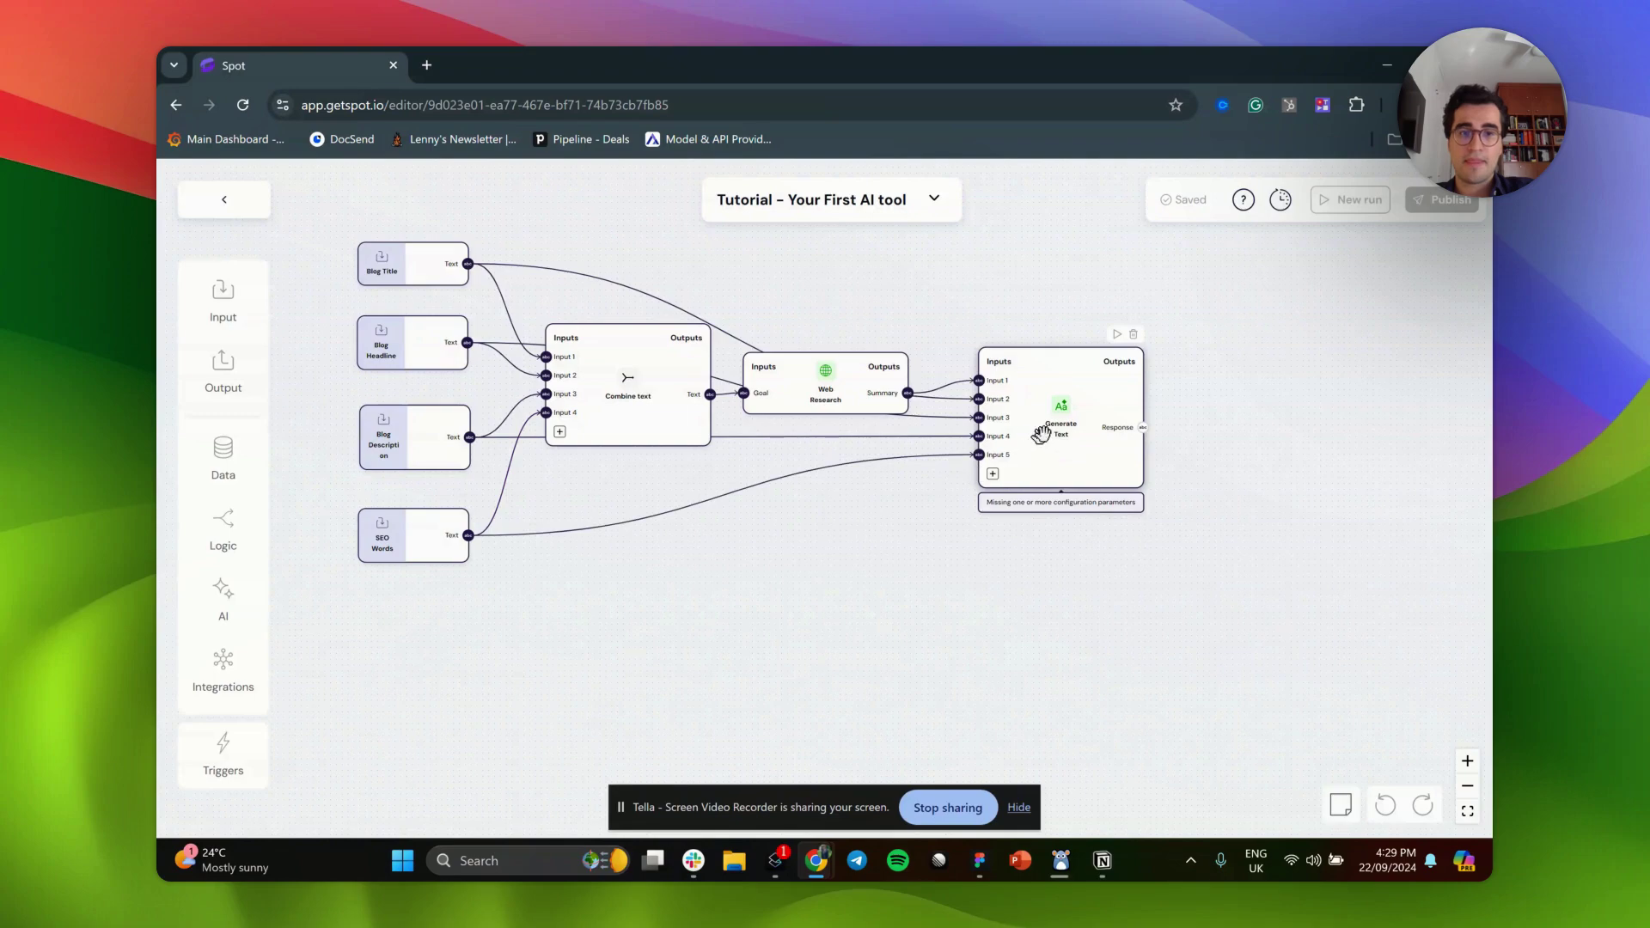
- Fill the Generate Text prompt with blog post instructions (up to 500 words) and ((Input 1)) to ((Input 5)) placeholders, starting a new paragraph at "title:"
left_click(1046, 434)
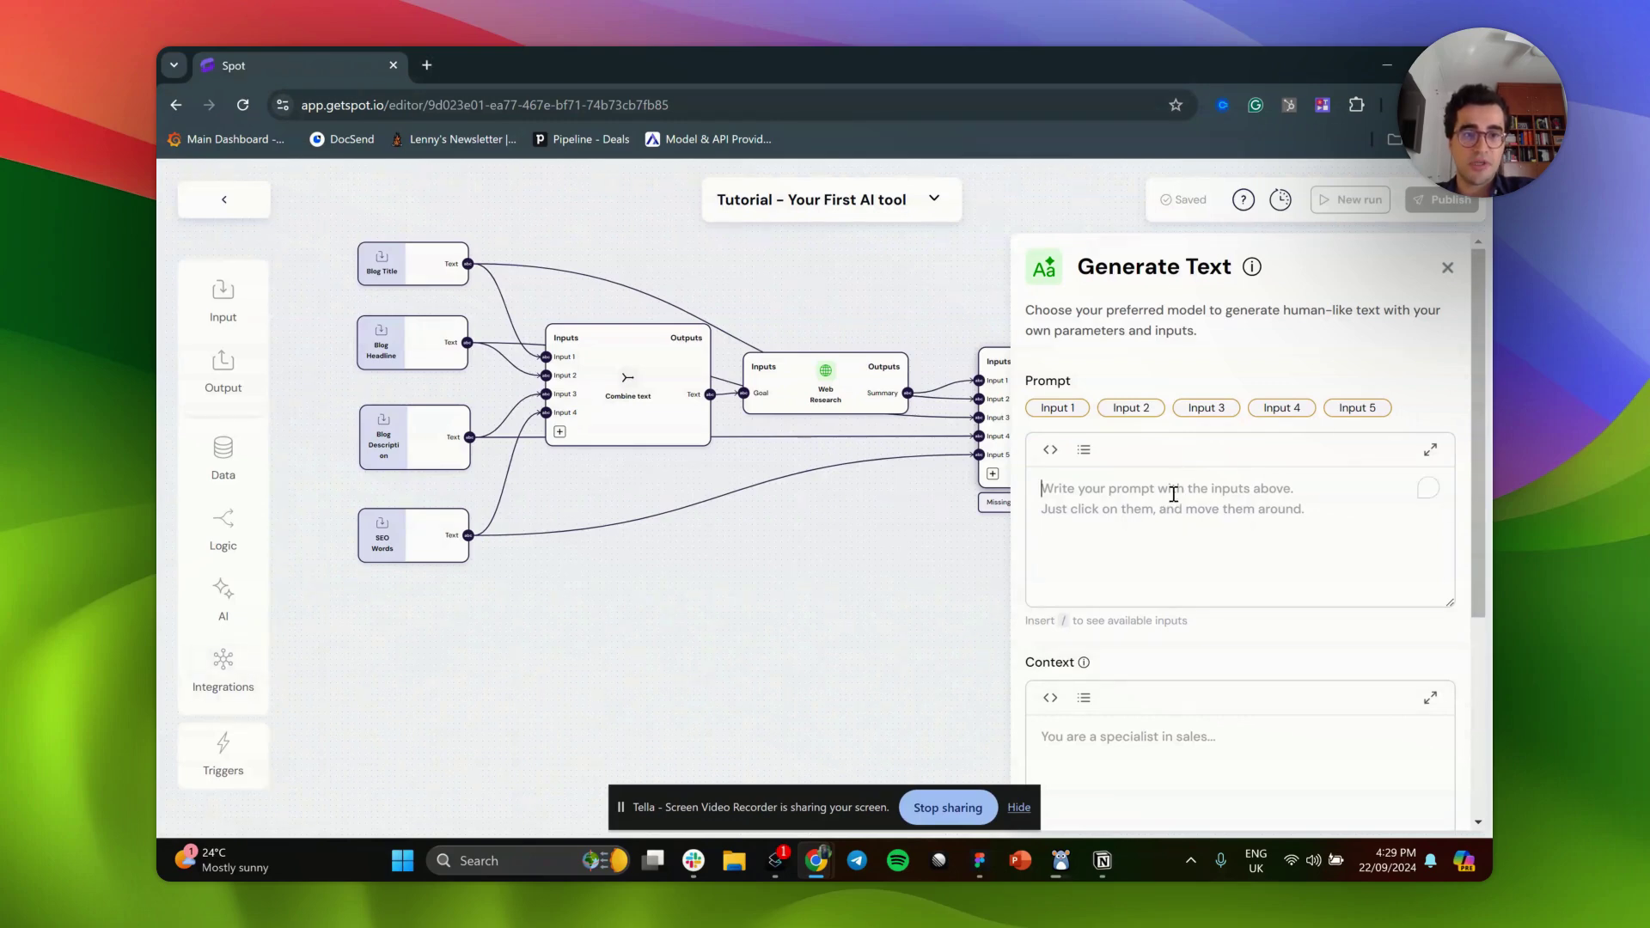
type("based on the following title, headline and description, write a blog post up to 500 words.  title: ((Input 1))  headline: ((Input 2))  description: ((Input 3))  Key SEO words: ((Input 4))  This is some research on the topic: ((Input 5))  You are an editorial assistant skilled at writing blog posts for companies.")
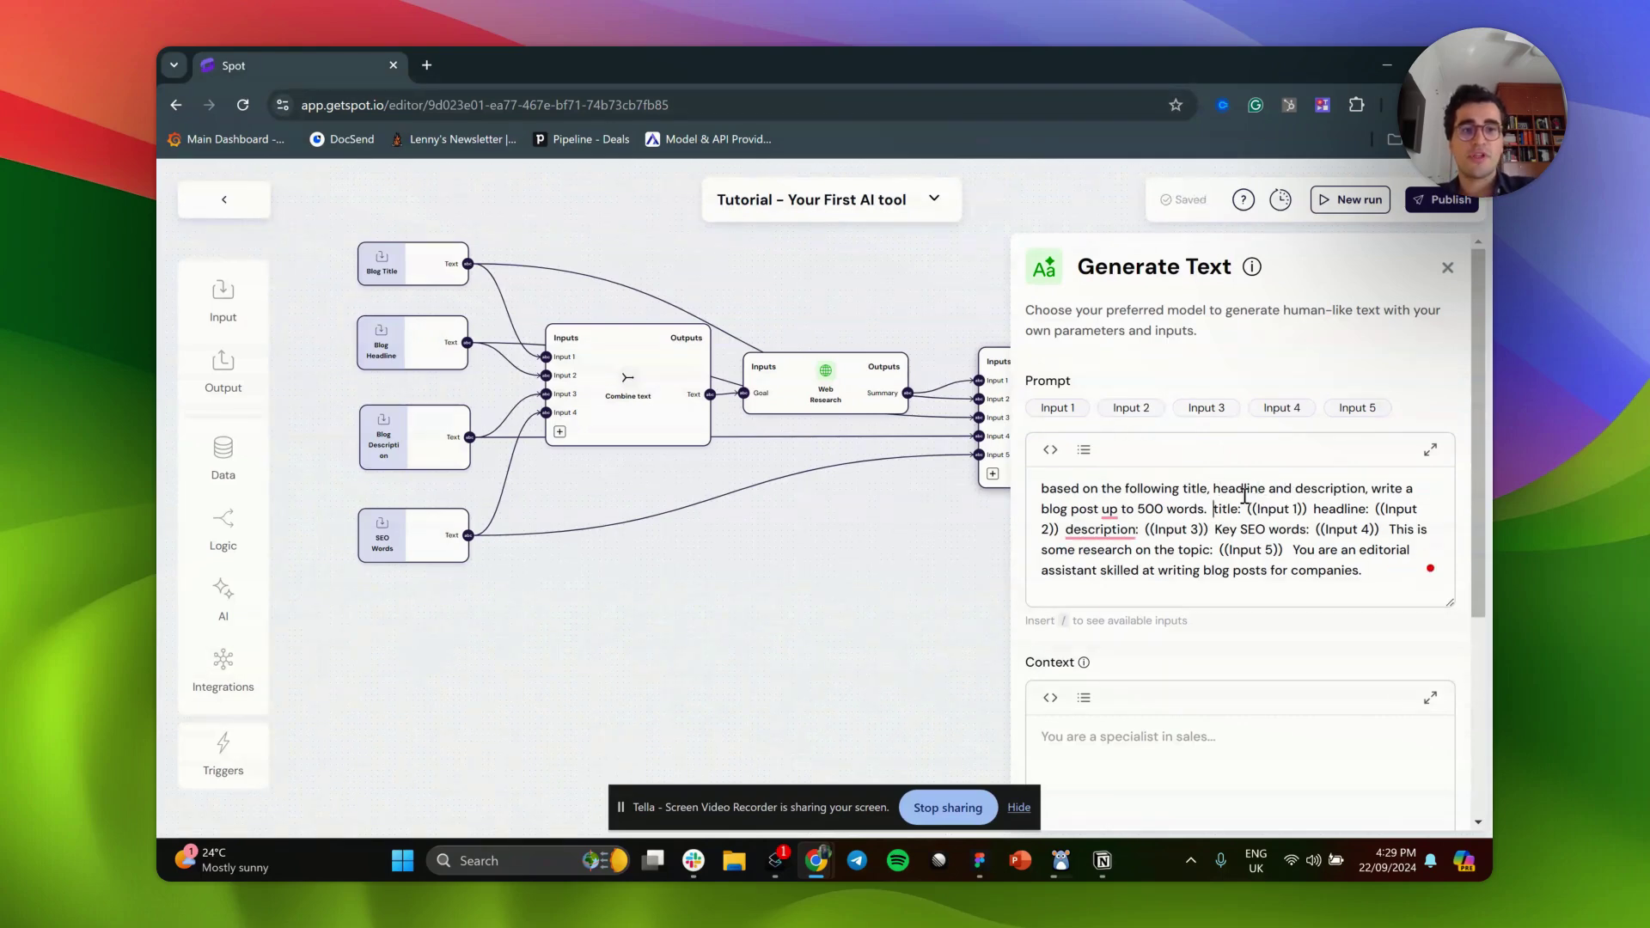
key("Return")
key("Return")
- Replace the plain-text ((Input 1)) after "title:" with the Input 1 variable and move "headline:" onto its own line
key("Right")
key("Right")
key("Right")
key("Right")
key("Right")
key("Right")
key("Right")
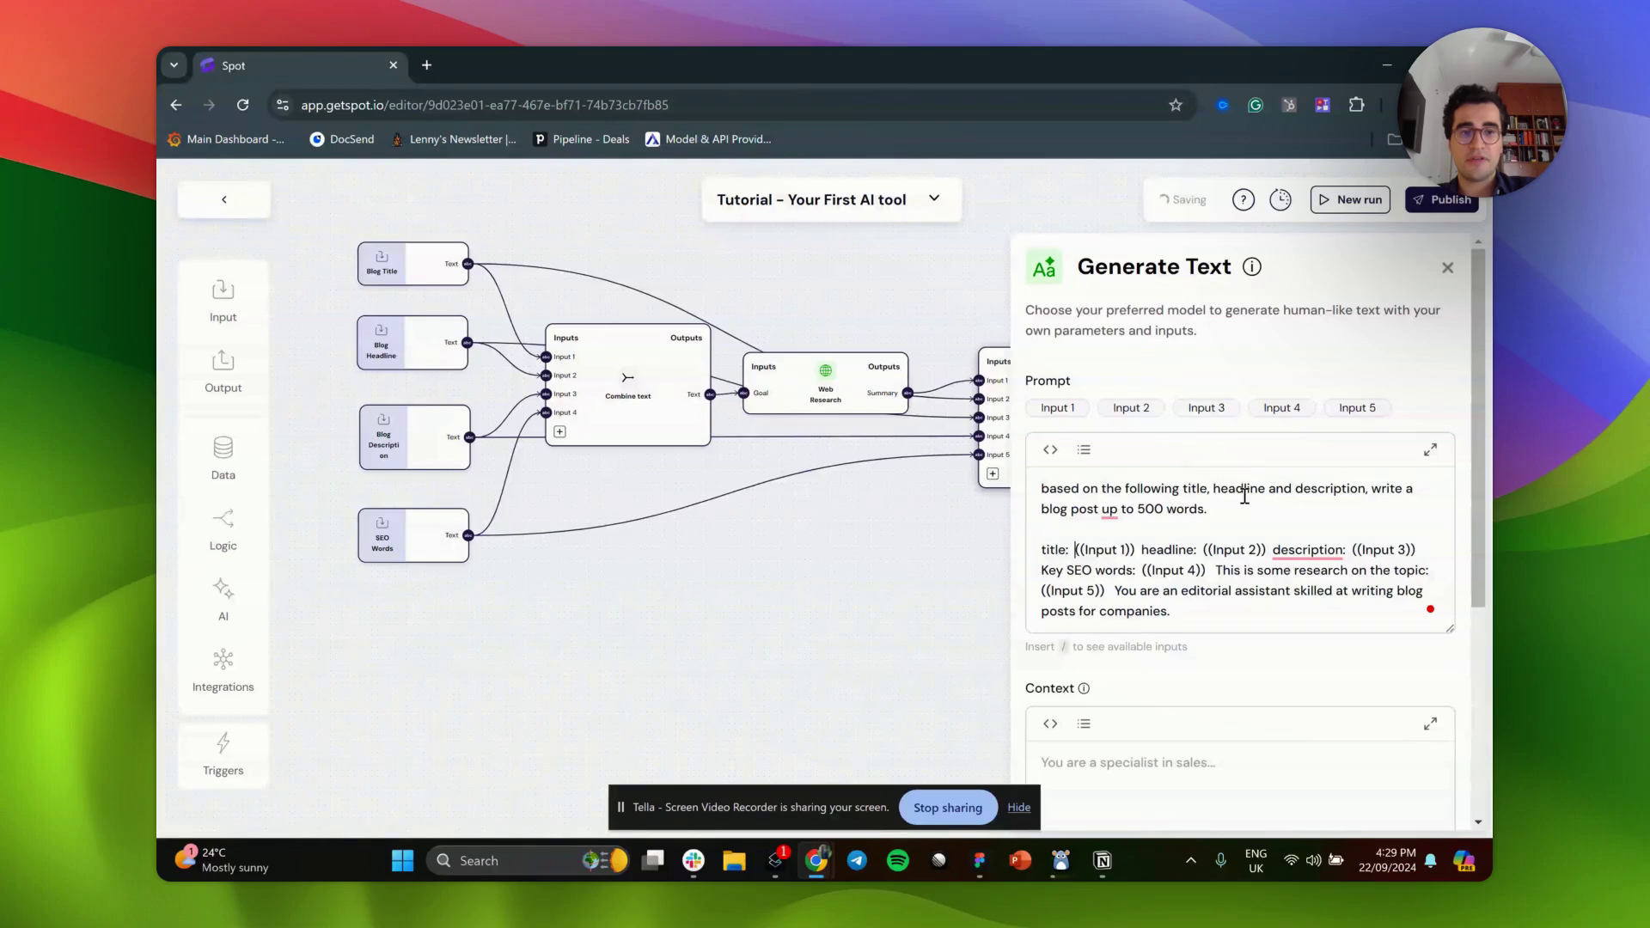
key("shift+Right")
key("shift+Right")
key("shift+Right")
key("shift+Right")
key("shift+Right")
key("shift+Right")
key("shift+Right")
key("shift+Right")
key("shift+Right")
key("shift+Right")
key("shift+Right")
key("shift+Right")
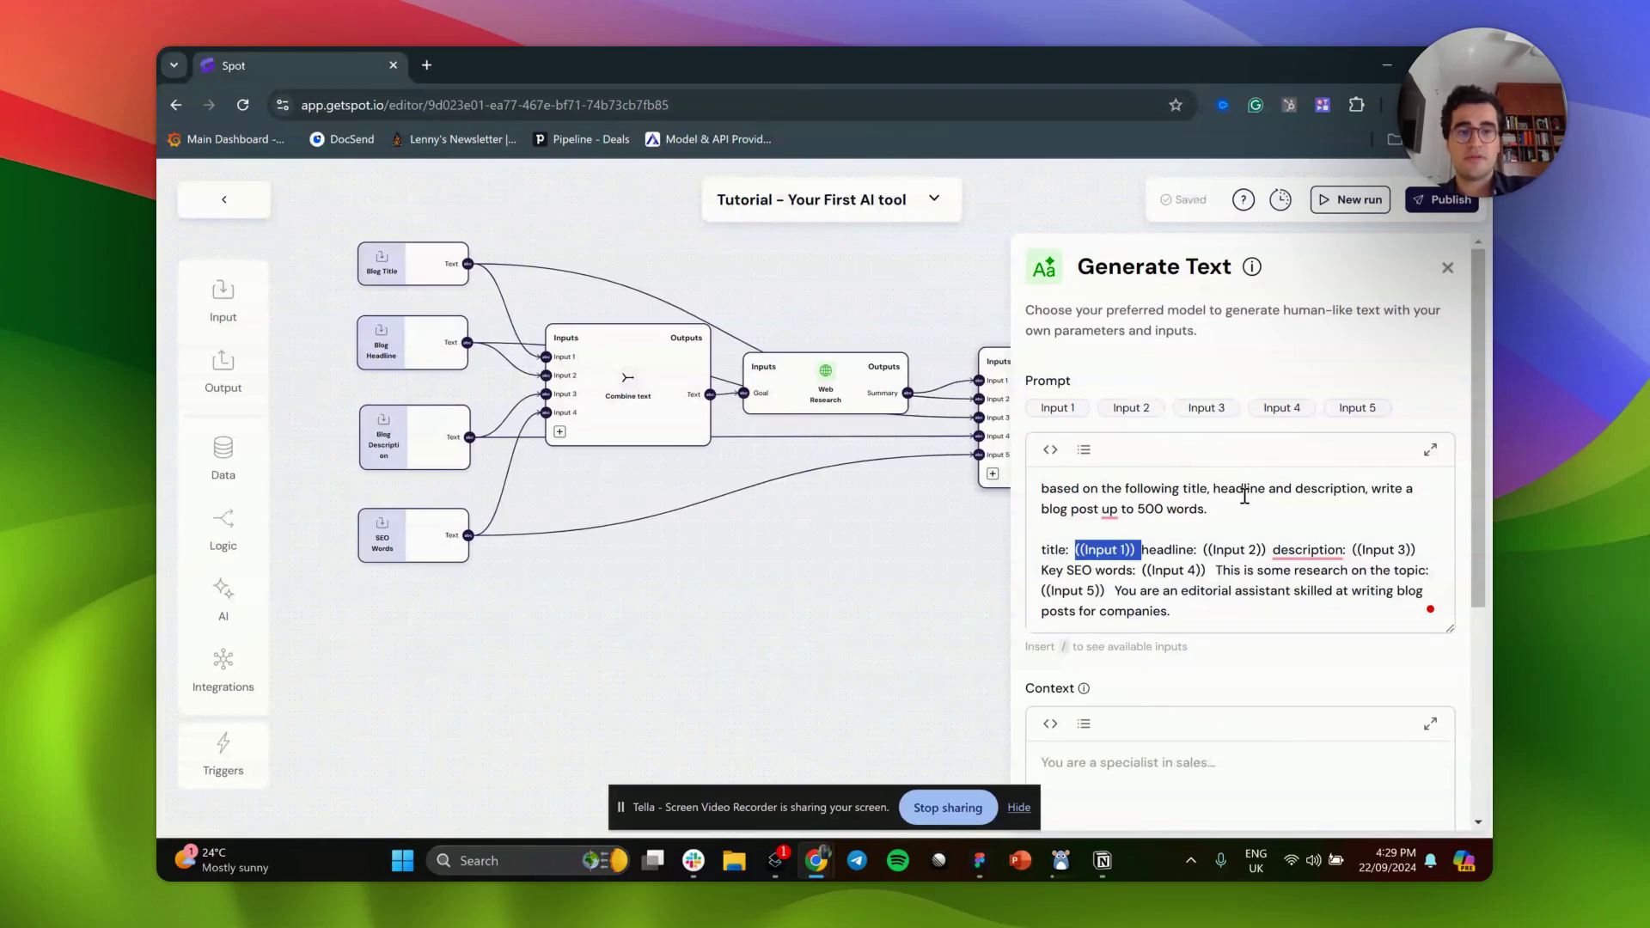
key("BackSpace")
key("Return")
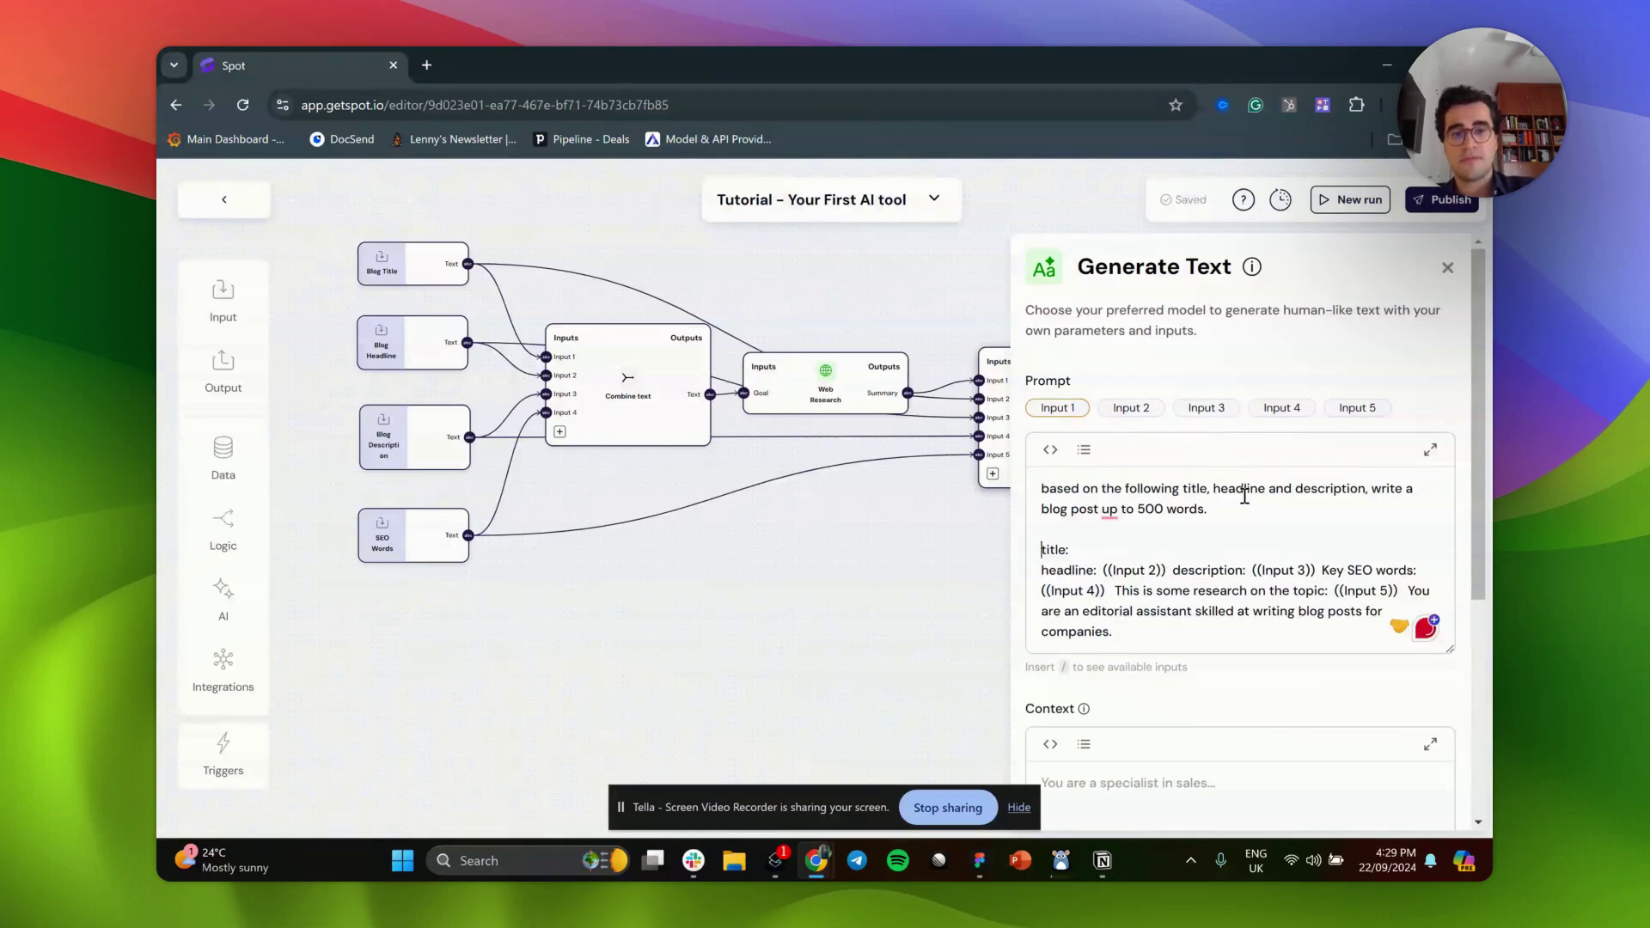
type("/")
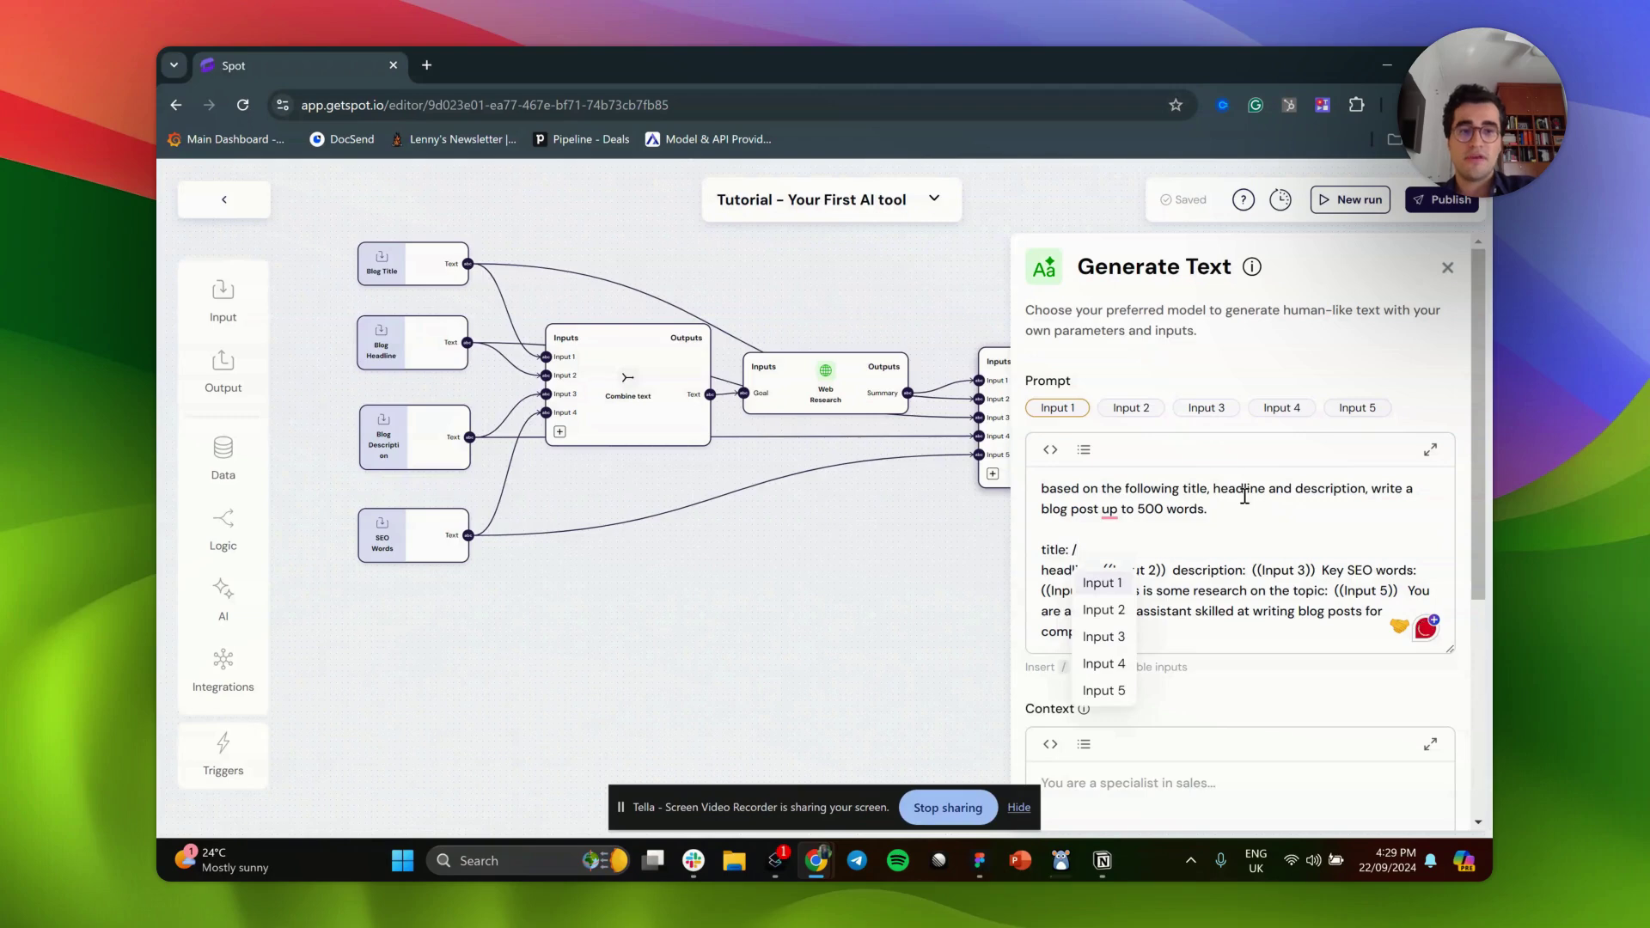
key("Return")
- Move "description:" onto its own line and delete the plain-text ((Input 2)) placeholder after "headline:"
left_click(1176, 572)
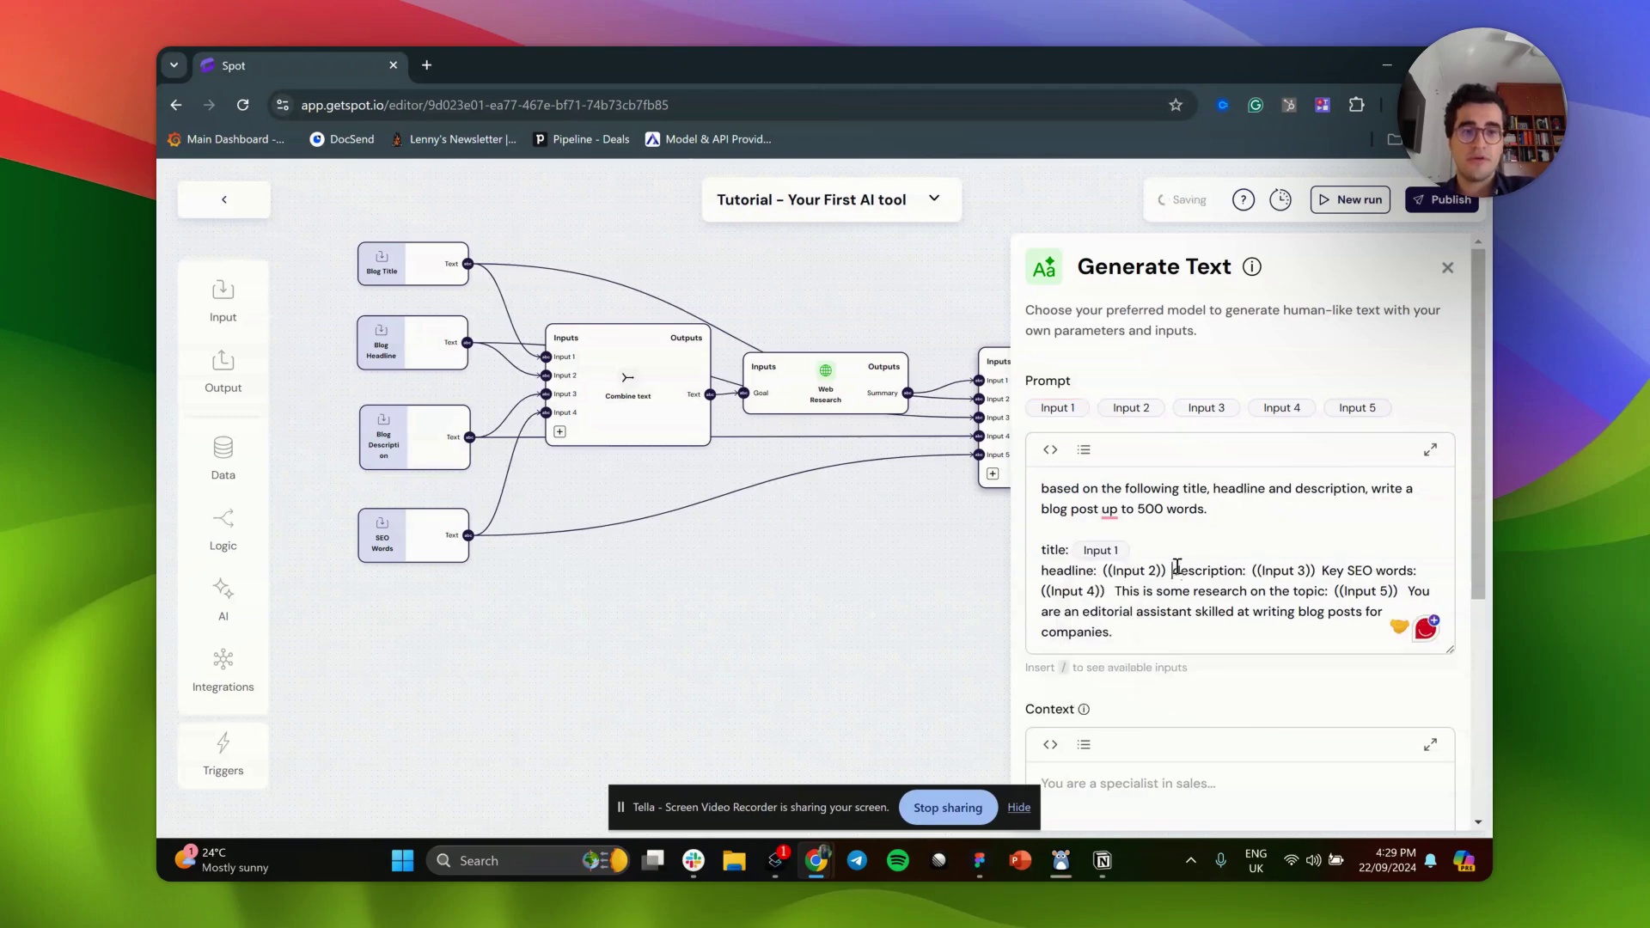
key("Return")
key("Right")
key("Right")
key("Right")
key("Right")
key("Right")
key("Right")
key("Right")
key("Right")
key("Right")
key("Right")
key("Right")
key("Right")
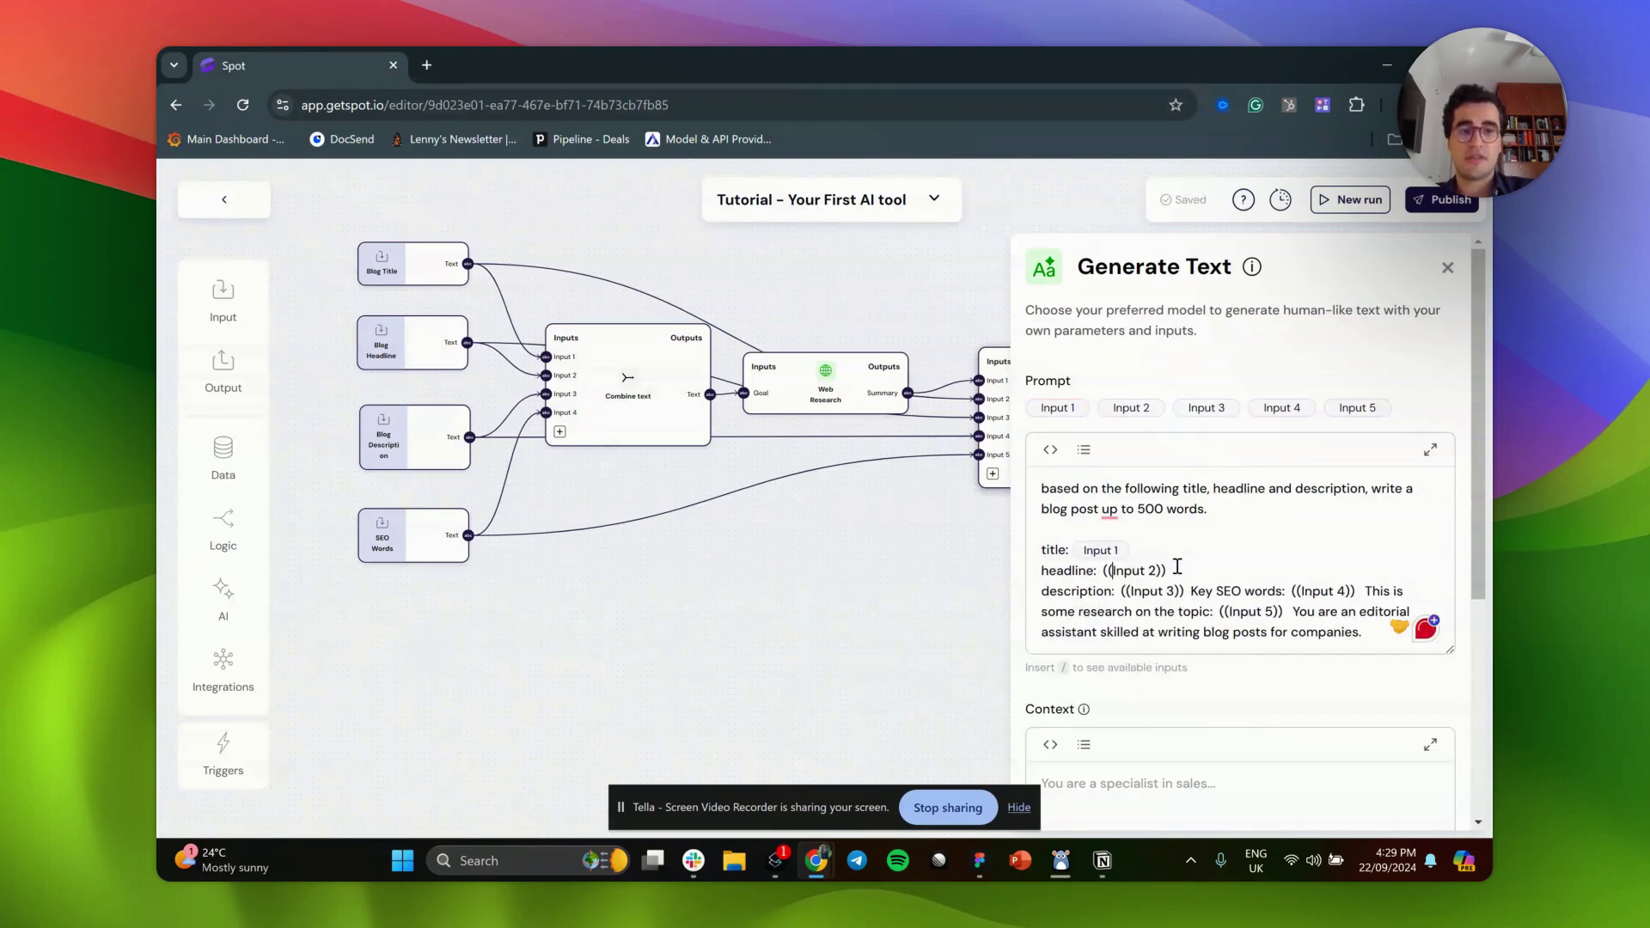
key("shift+Right")
key("shift+Right")
key("shift+Right")
key("shift+Right")
key("shift+Right")
key("shift+Right")
key("shift+Right")
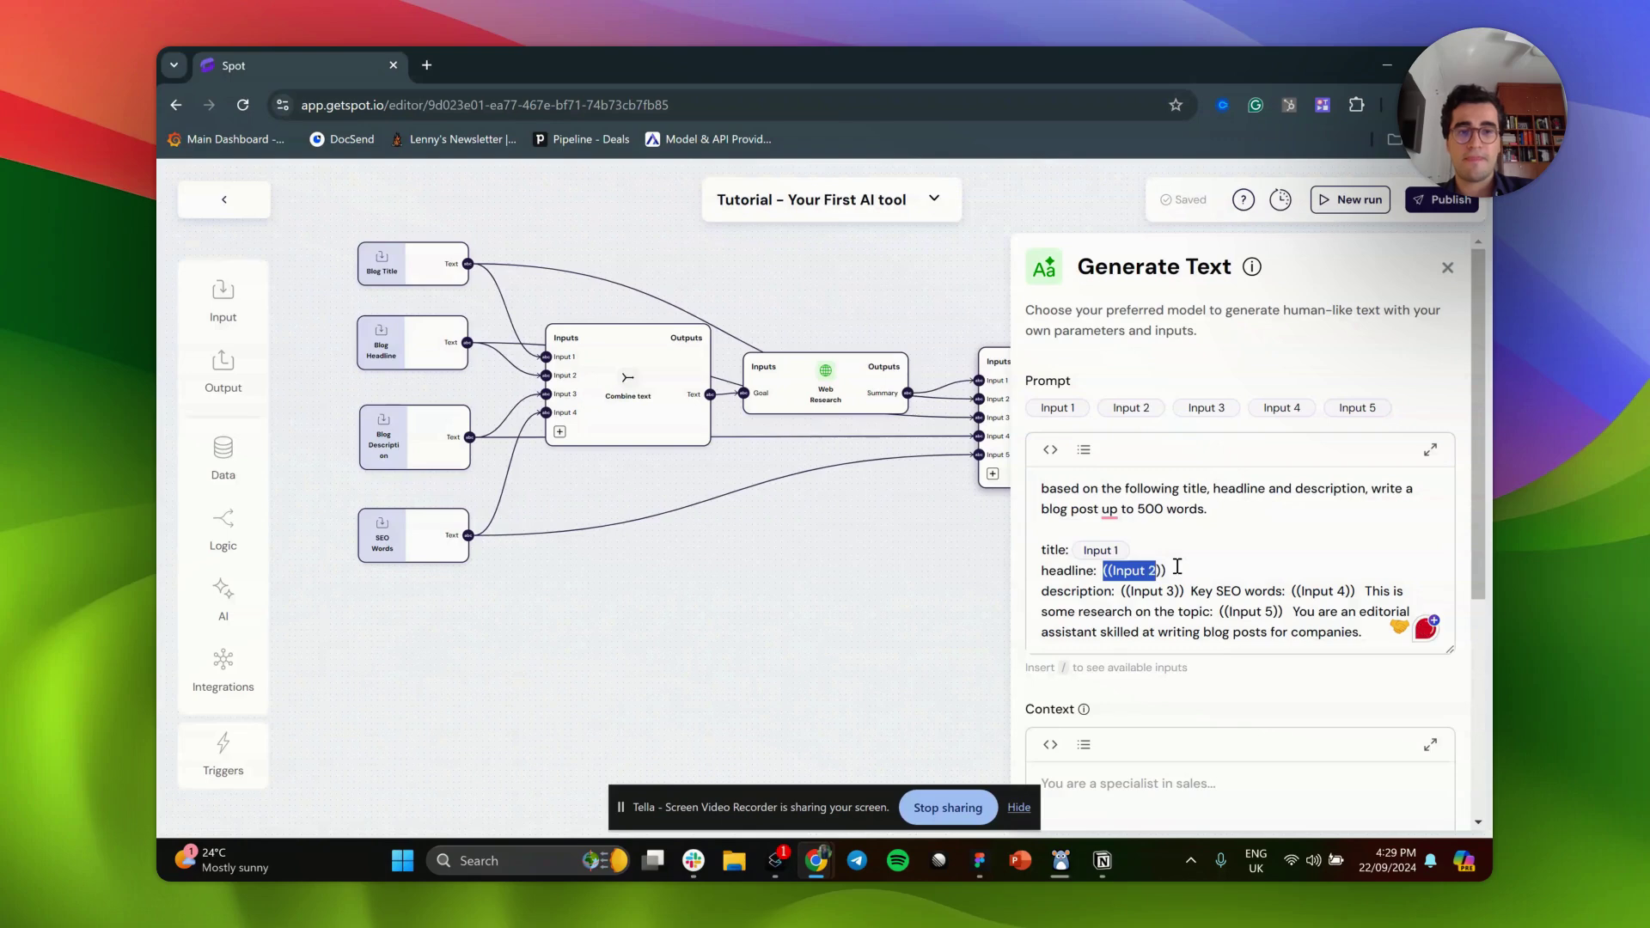
key("BackSpace")
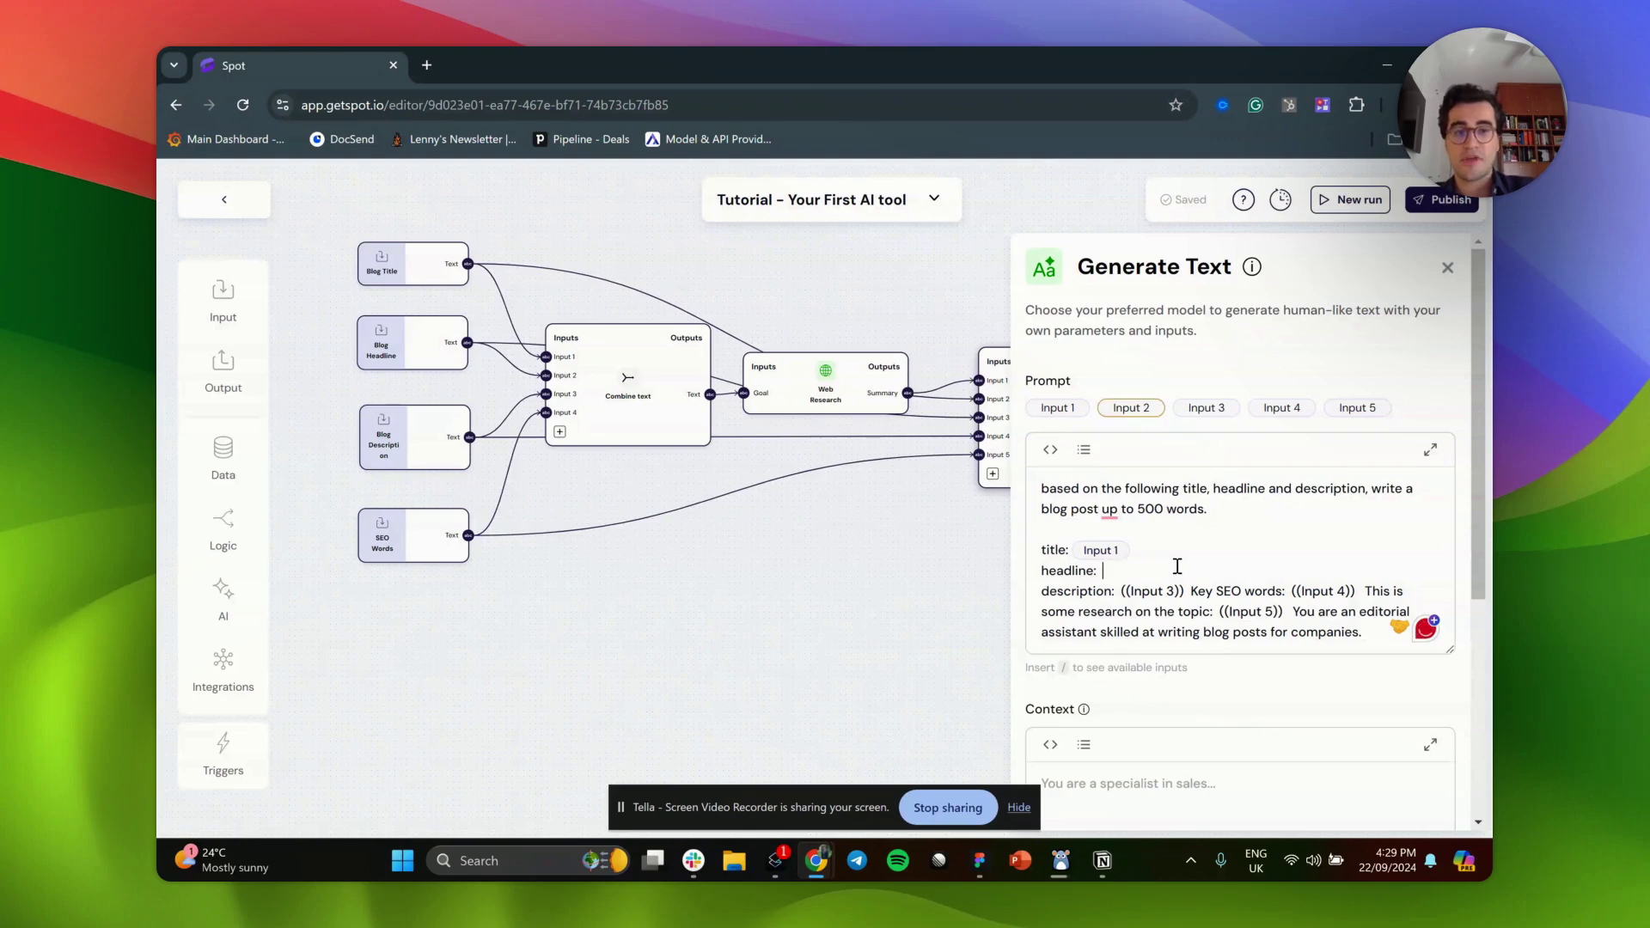
- Change the variable after "title:" to Input 2 and insert the Input 3 variable after "headline:"
key("BackSpace")
type("/")
key("Down")
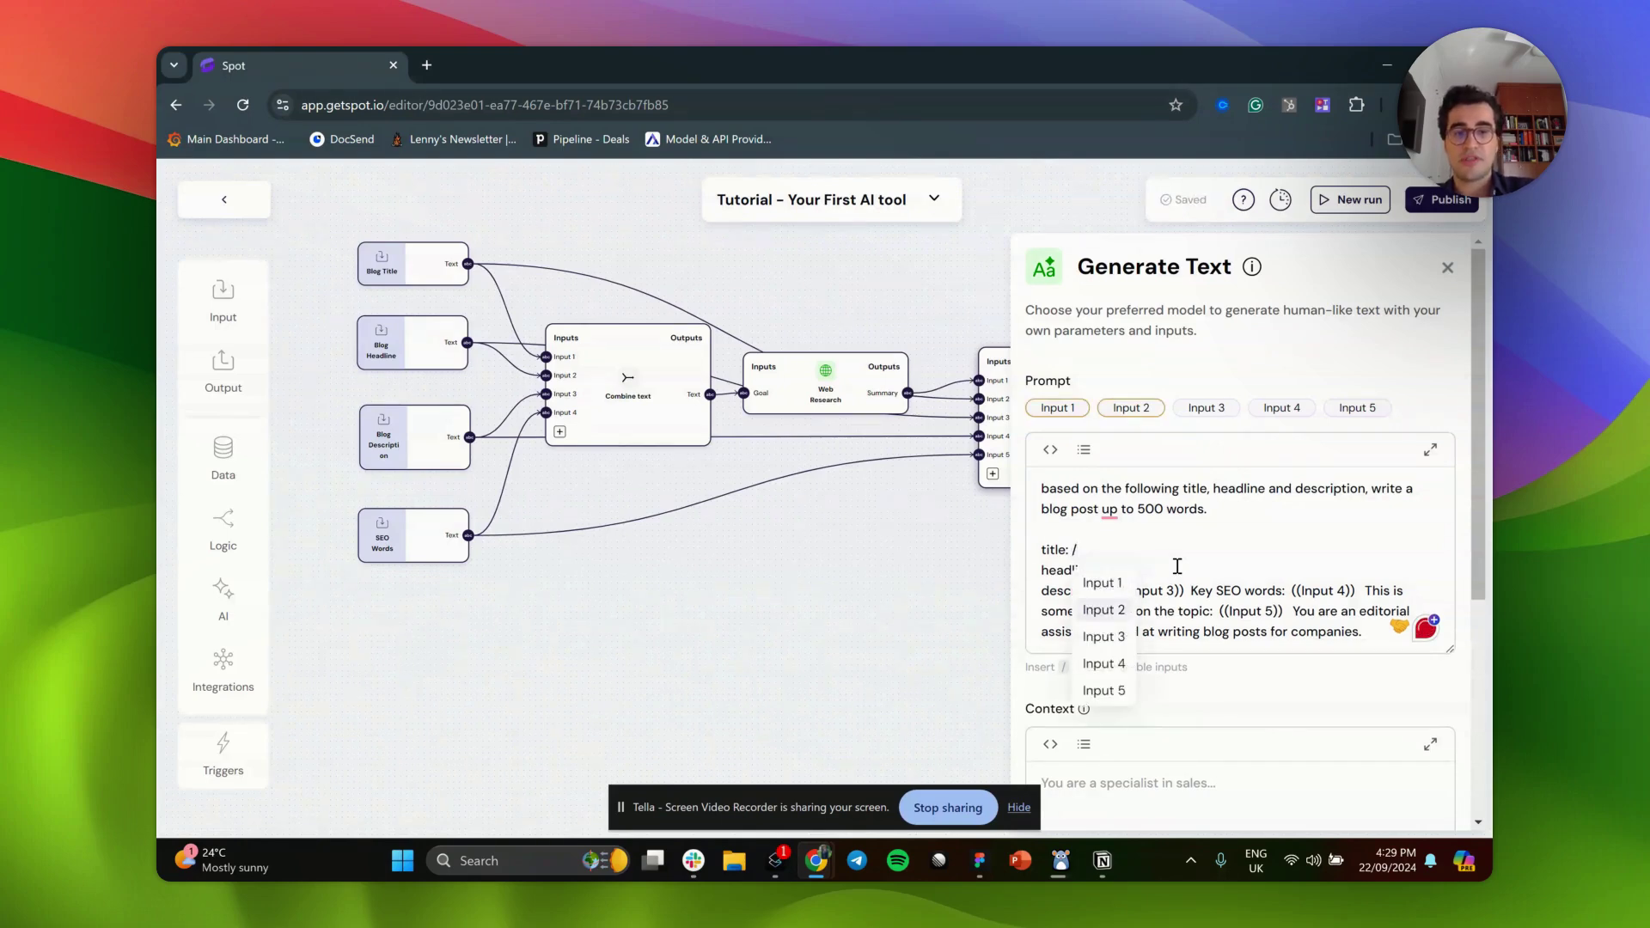
key("Return")
type("/")
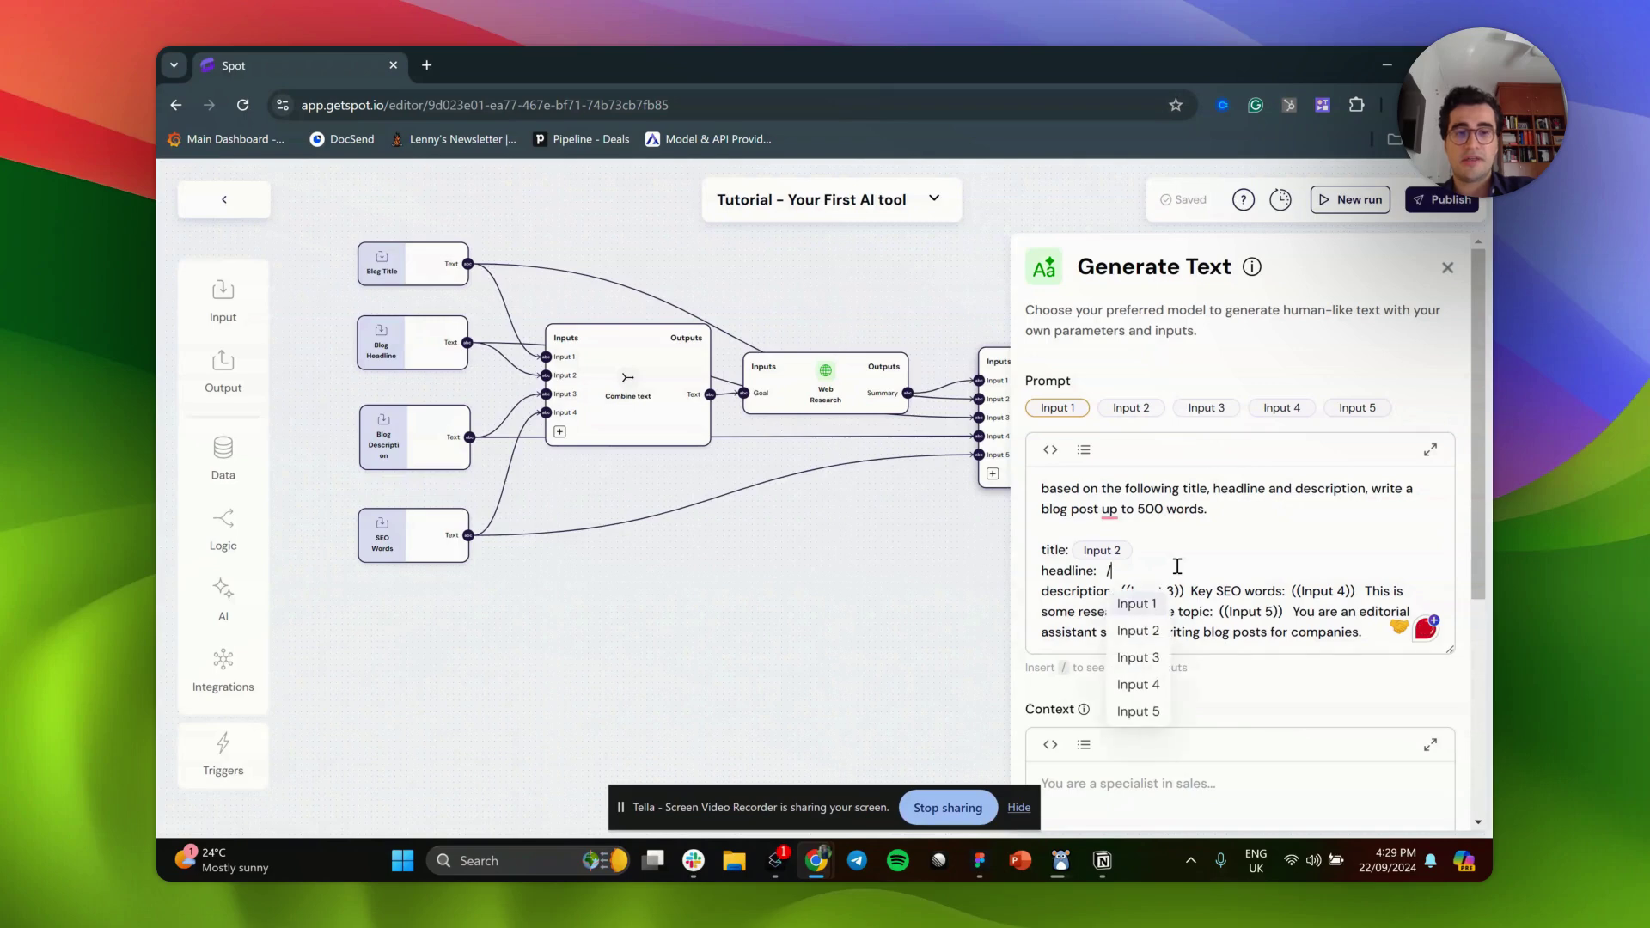
key("Down")
key("Down")
key("Down")
key("Up")
key("Return")
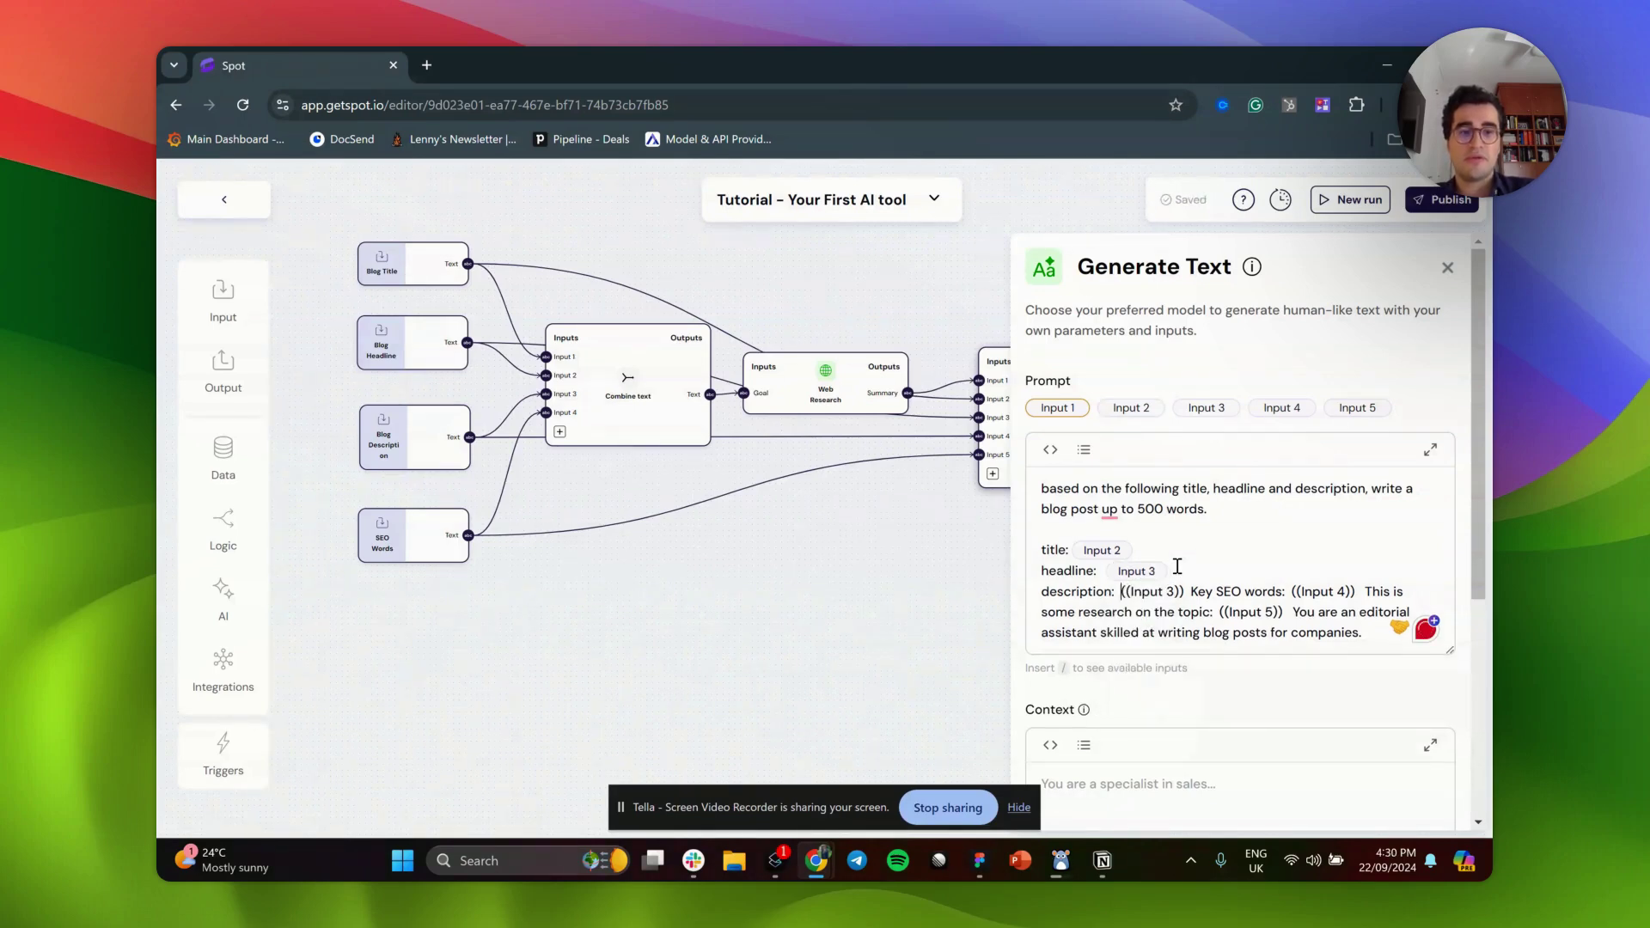
- Replace the plain-text ((Input 3)) placeholder after "description:" with the Input 4 variable
key("shift+Right")
key("shift+Right")
key("shift+Right")
key("shift+Right")
key("shift+Right")
key("shift+Right")
key("shift+Right")
key("shift+Right")
key("shift+Right")
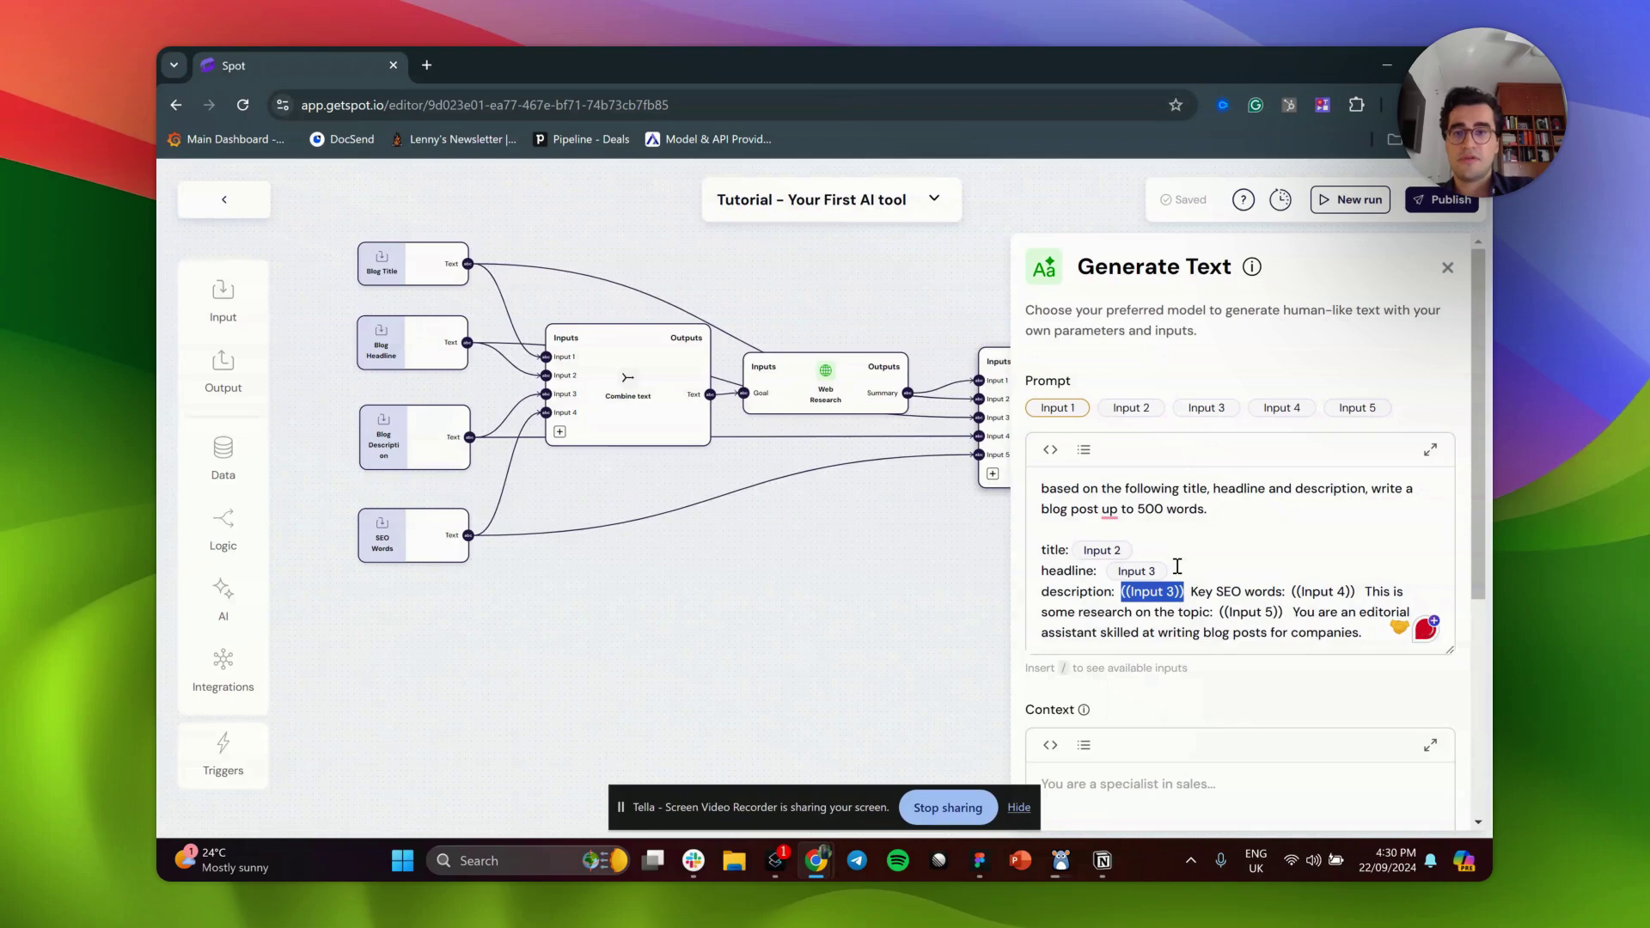
type("/inp")
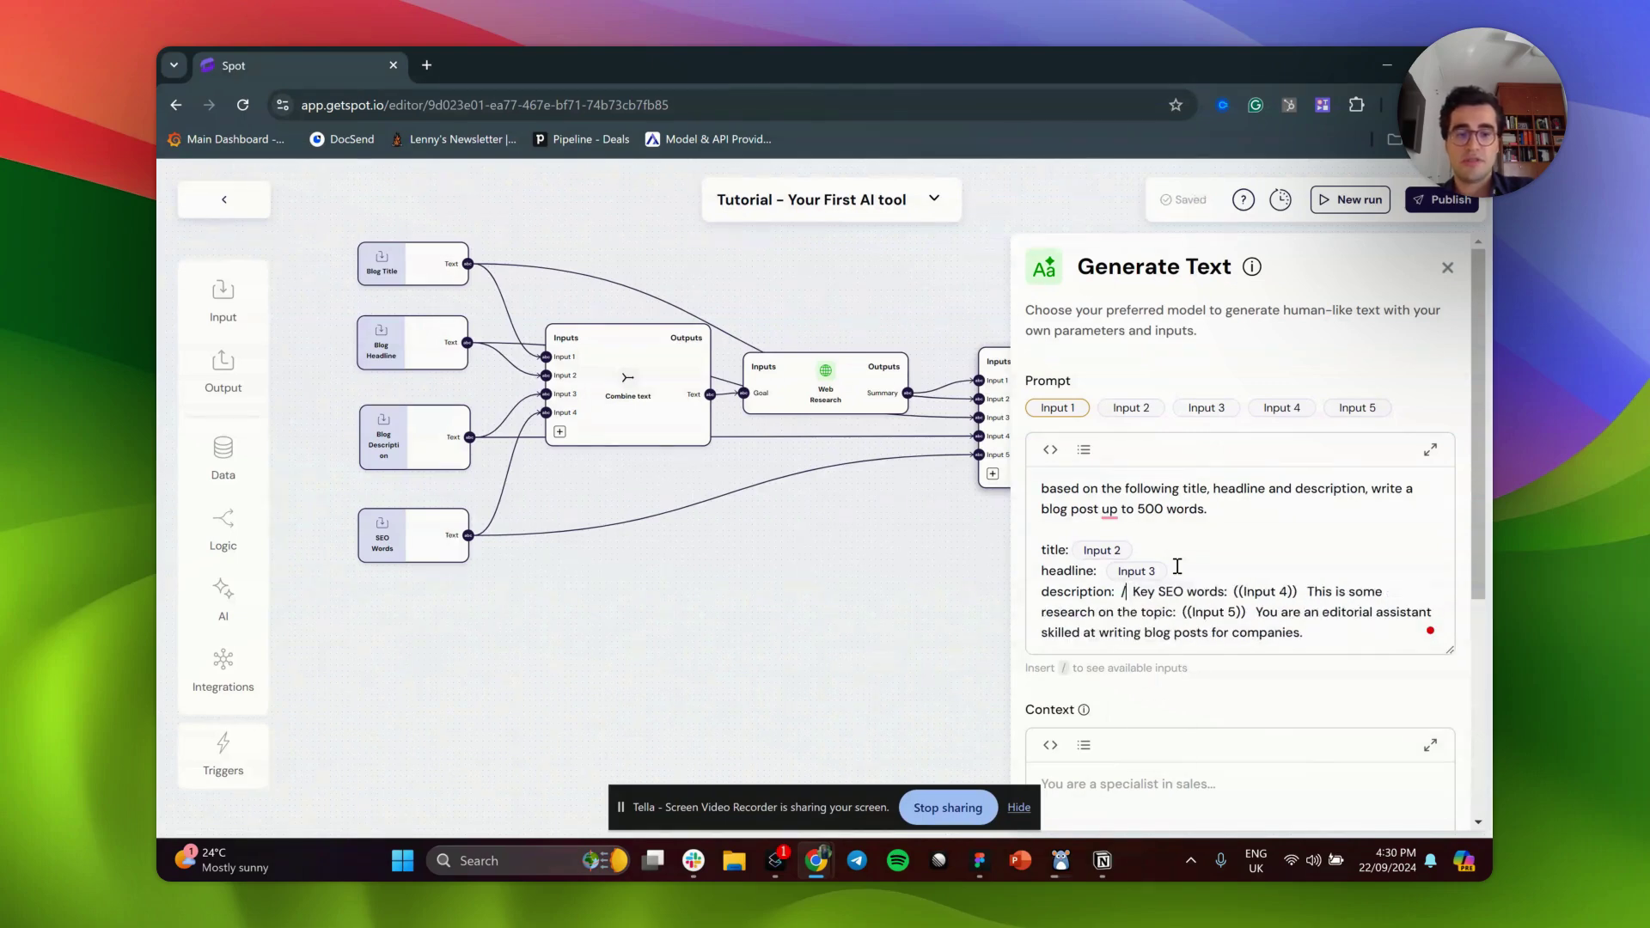
key("Down")
key("Down")
key("Down")
key("Return")
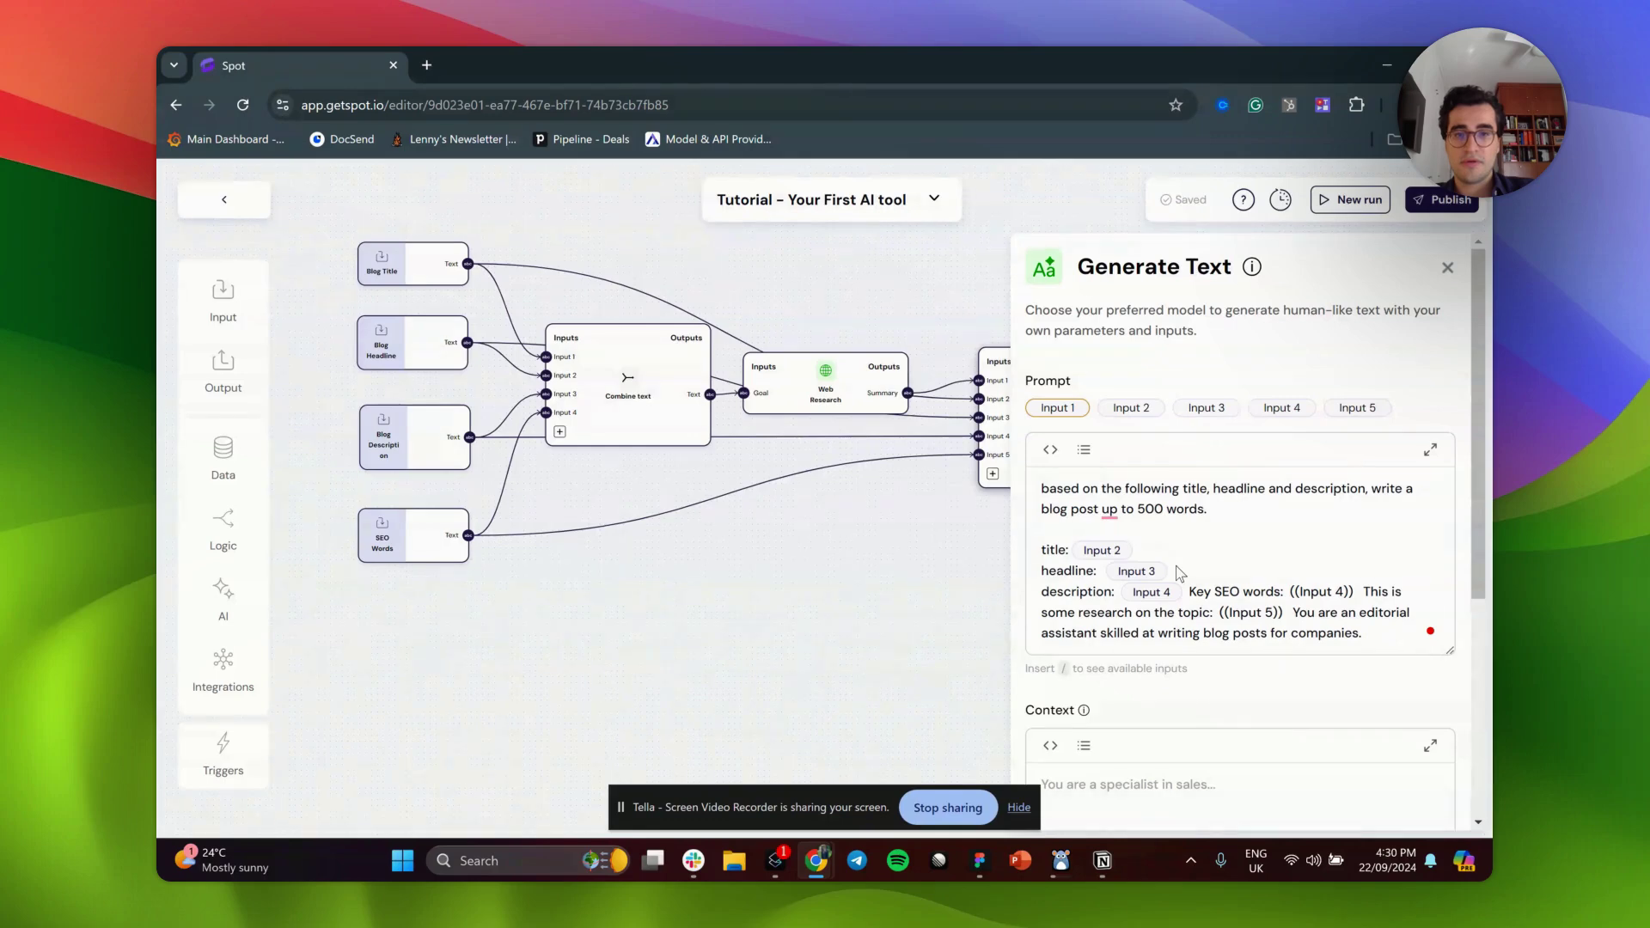
- Move "Key SEO words:" onto its own line below the description in the prompt
key("Right")
key("Right")
key("Right")
key("Right")
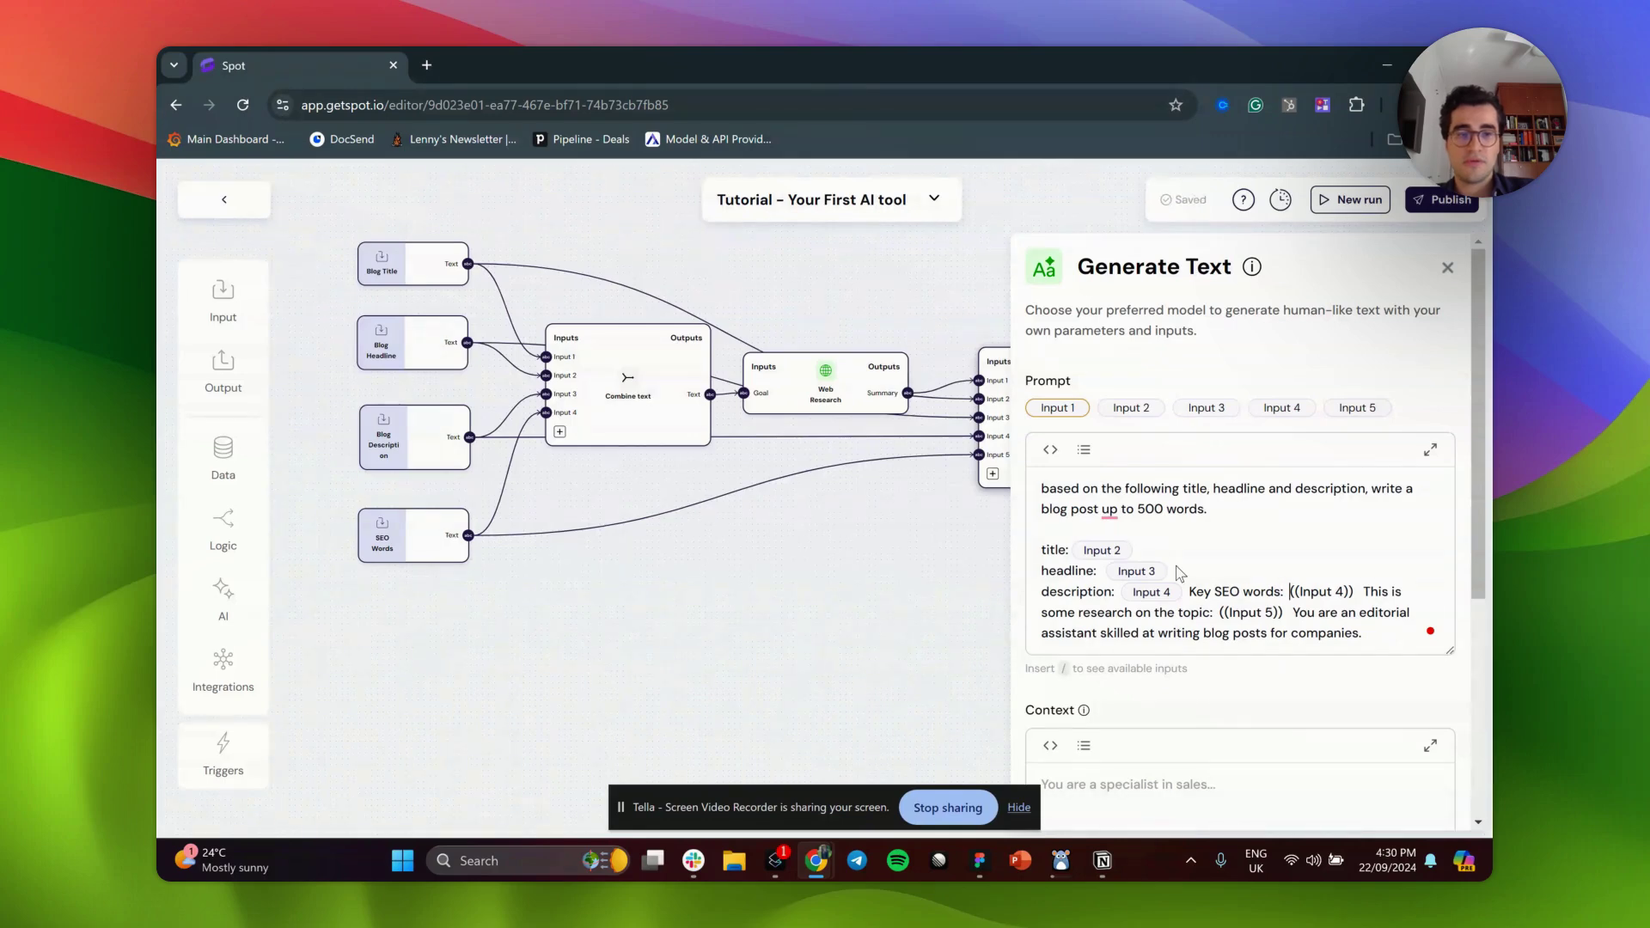
key("Left")
key("Left")
key("Left")
key("Left")
key("Left")
key("Left")
key("Left")
key("Left")
key("Return")
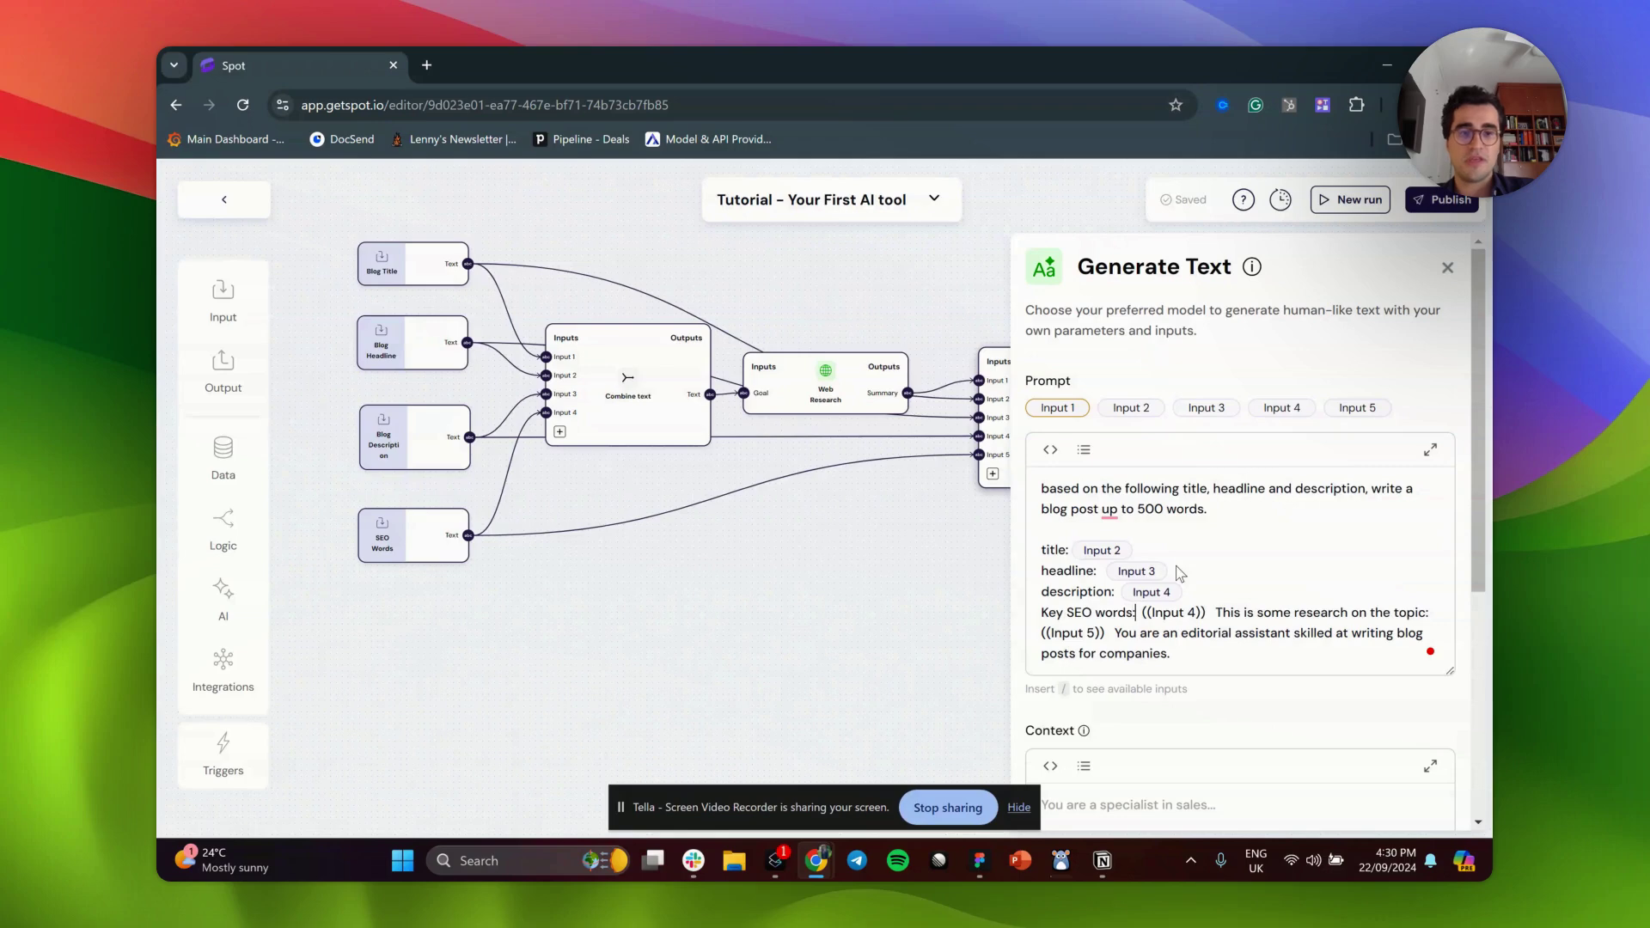
- Replace the plain-text ((Input 4)) placeholder after "Key SEO words:" with the Input 5 variable
key("shift+Right")
key("shift+Right")
key("shift+Right")
key("shift+Right")
key("shift+Right")
key("shift+Right")
key("shift+Right")
key("shift+Right")
key("shift+Right")
key("shift+Right")
key("shift+Right")
key("shift+Right")
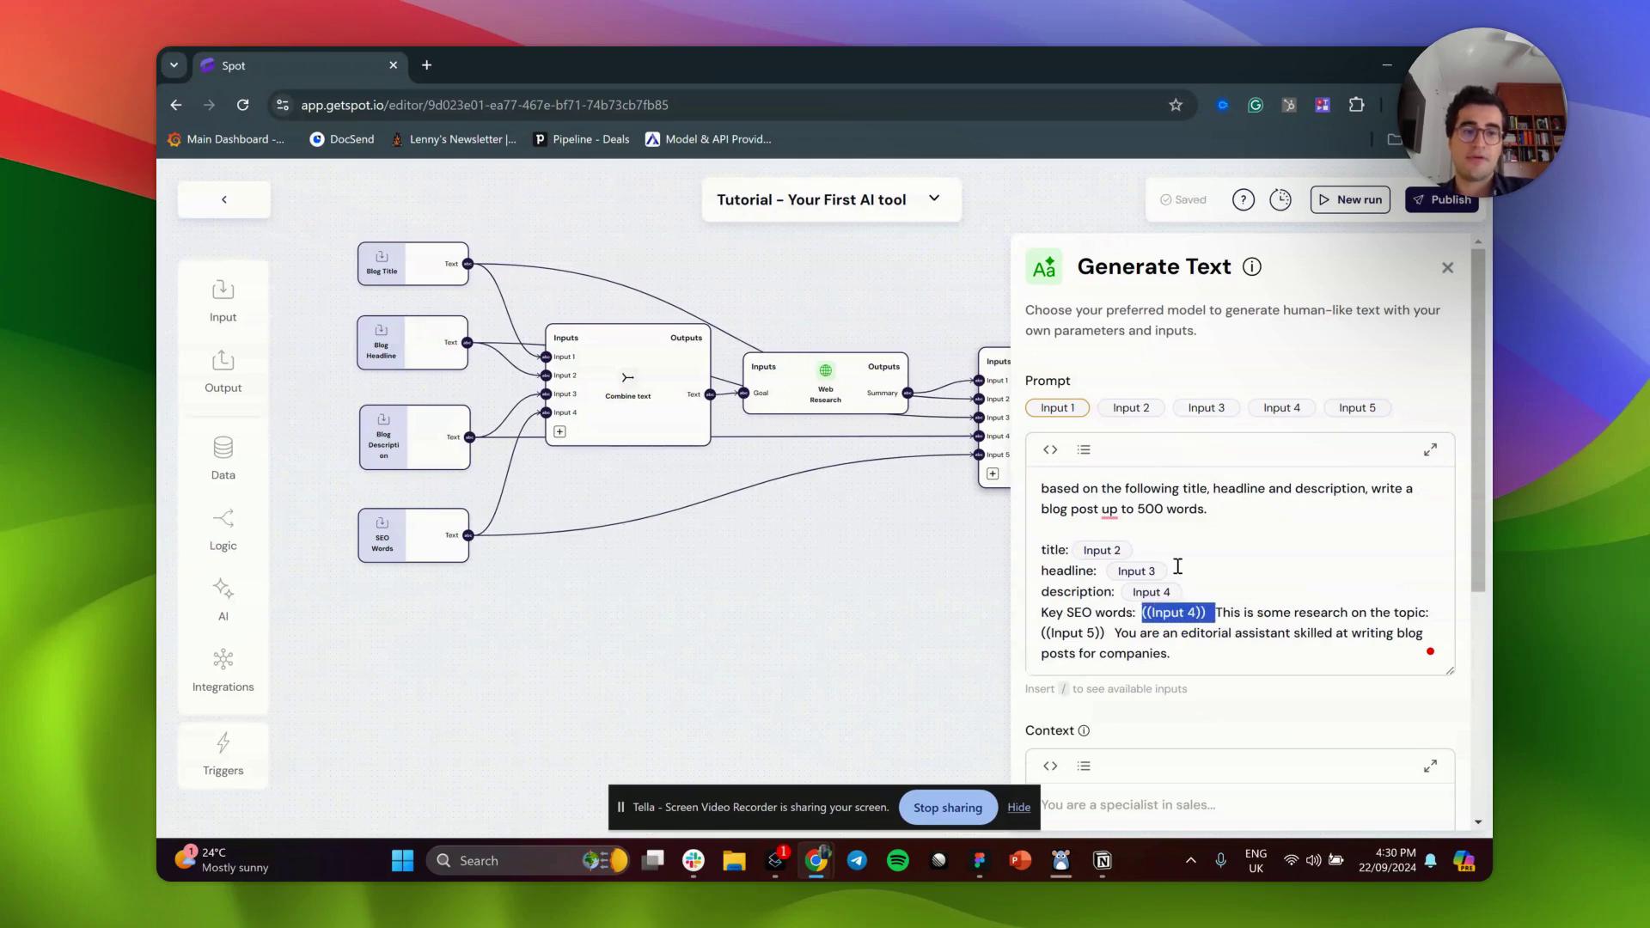
type("/inp")
key("Down")
key("Down")
key("Down")
key("Down")
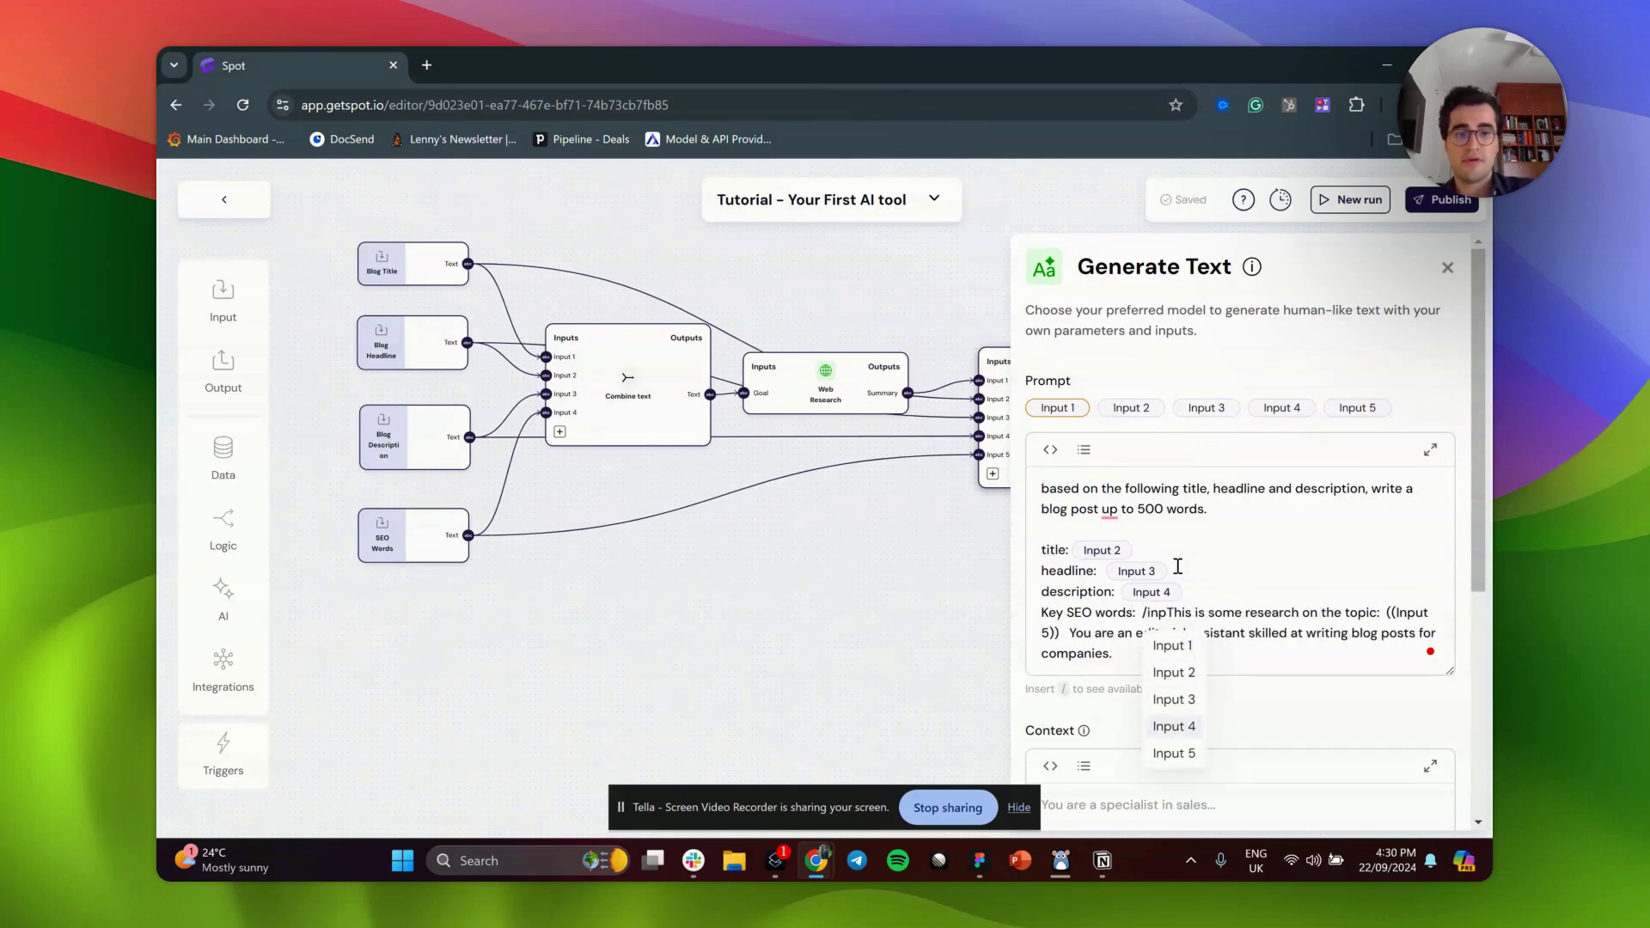
key("Return")
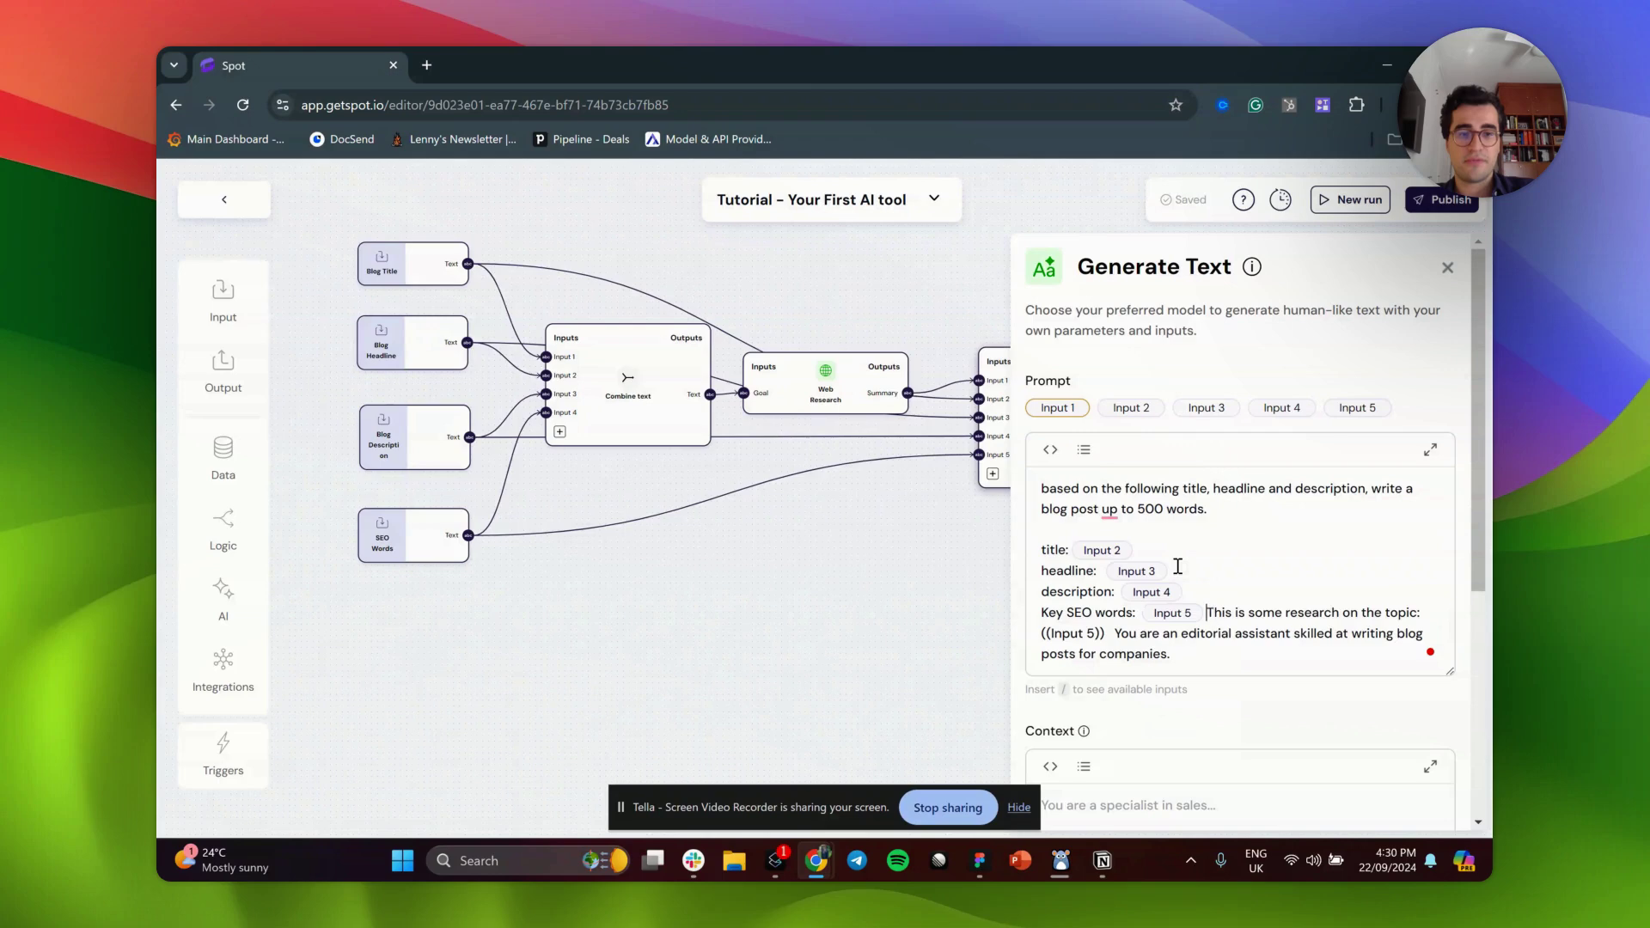
- Move "This is some research on the topic:" onto its own line below the key SEO words
key("Return")
key("Return")
type("#")
key("BackSpace")
key("BackSpace")
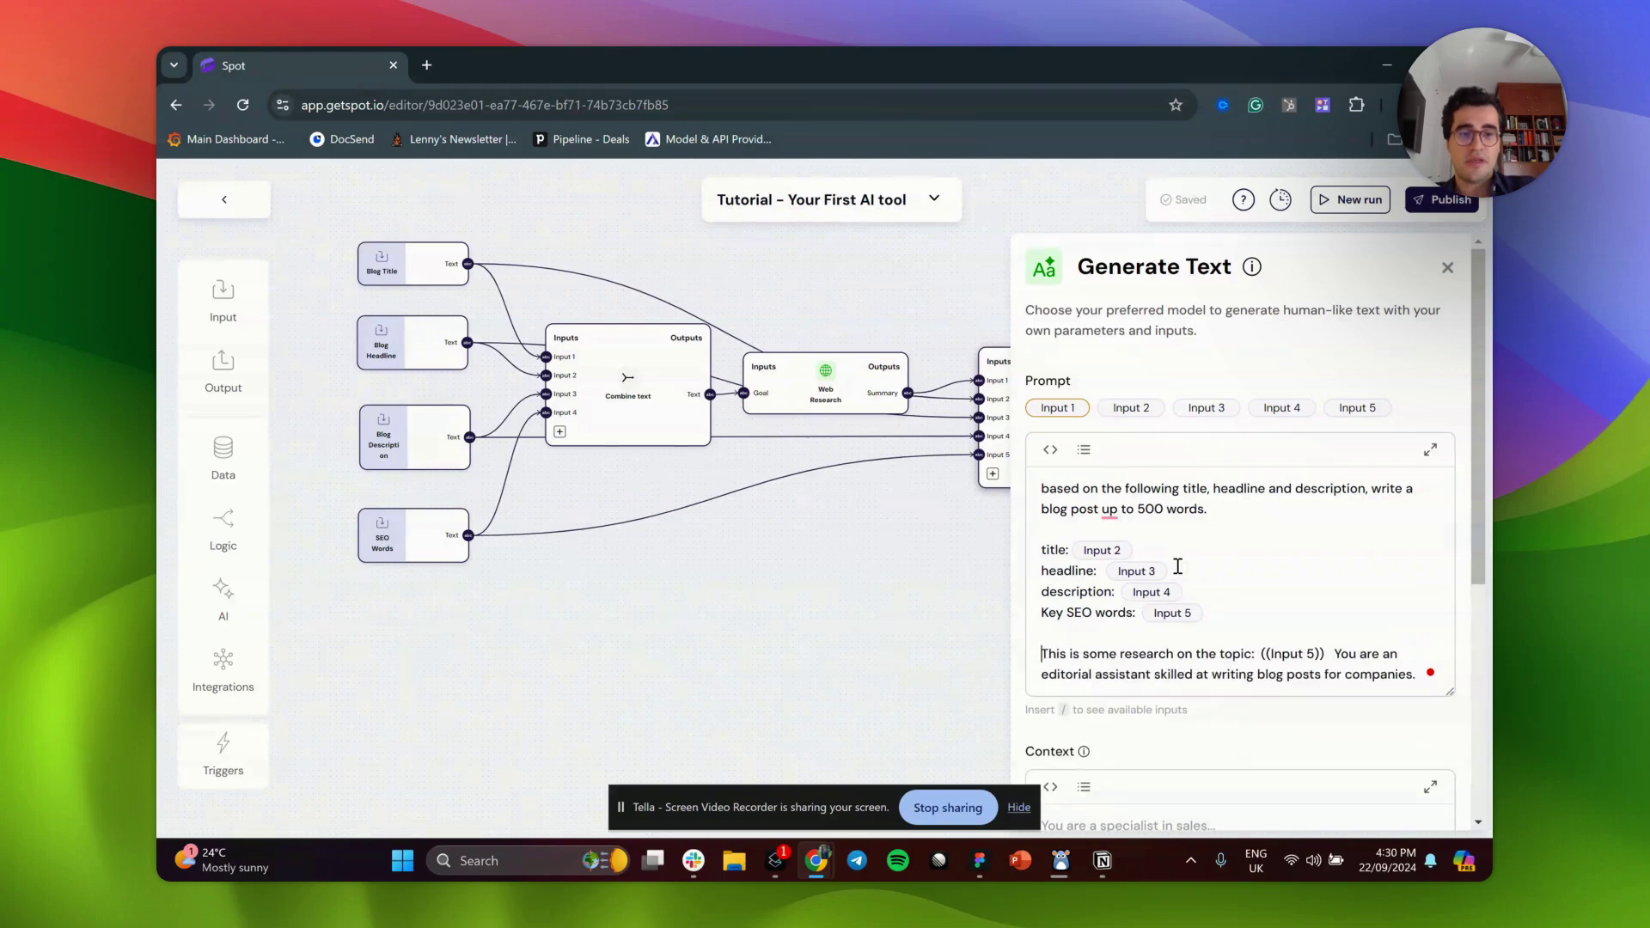
- Replace the plain-text ((Input 5)) with the Input 1 variable and move "You are an editorial assistant" into a new paragraph after a blank line
key("ctrl+Right")
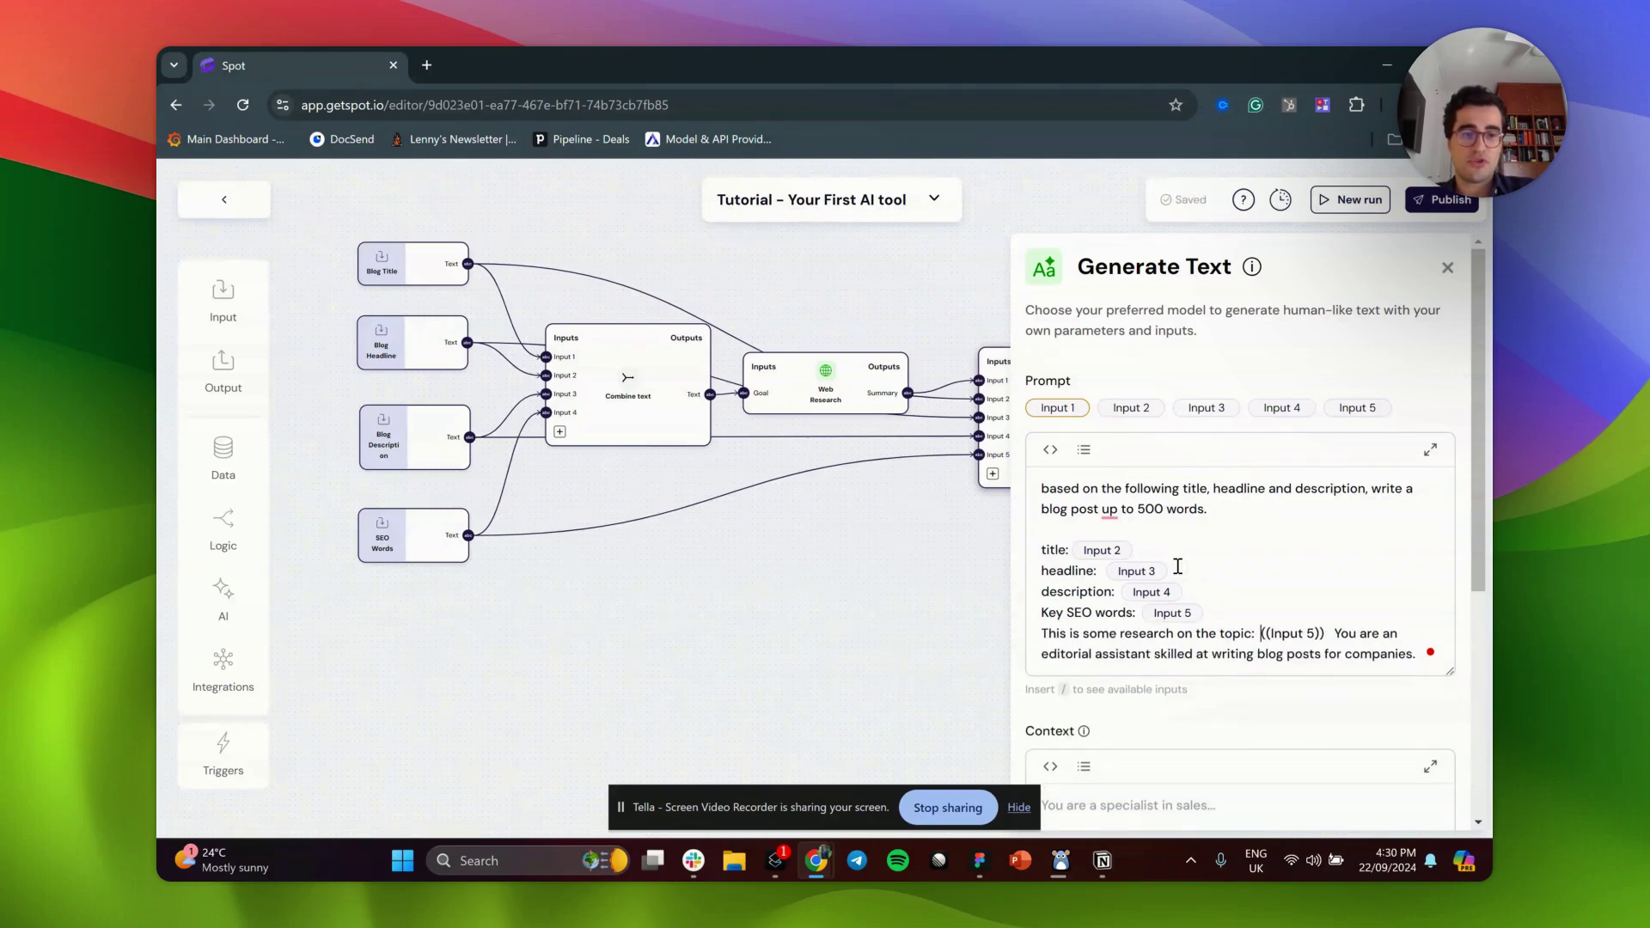
key("shift+Left")
key("shift+Left")
key("shift+Left")
key("shift+Left")
key("shift+Left")
key("shift+Left")
key("shift+Left")
key("shift+Left")
key("shift+Left")
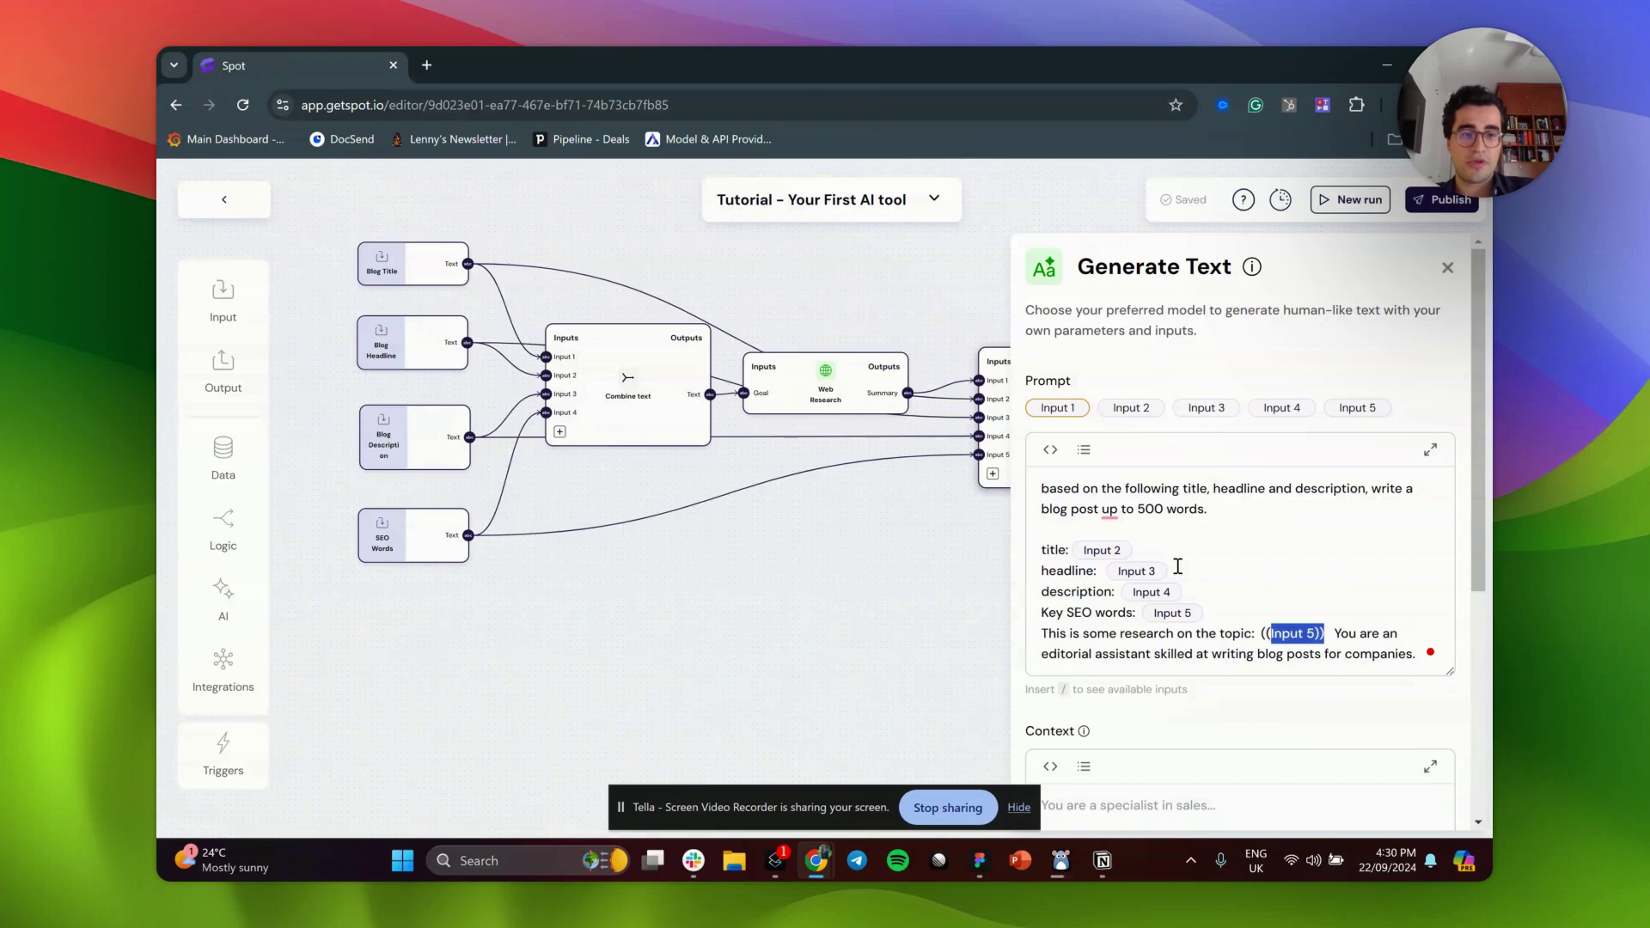
type("/i")
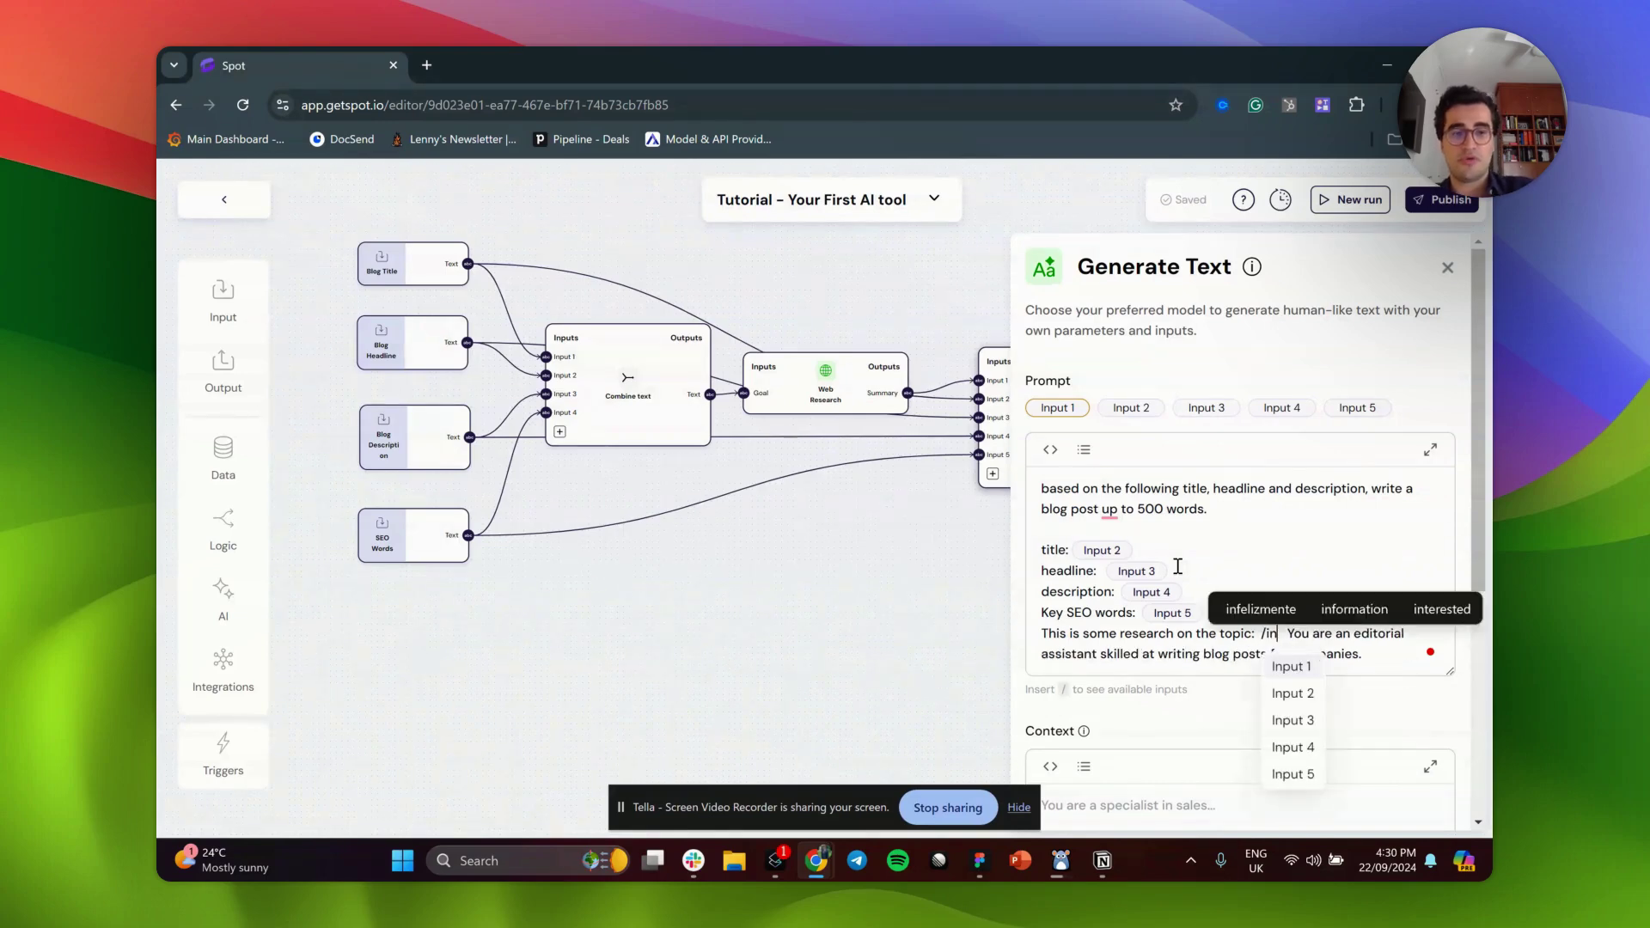
key("Return")
key("Return")
key("Return")
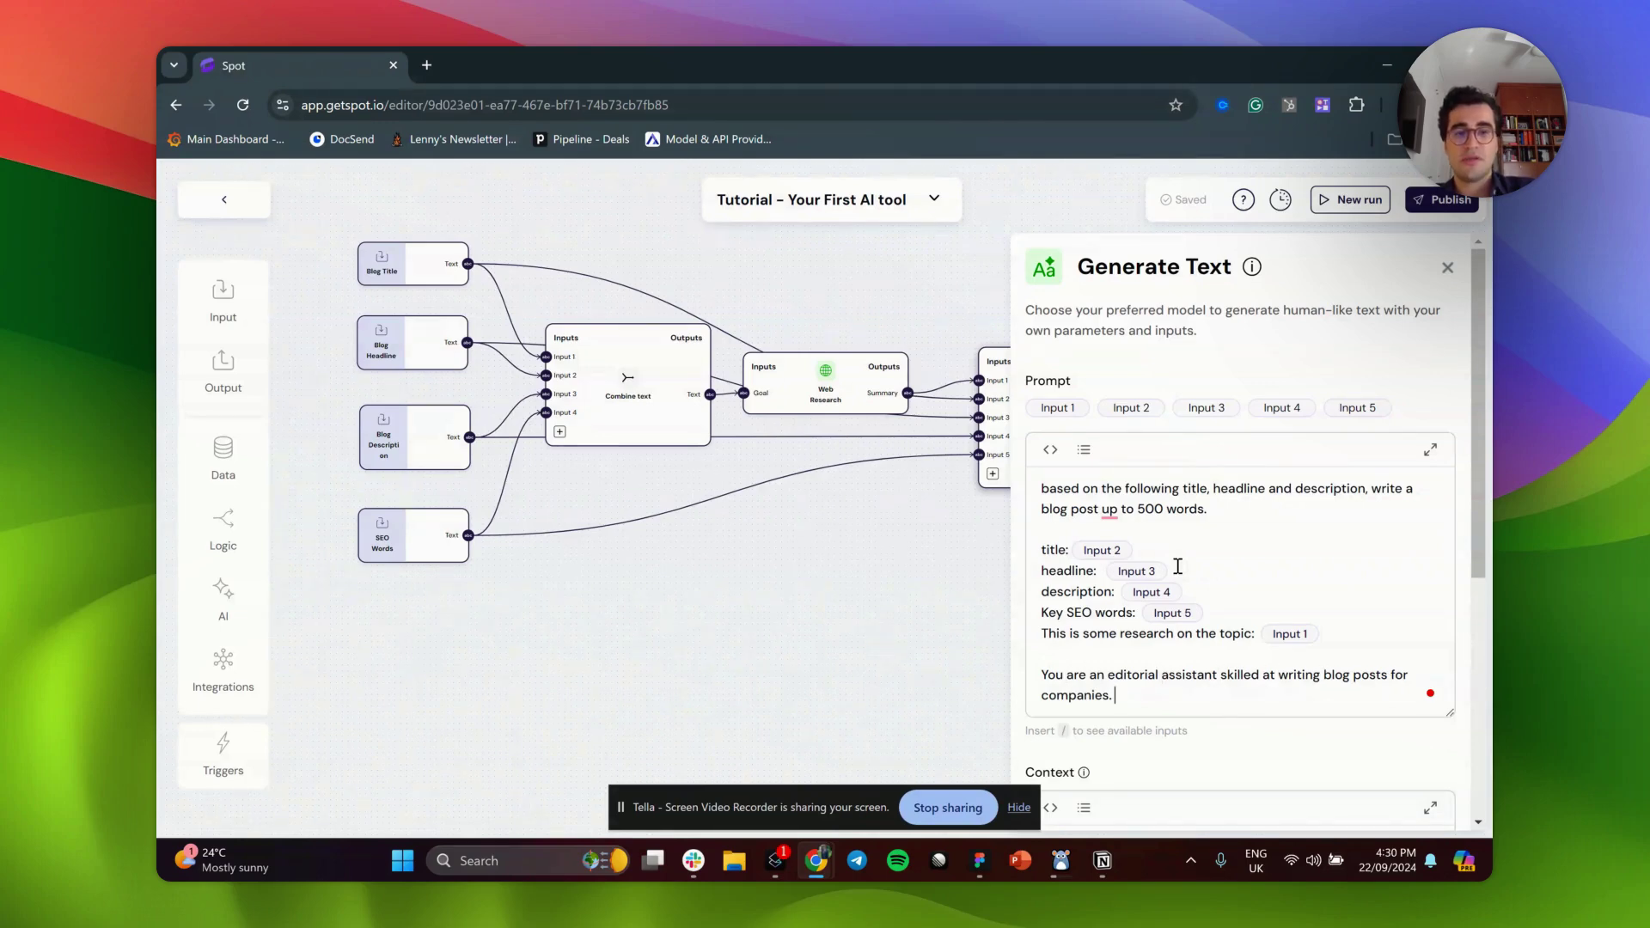
- Add "Please right the best possible blog post and output only the blog post" at the end of the prompt
type("Please r")
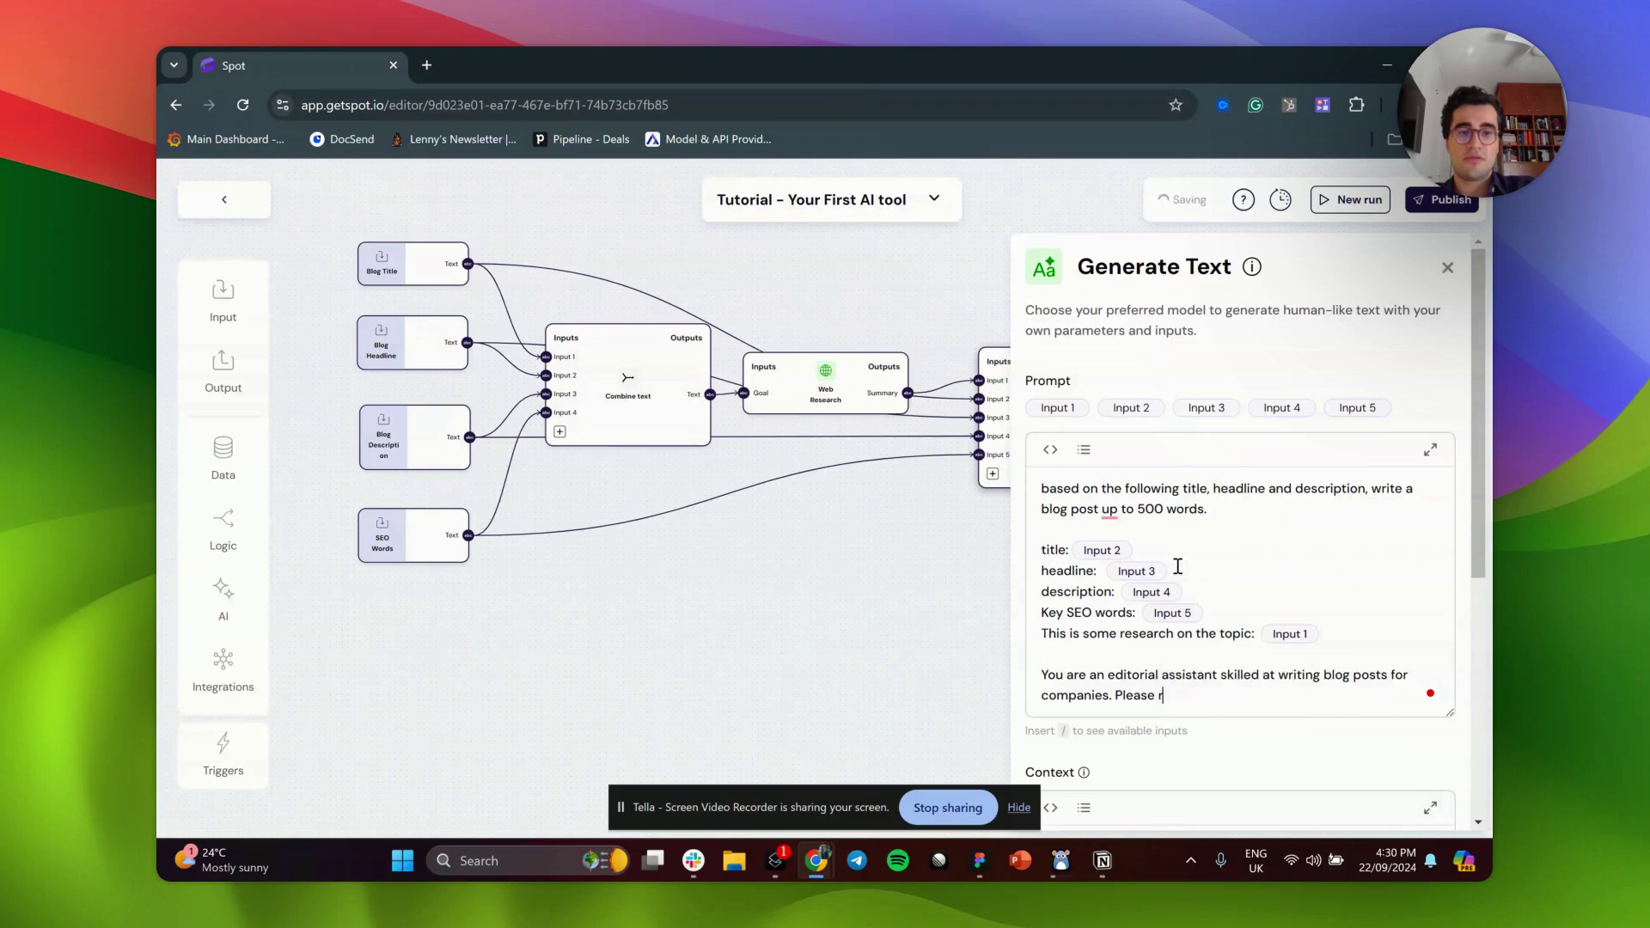
type("ight the best p")
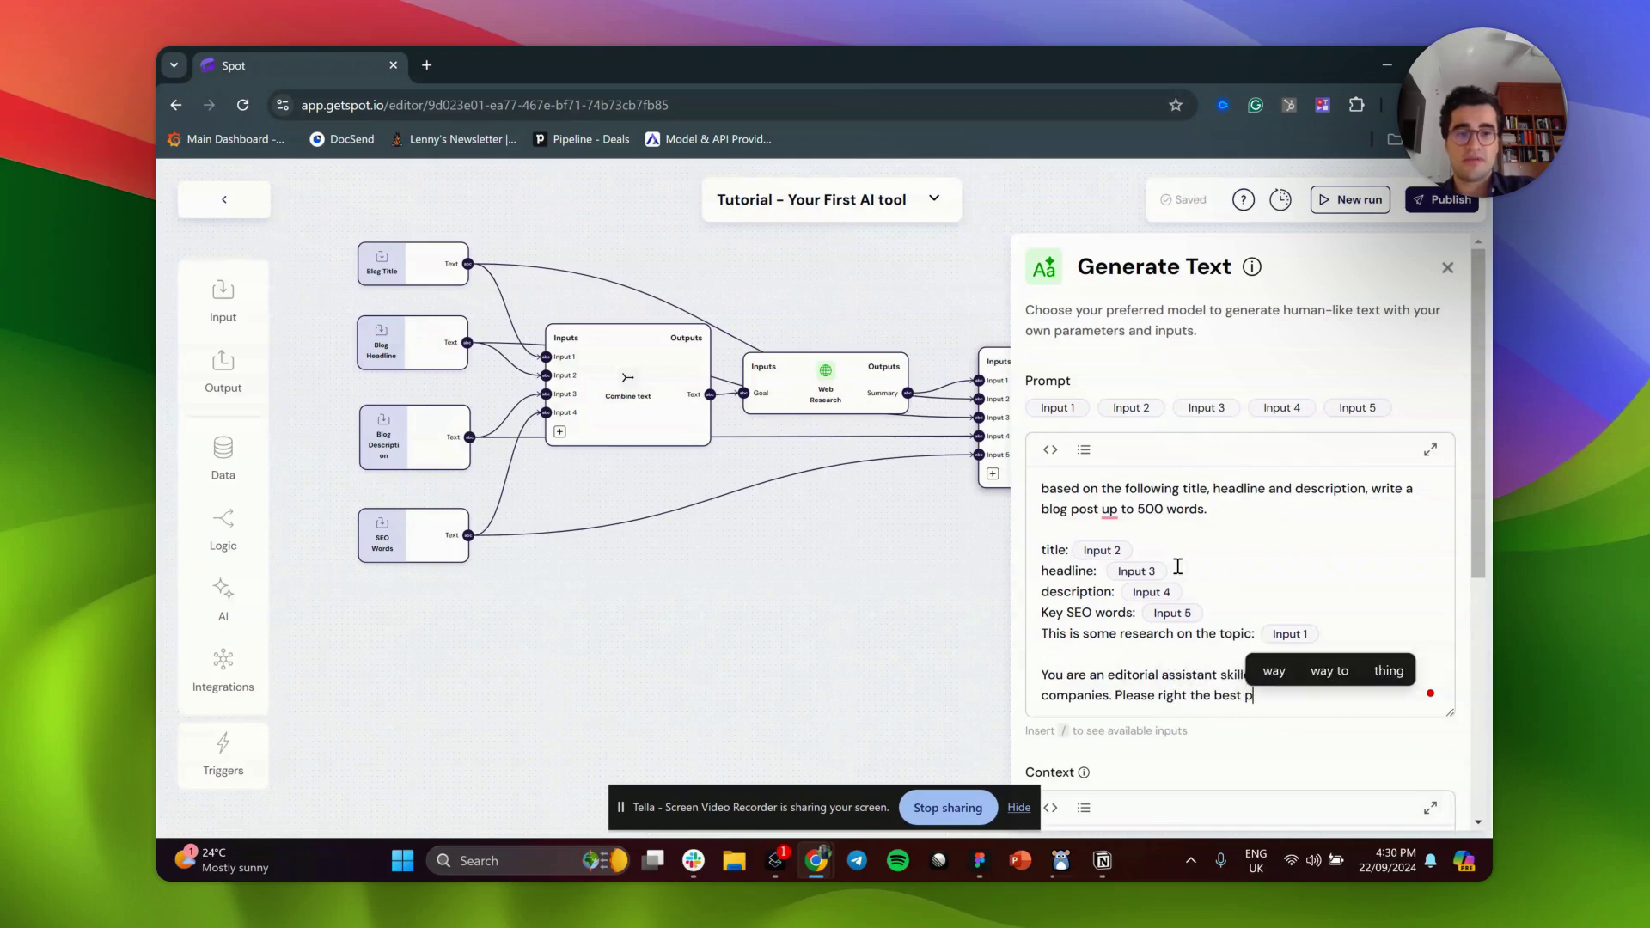
type("ossible blo")
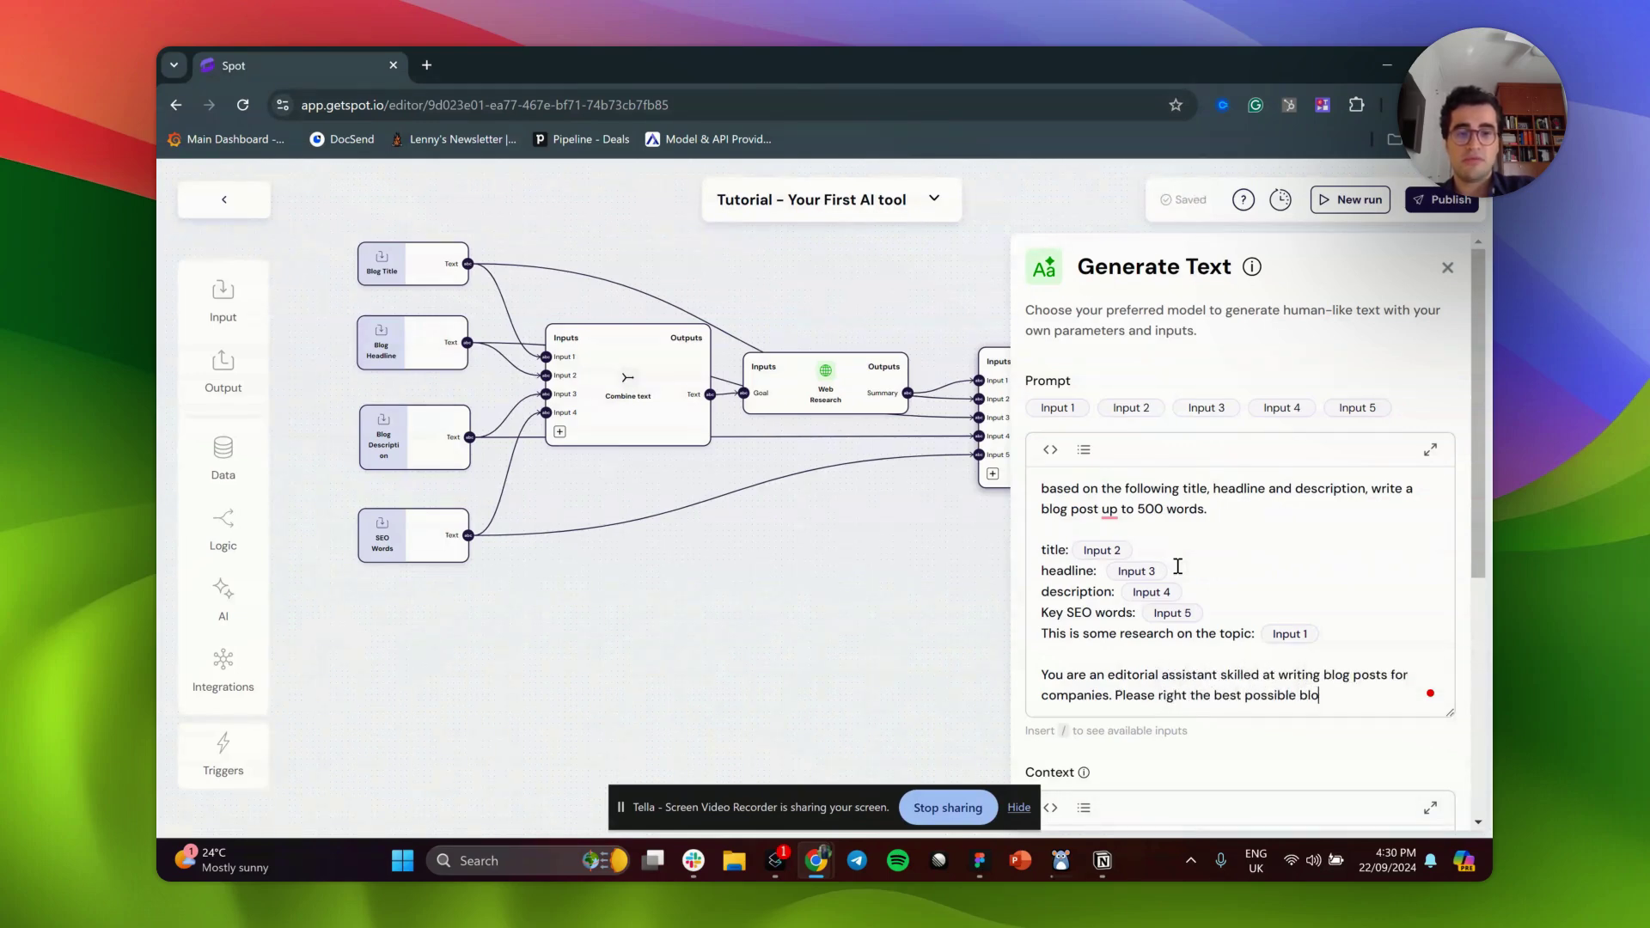
type("g post and outp")
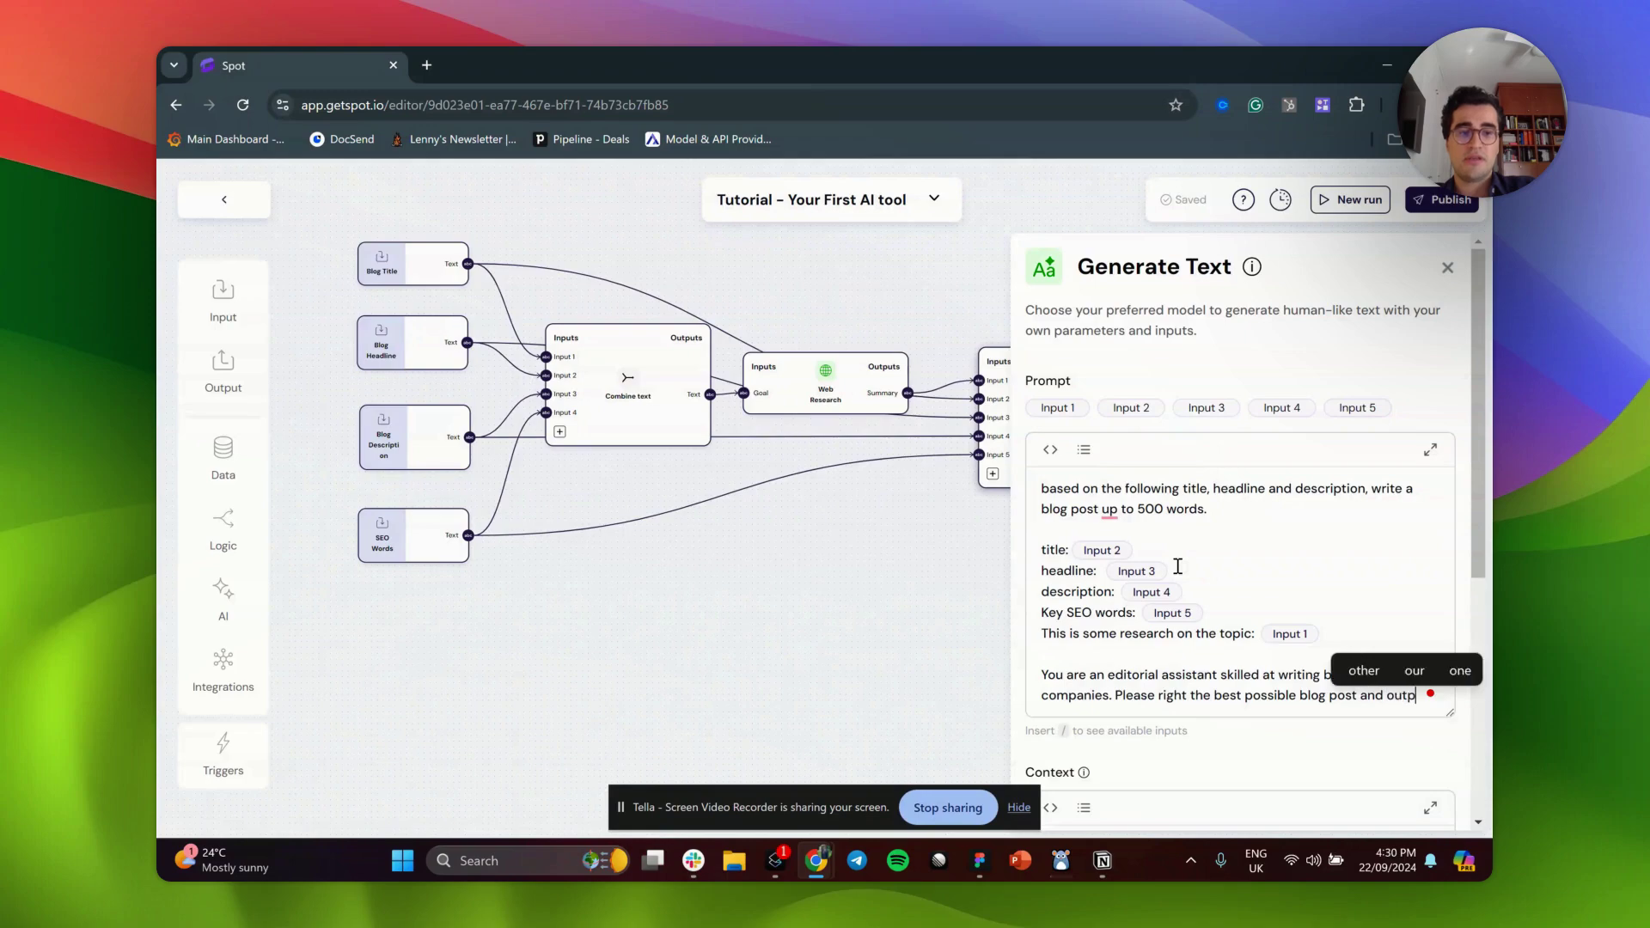
type("ut only the ")
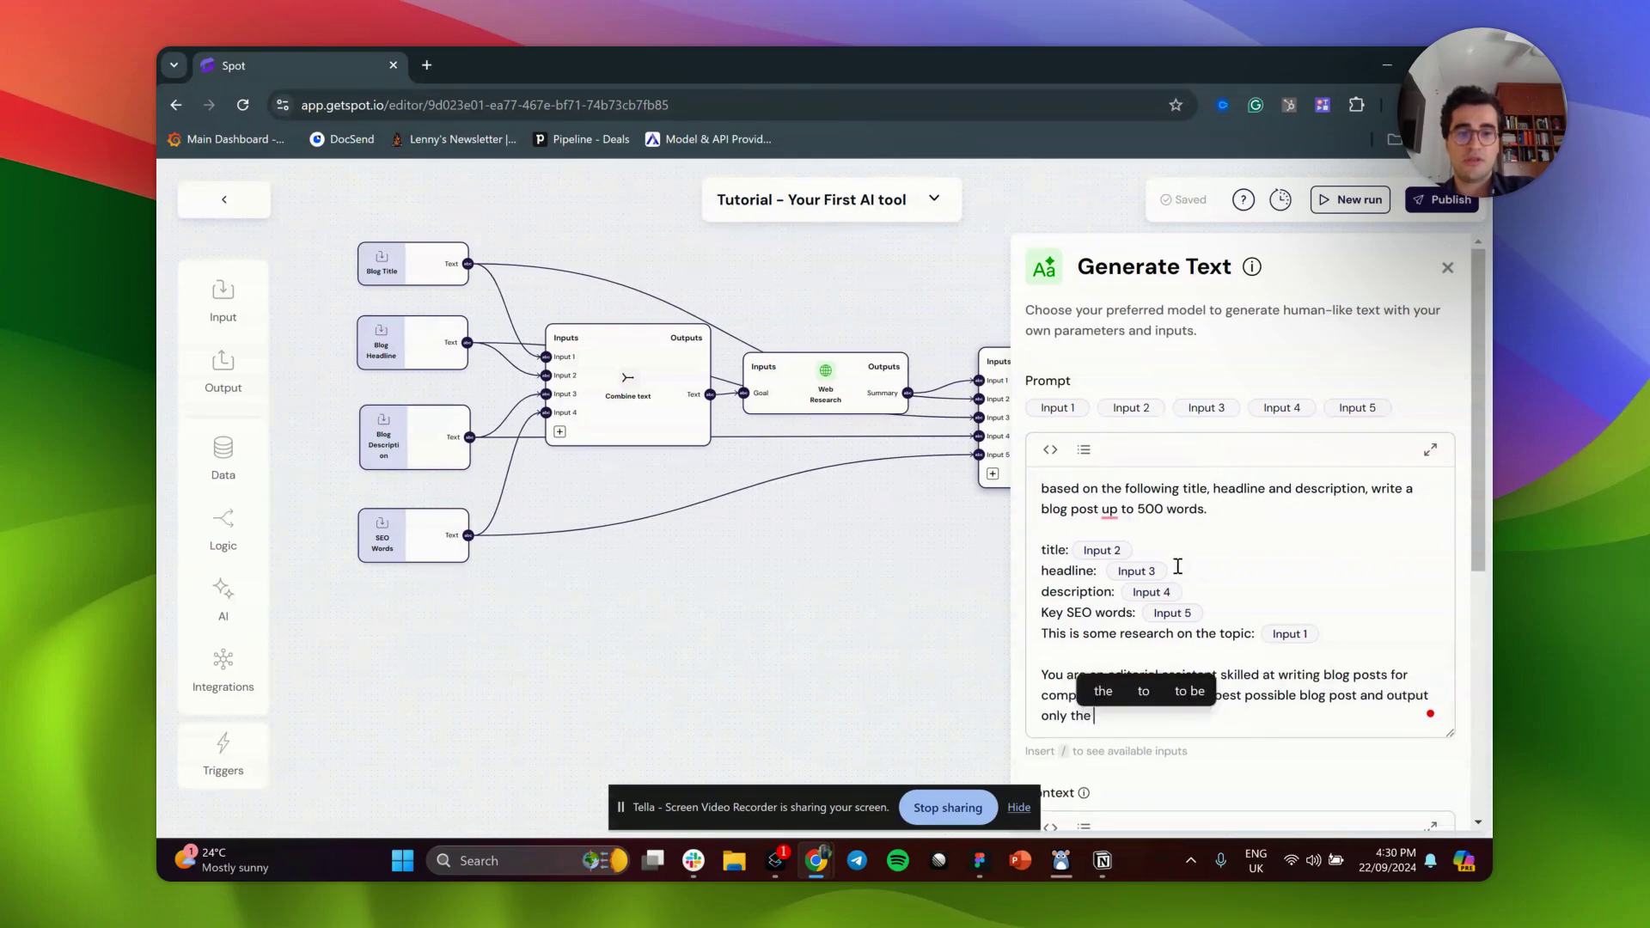
type("blog post")
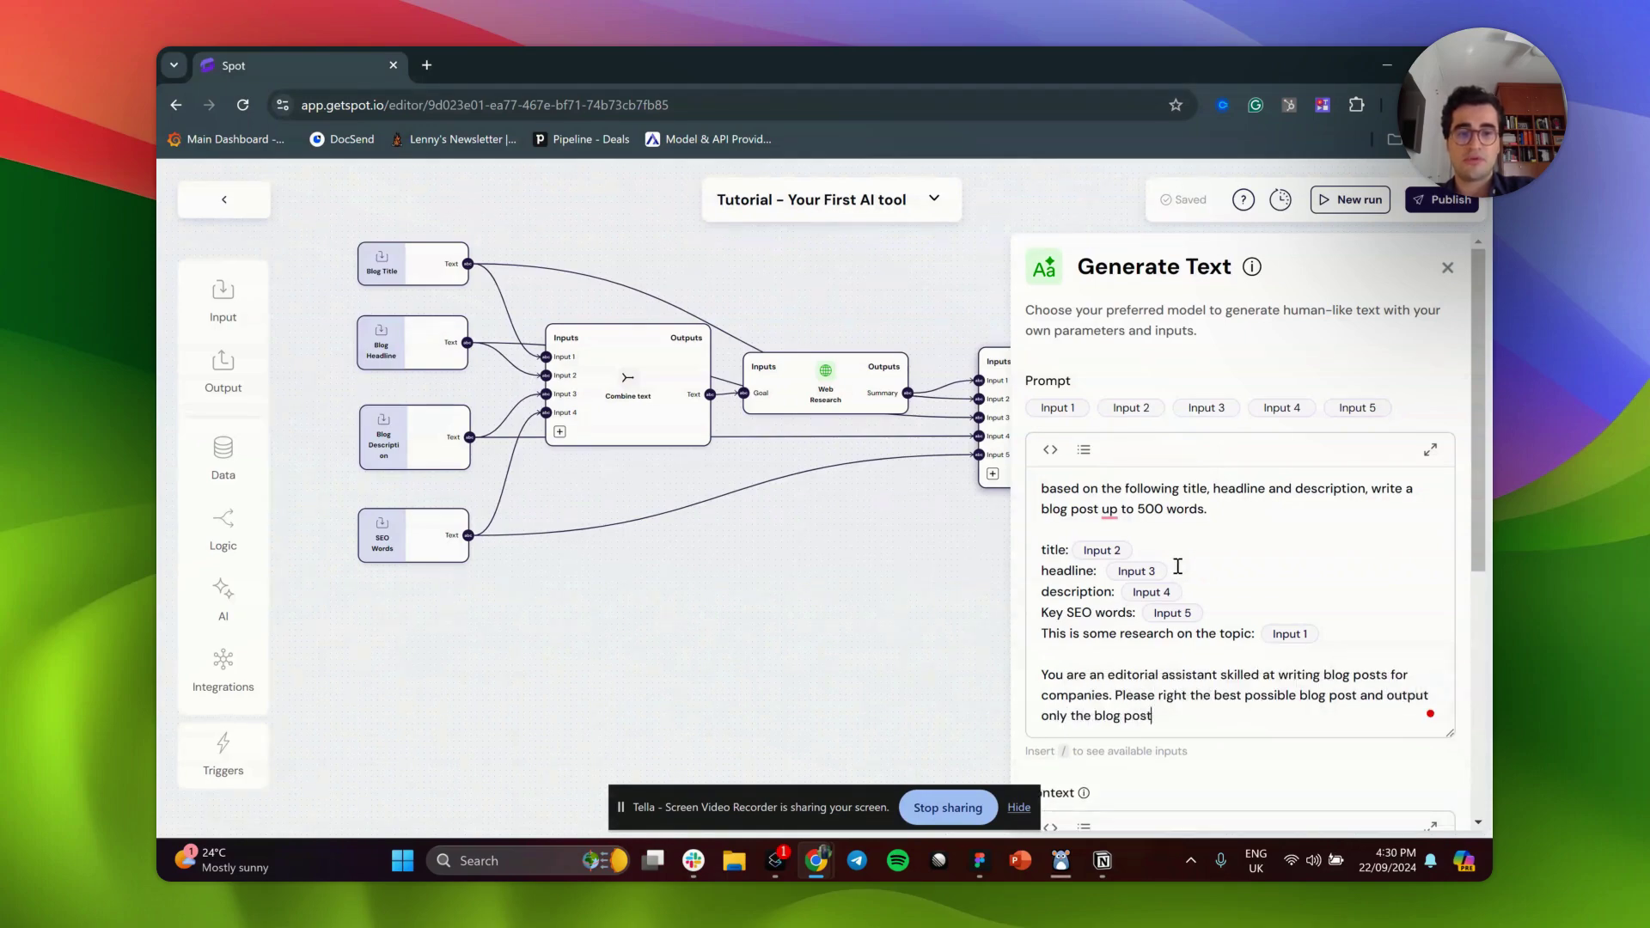
- Enter "You are a blog post expert" as the Generate Text block's context
scroll(1202, 539, "down", 5)
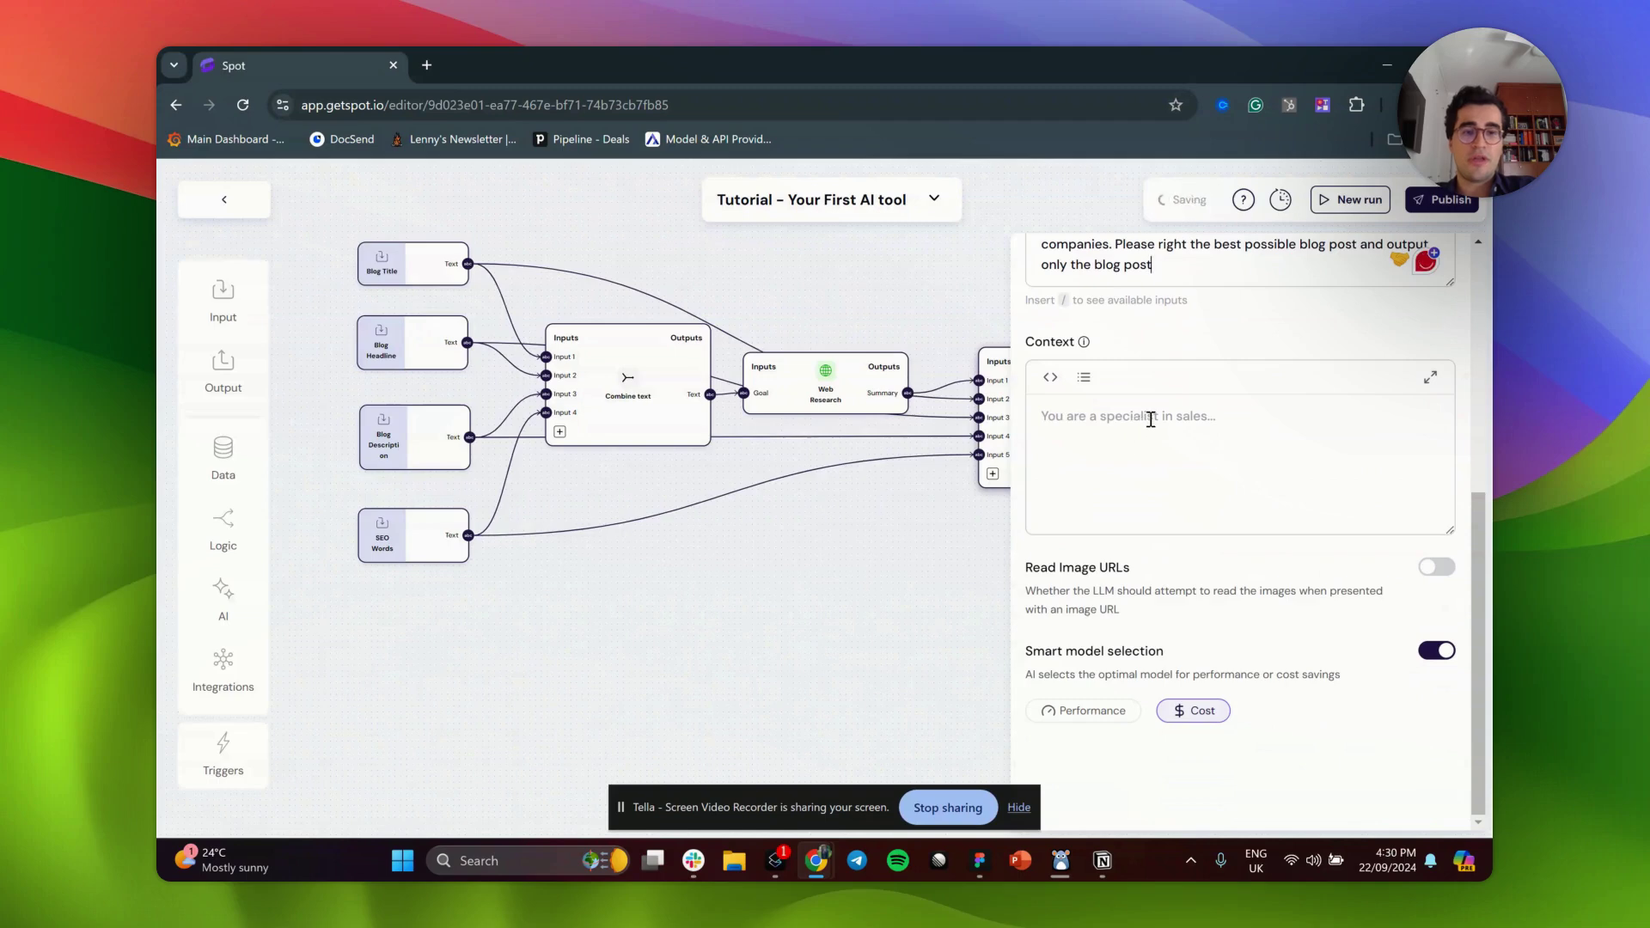
left_click(1150, 418)
type("You")
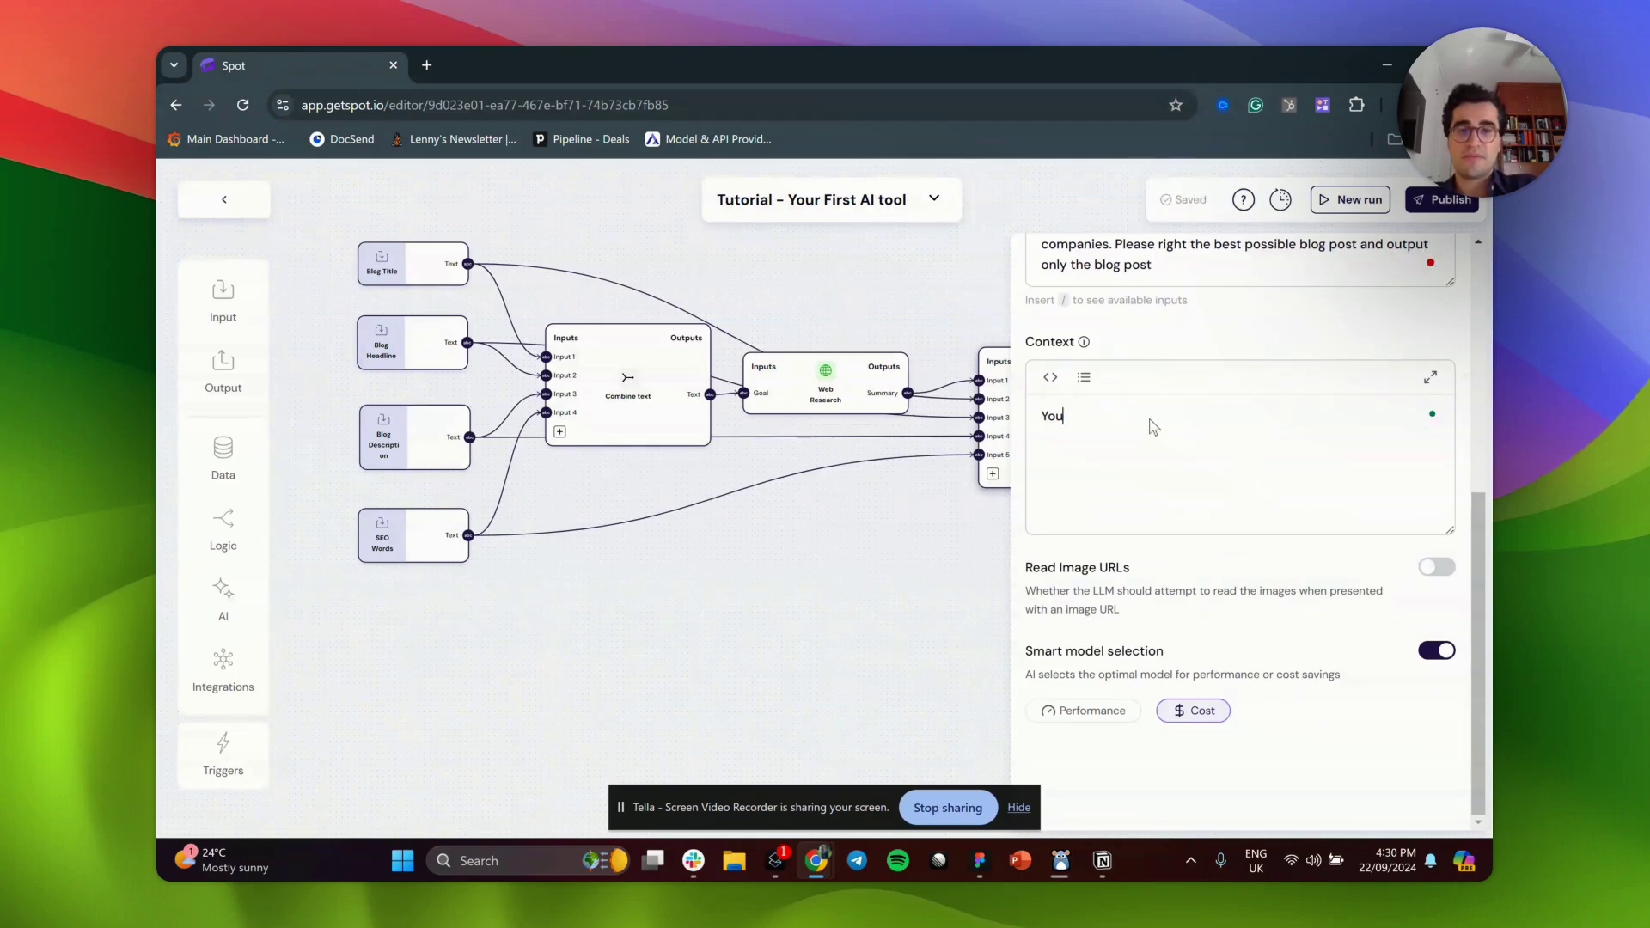
type(" are a blog")
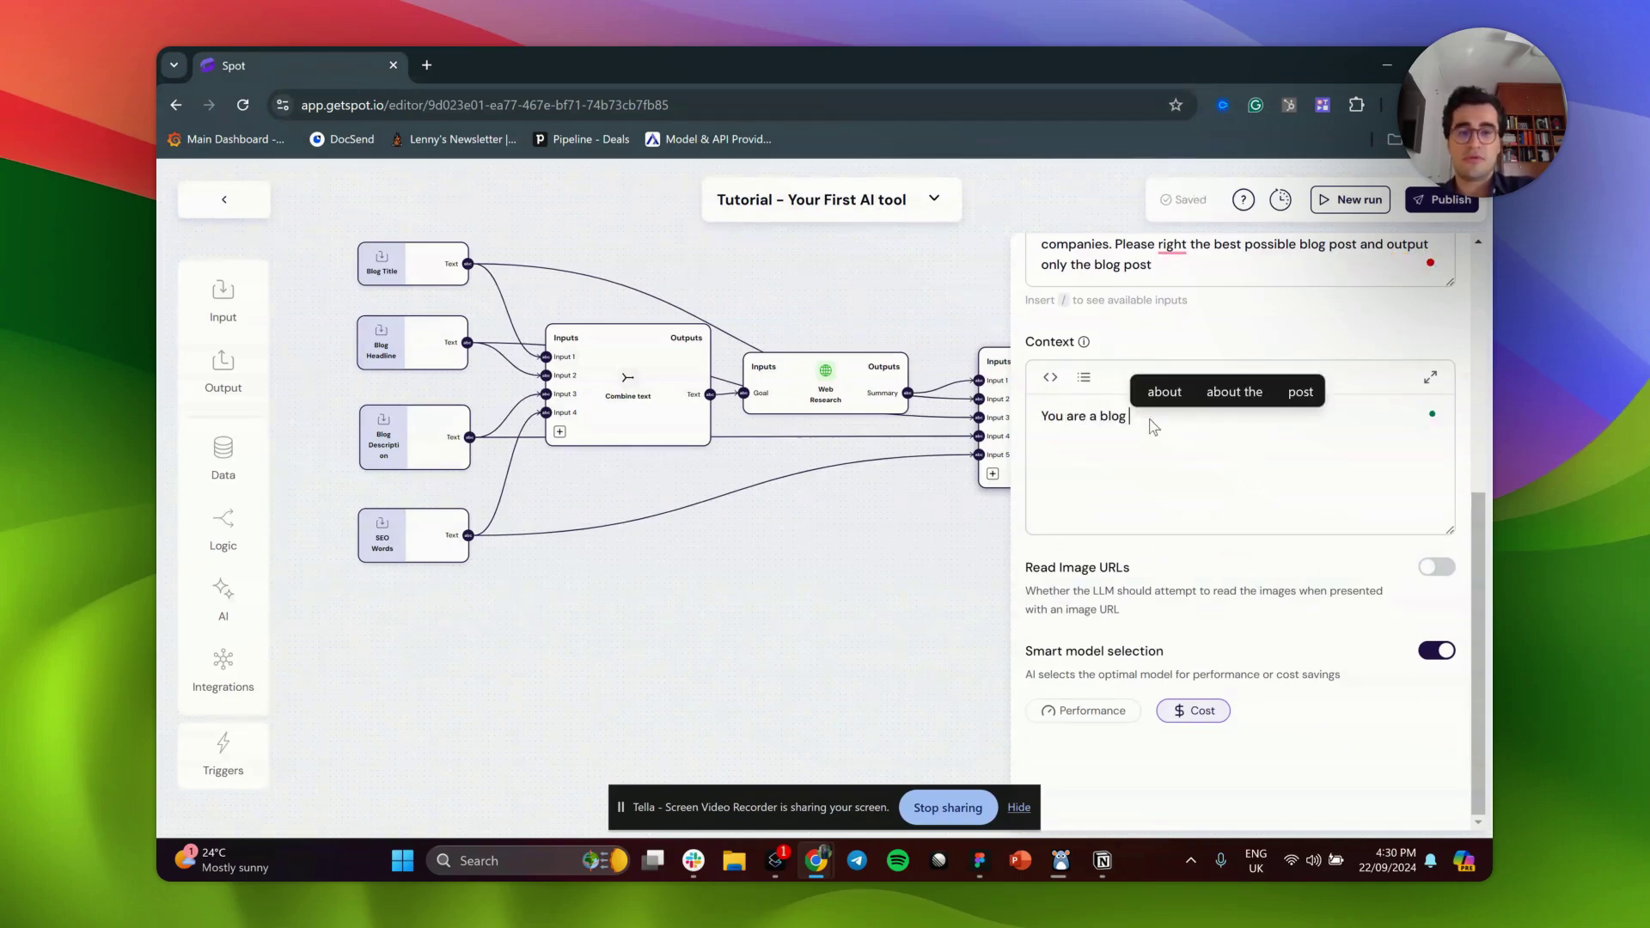
type(" p")
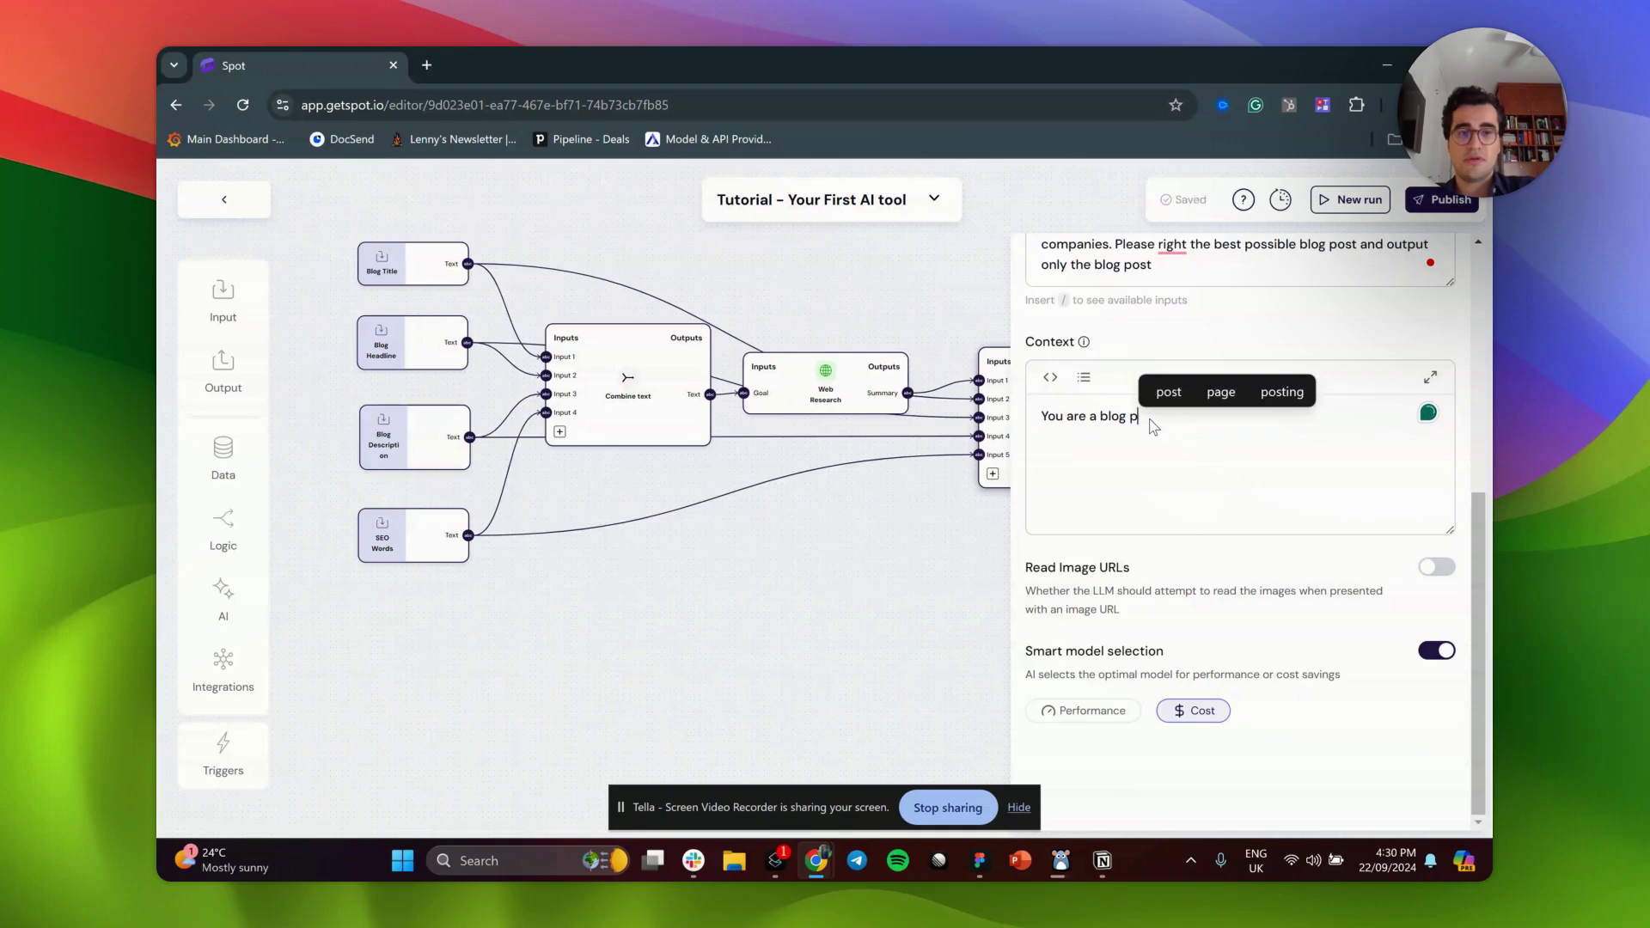
type("ost expert")
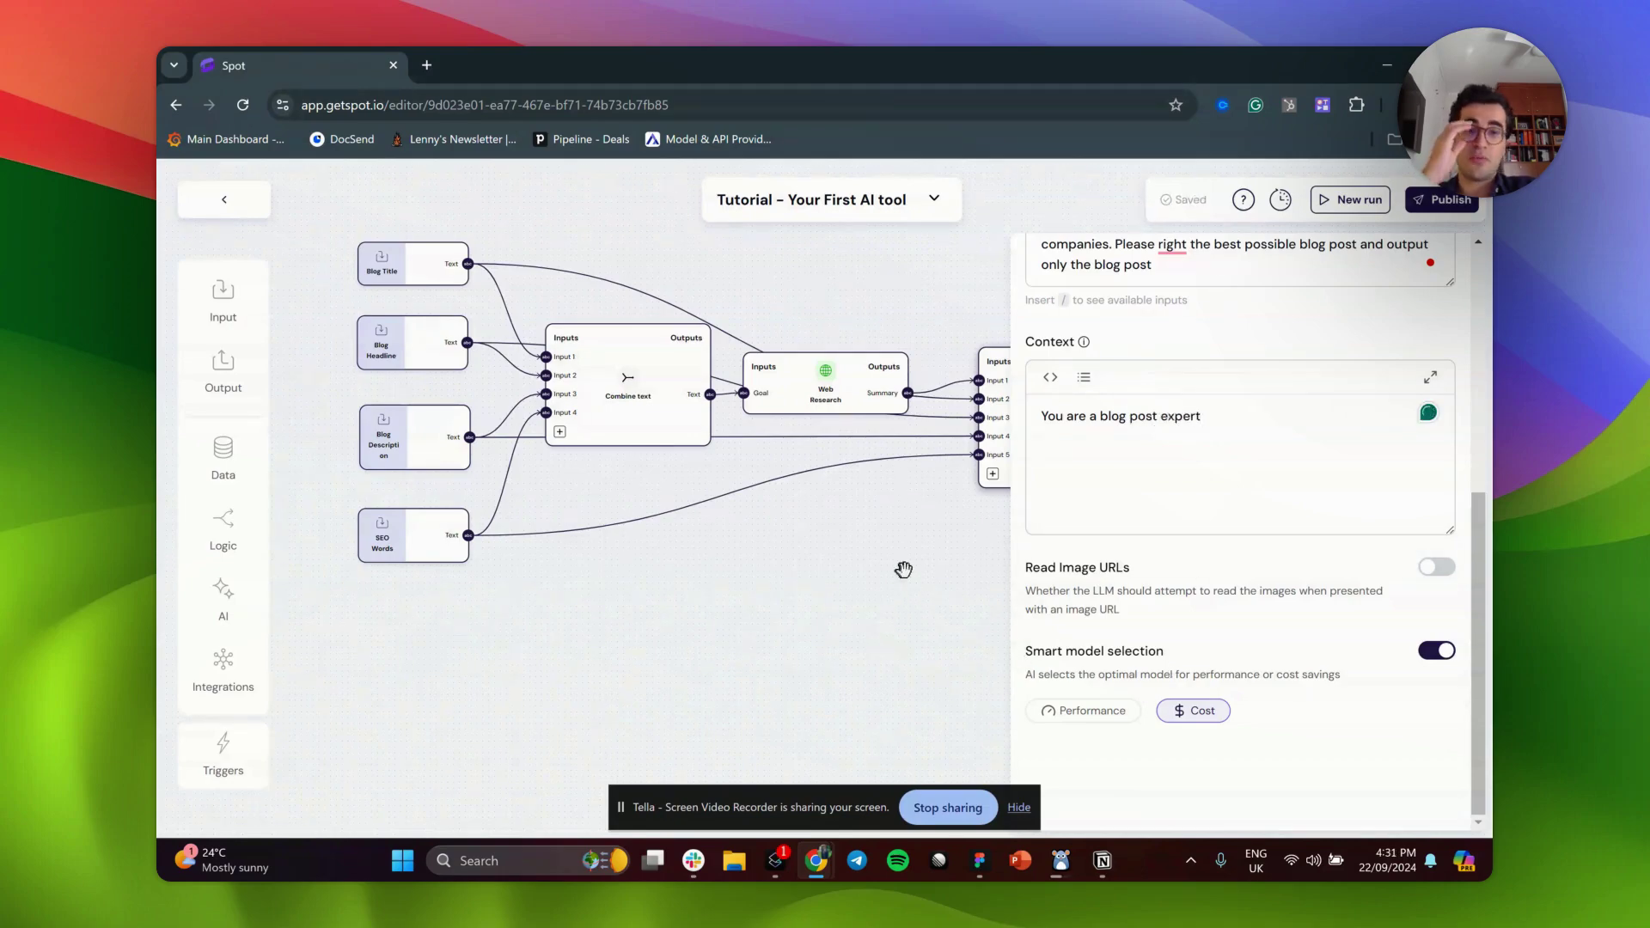
- Set the Generate Text block's smart model selection to Performance and close the block's settings
scroll(1115, 448, "up", 4)
scroll(1115, 448, "down", 4)
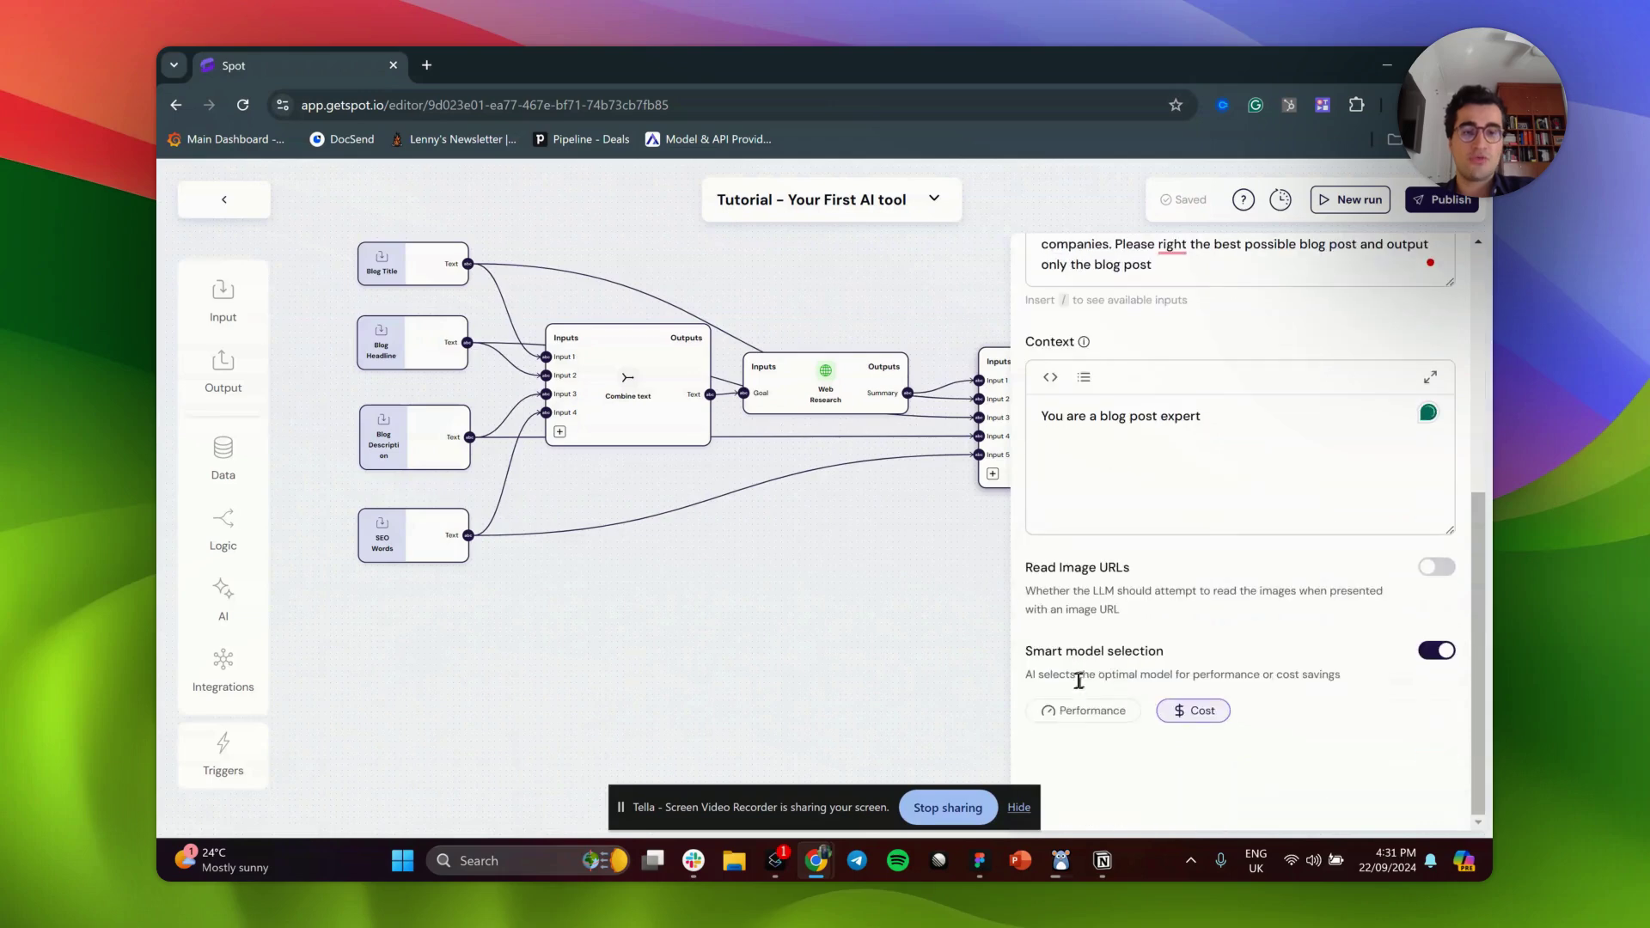
left_click(1018, 807)
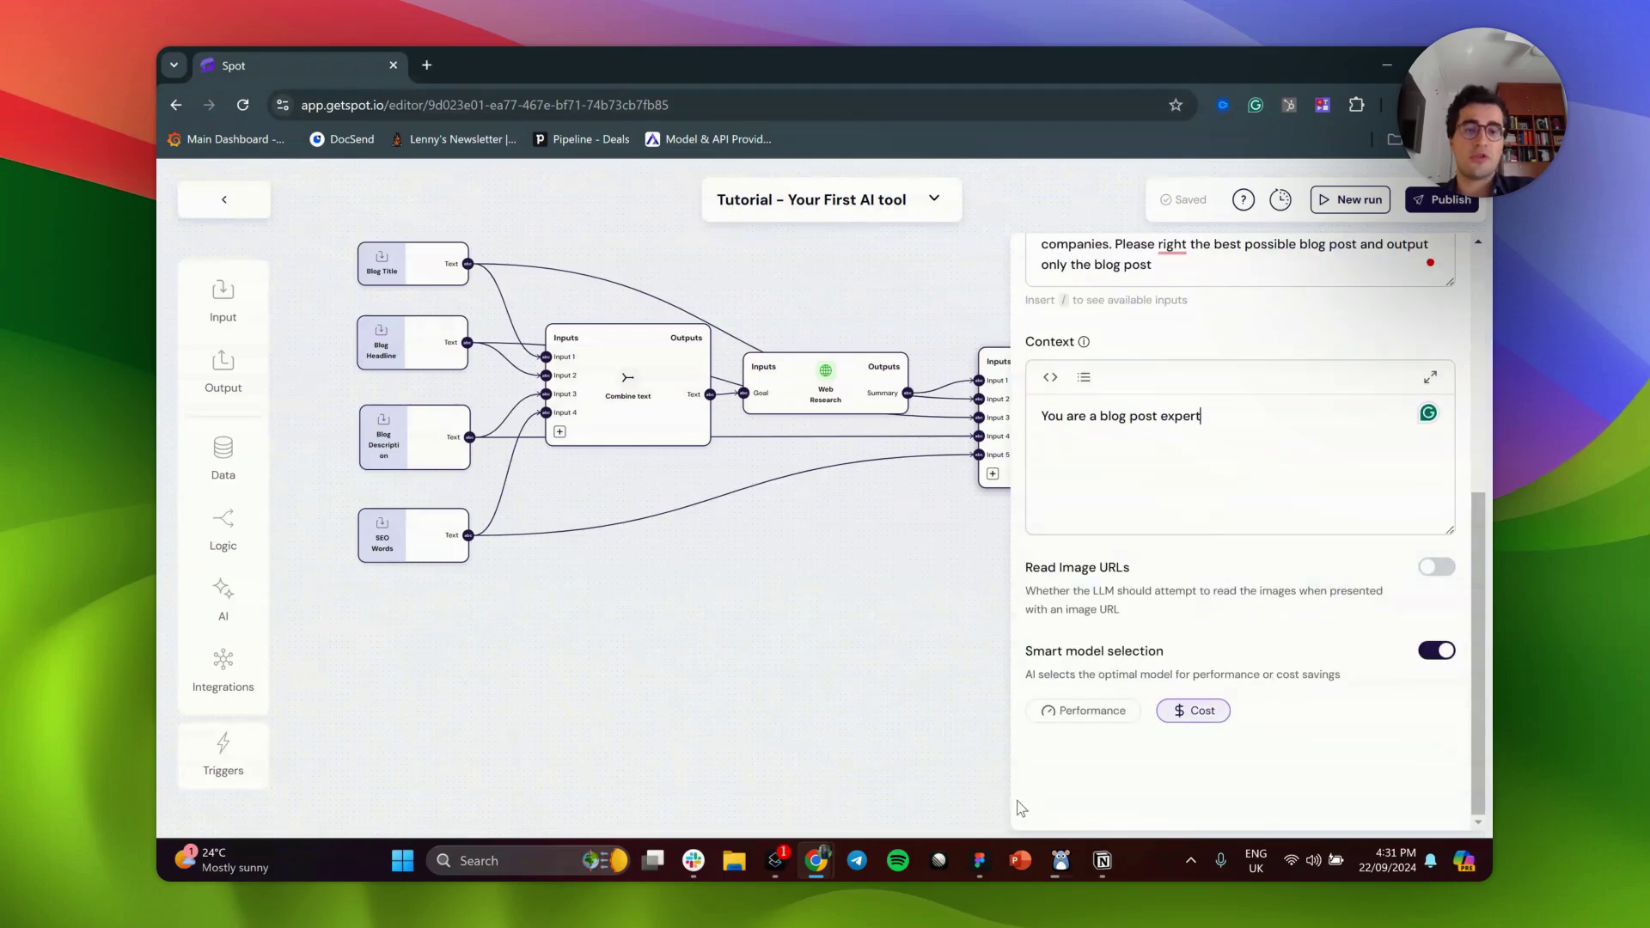
left_click(1112, 716)
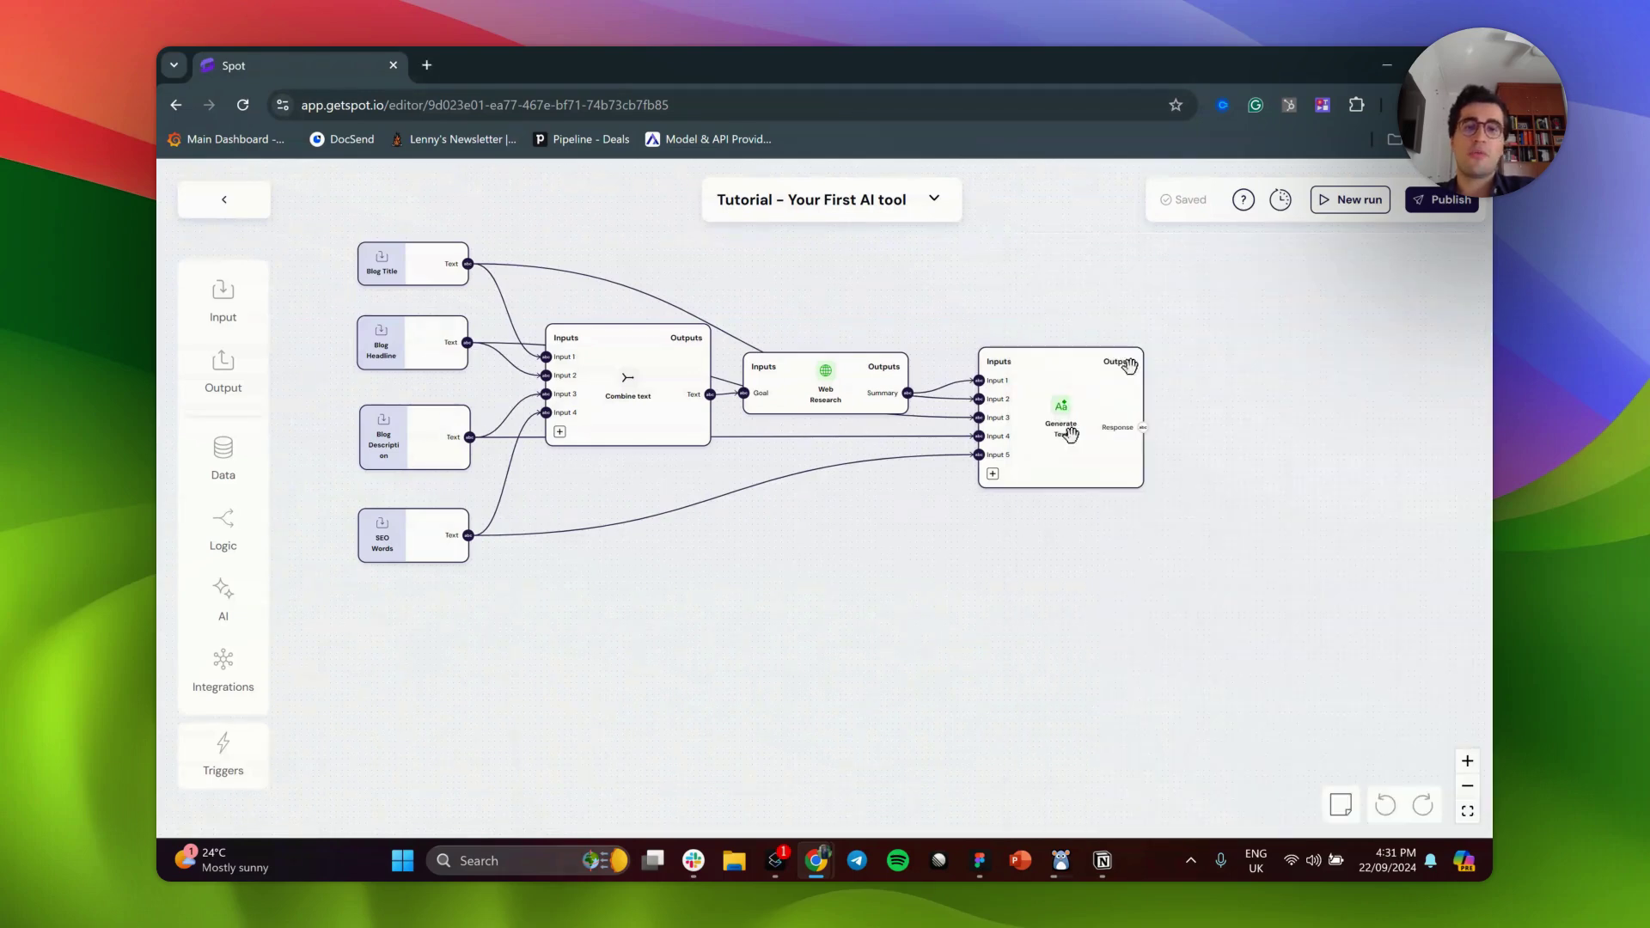
left_click(925, 645)
- Add a text output connected to the Generate Text block's Response and name it "Blog Post"
left_click_drag(242, 372, 1143, 427)
double_click(1305, 401)
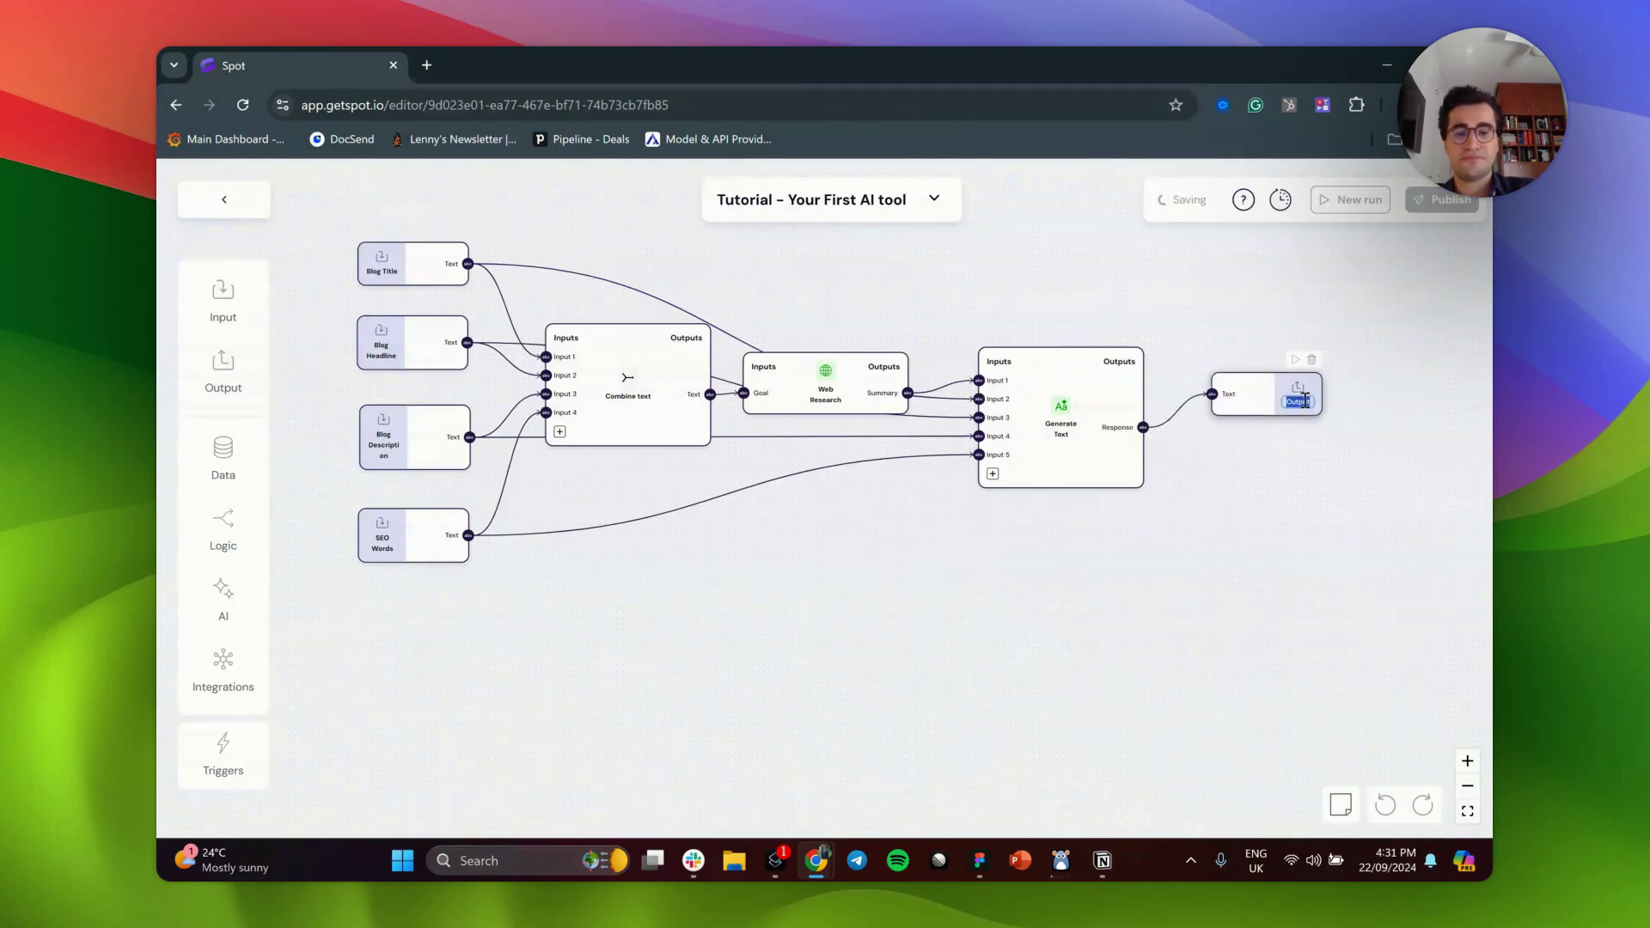
type("Blog Post")
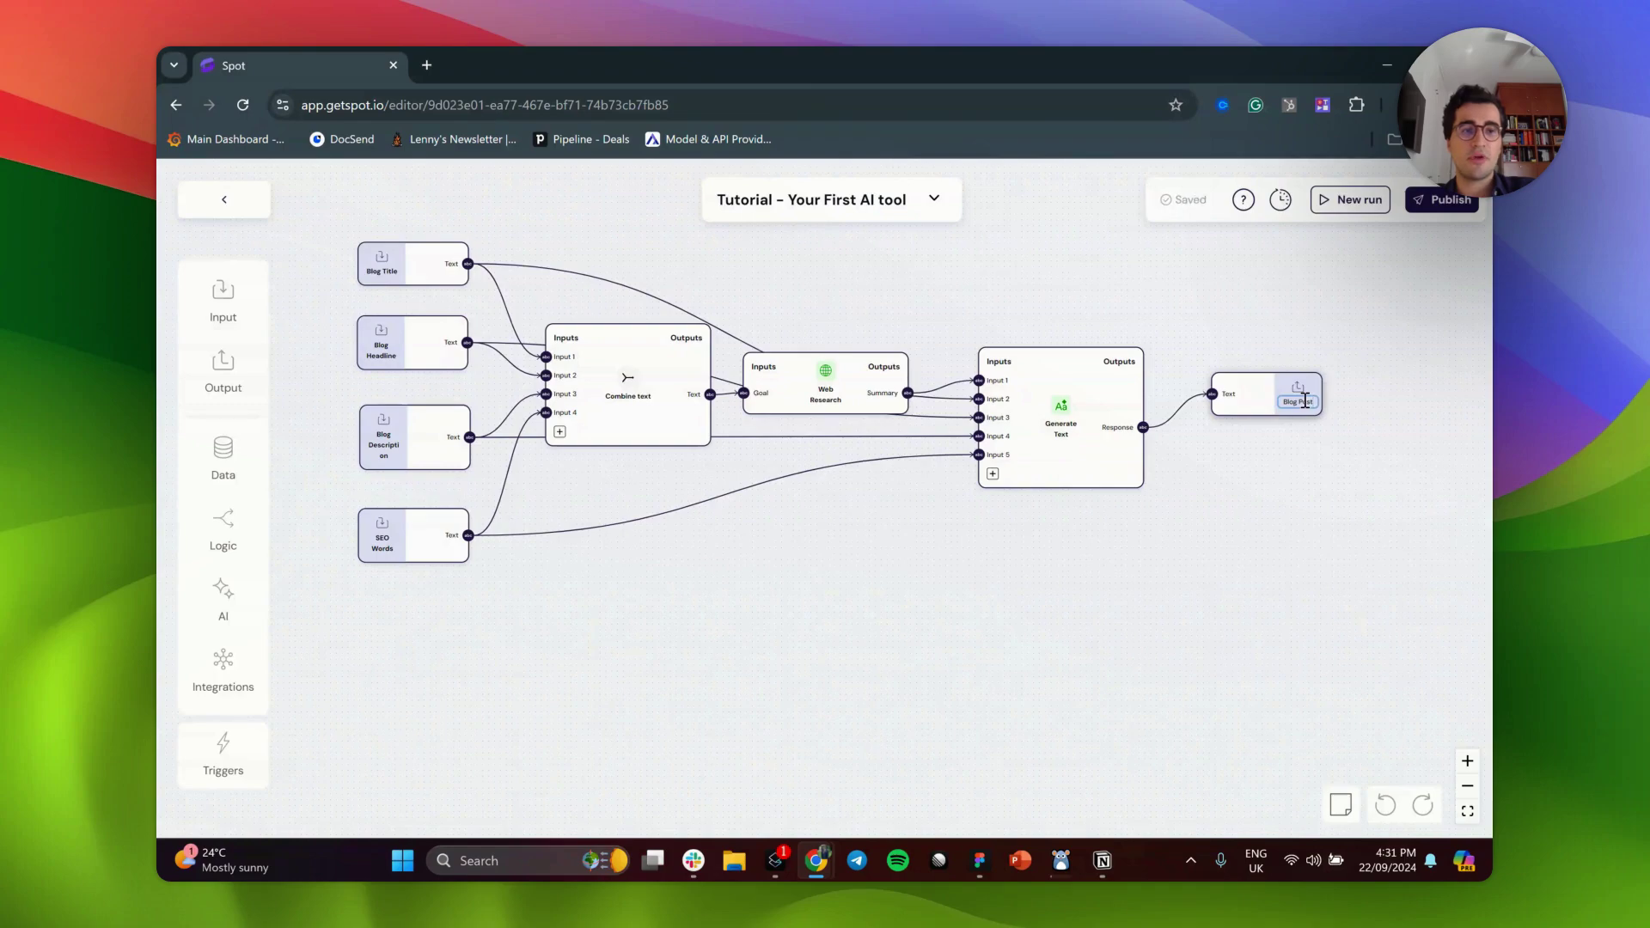
- Start a new run in the expanded view and enter "The impact of AI in the world" as the Blog Title
left_click(1338, 205)
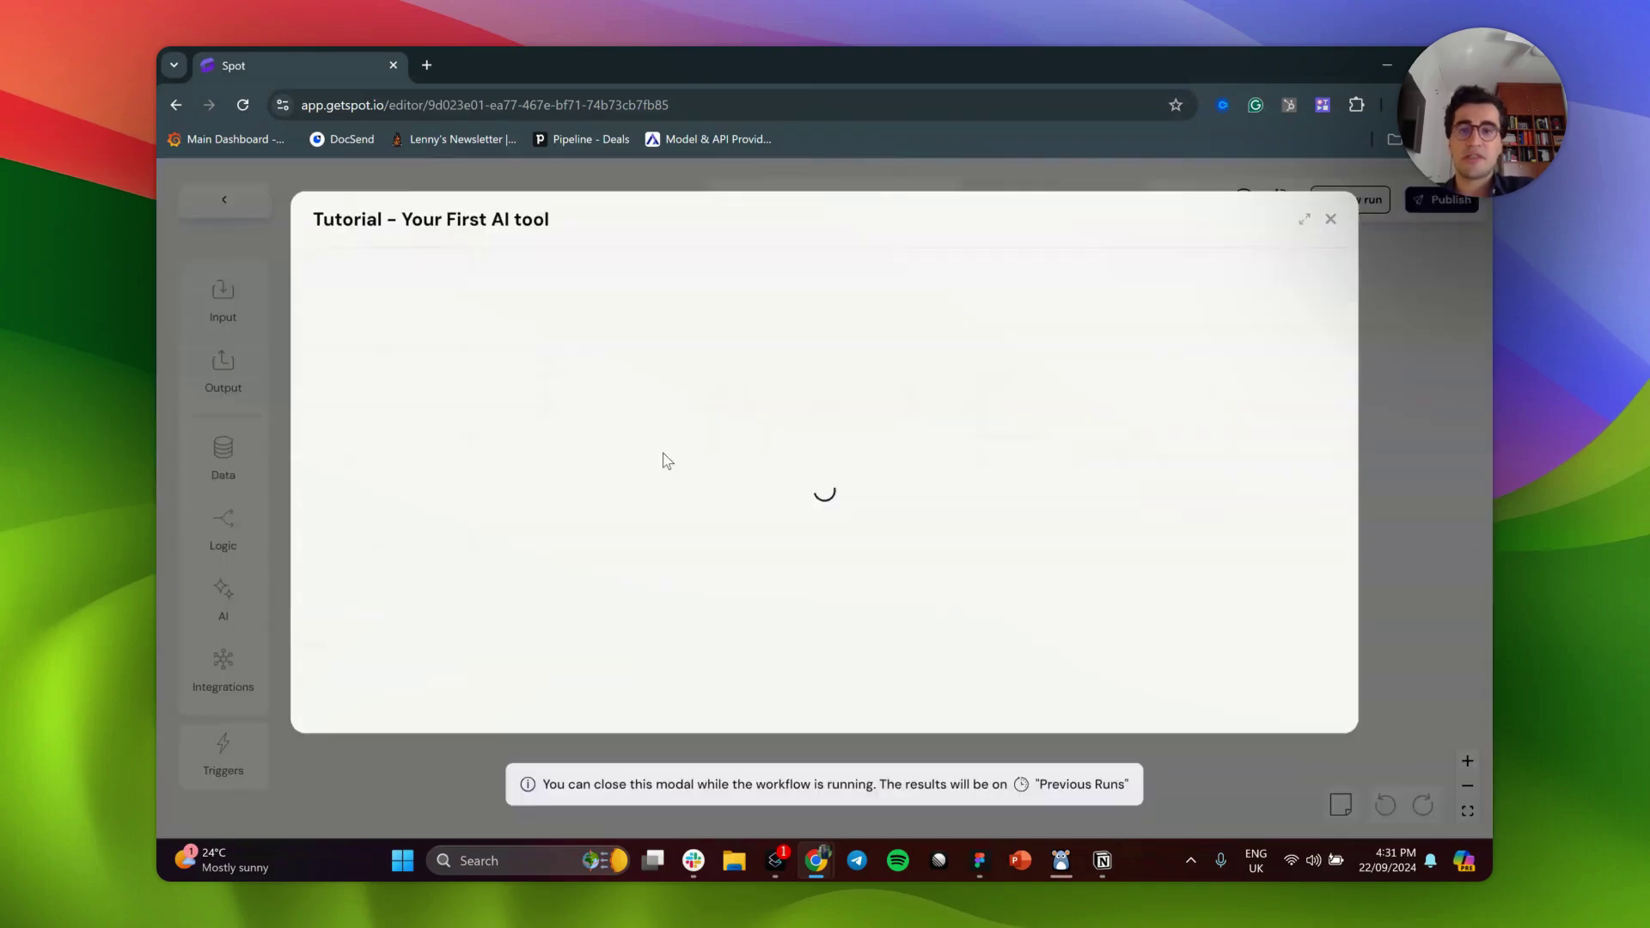
left_click(1305, 221)
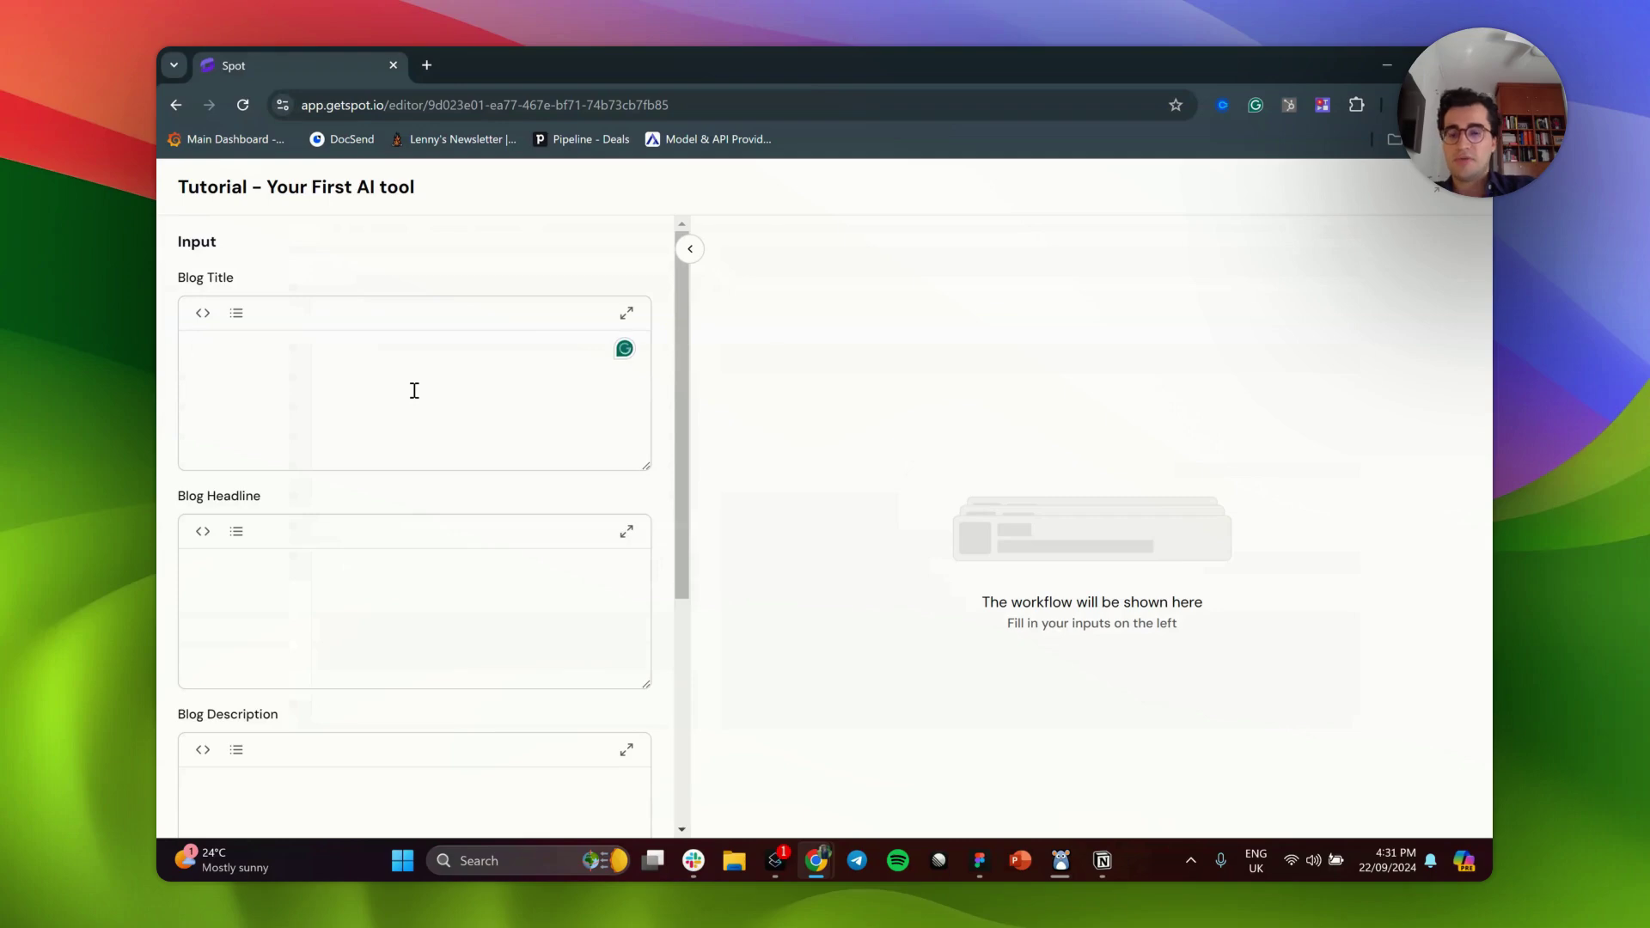
type("The imp")
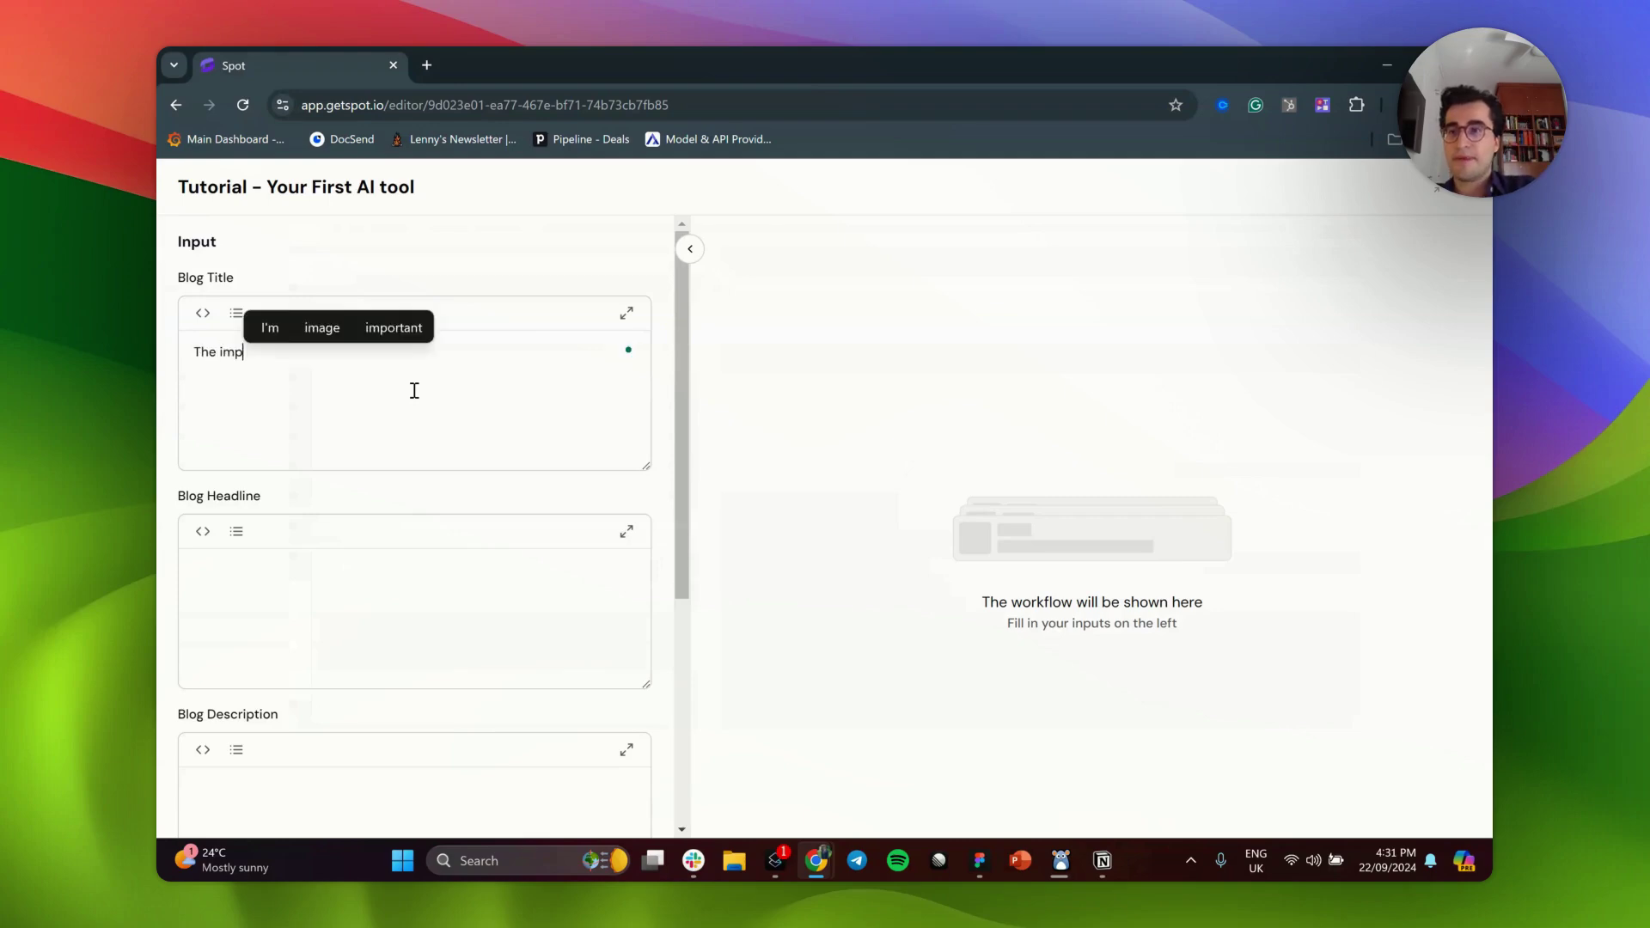
type("act of AI in the")
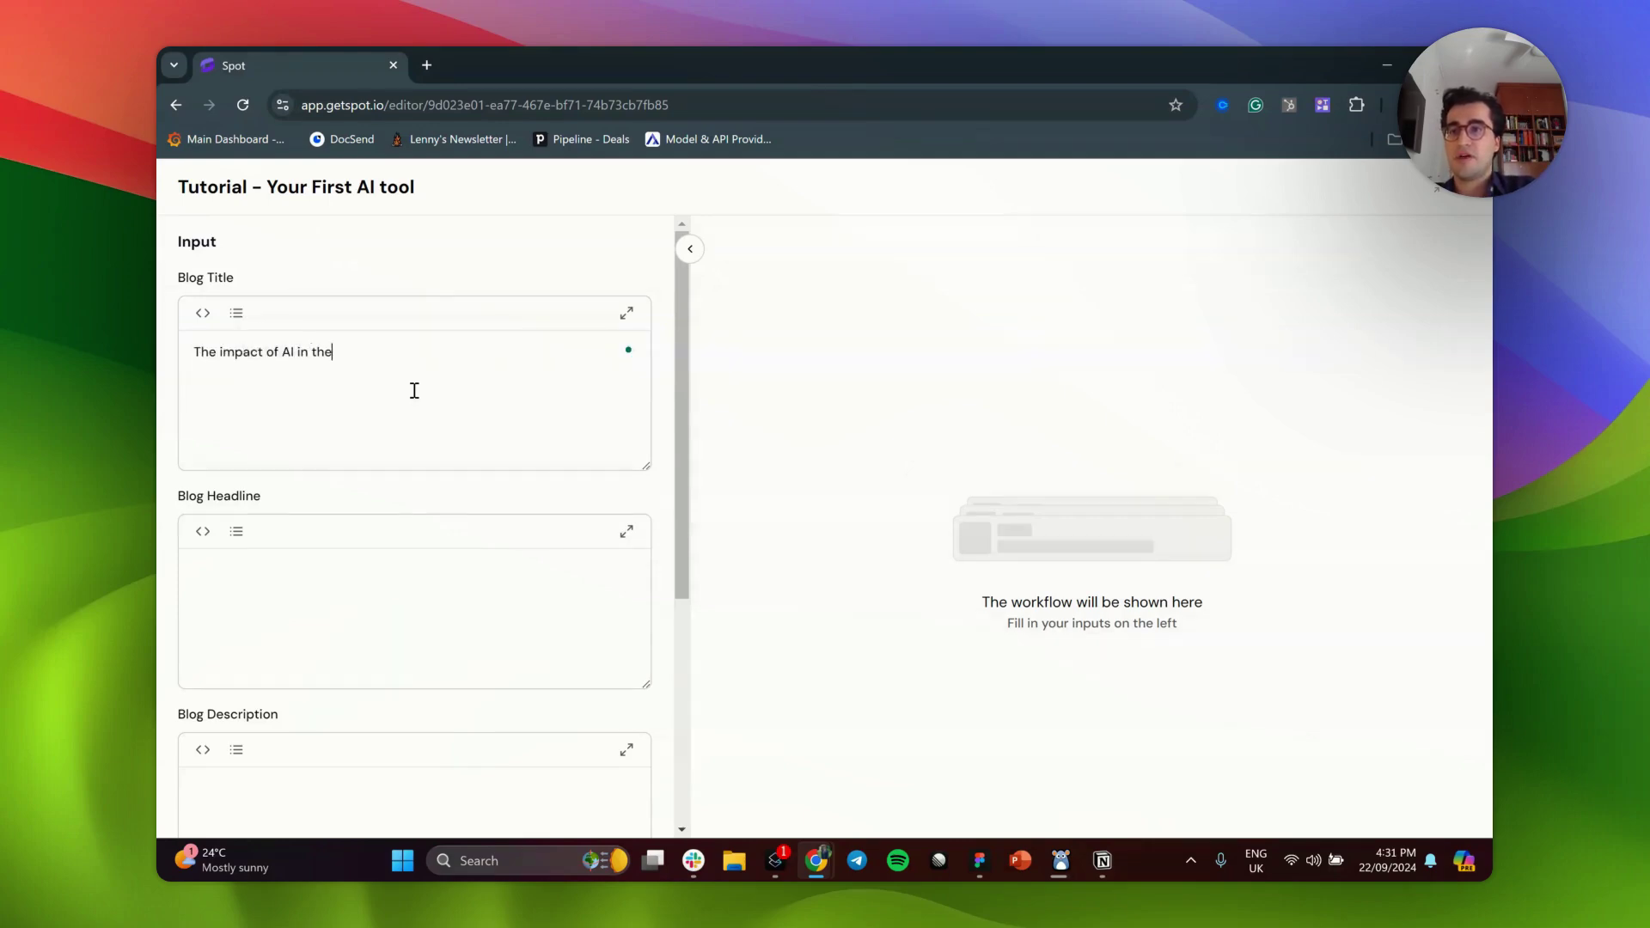
type(" world")
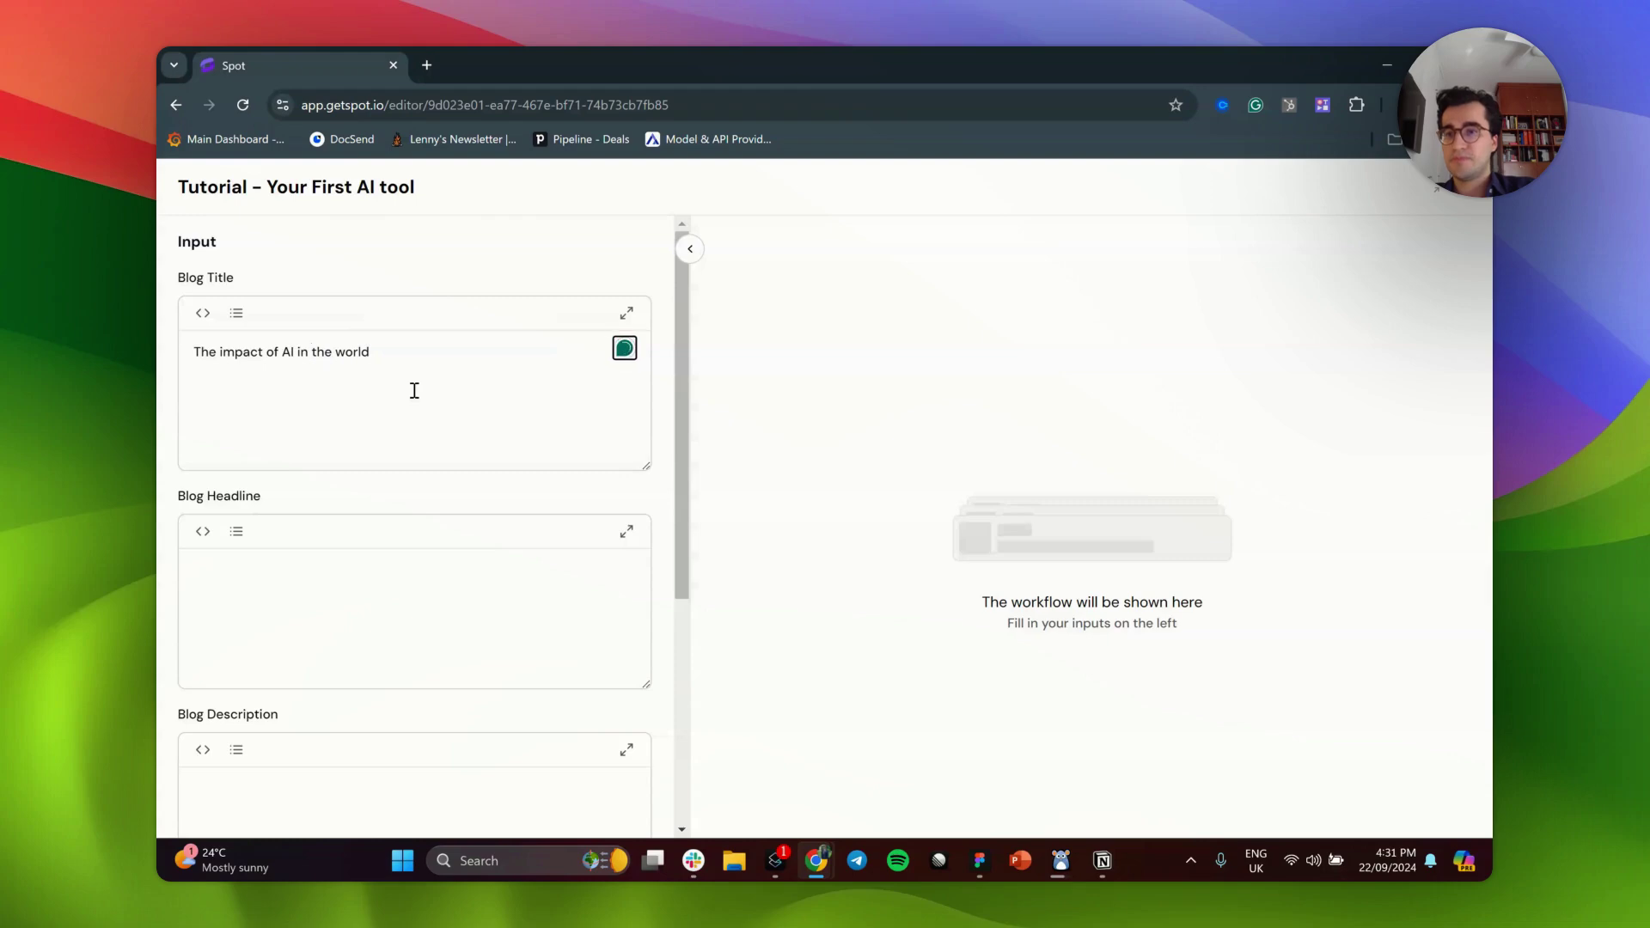
- Dismiss the Grammarly popup and enter "How AI is changing the way we work" as the Blog Headline
triple_click(350, 629)
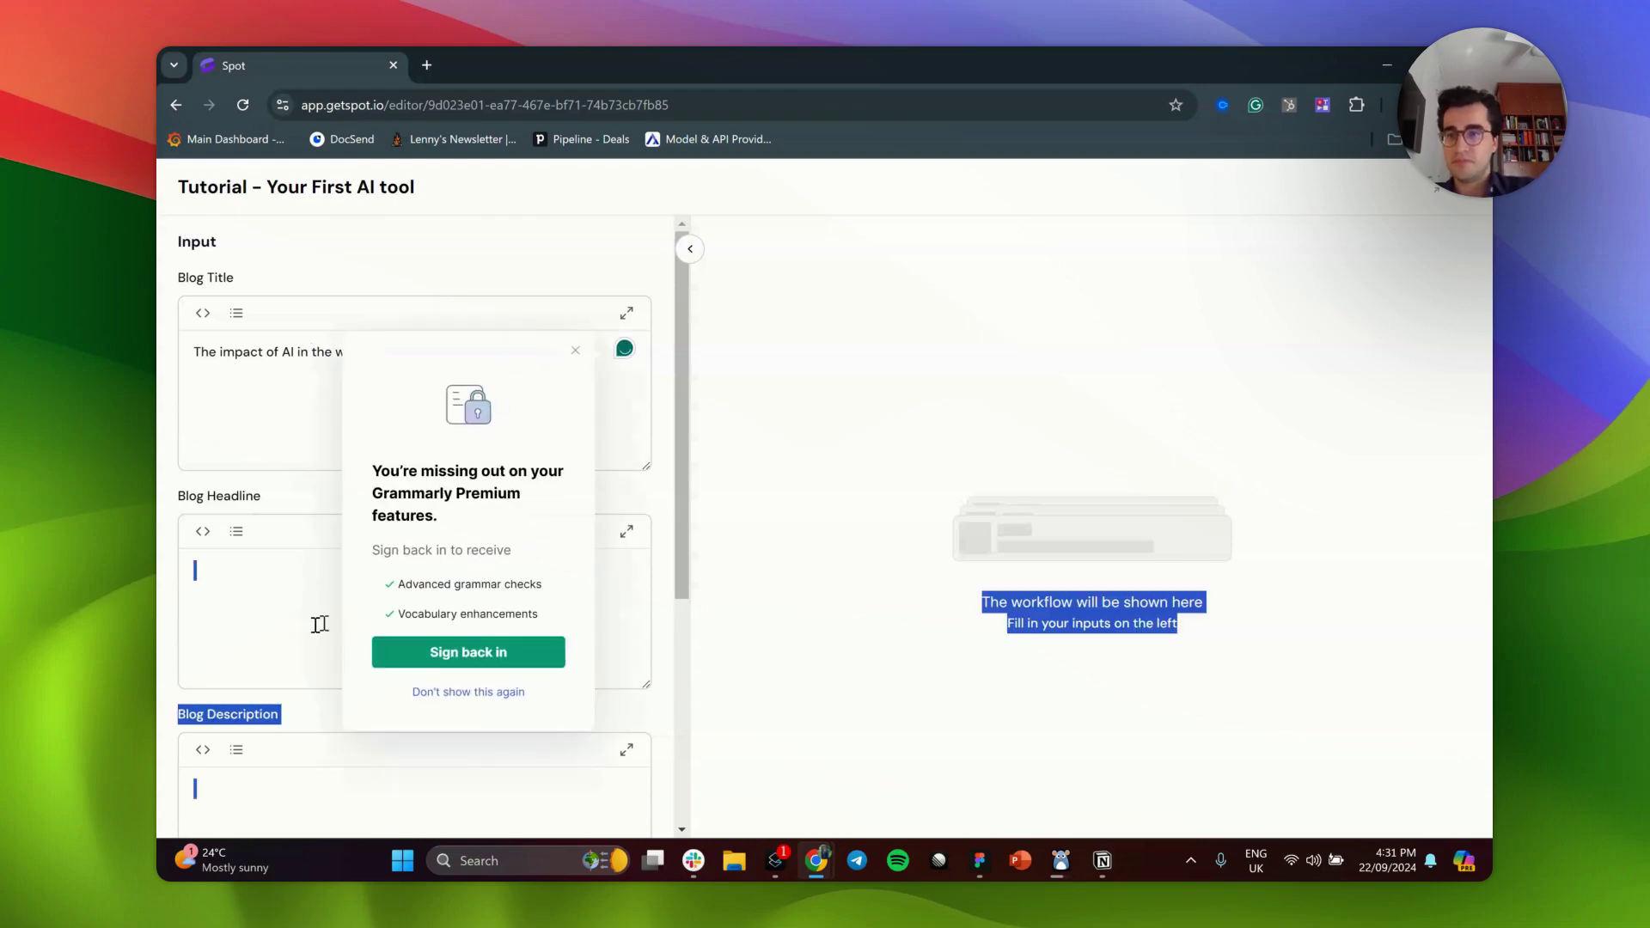
left_click(261, 616)
type("How")
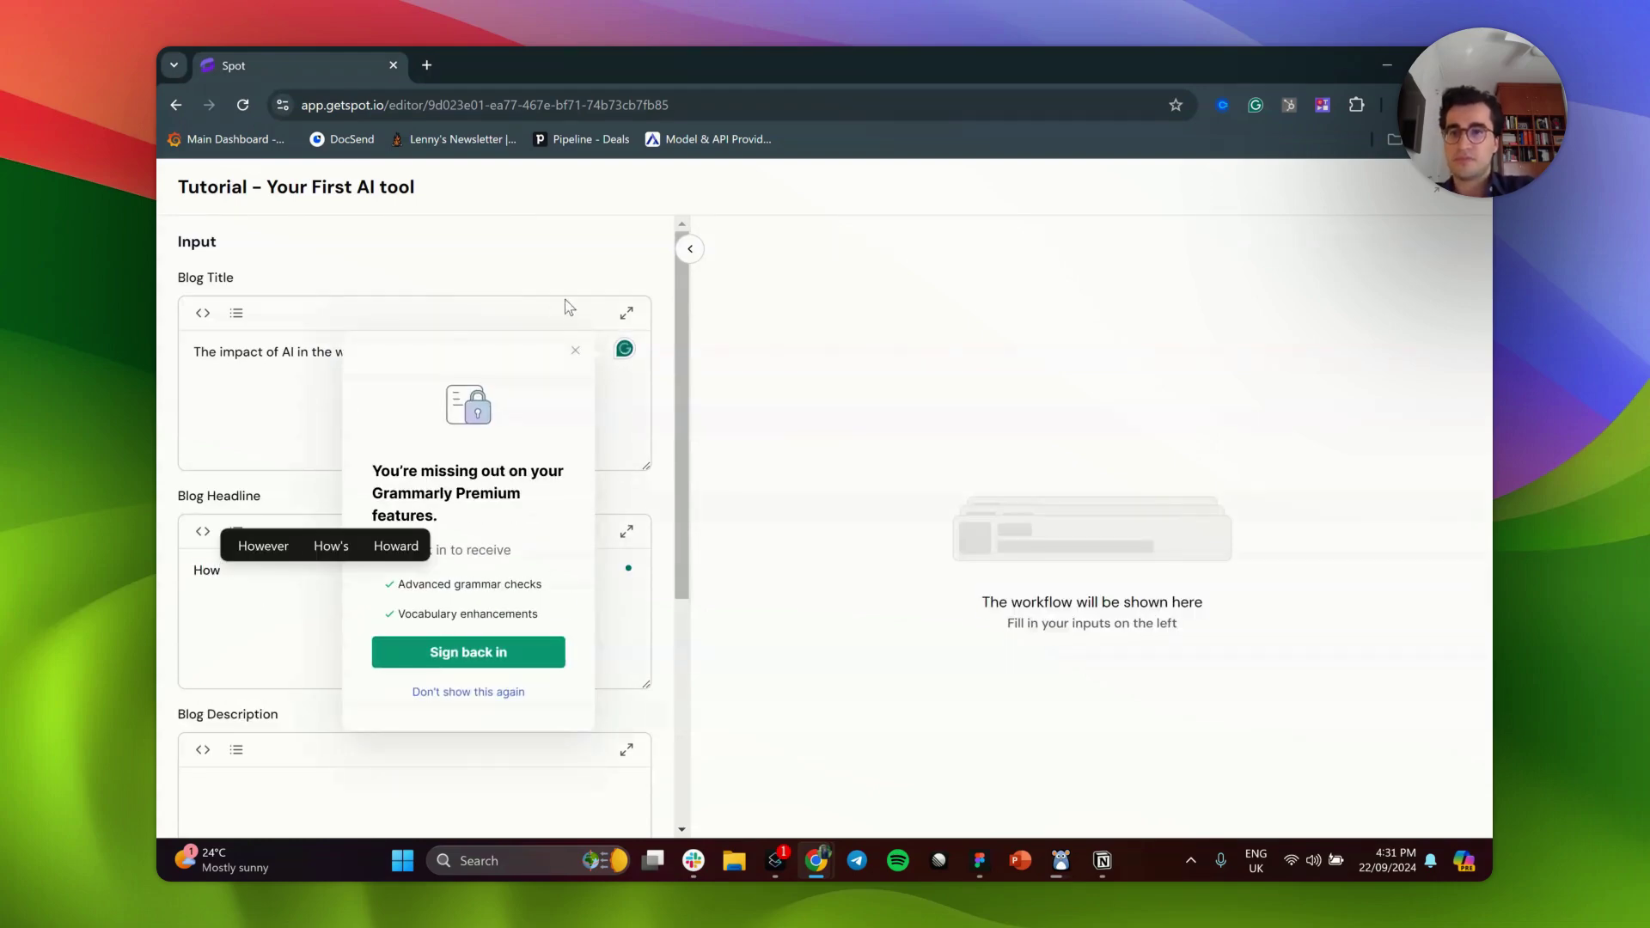
left_click(575, 349)
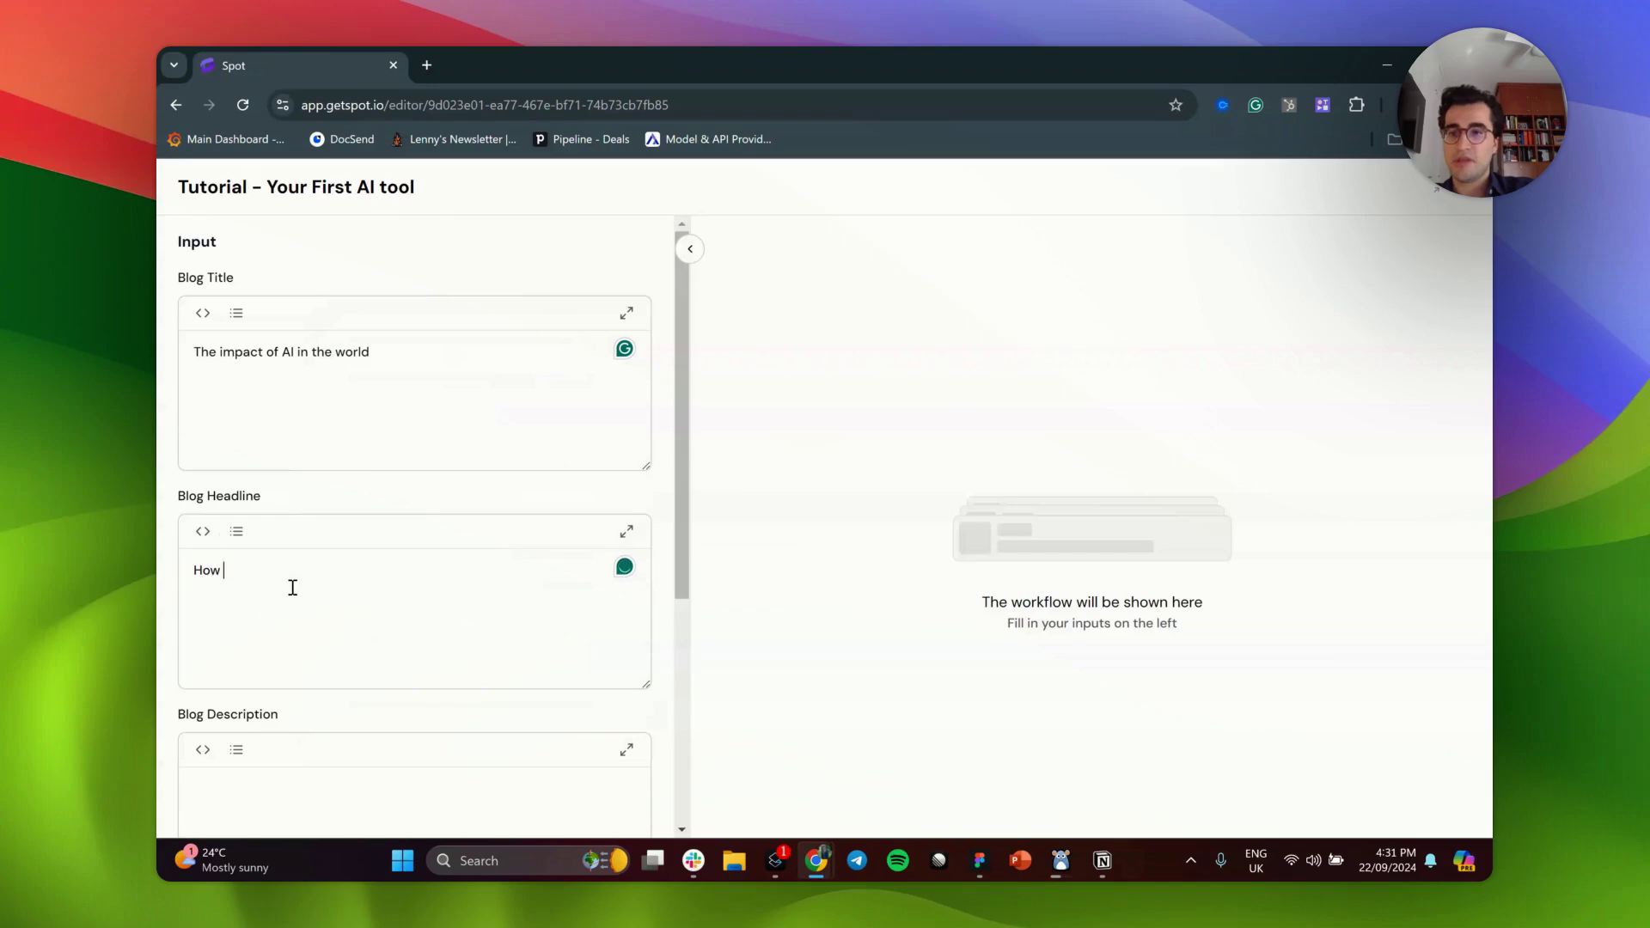
type("AI is ")
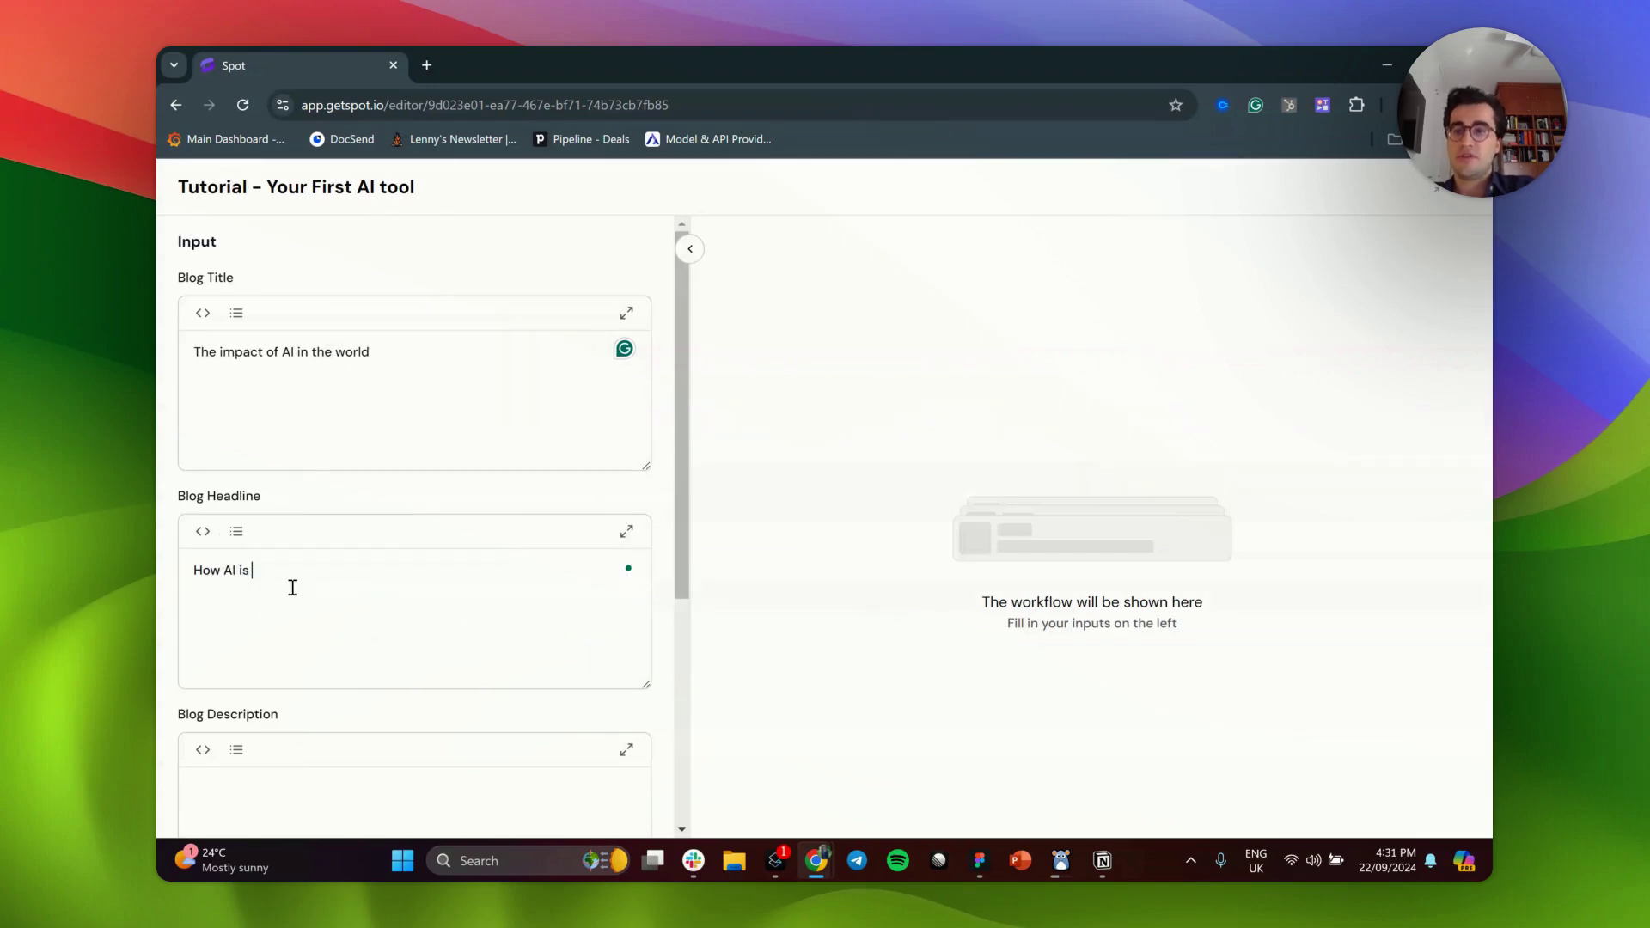
type("changing th")
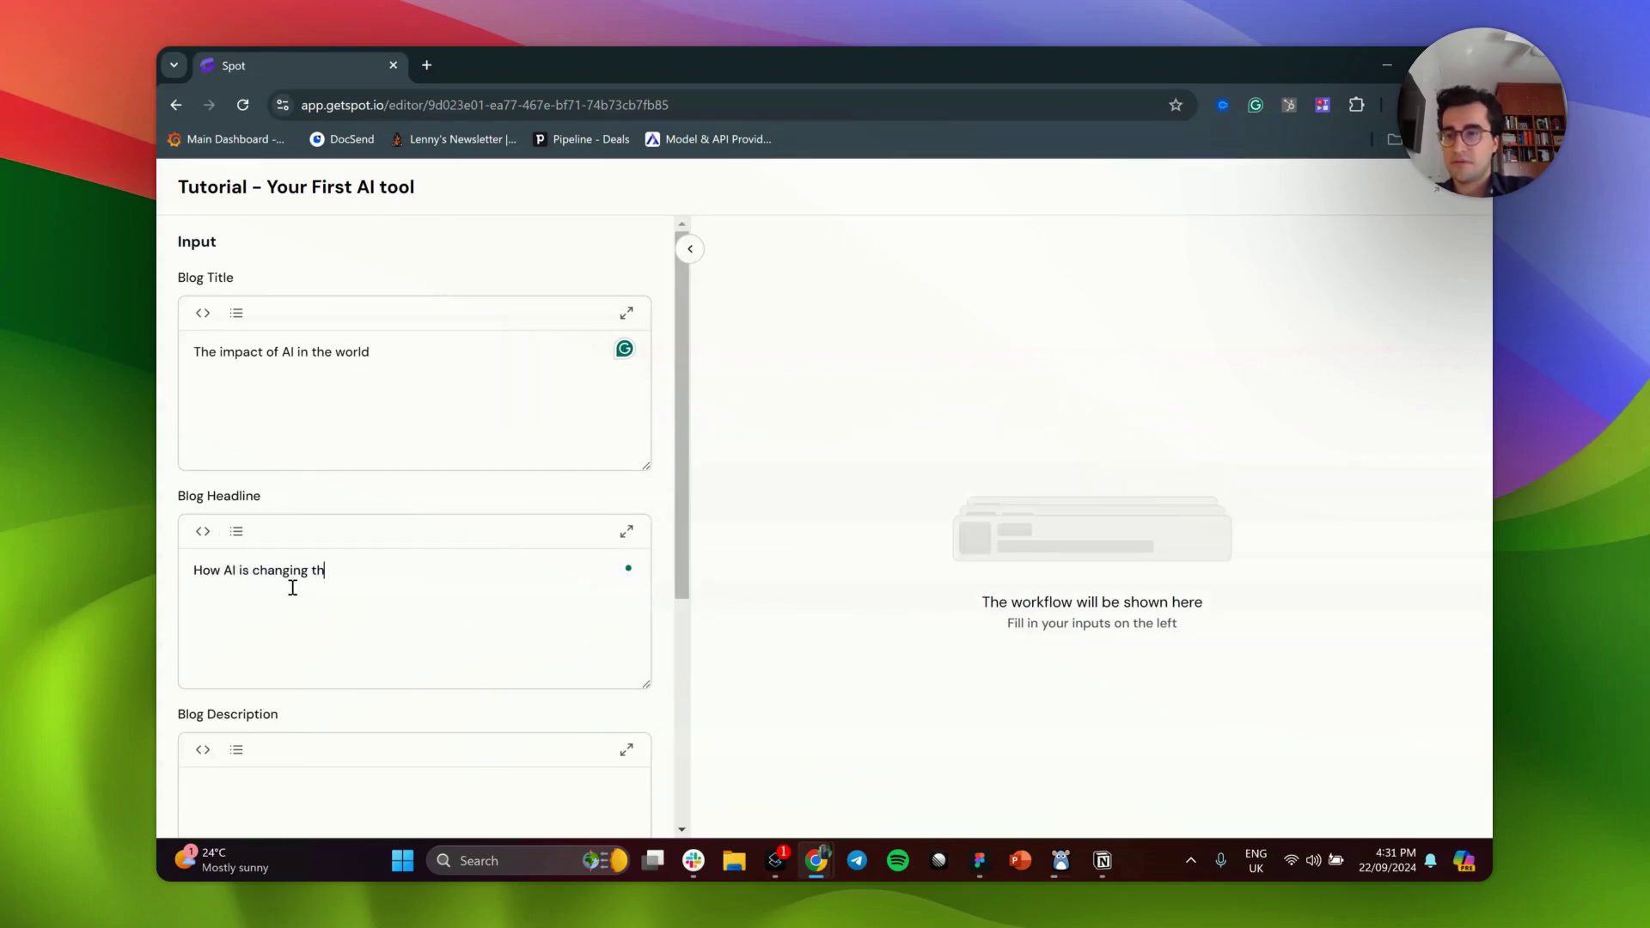
type("e way we work")
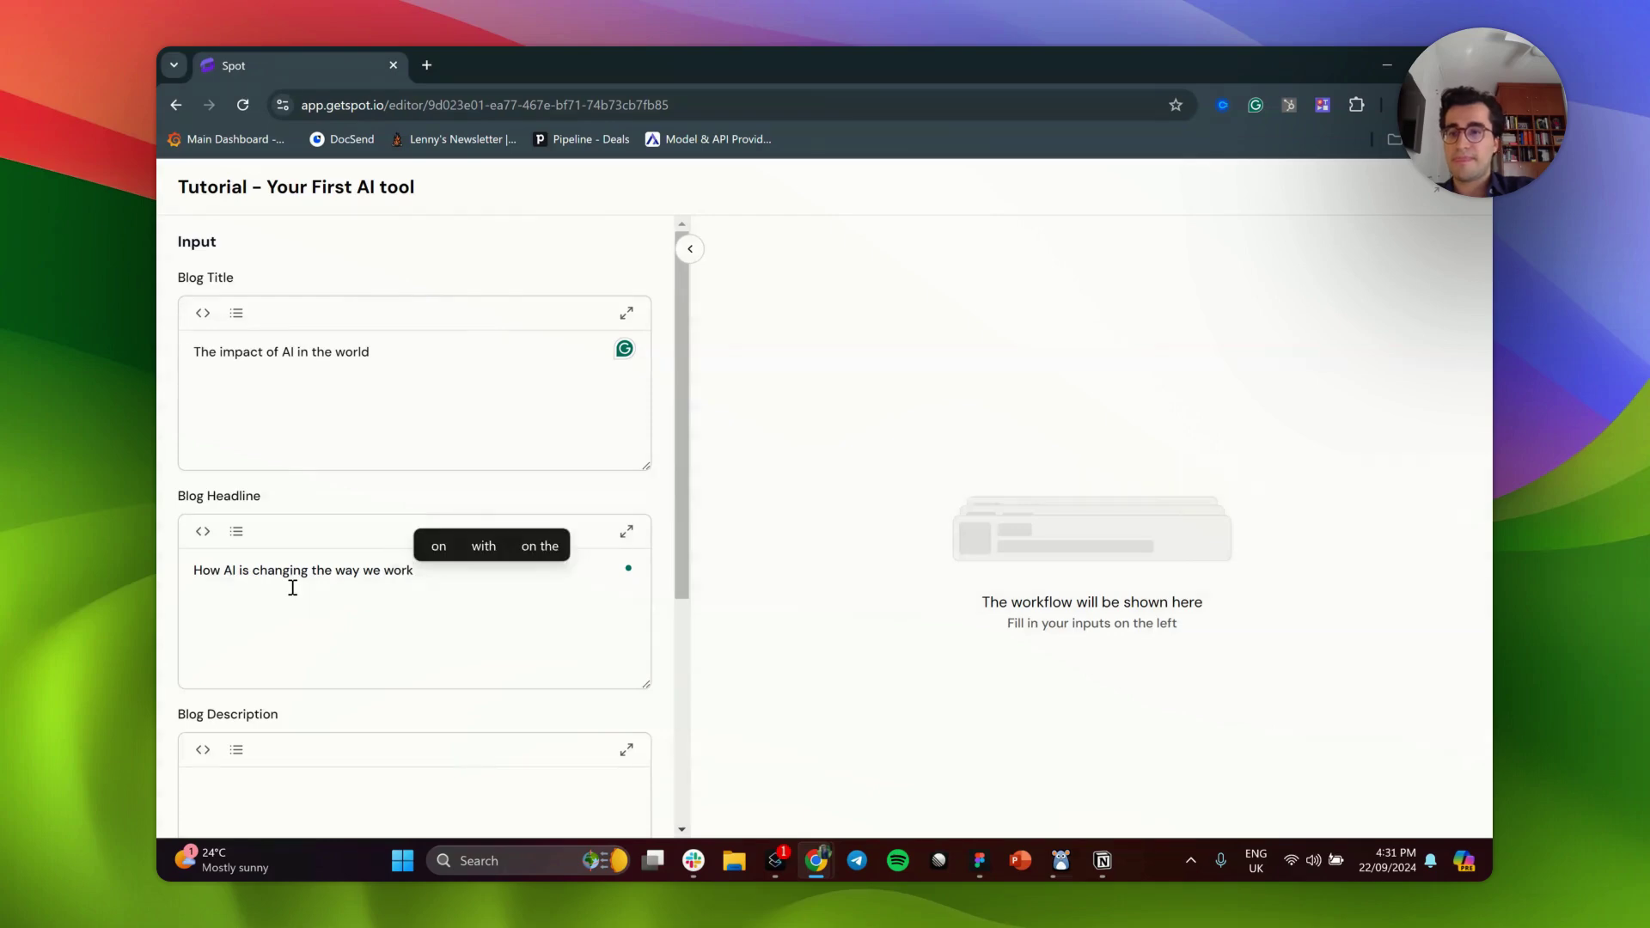
- Enter "Talk about different AI model providers and how they are changing the way we work" as the Blog Description
scroll(292, 587, "down", 2)
left_click(287, 605)
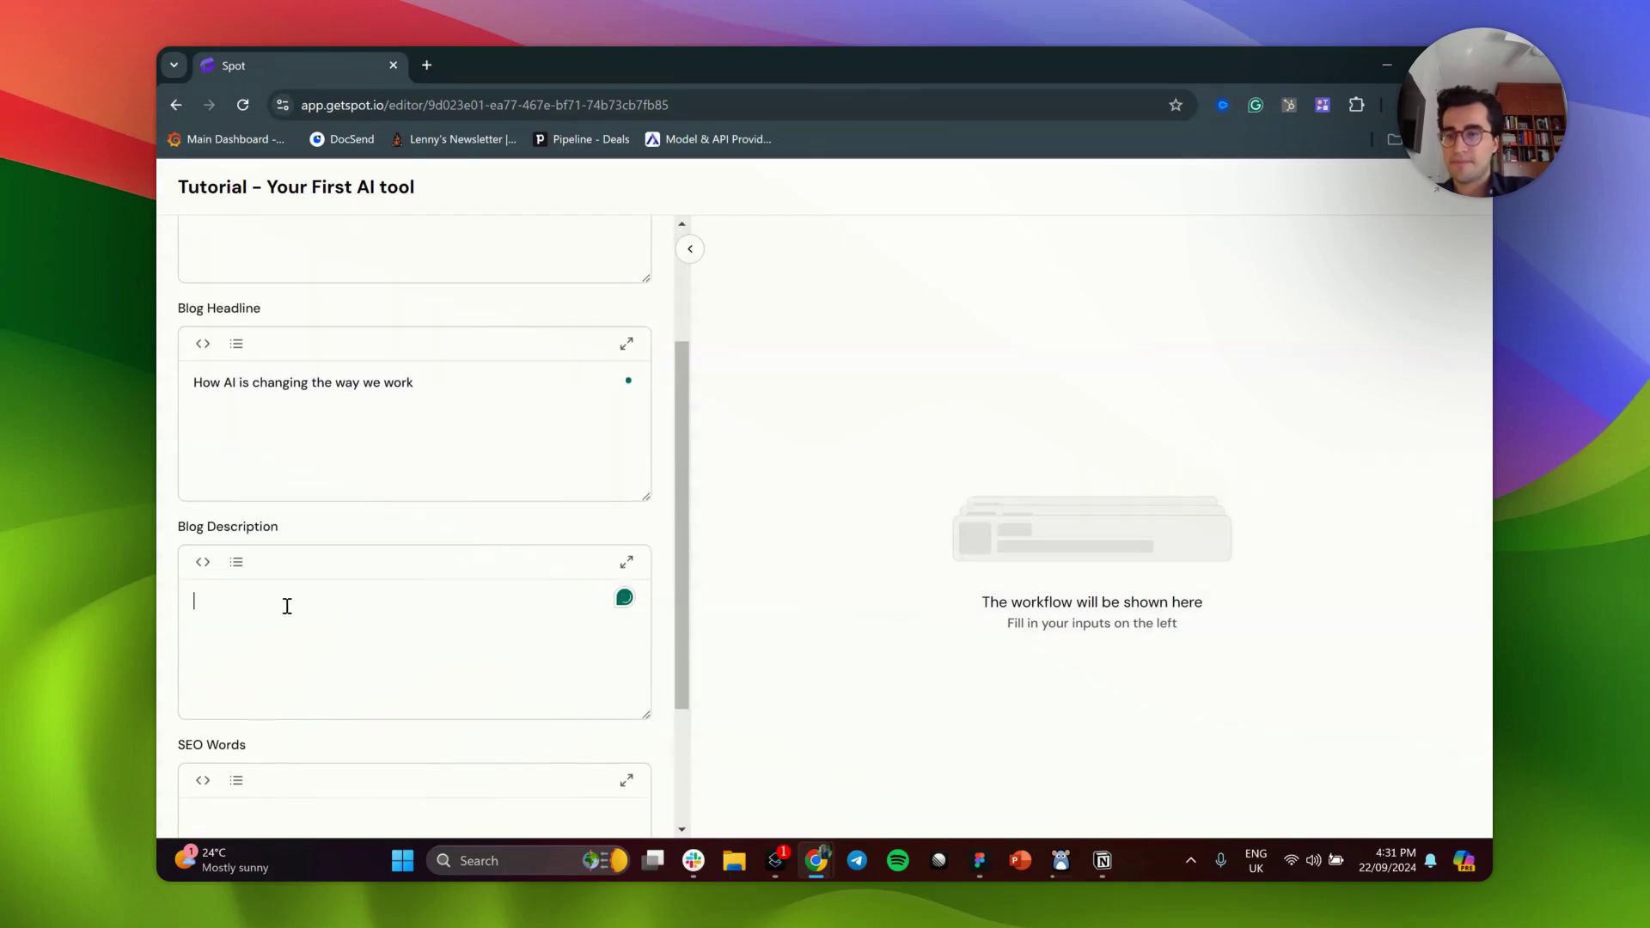
type("Talk about dif")
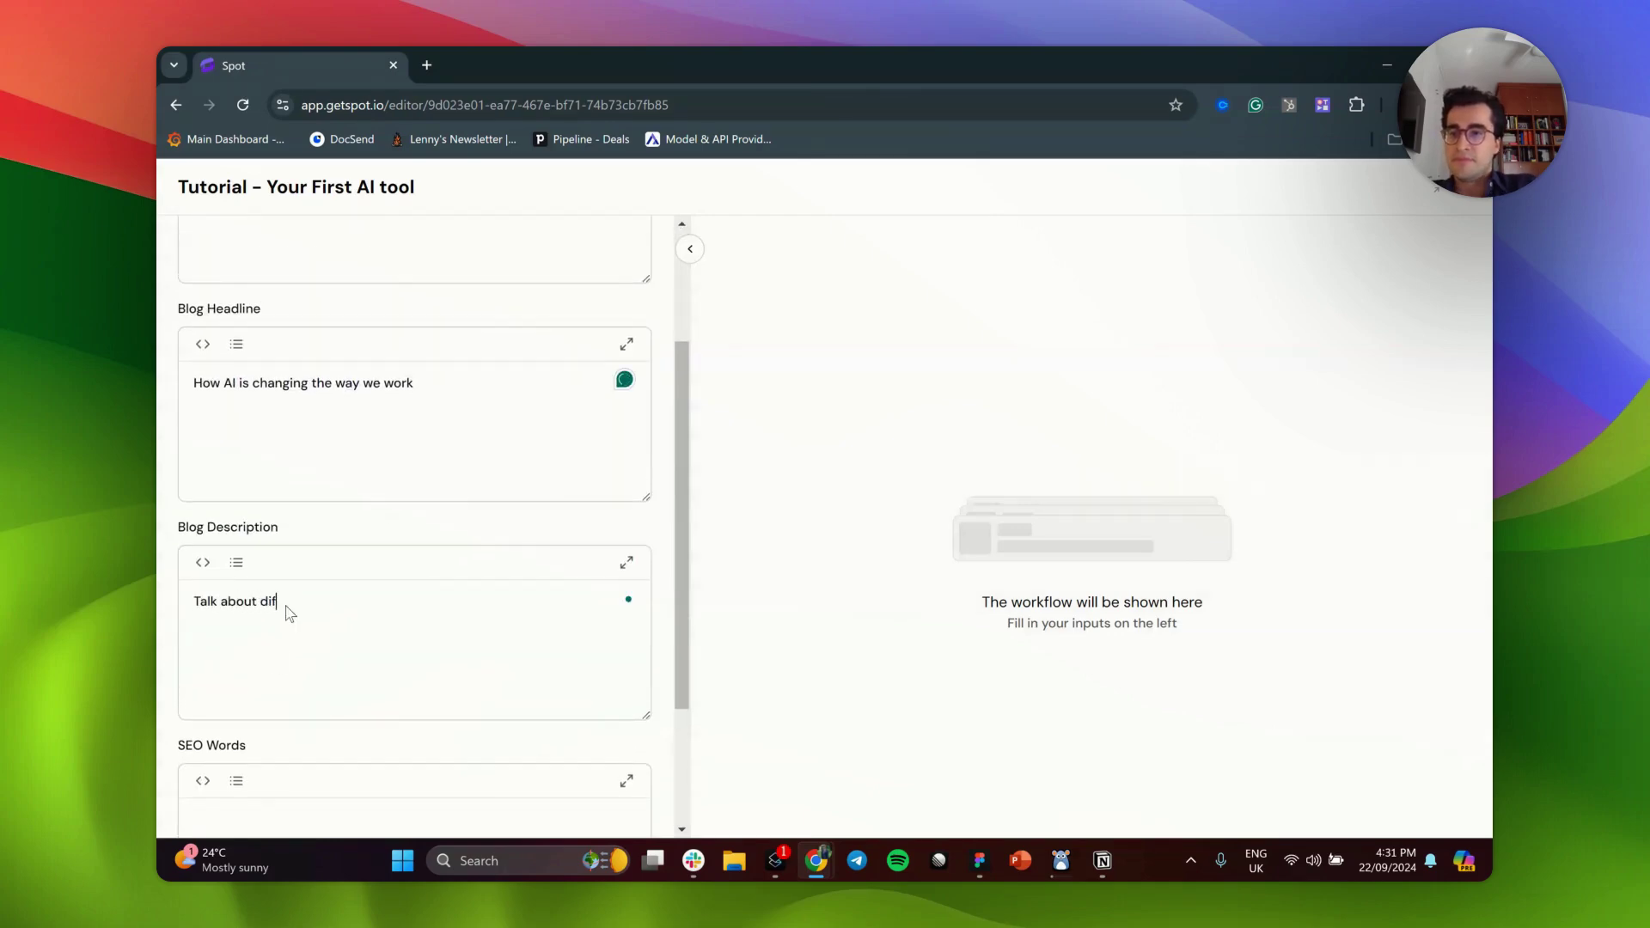
type("ferent AI p")
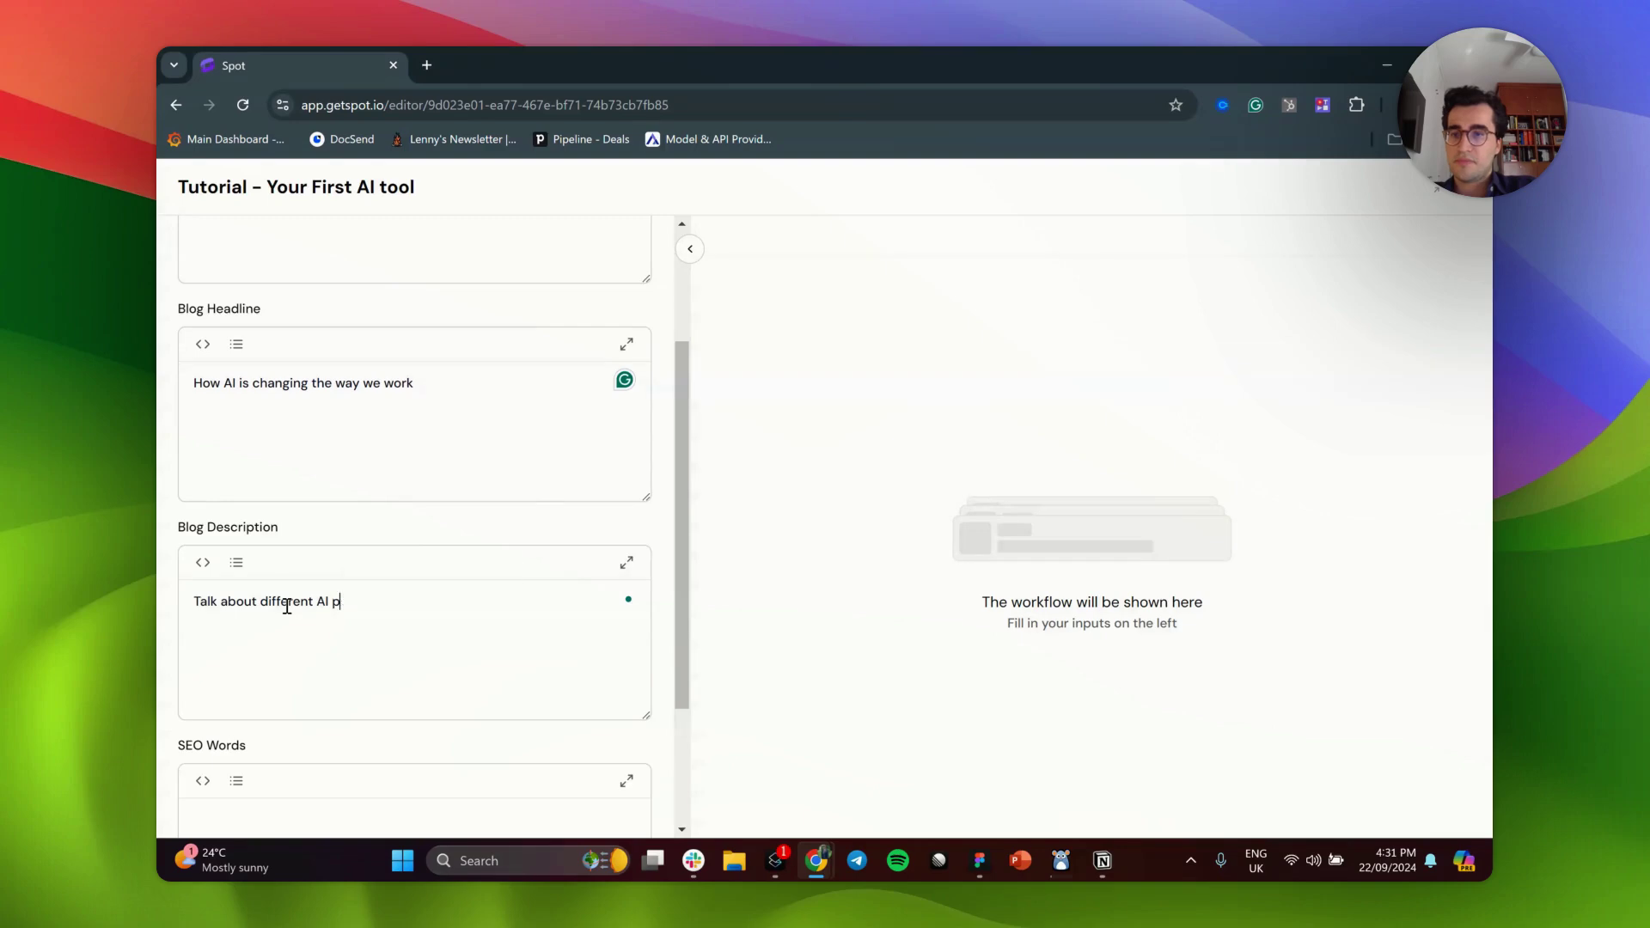
key("BackSpace")
type("model providers and how they are")
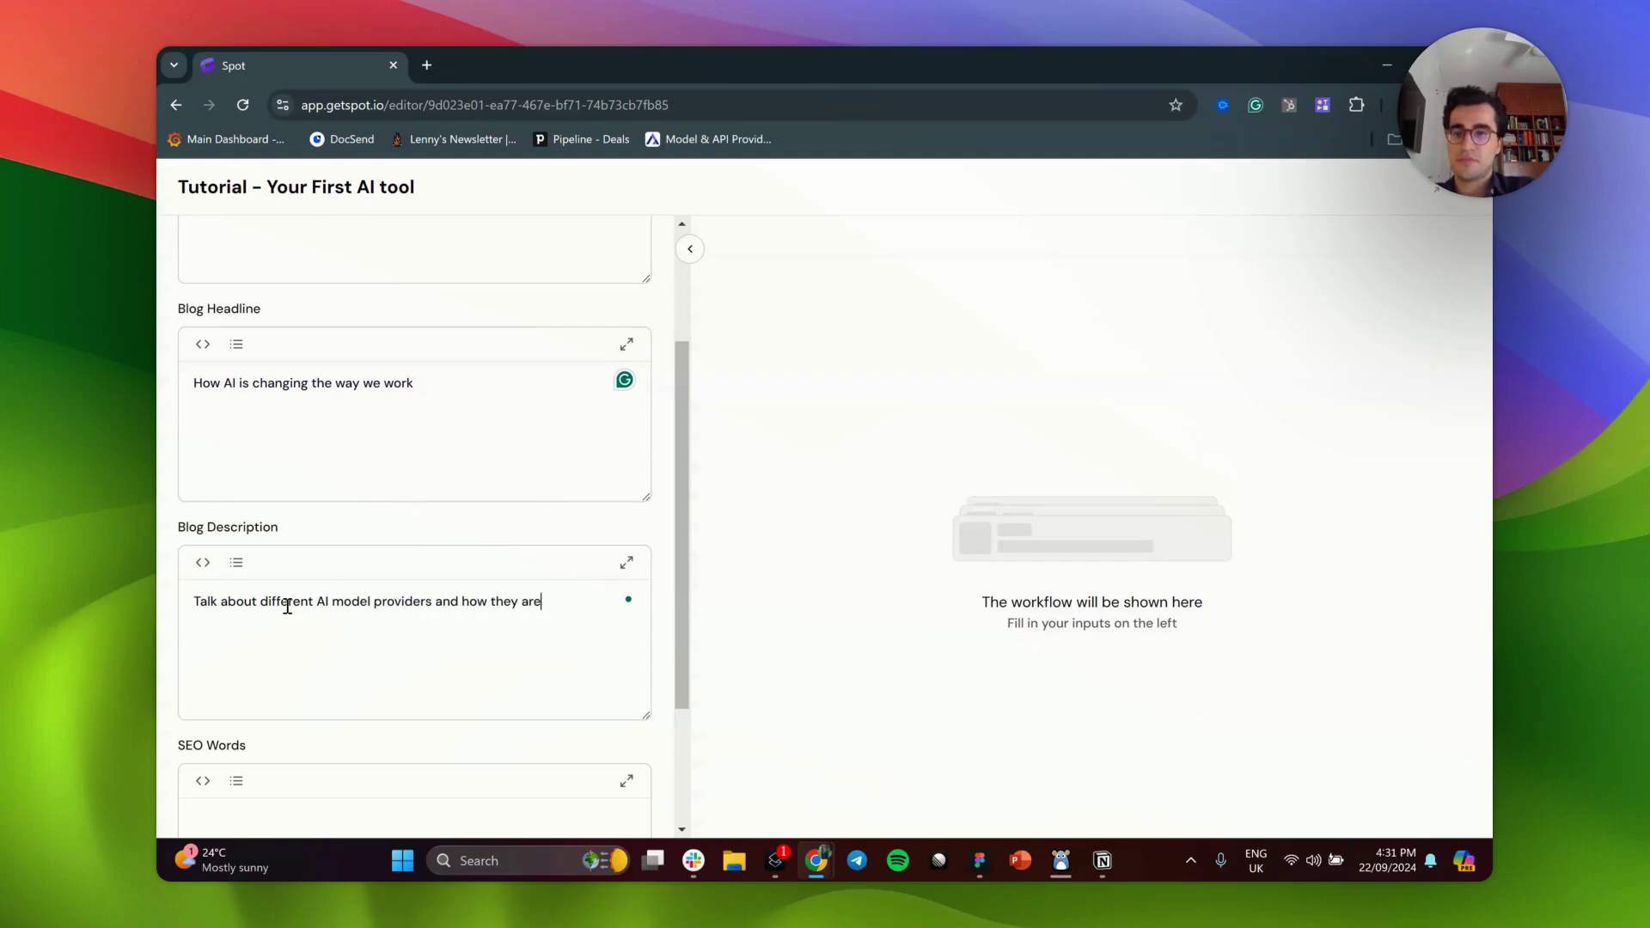
type("changing the w")
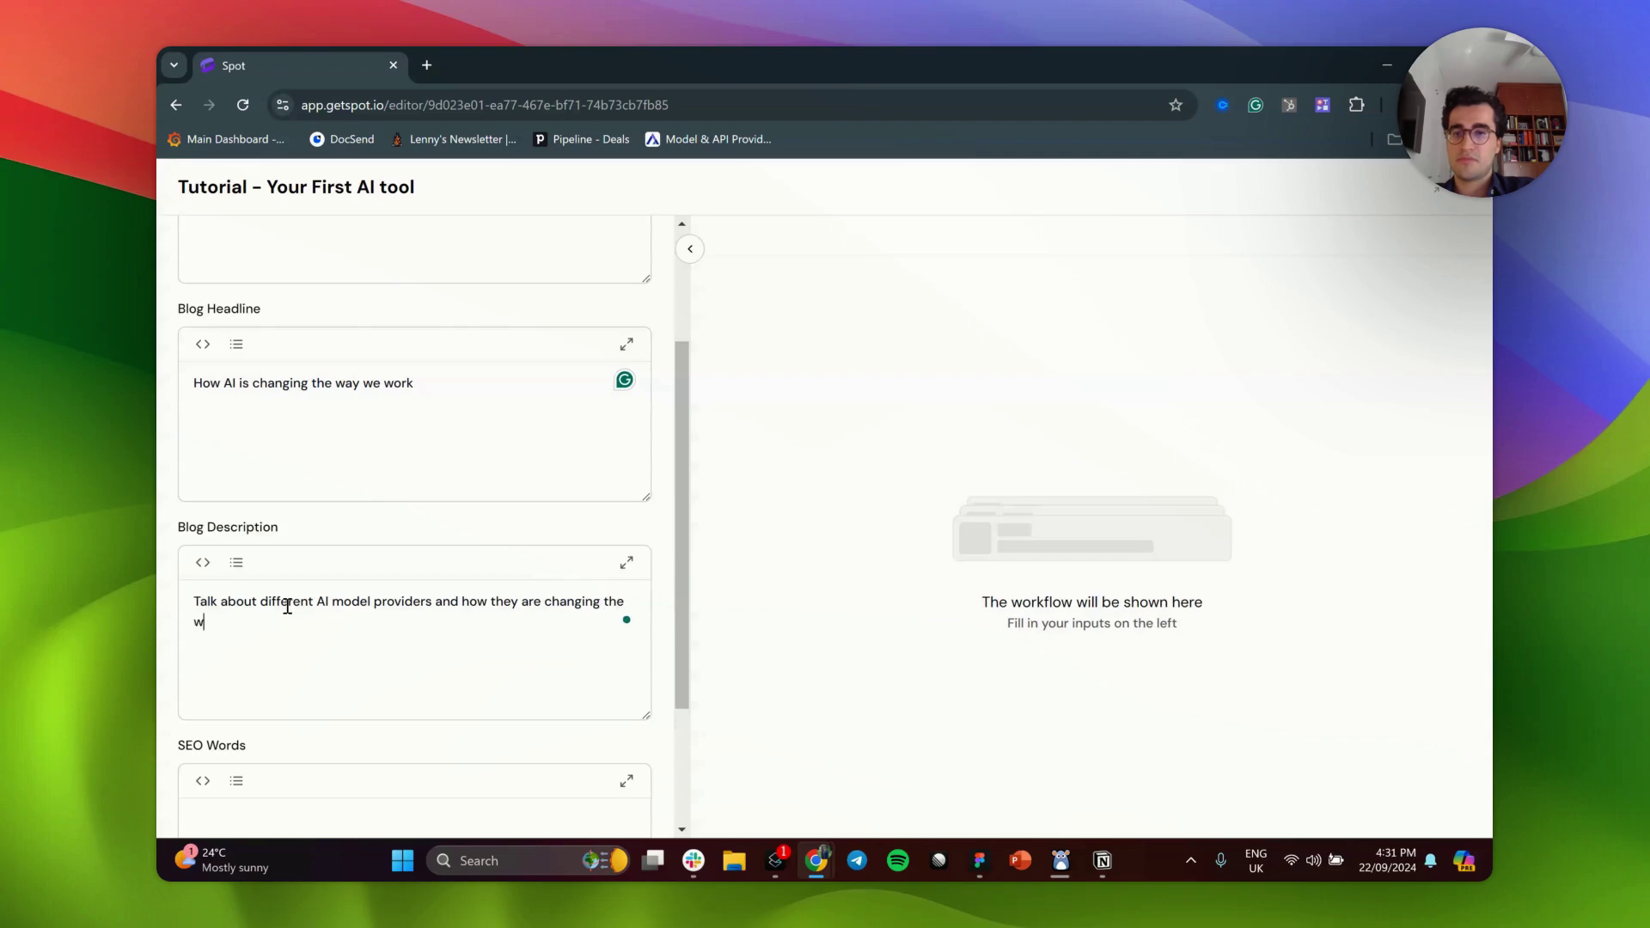
type("ay we work")
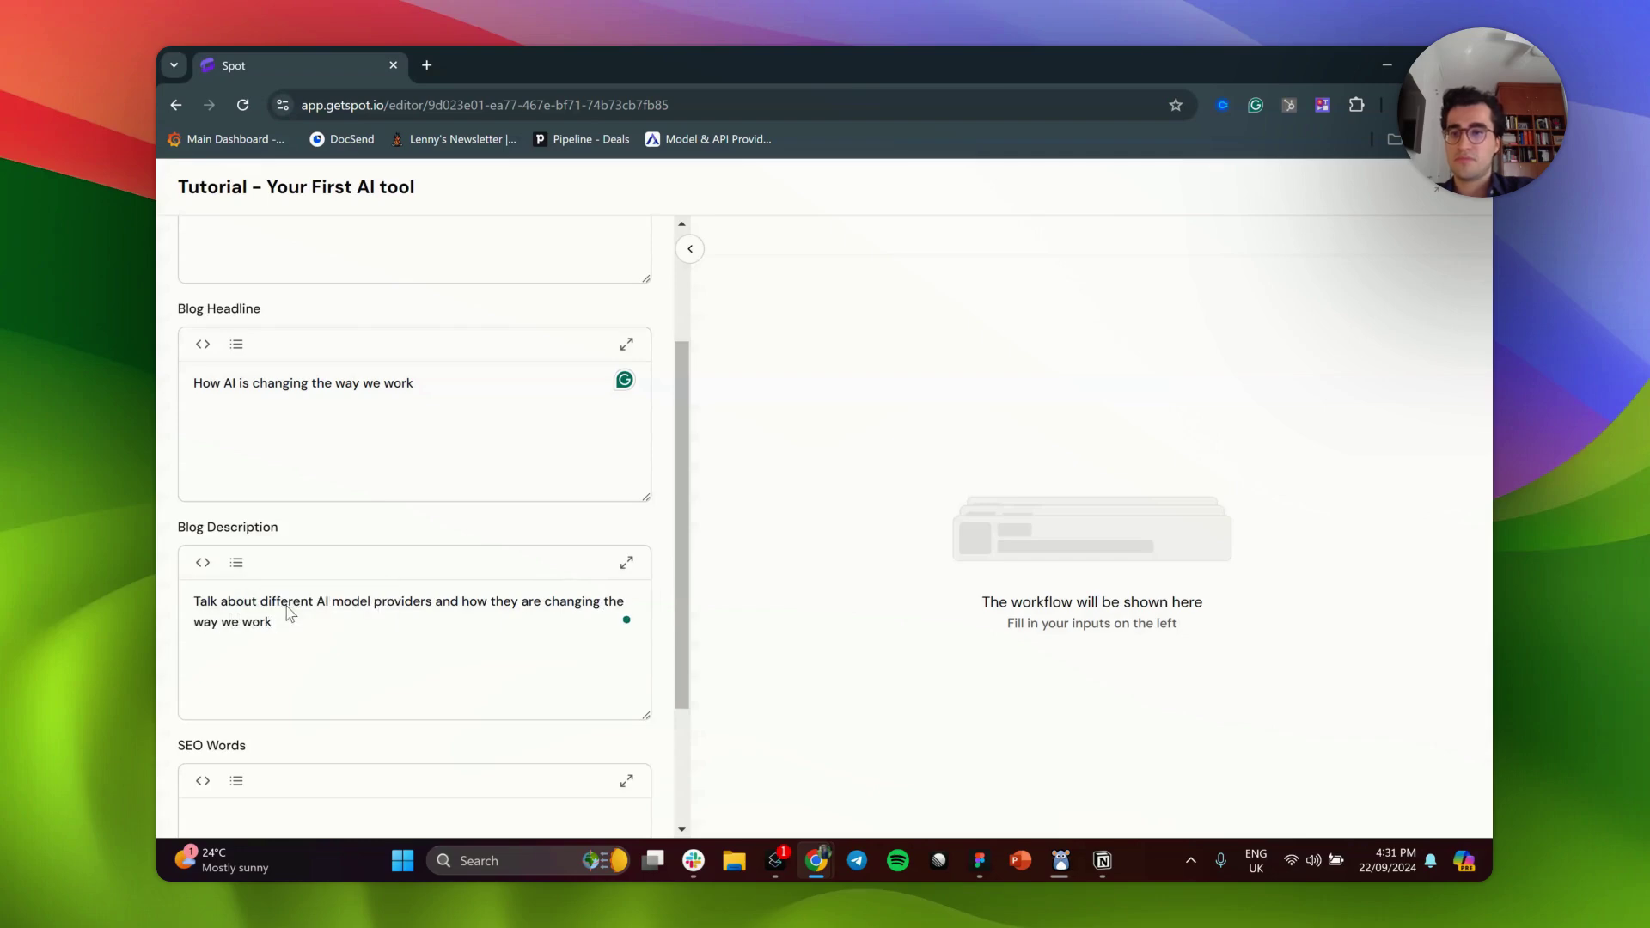
- Enter "AI, LLM, China, US" as the SEO Words and run the workflow
scroll(289, 612, "down", 2)
left_click(287, 652)
type("AI")
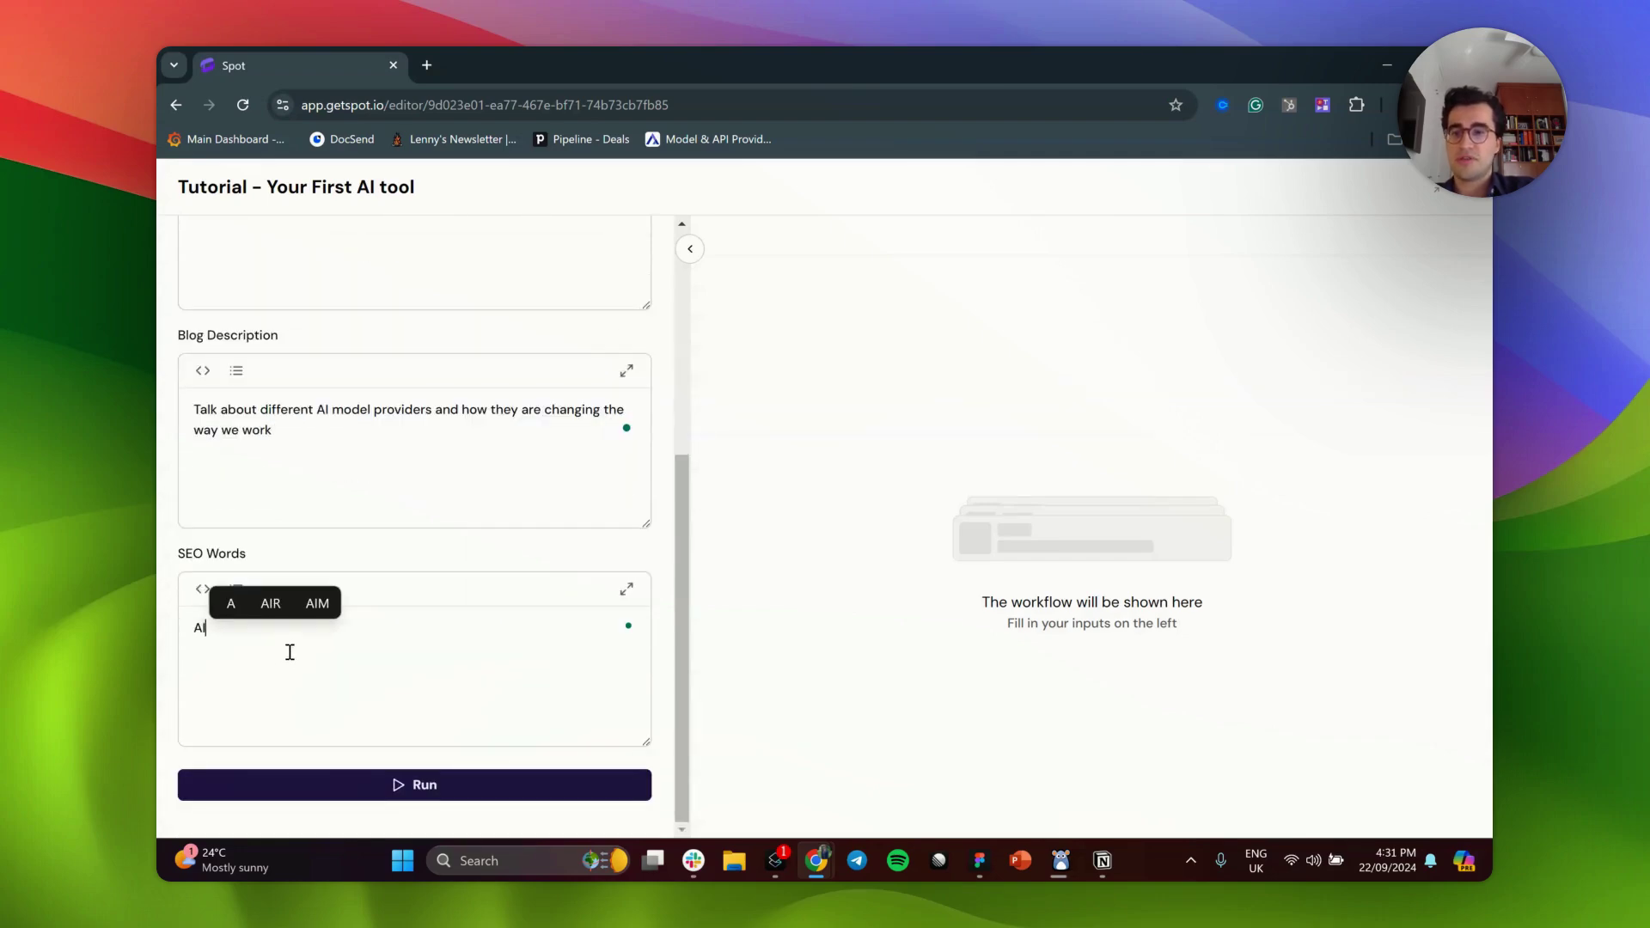
type(", LLM, ")
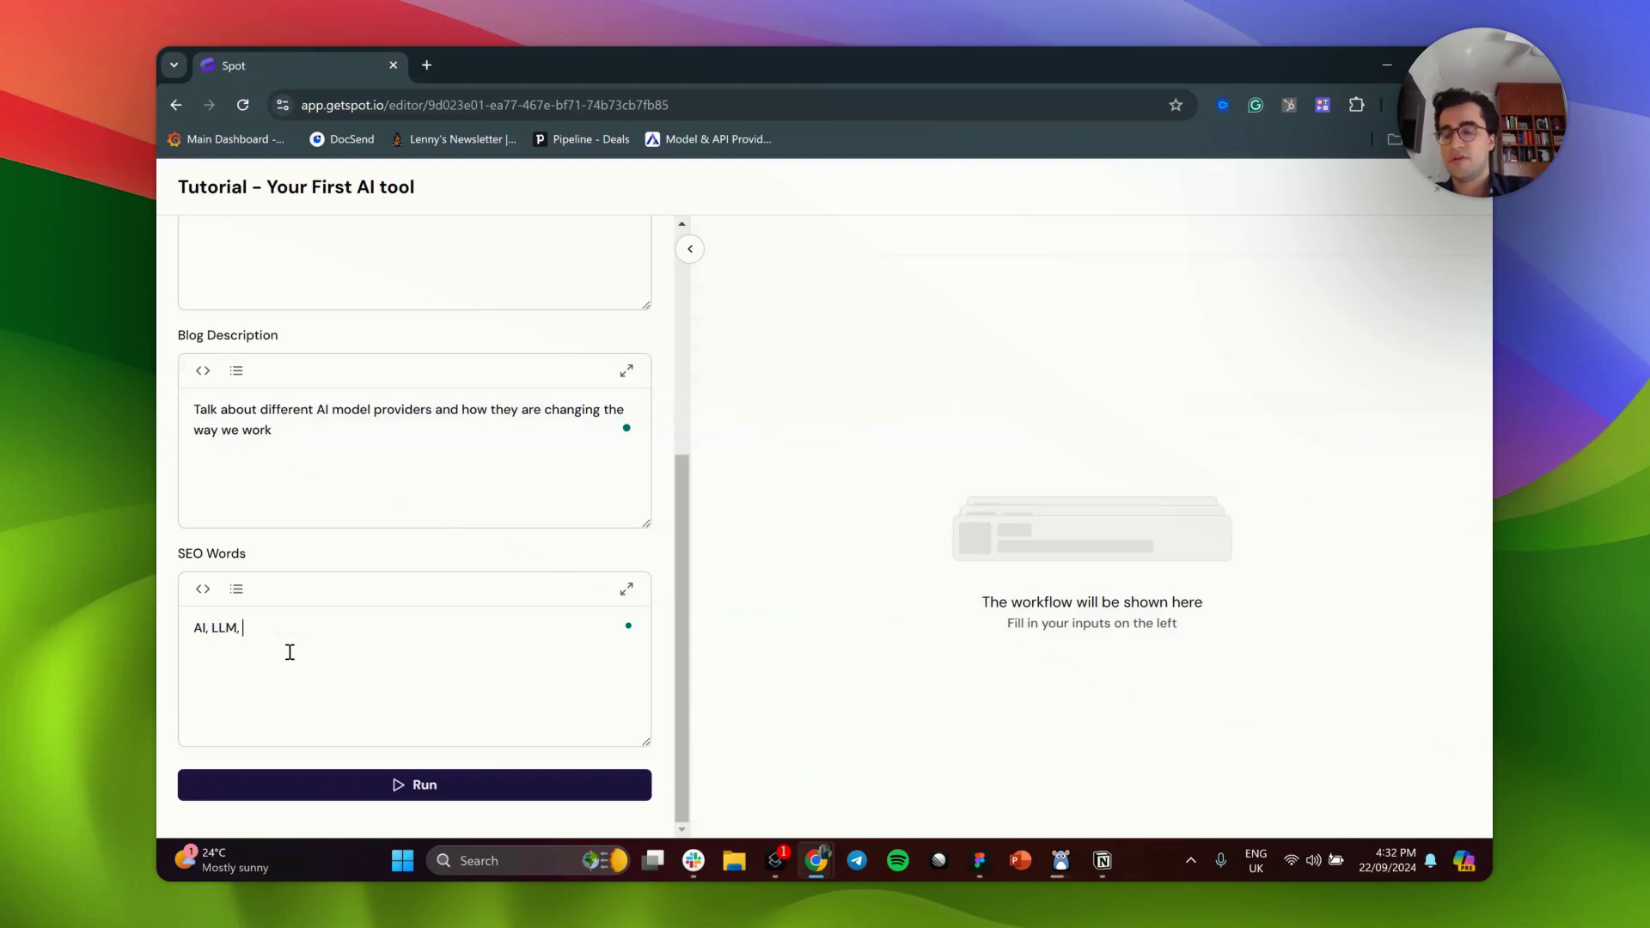
type("China, US")
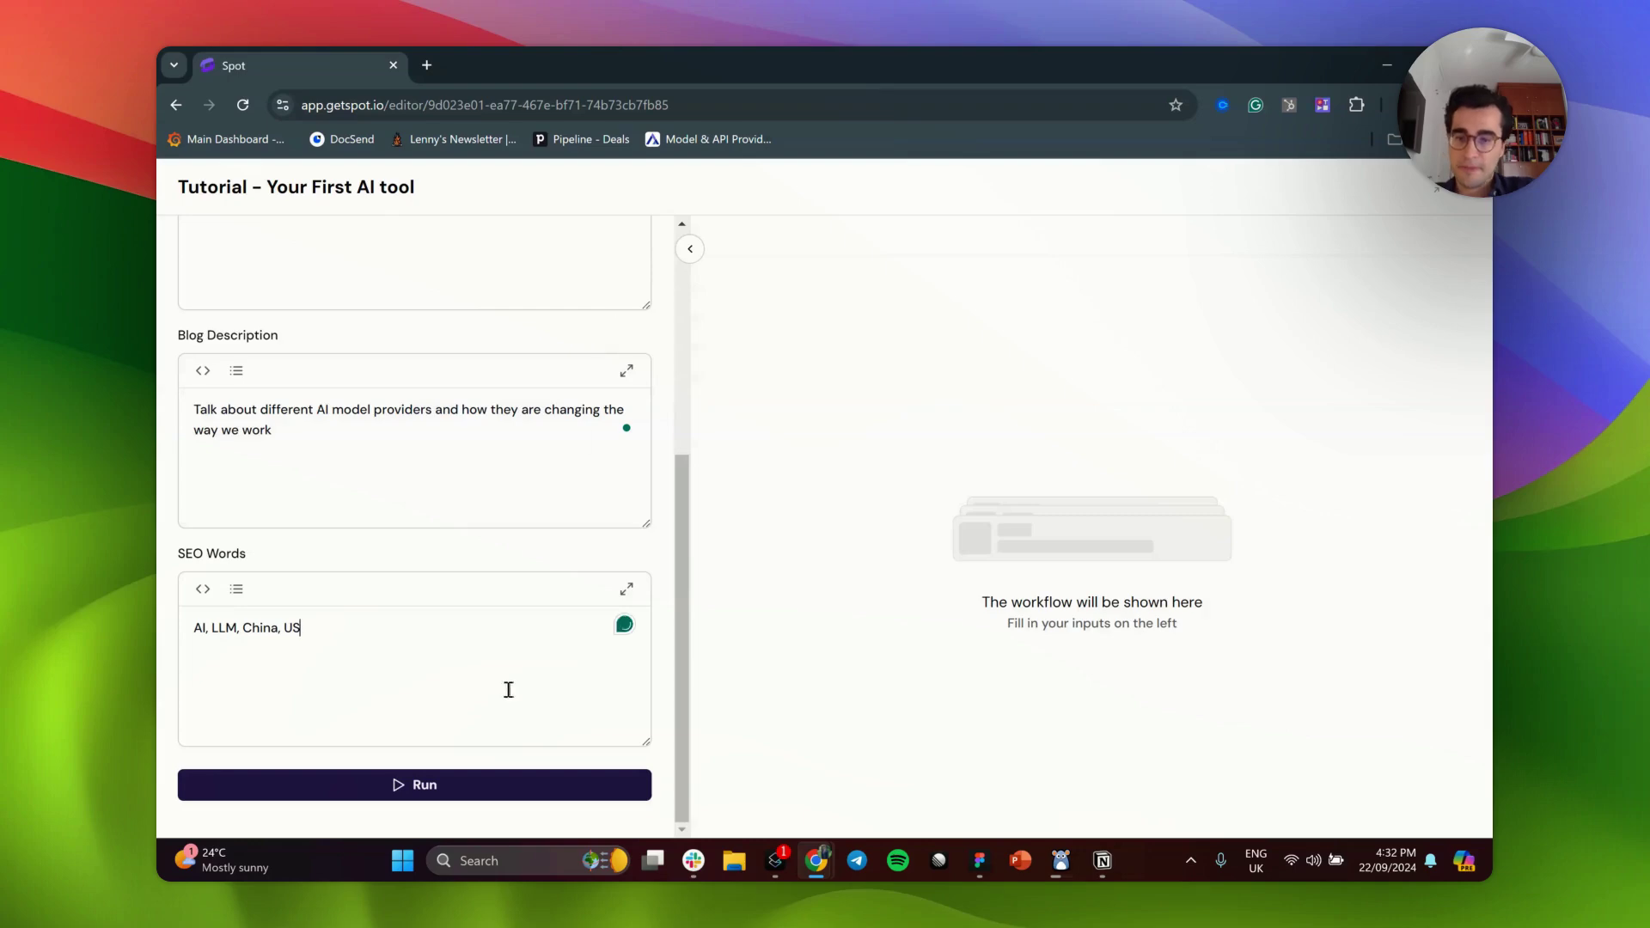
left_click(527, 791)
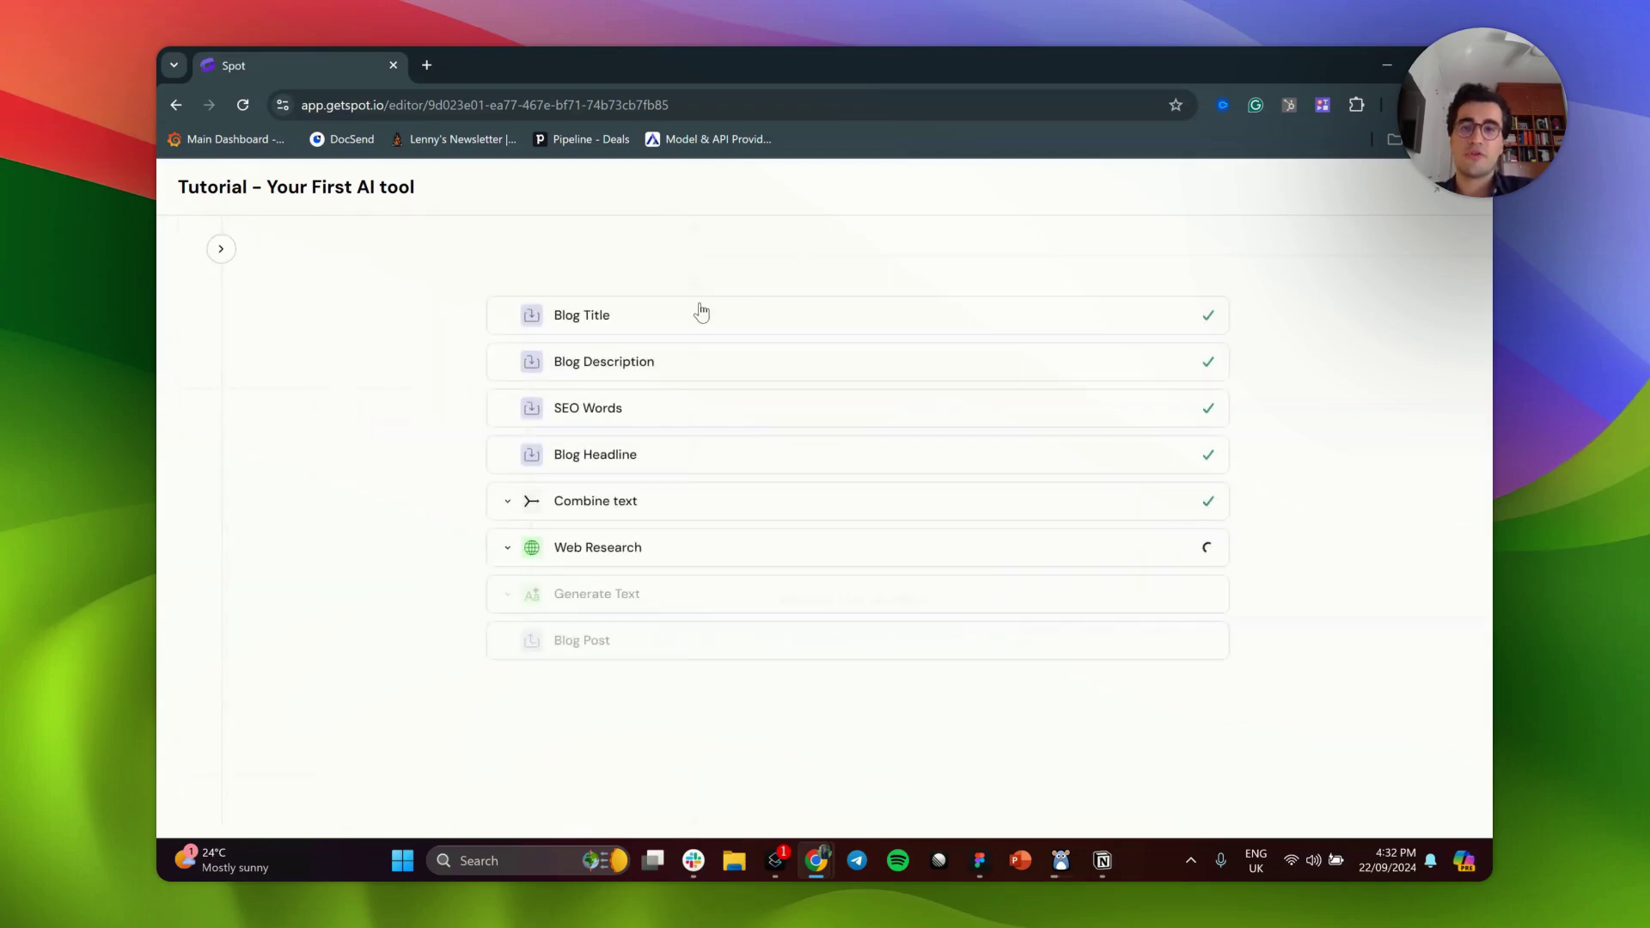
- Check the details of the Combine text and Web Research nodes during the run, leaving only Web Research expanded
left_click(581, 507)
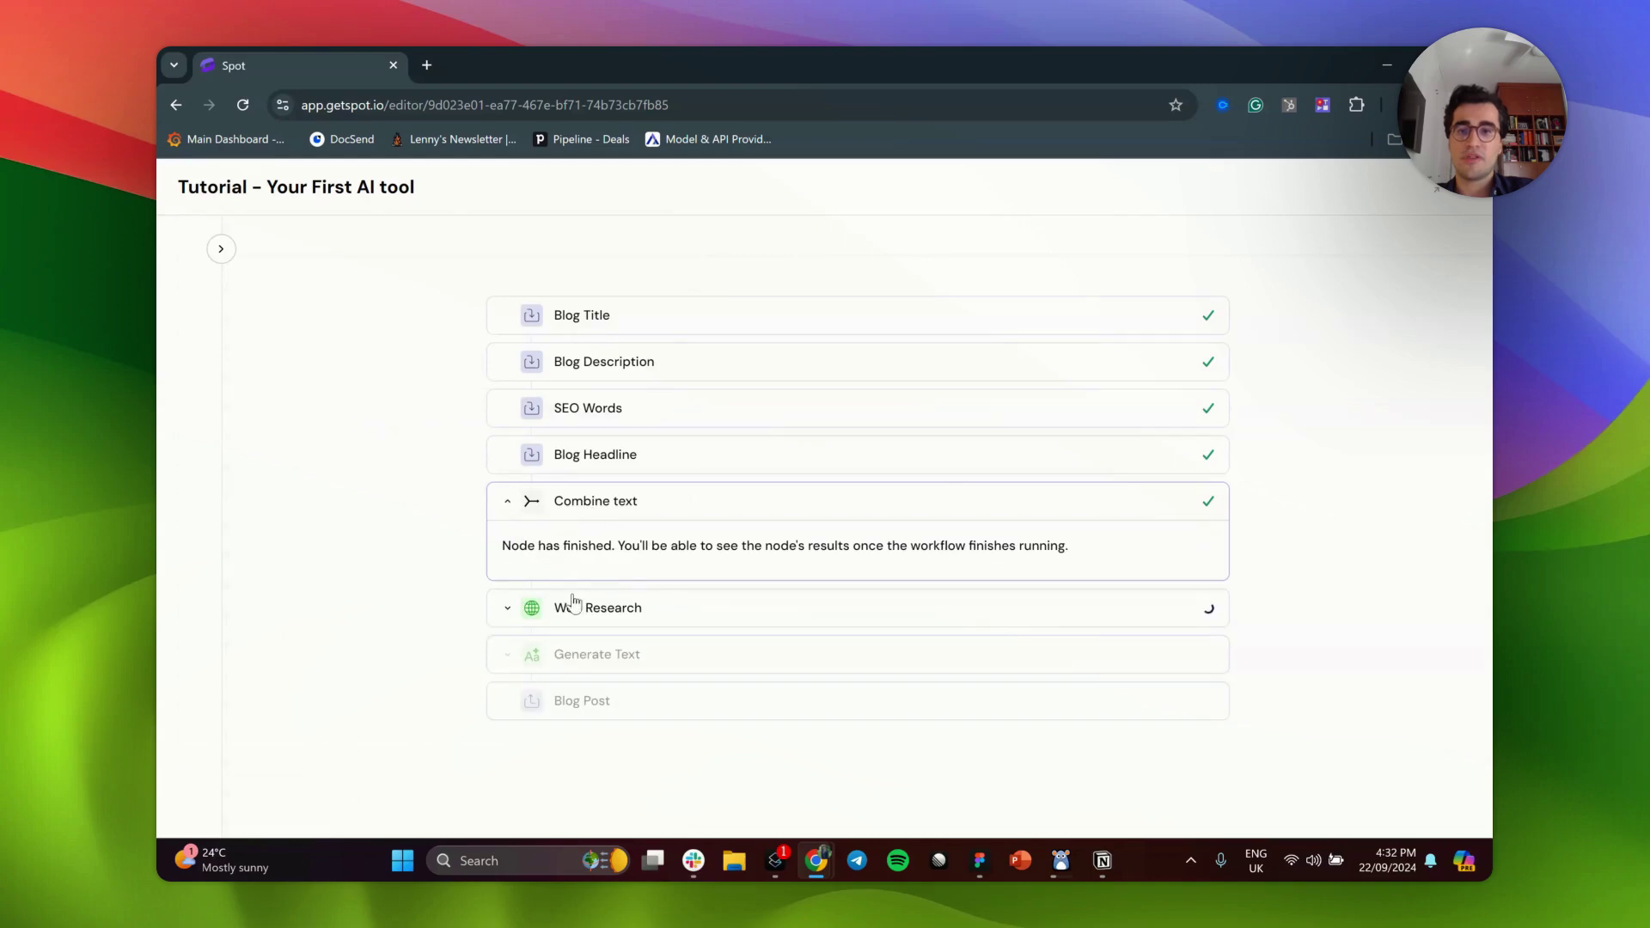
left_click(572, 606)
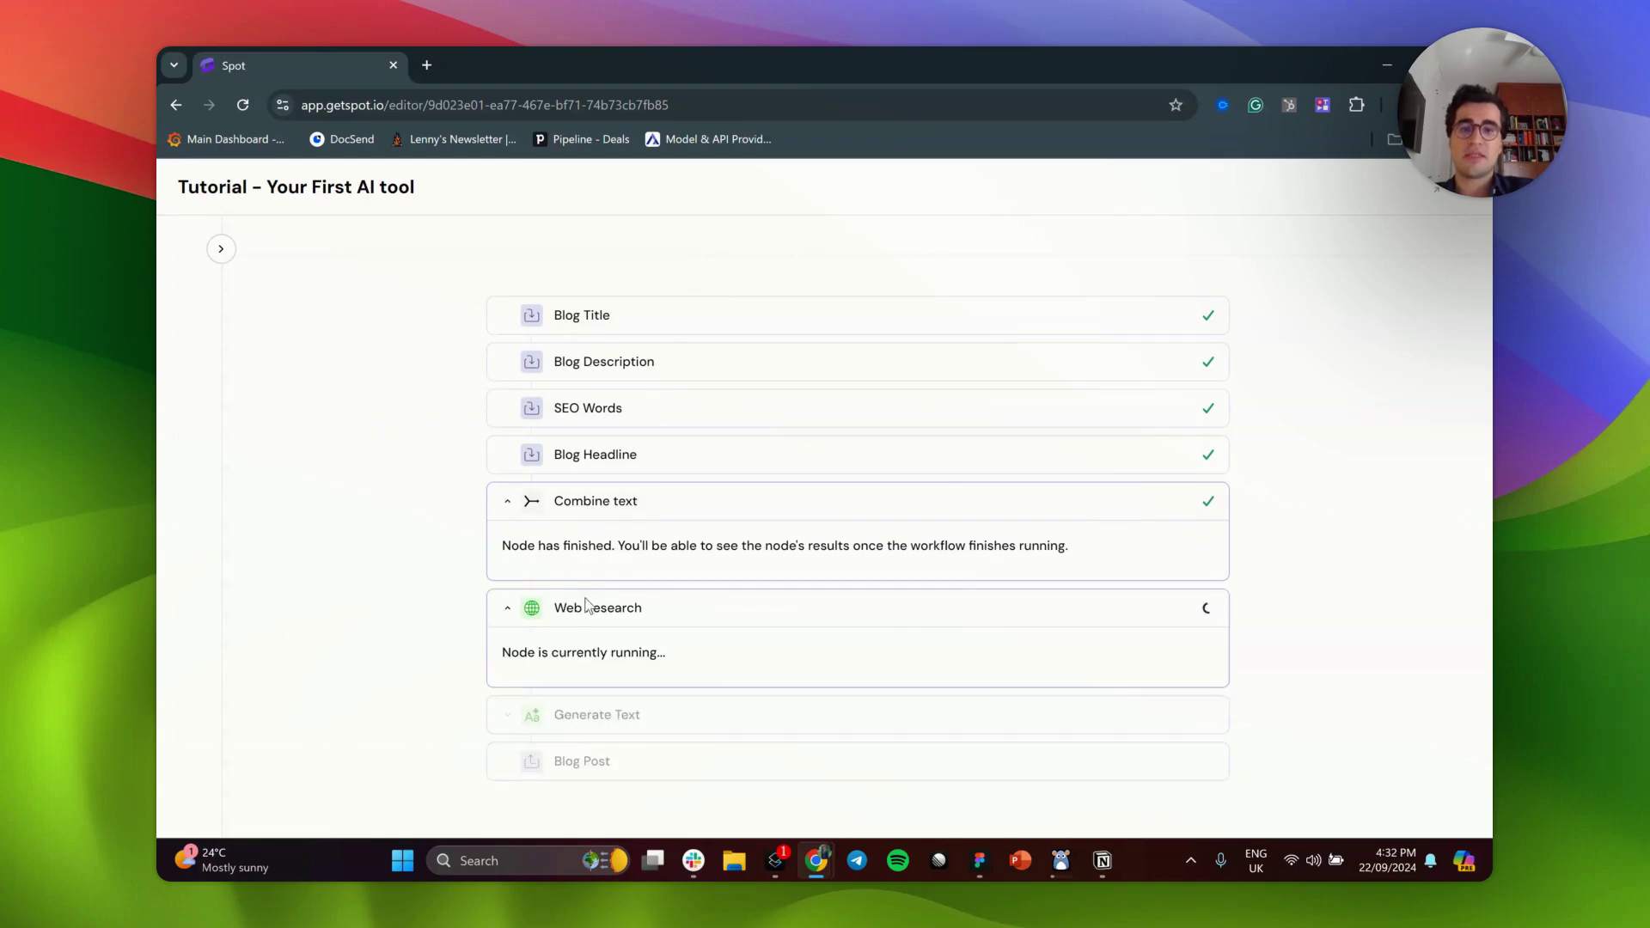
left_click(579, 609)
left_click(581, 606)
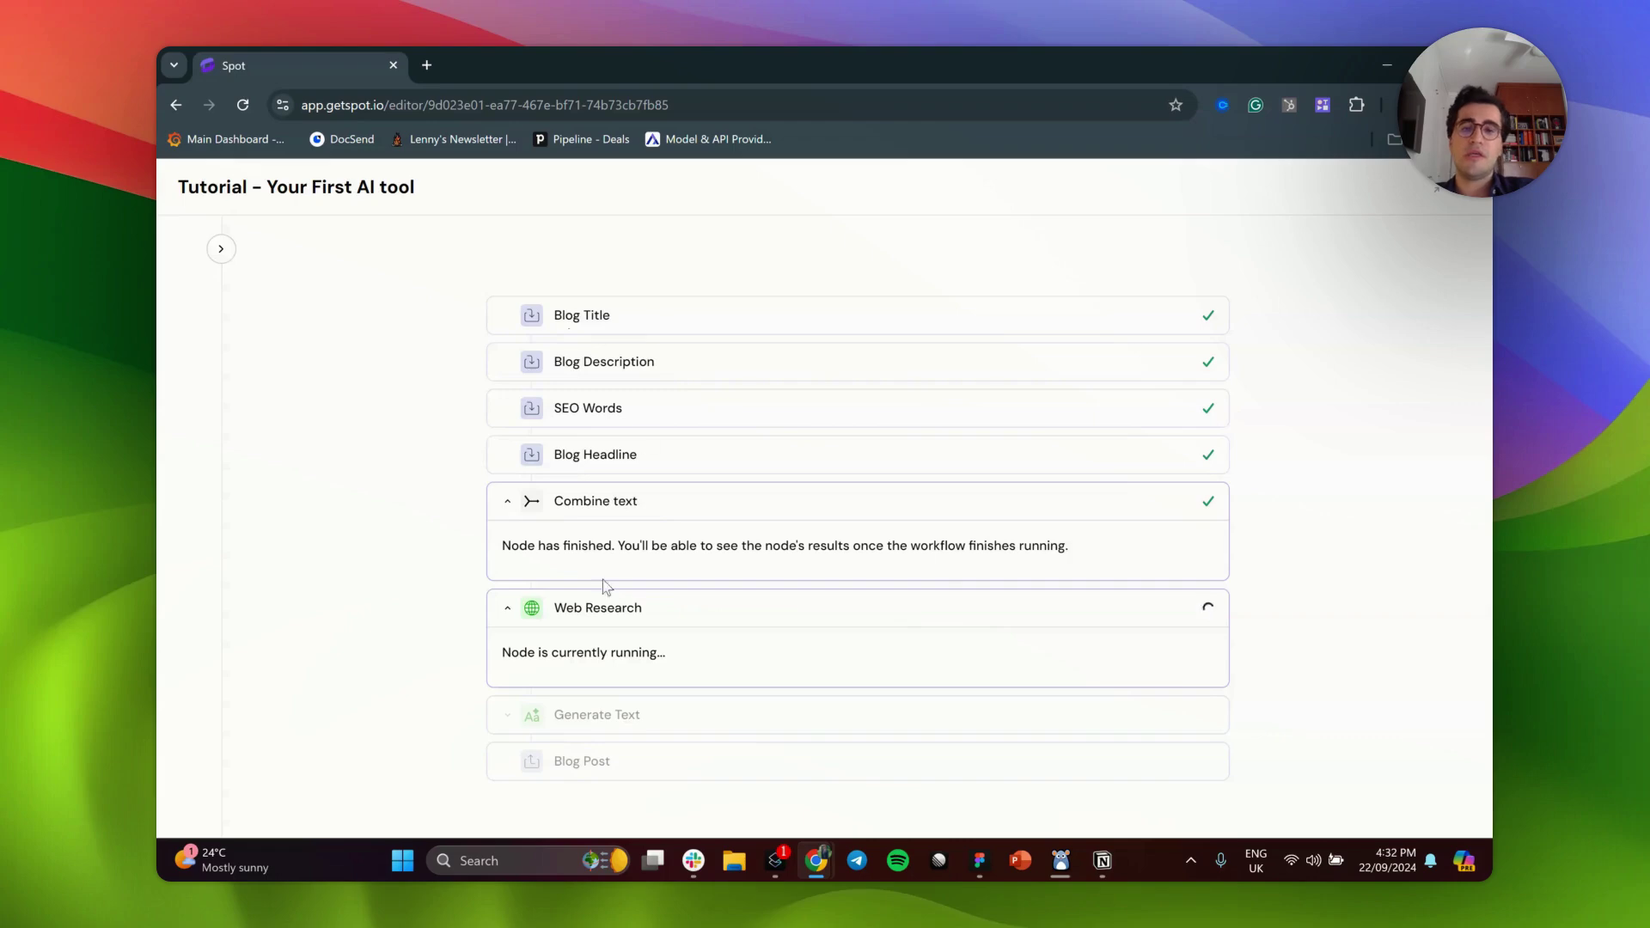
left_click(603, 513)
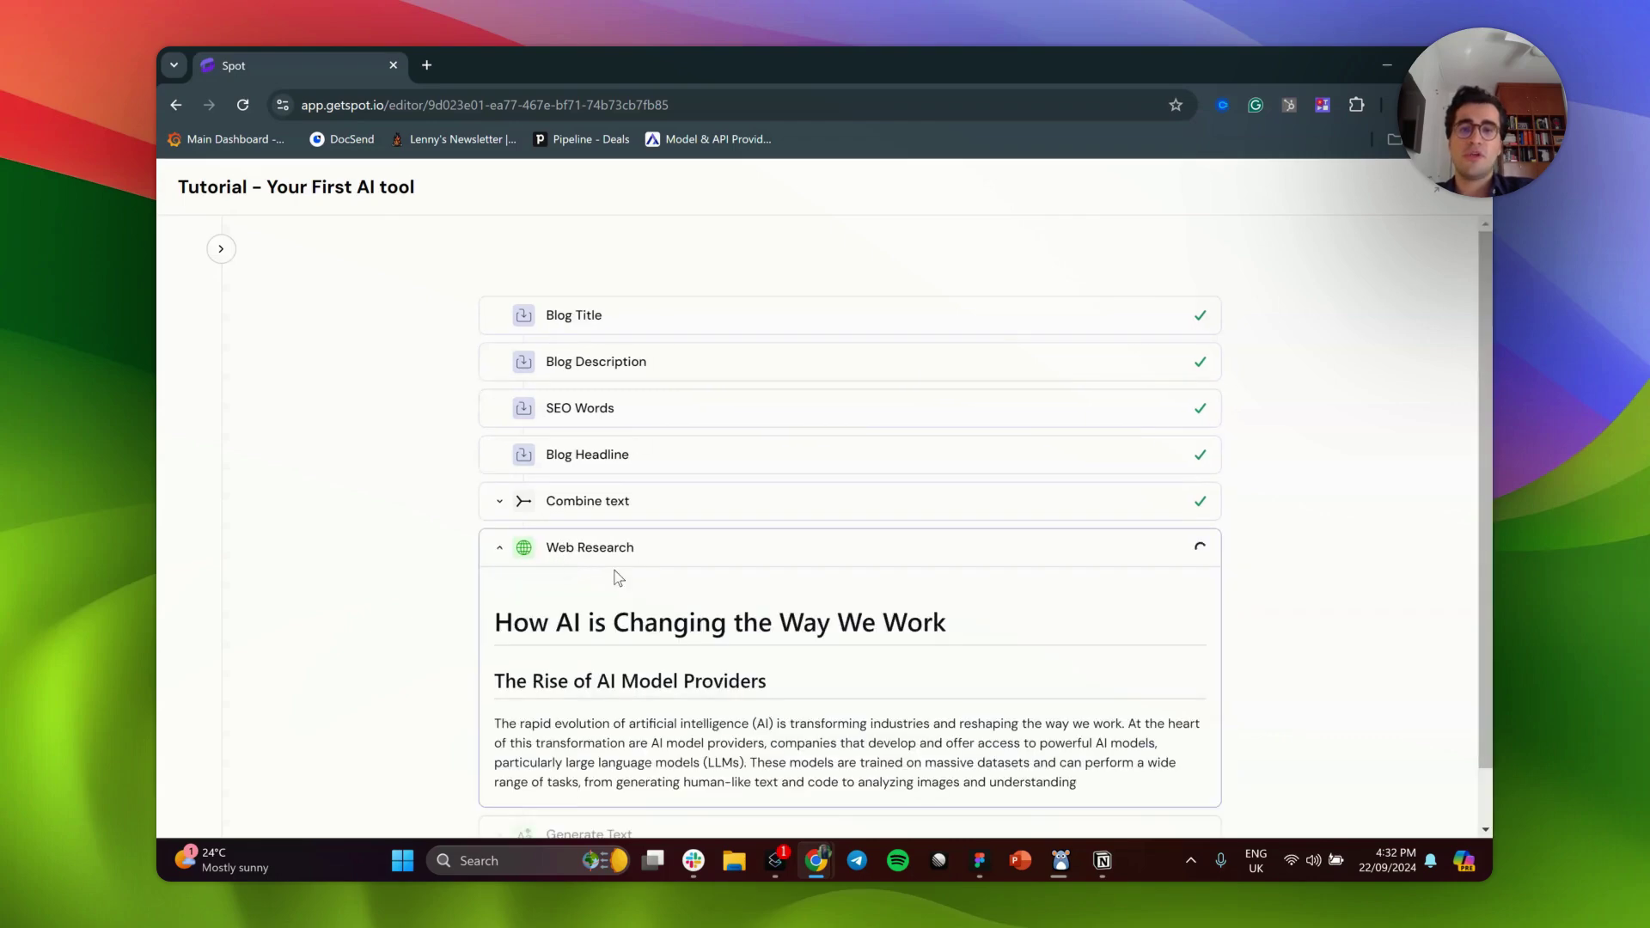
- Examine the text the Web Research node is generating, from its main heading through the AI model provider entries
scroll(713, 606, "down", 2)
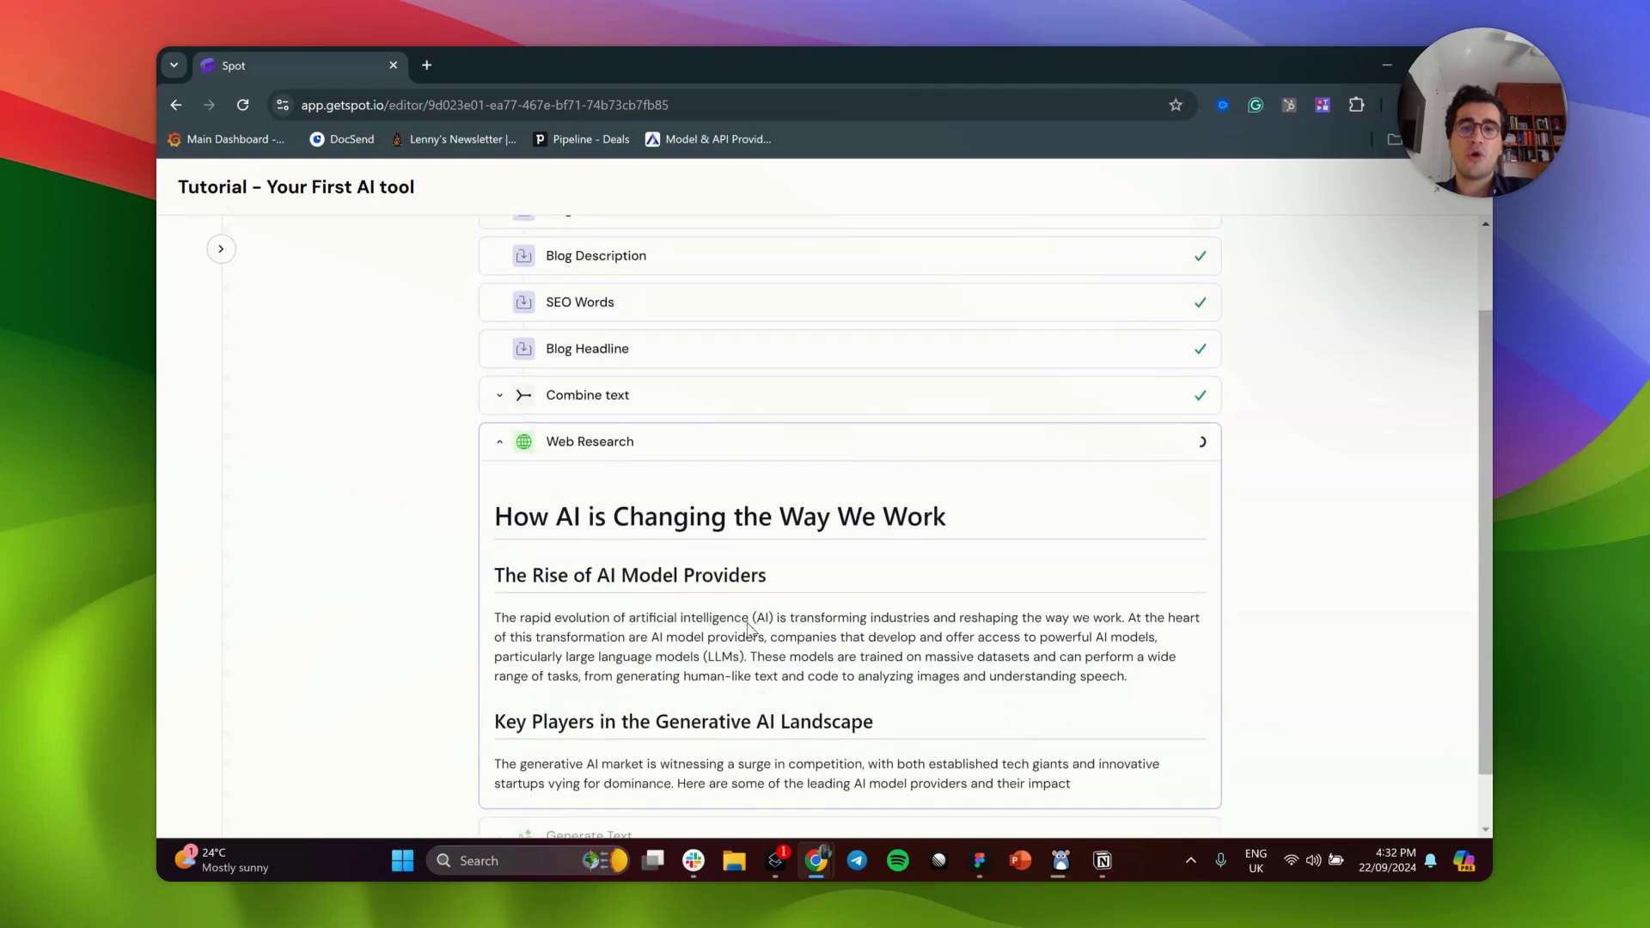
scroll(755, 619, "down", 2)
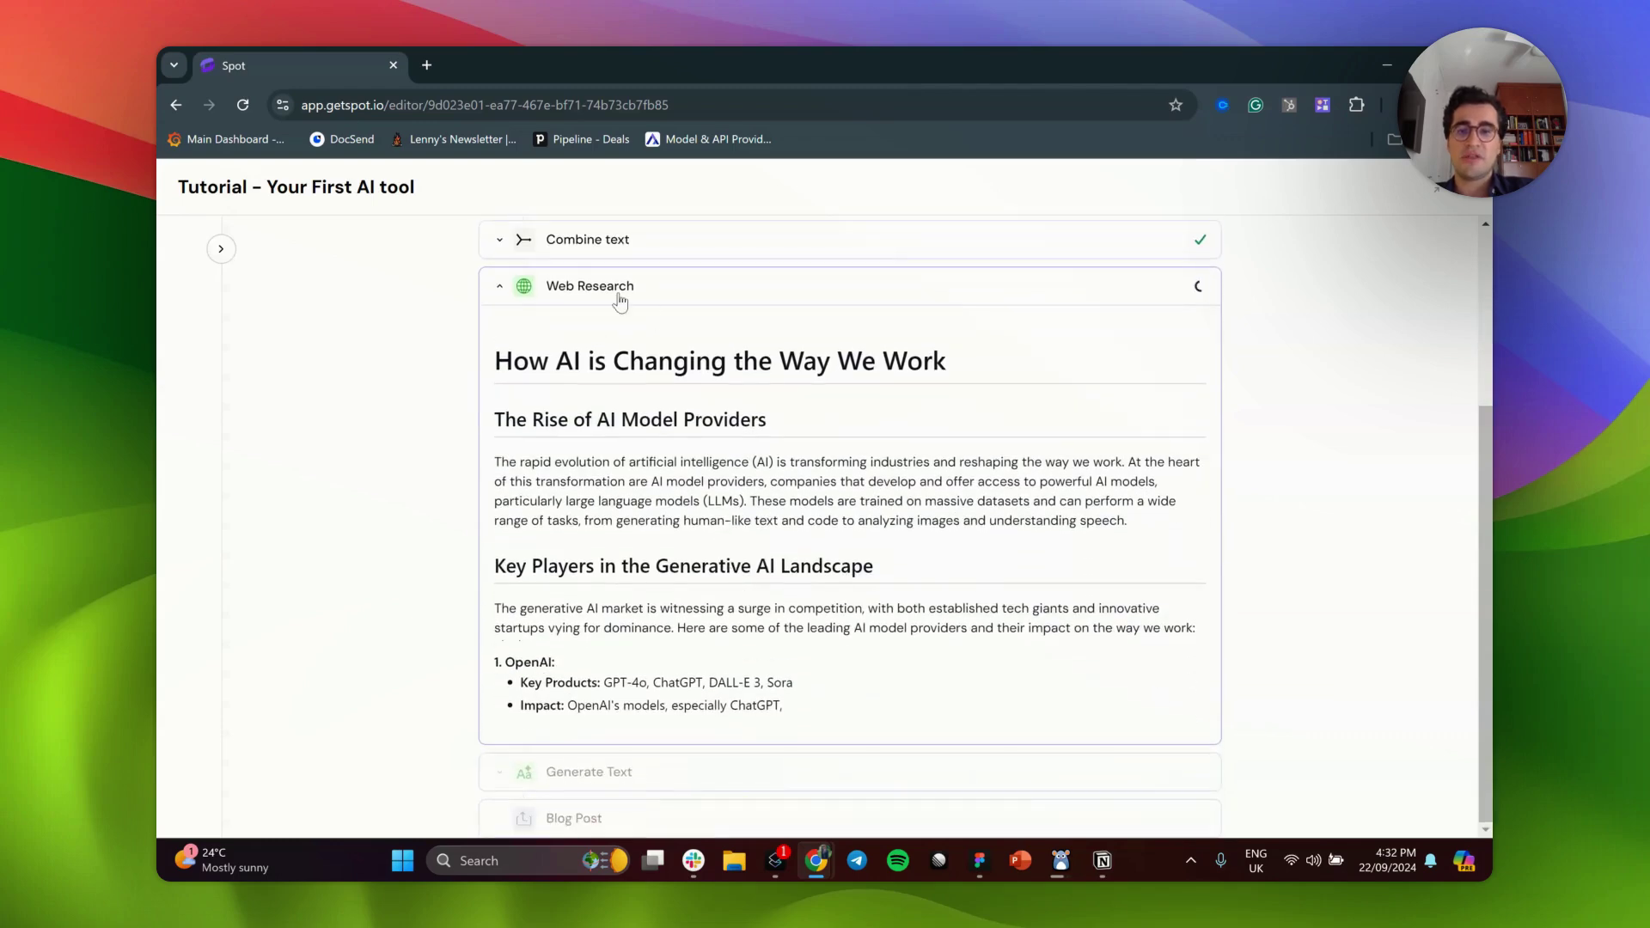
scroll(688, 438, "down", 2)
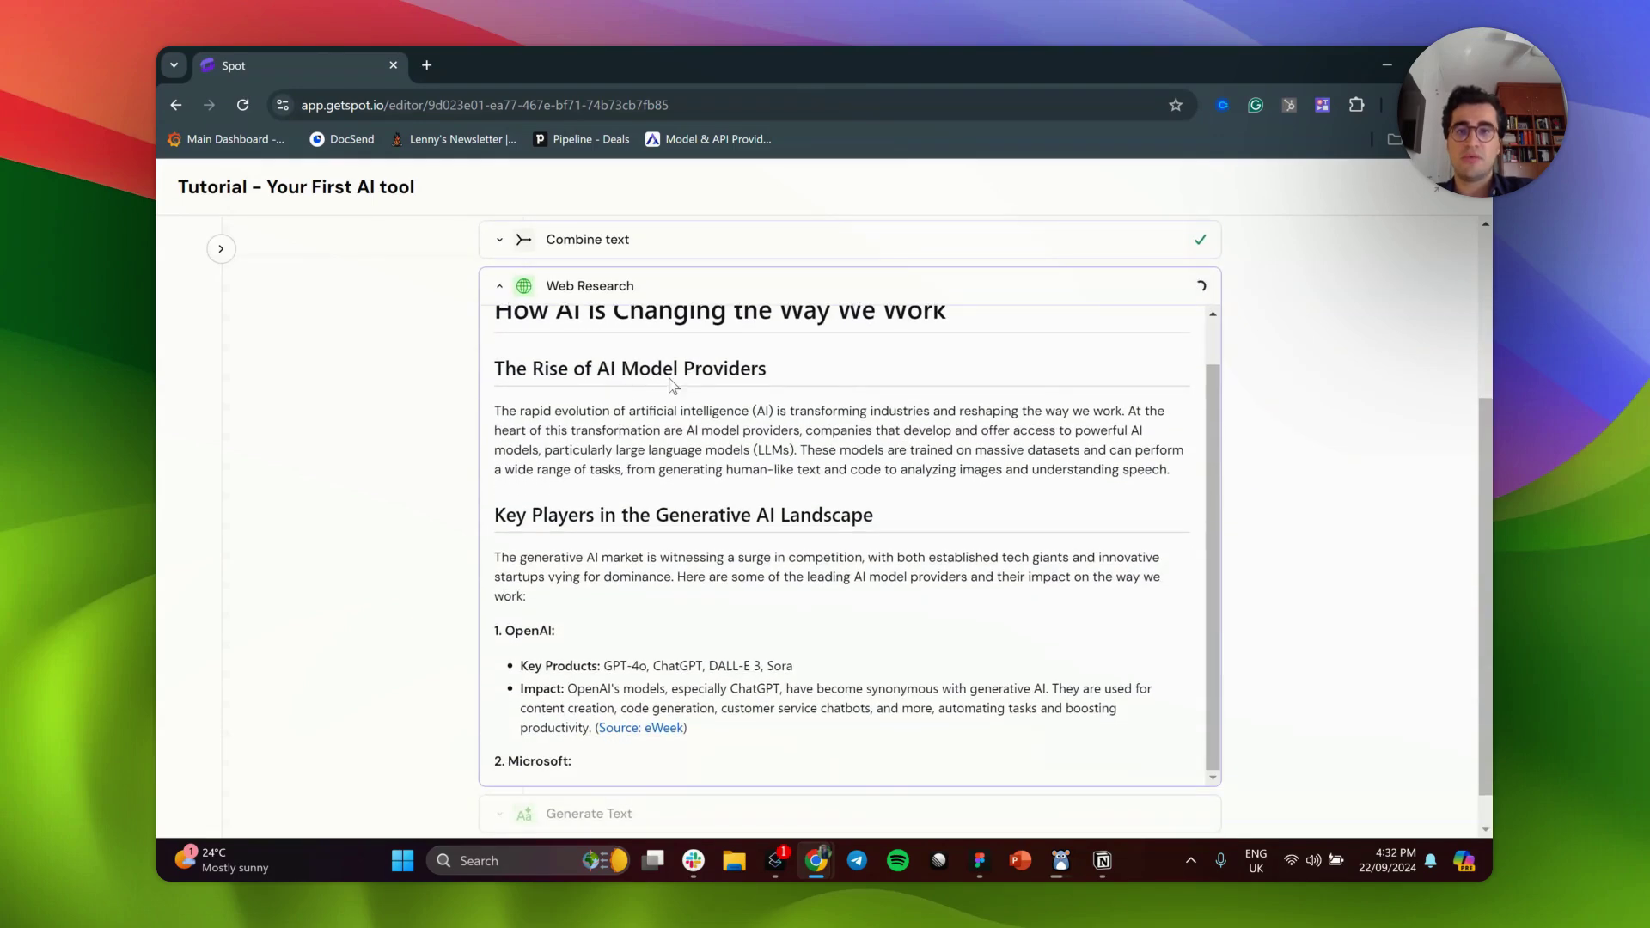
scroll(732, 413, "down", 3)
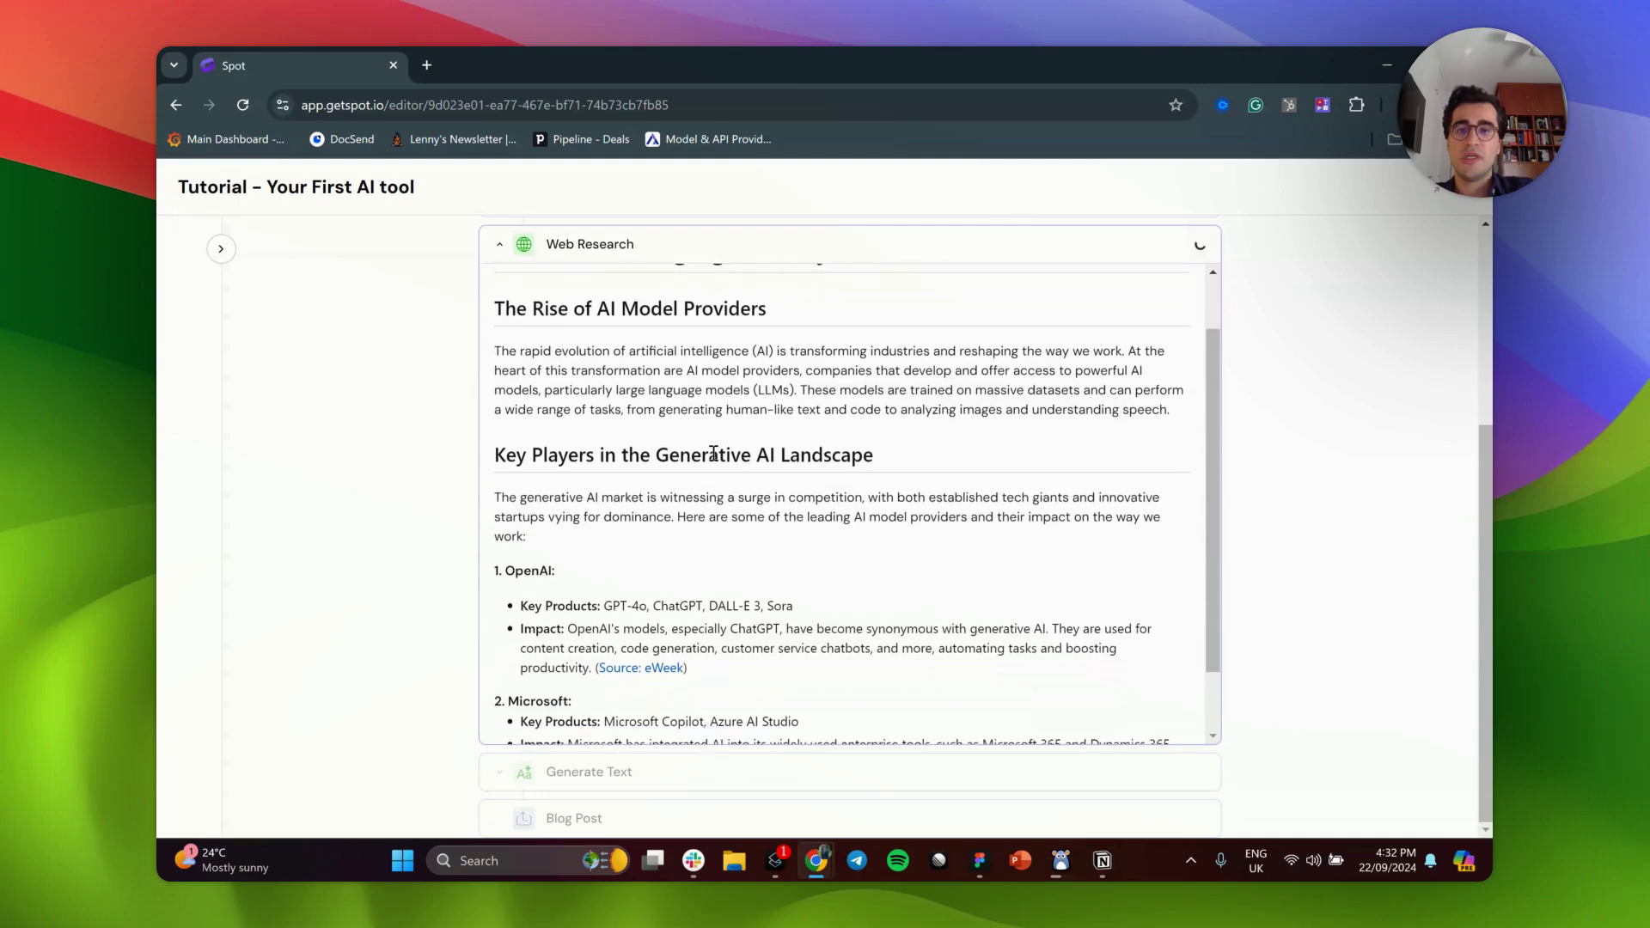
scroll(557, 423, "up", 3)
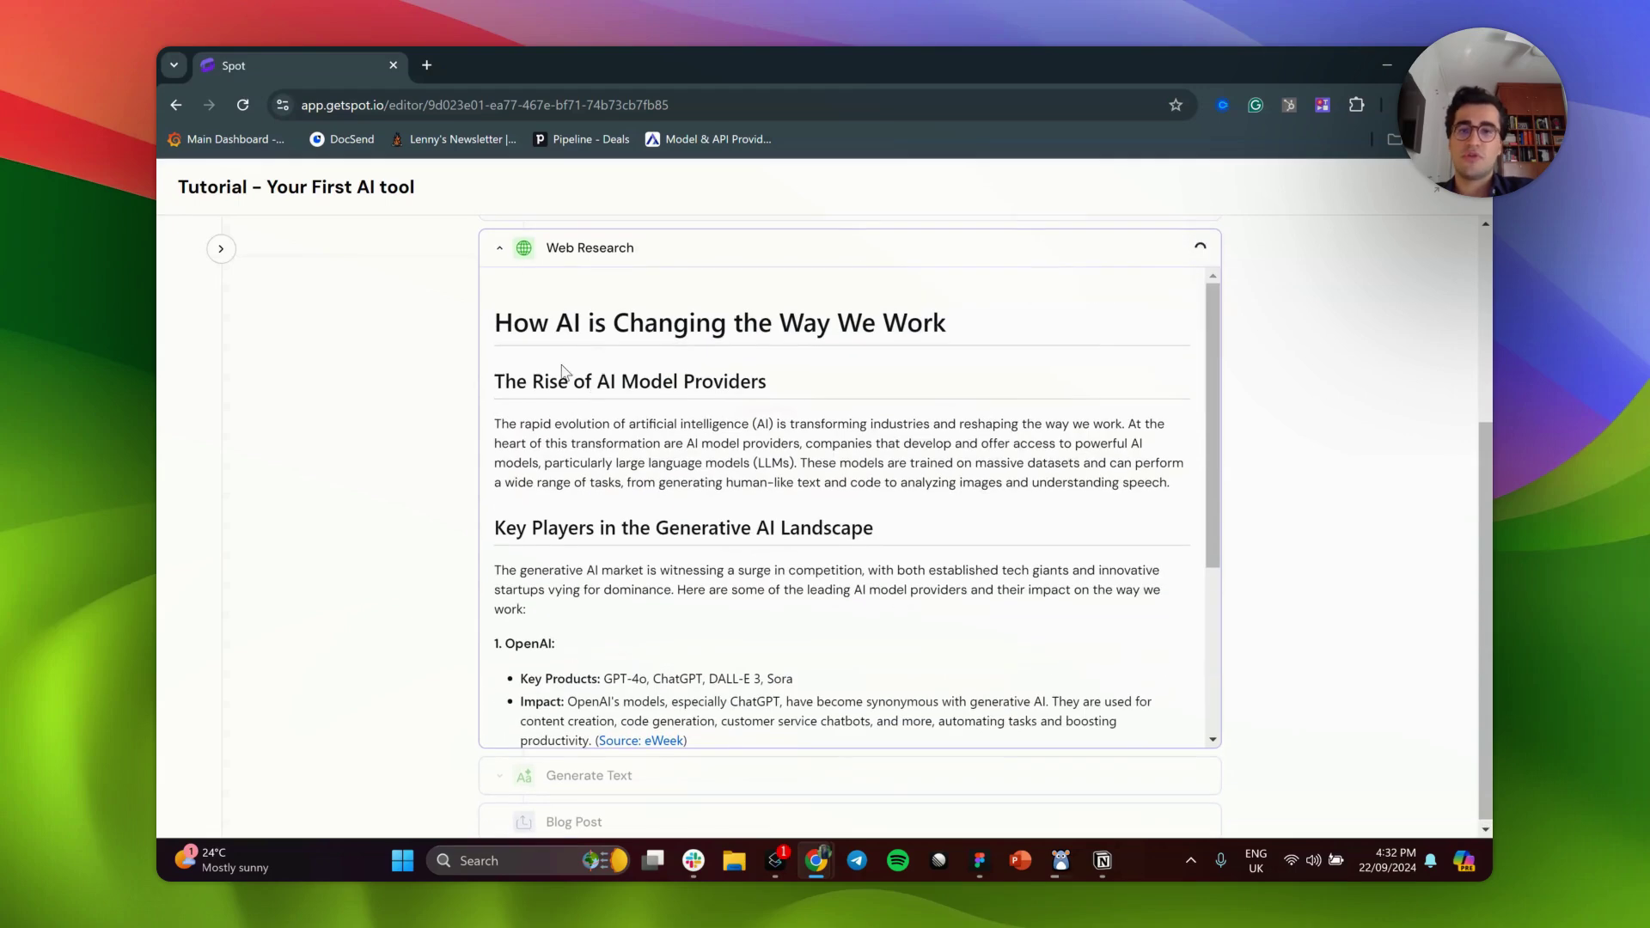
left_click_drag(548, 326, 734, 325)
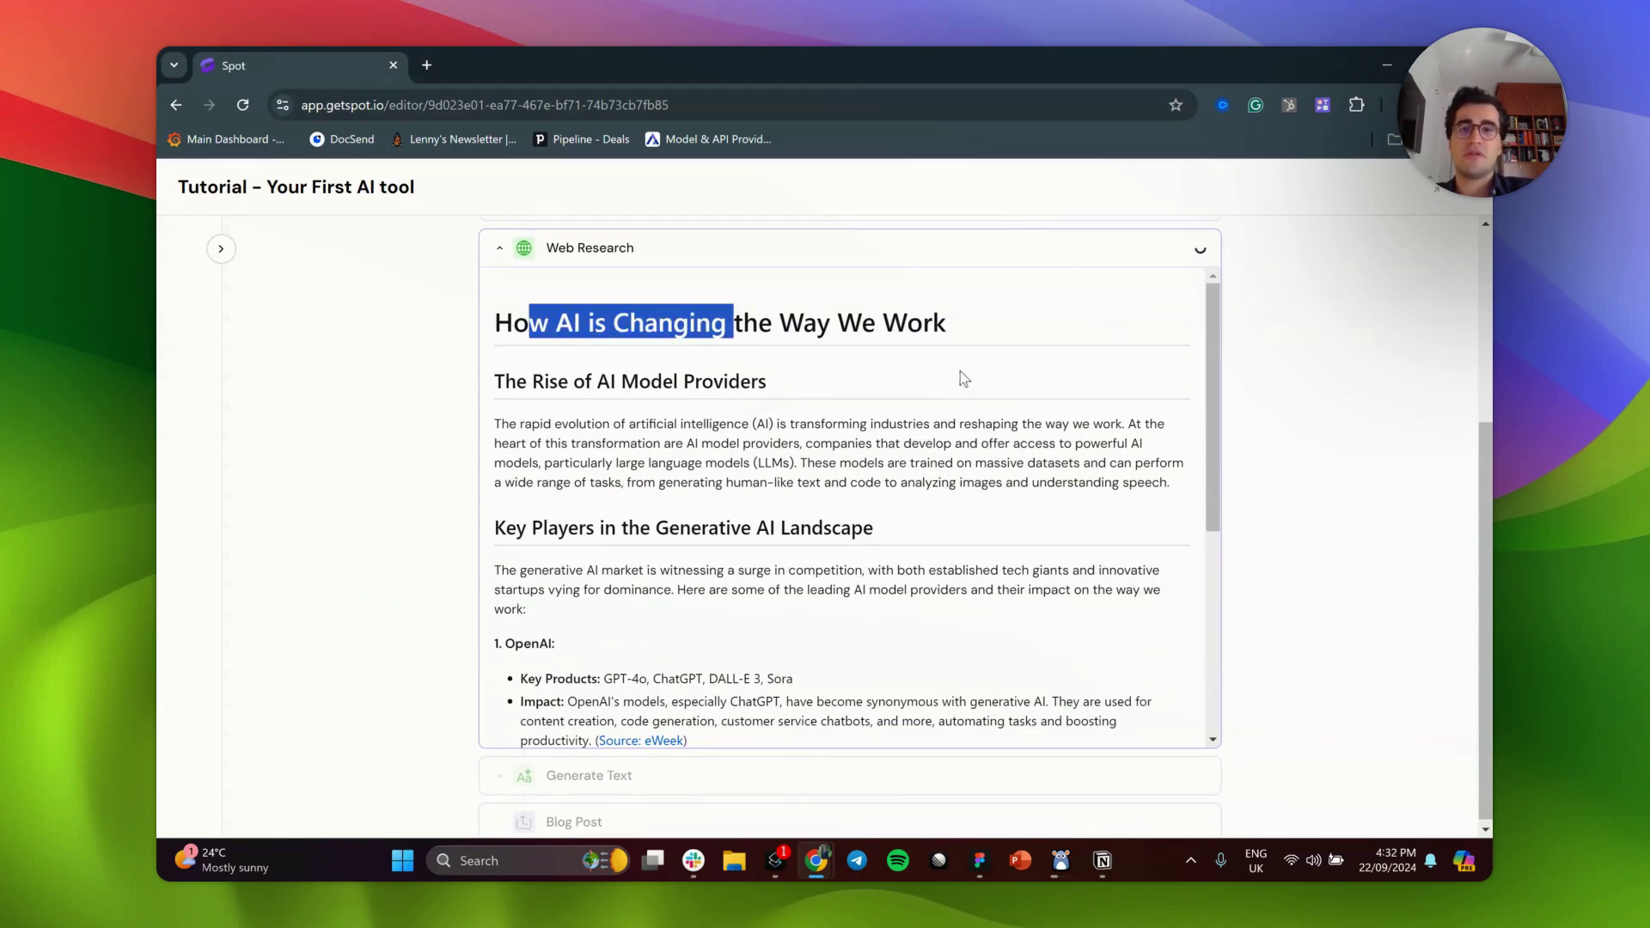
scroll(851, 431, "down", 5)
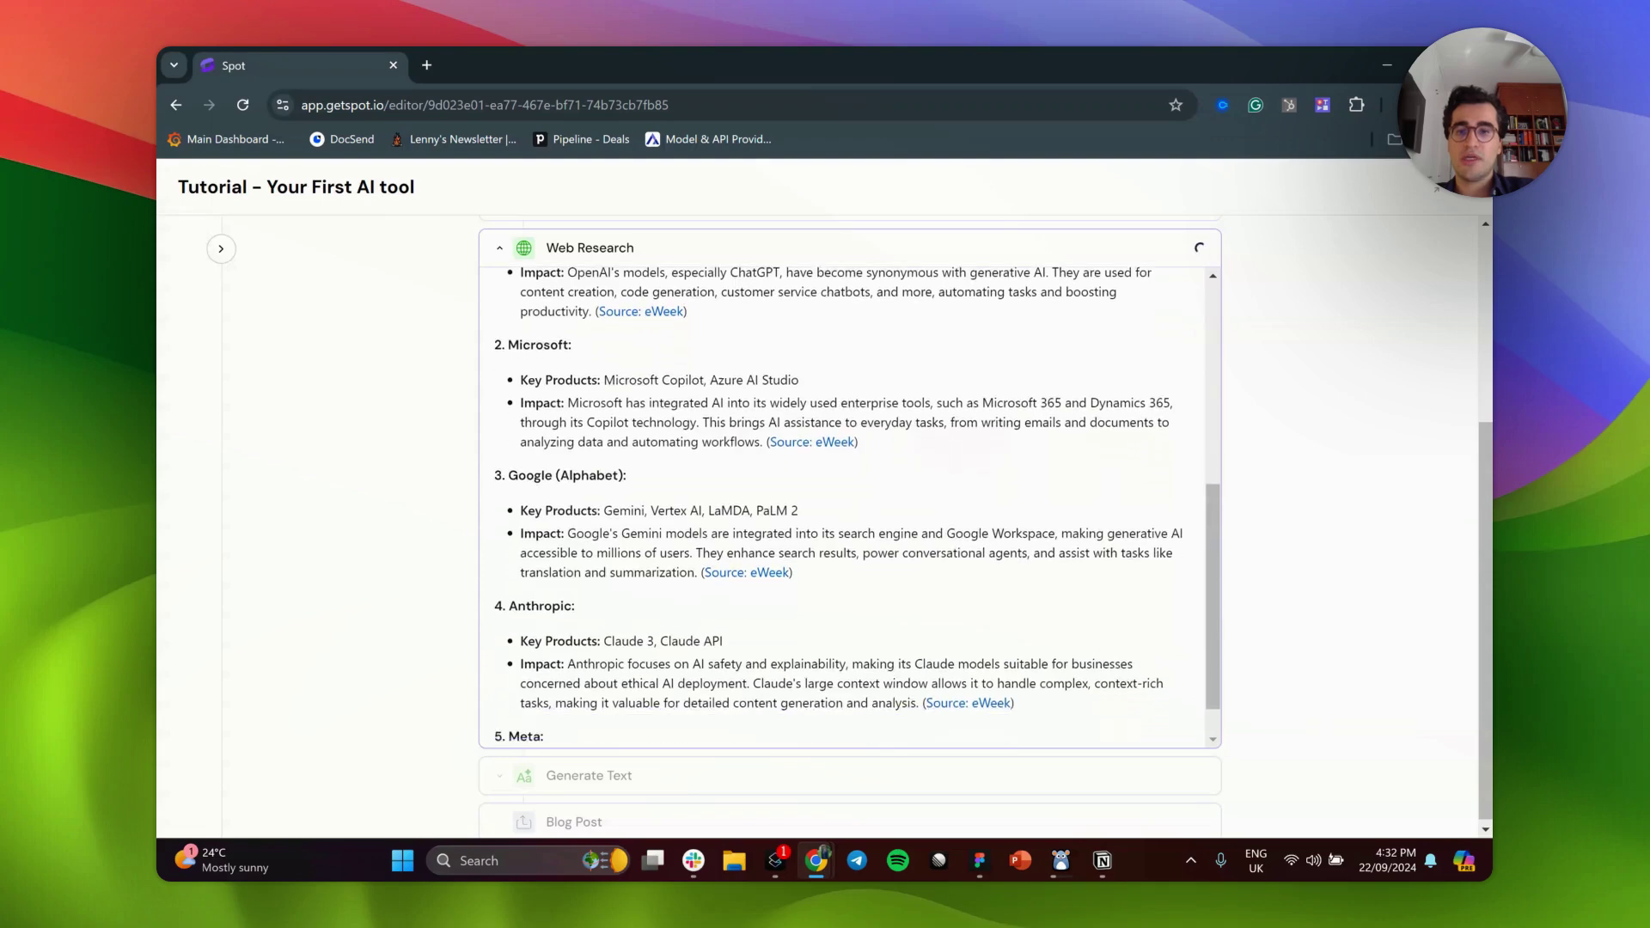
scroll(679, 395, "up", 10)
left_click(549, 337)
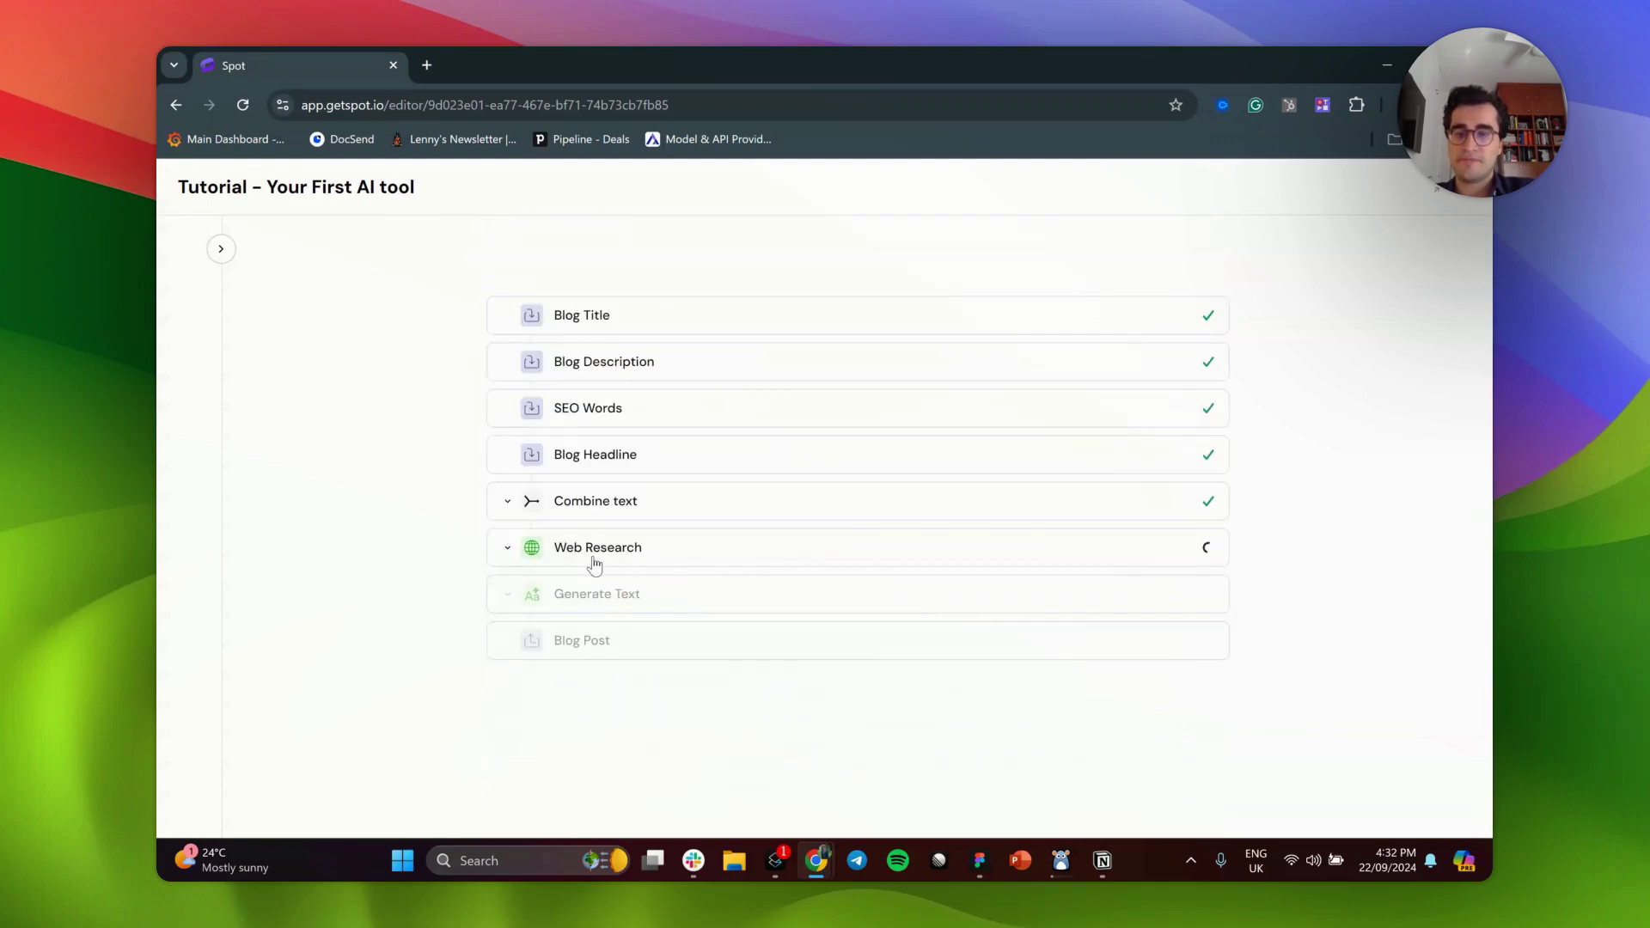
left_click(595, 563)
left_click(595, 563)
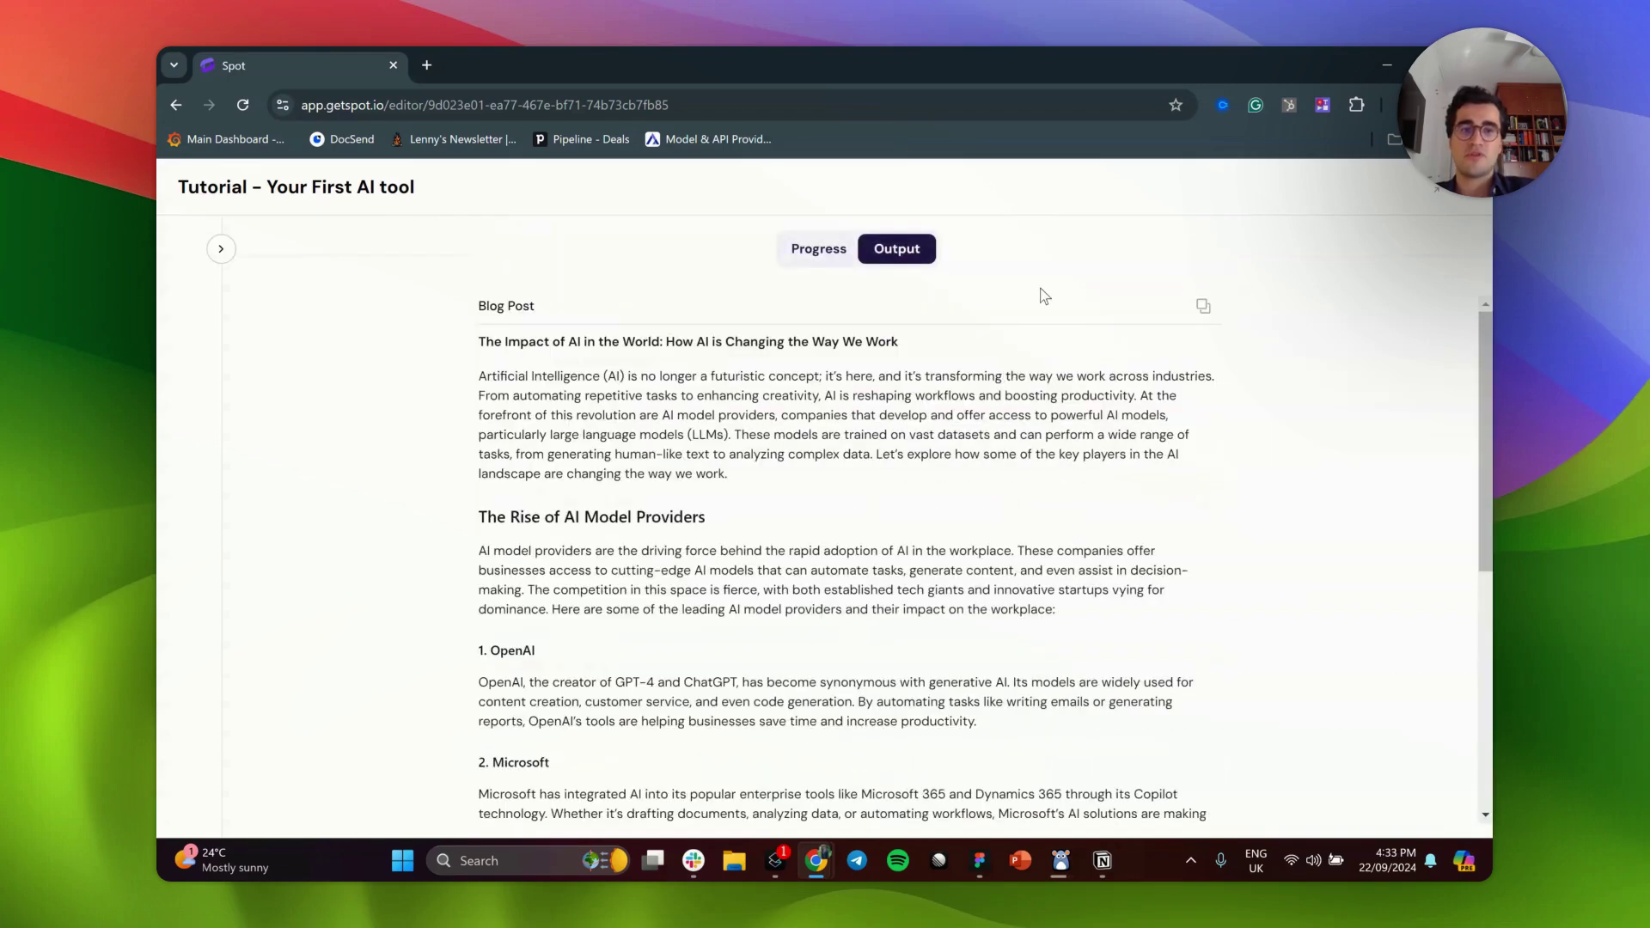
- Expand the full Blog Post output and read through its introduction, AI model provider sections and workplace impact section
scroll(984, 418, "down", 5)
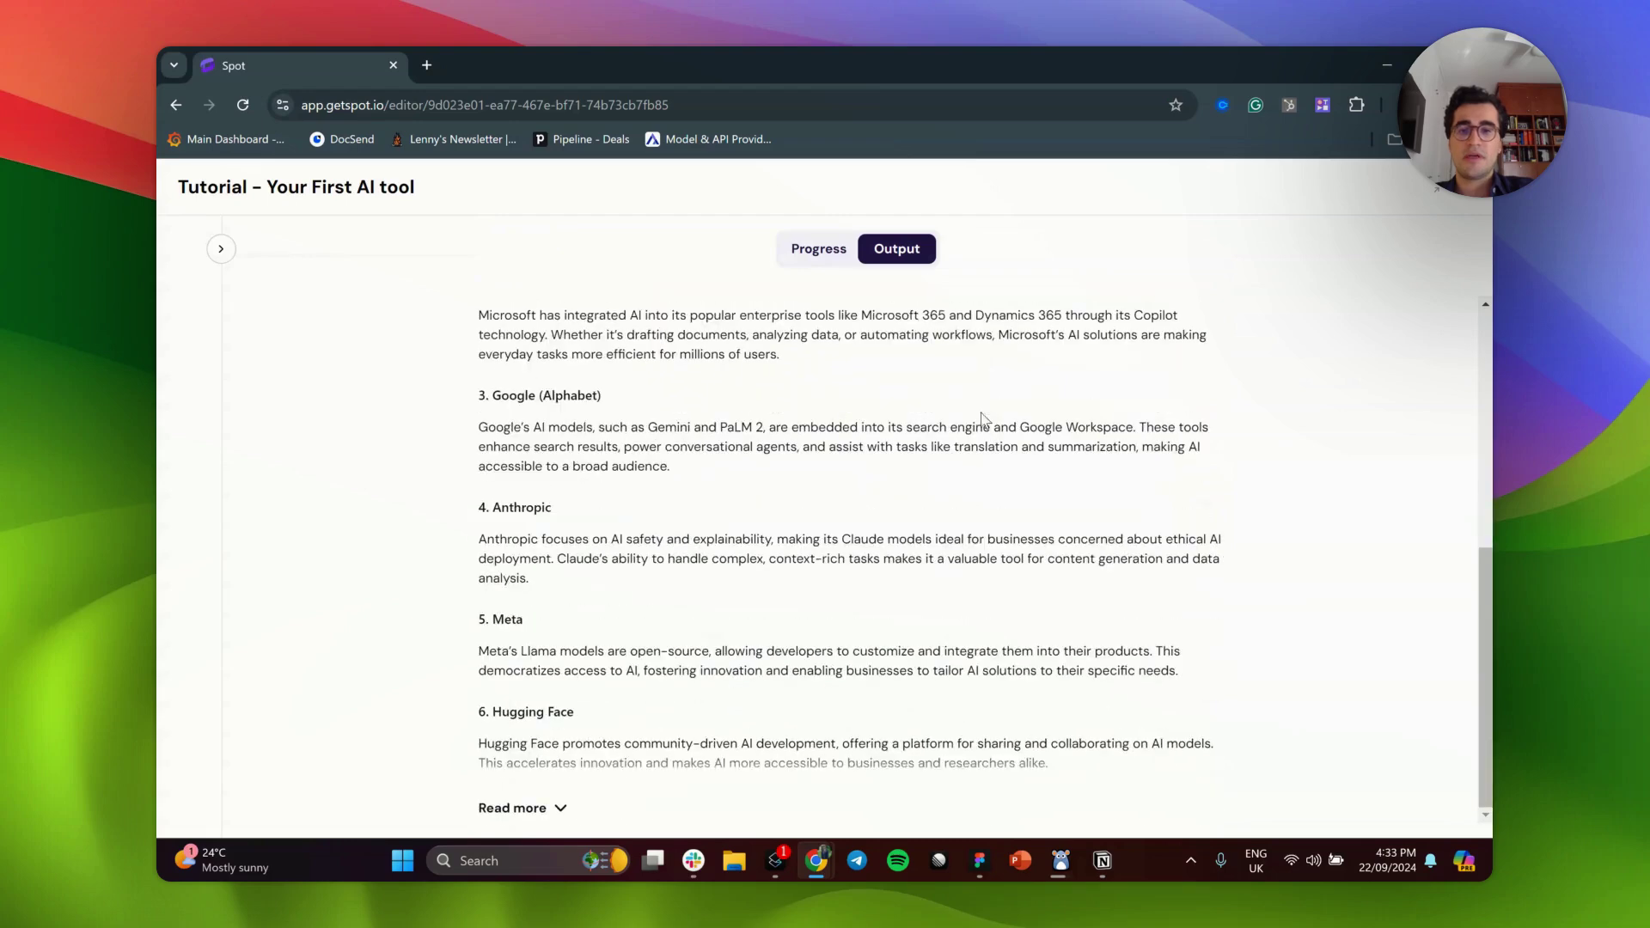
left_click(559, 809)
scroll(739, 447, "down", 5)
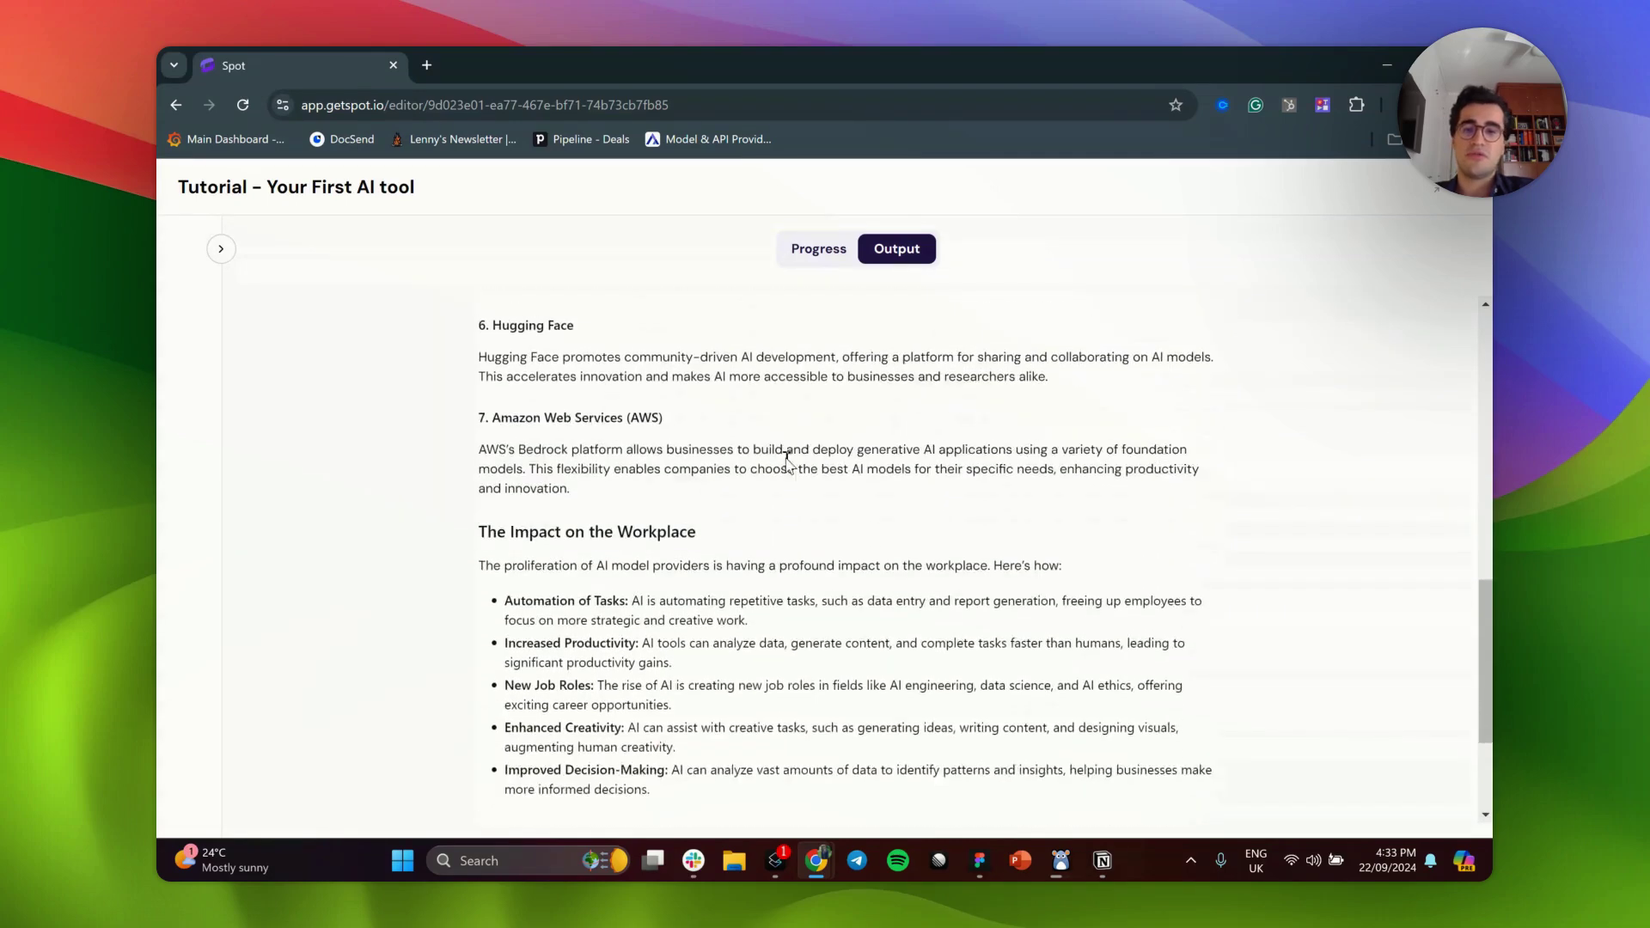
scroll(799, 430, "down", 3)
scroll(830, 383, "up", 6)
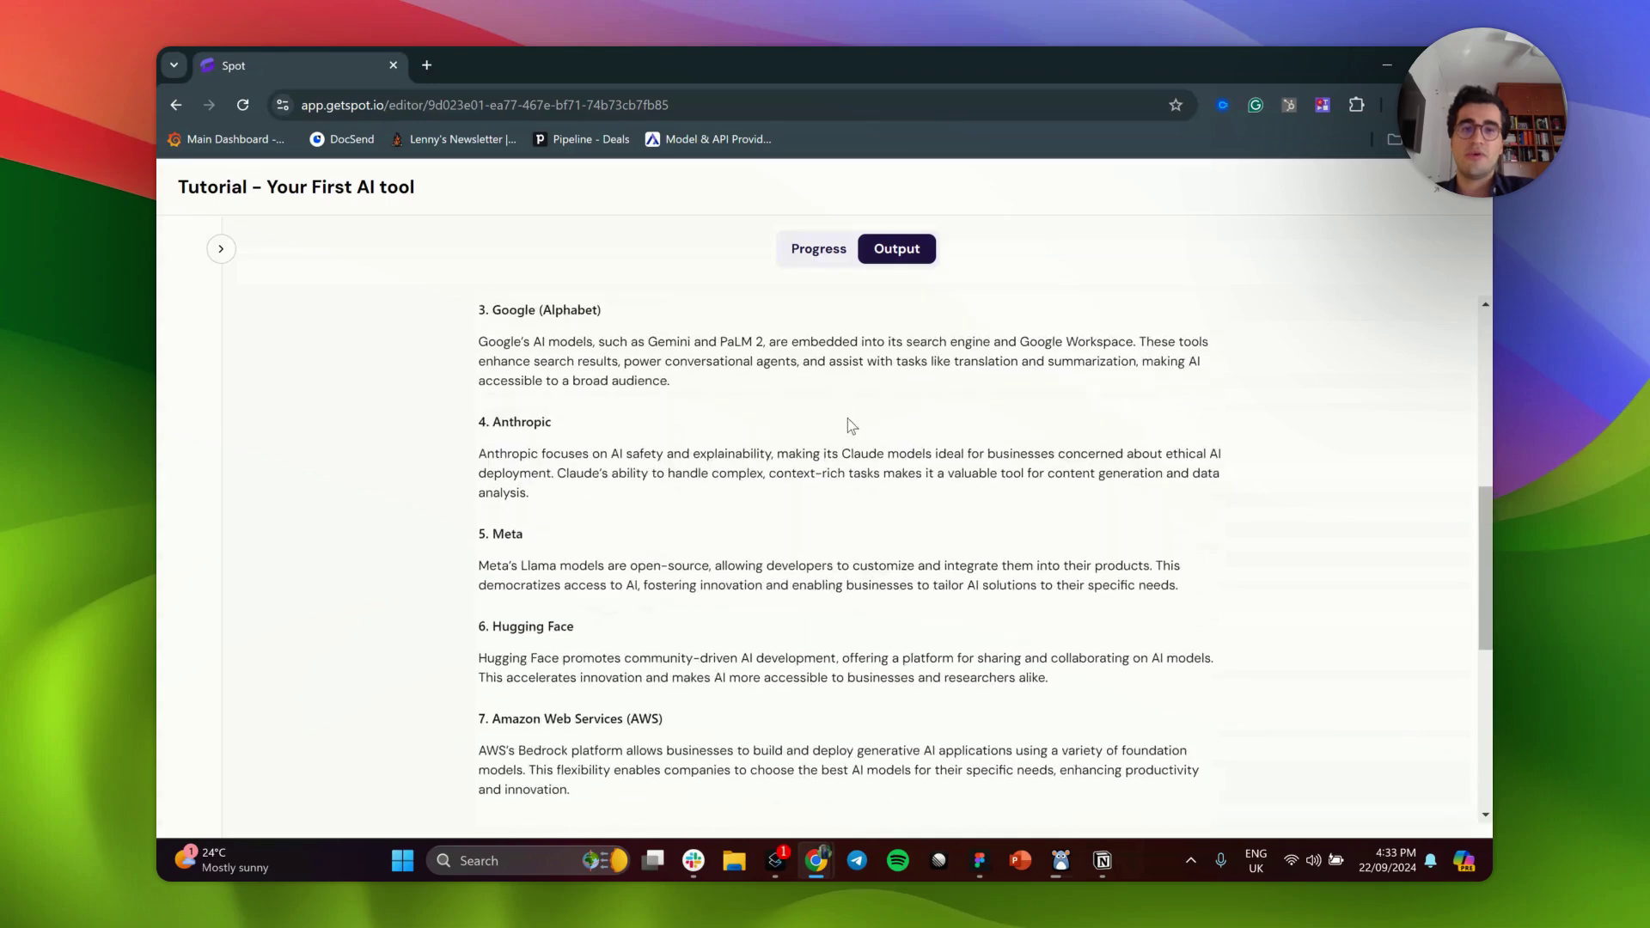
scroll(850, 426, "up", 7)
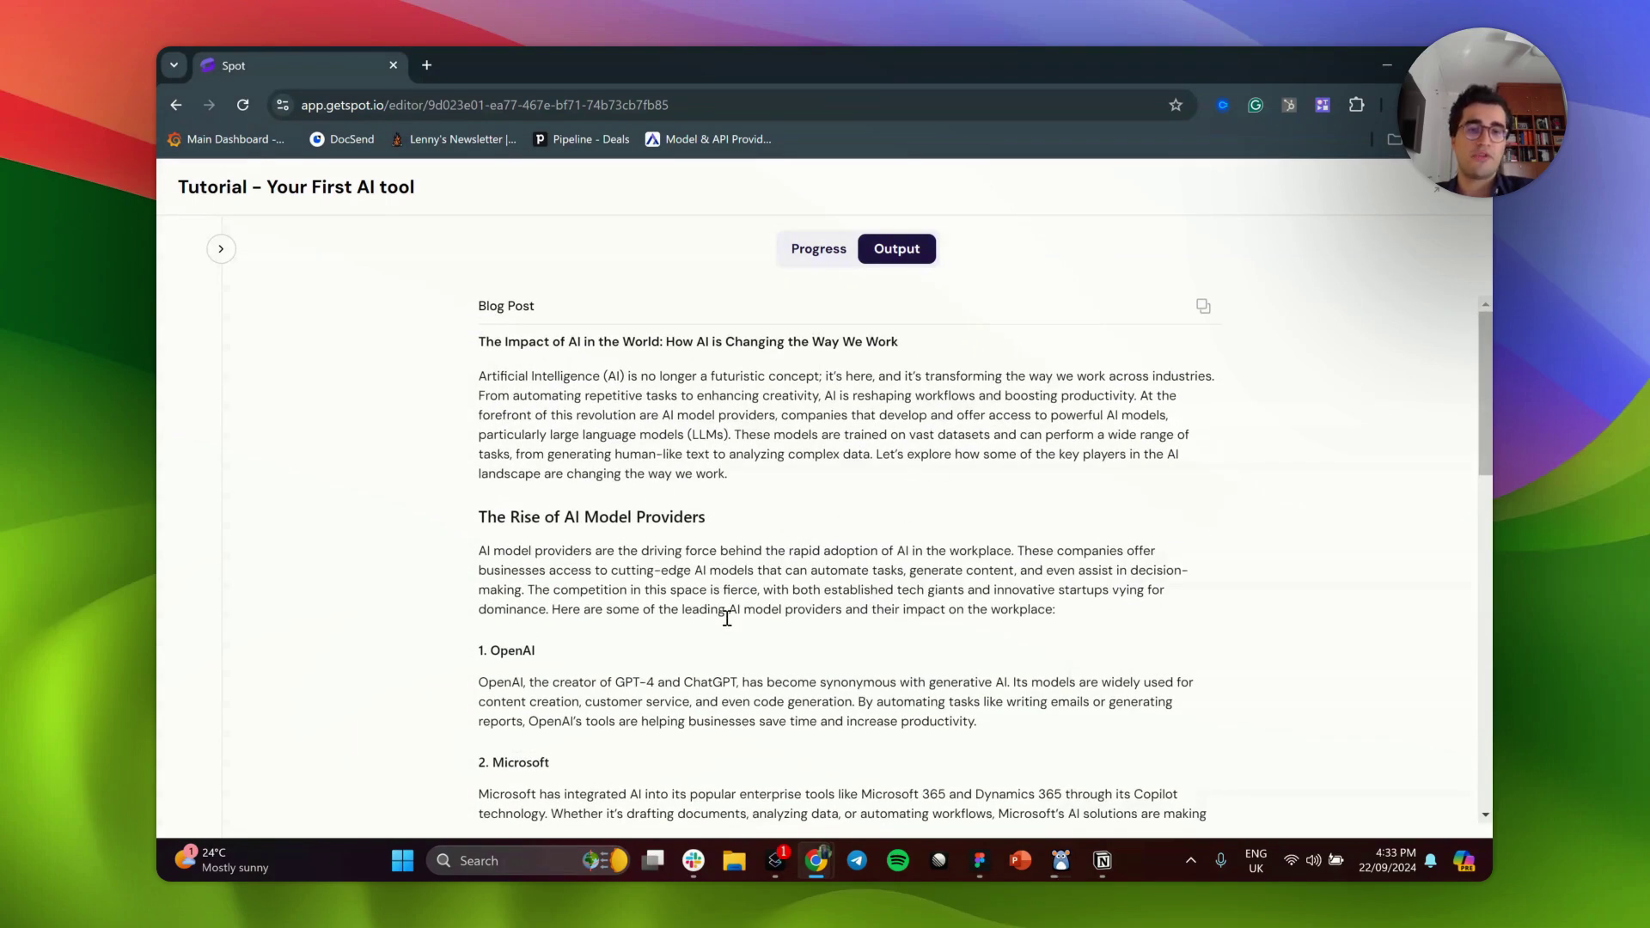
scroll(728, 615, "down", 2)
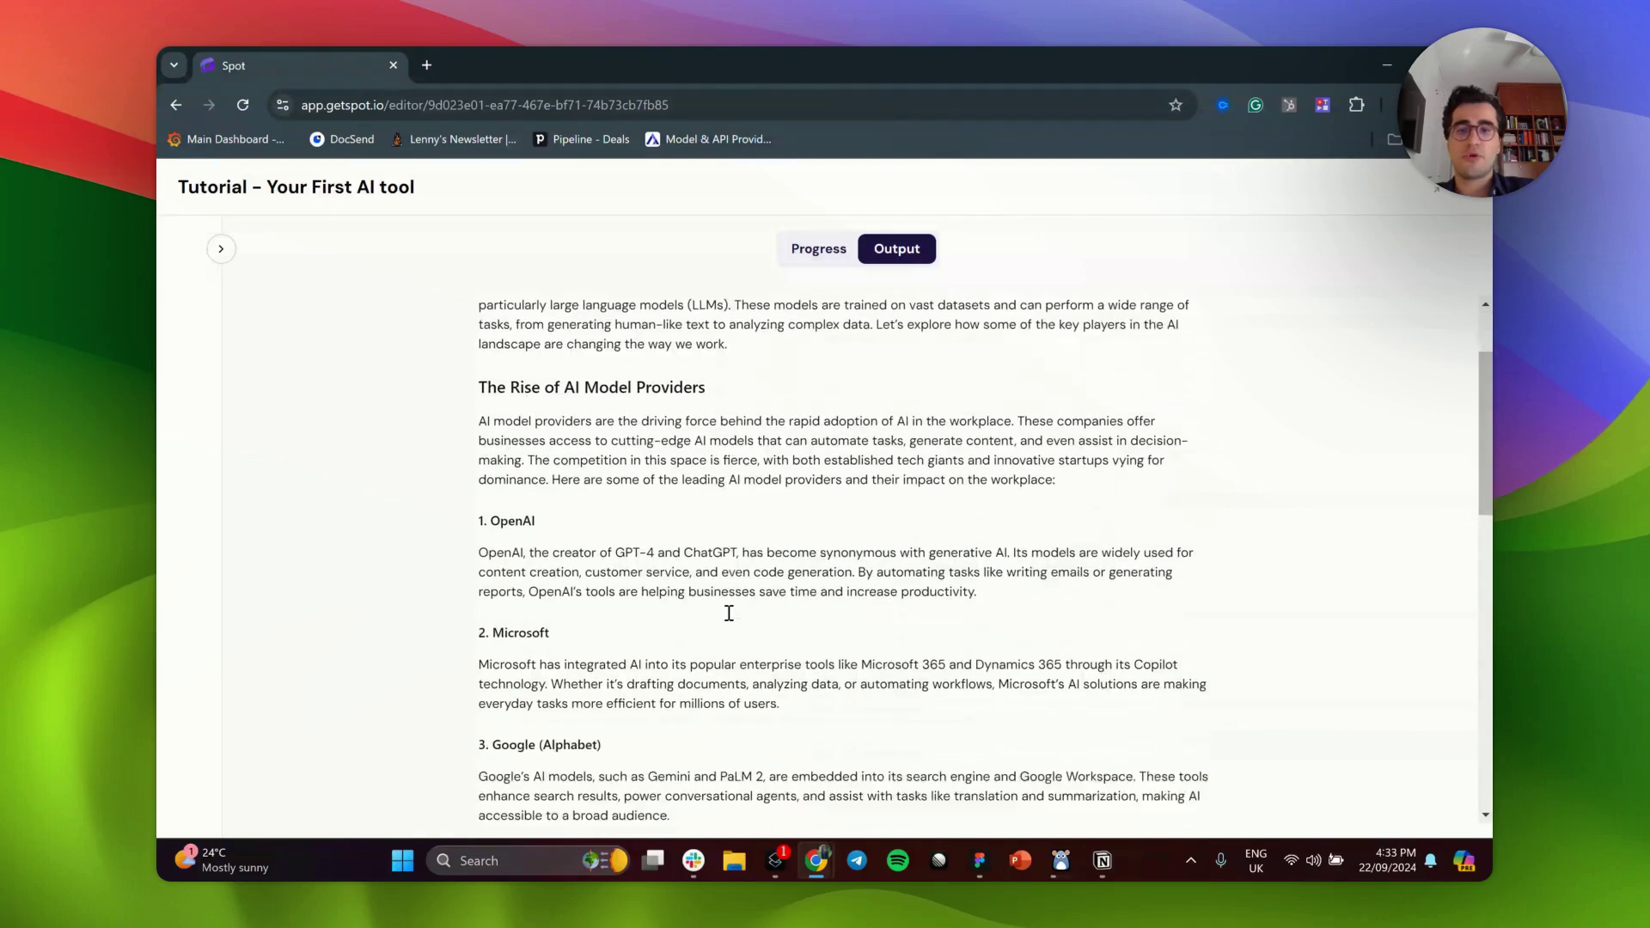
scroll(728, 613, "down", 1)
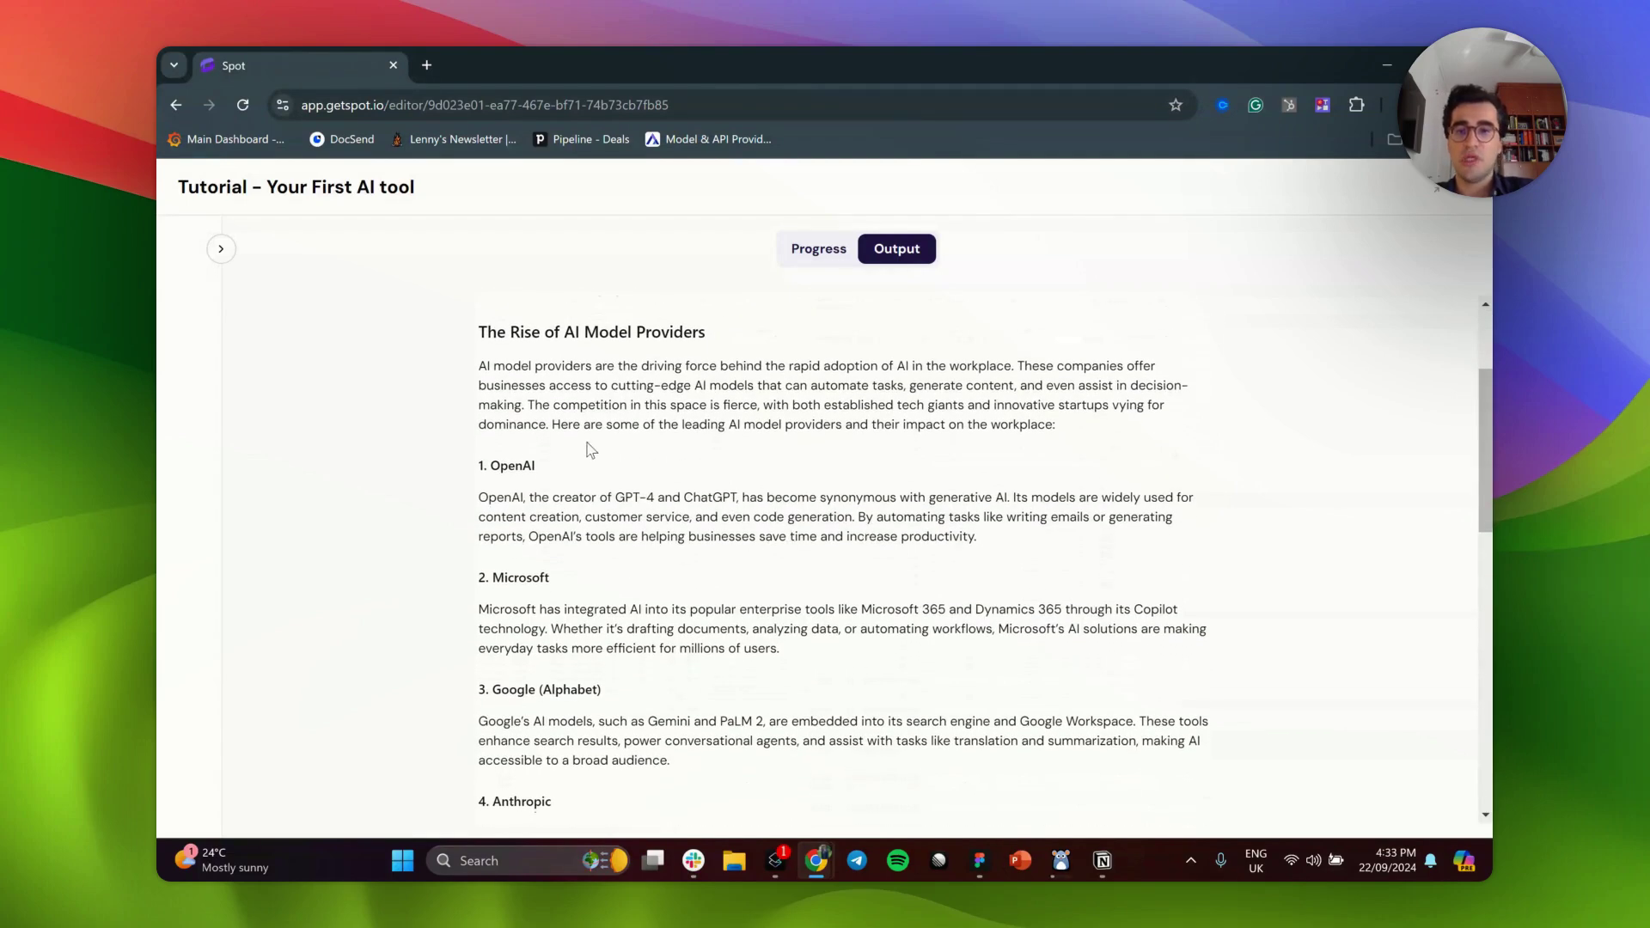
- Review the Blog Post output from the provider entries to the future of work section, restore the reduced results view and close it
scroll(527, 369, "down", 4)
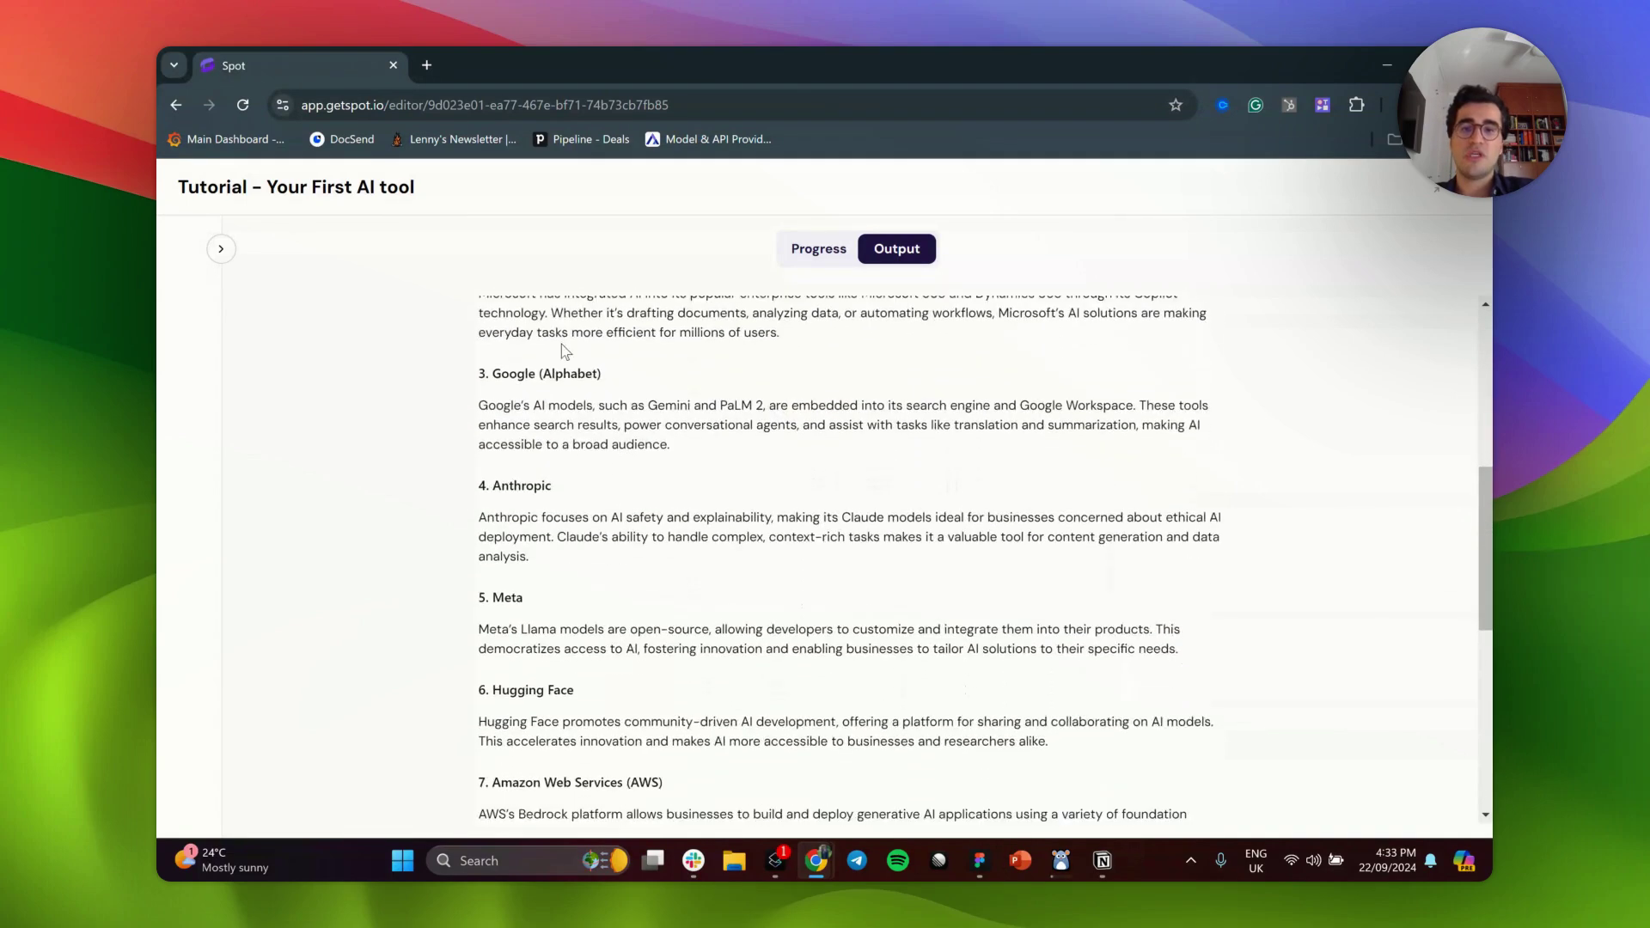
left_click_drag(550, 327, 619, 602)
left_click(593, 652)
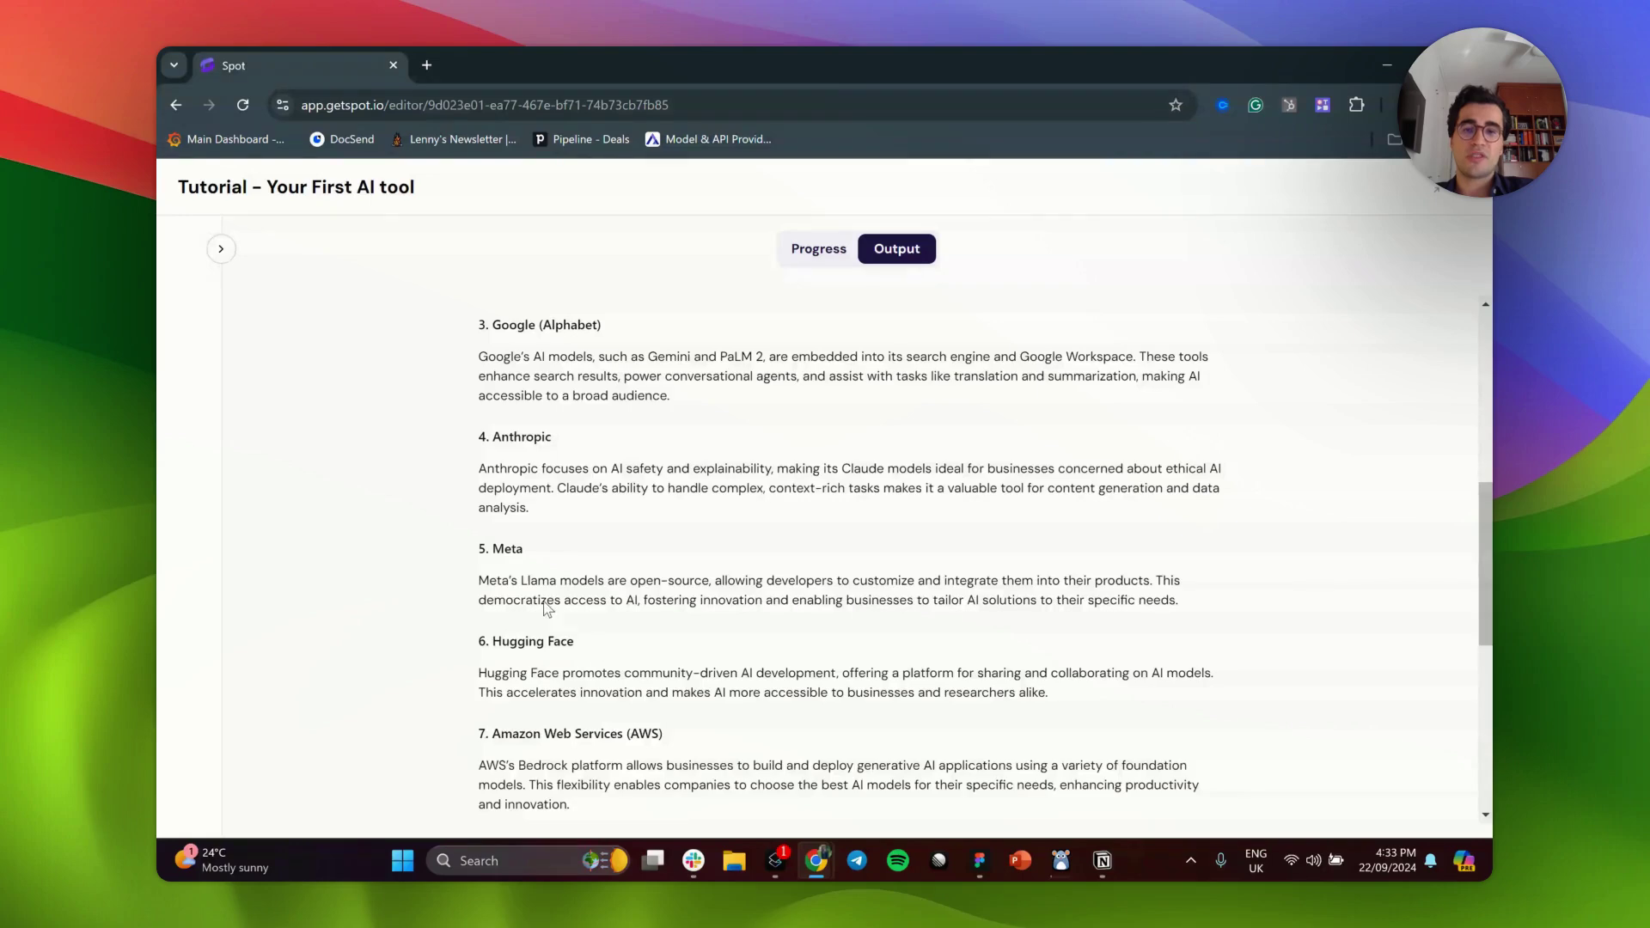
scroll(756, 596, "down", 4)
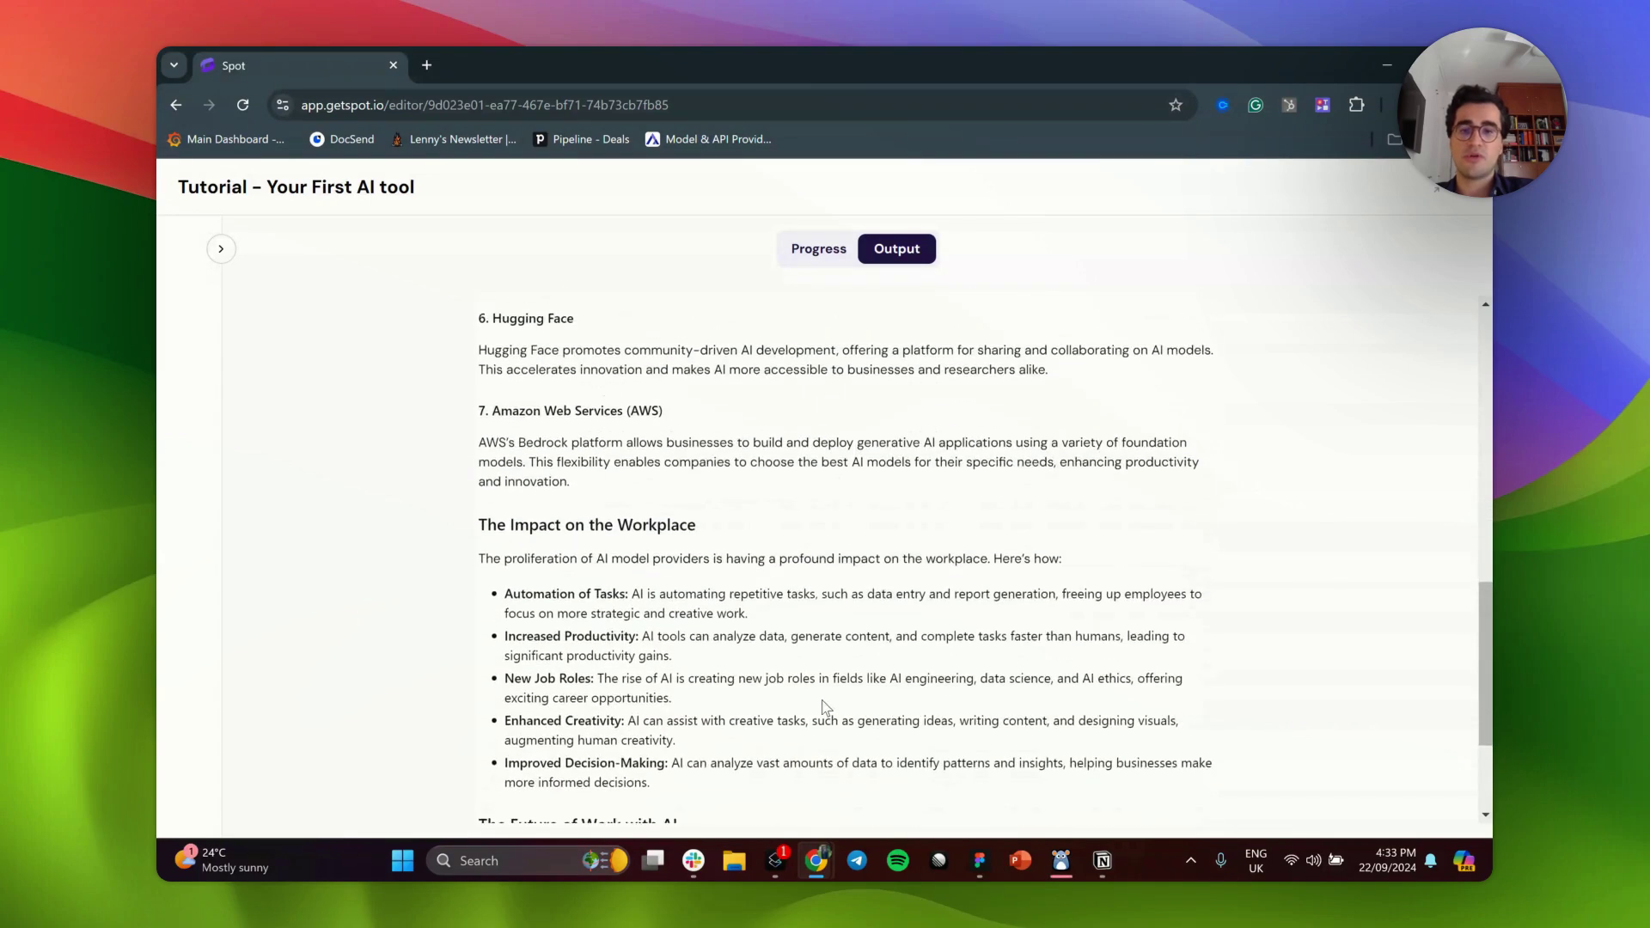
scroll(823, 707, "down", 3)
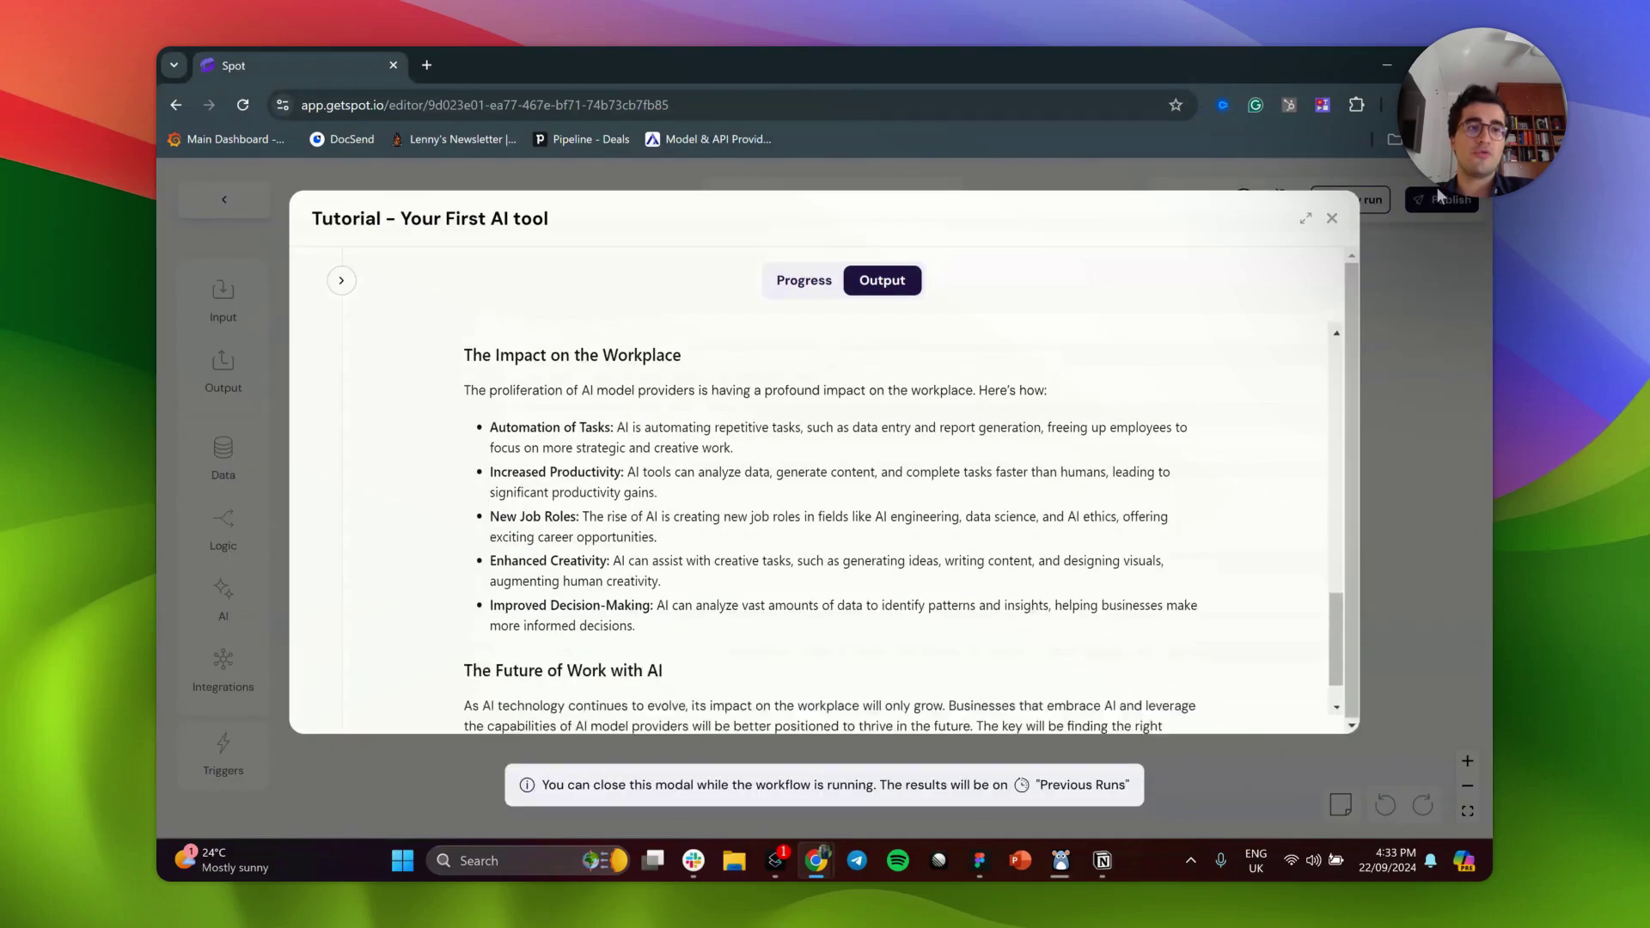
left_click(1449, 194)
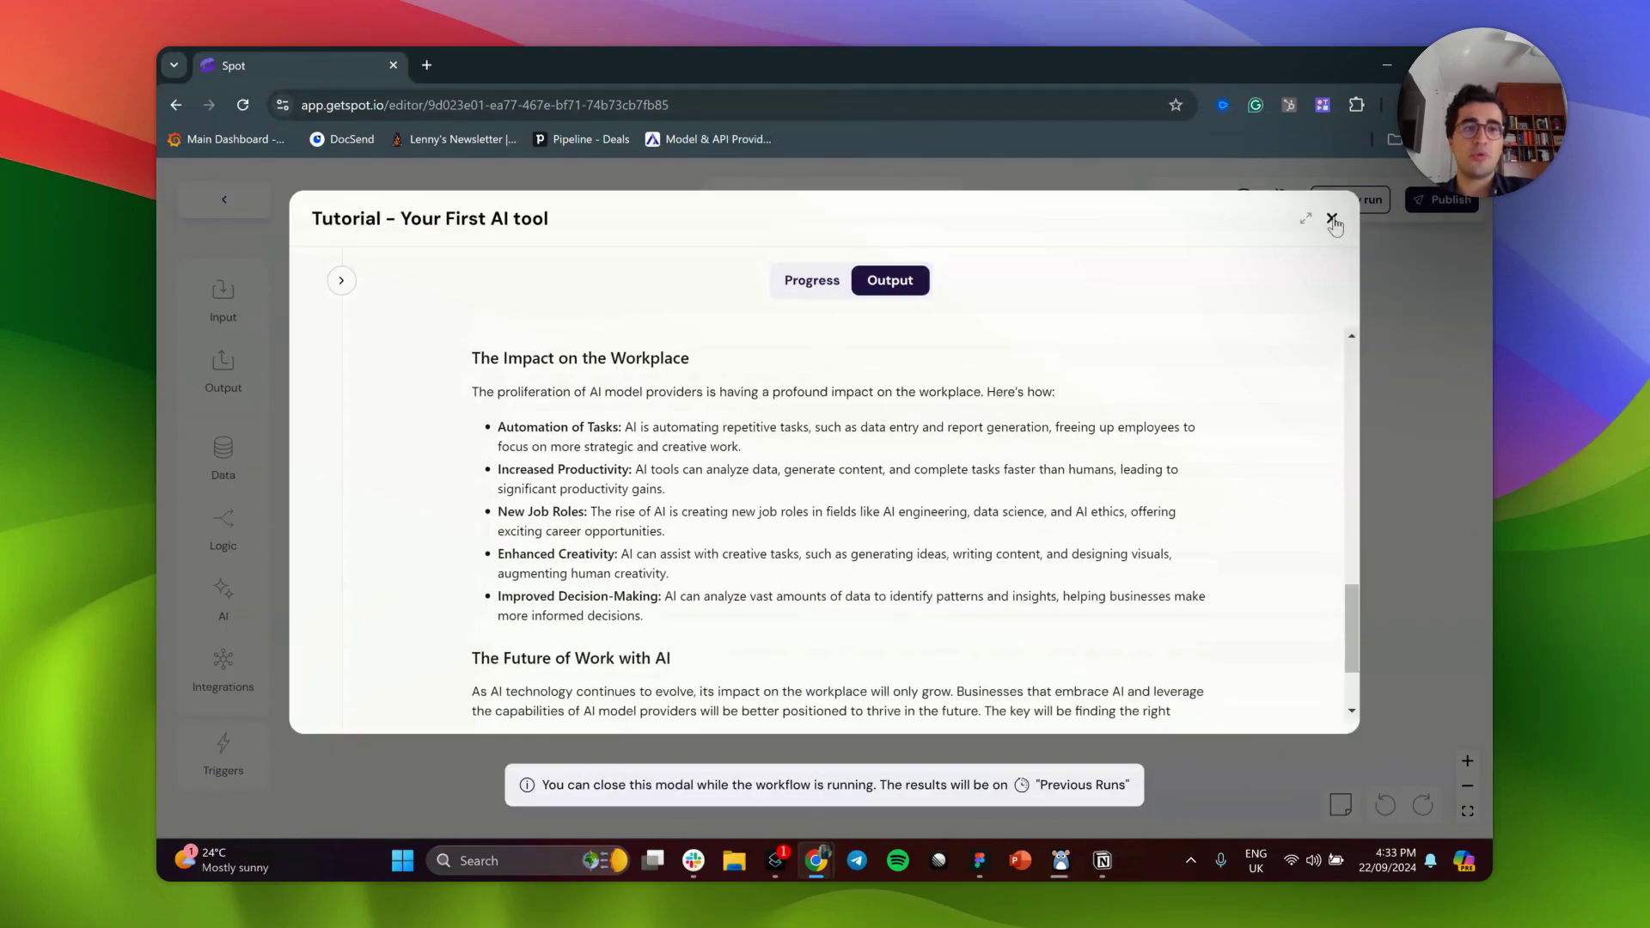
left_click(1331, 220)
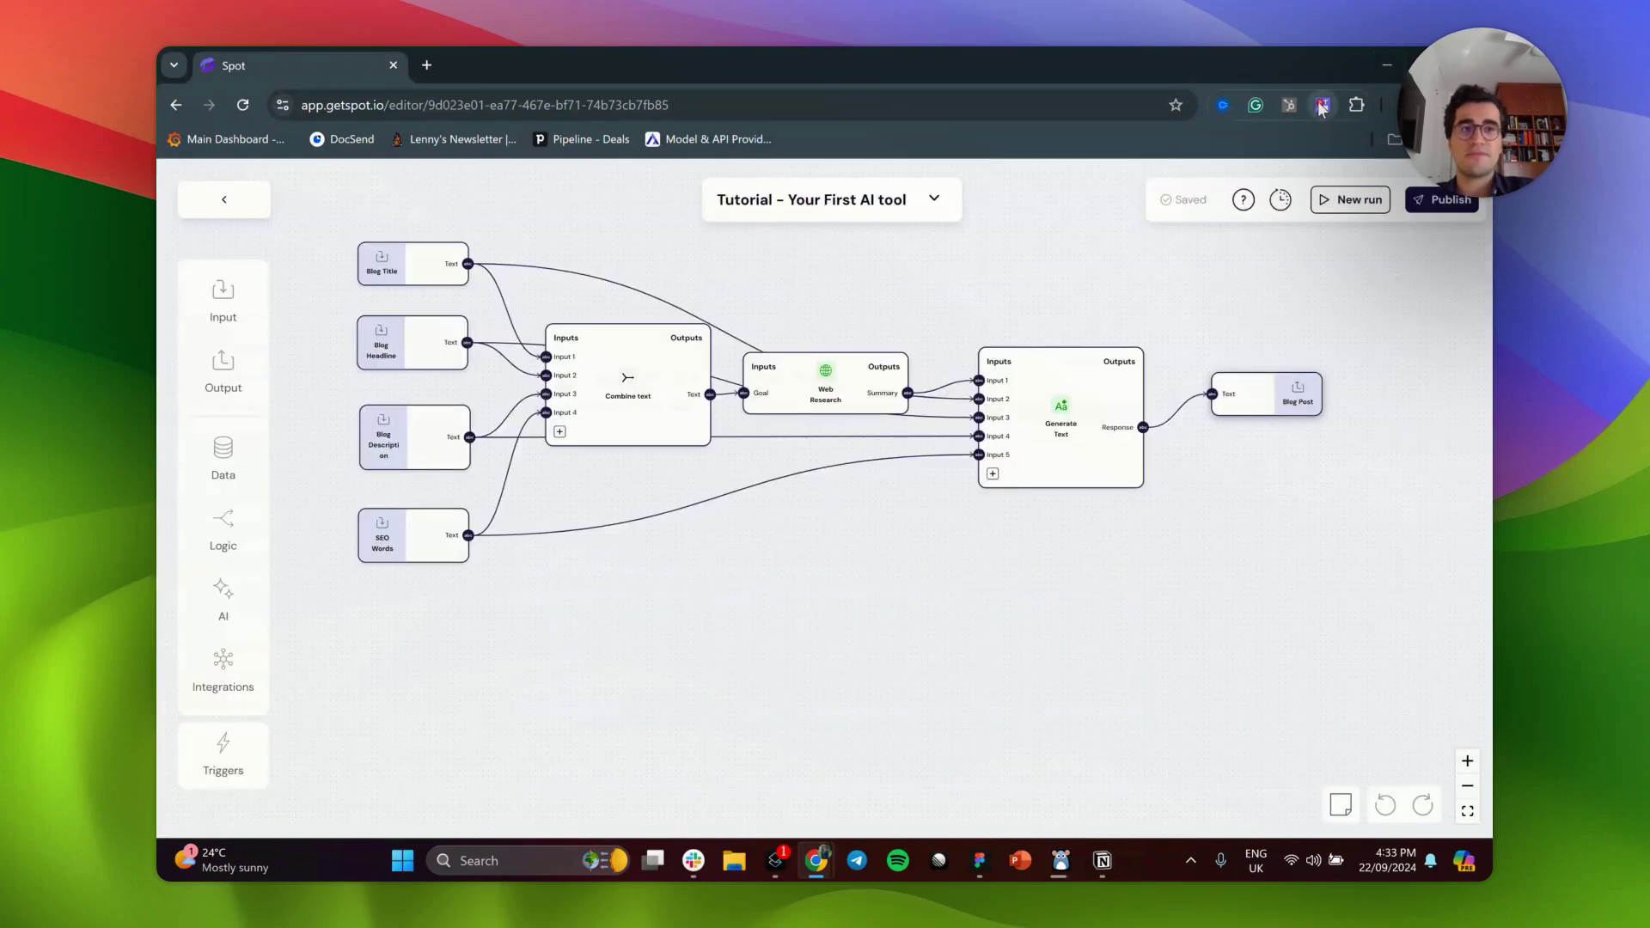